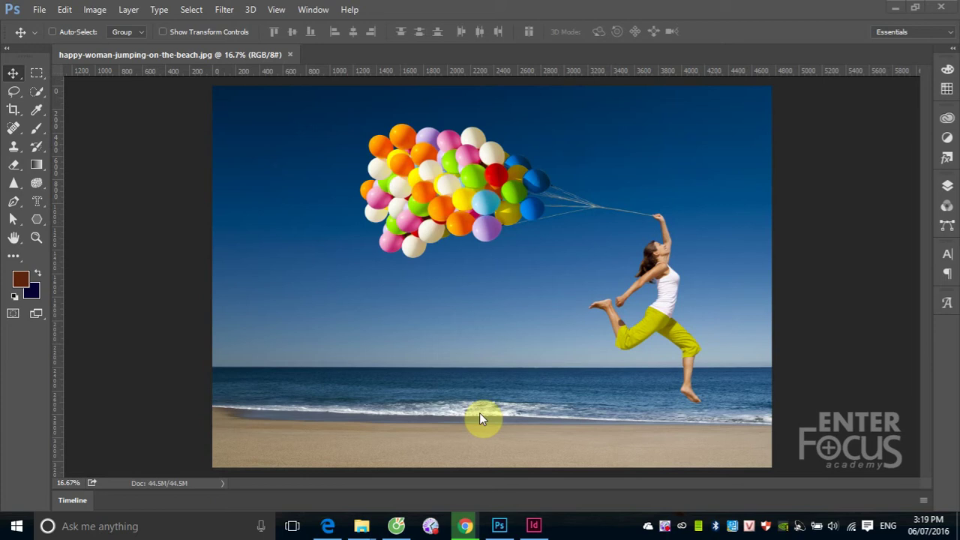
- Show the Filter menu's Blur submenu over the beach photo
left_click(224, 9)
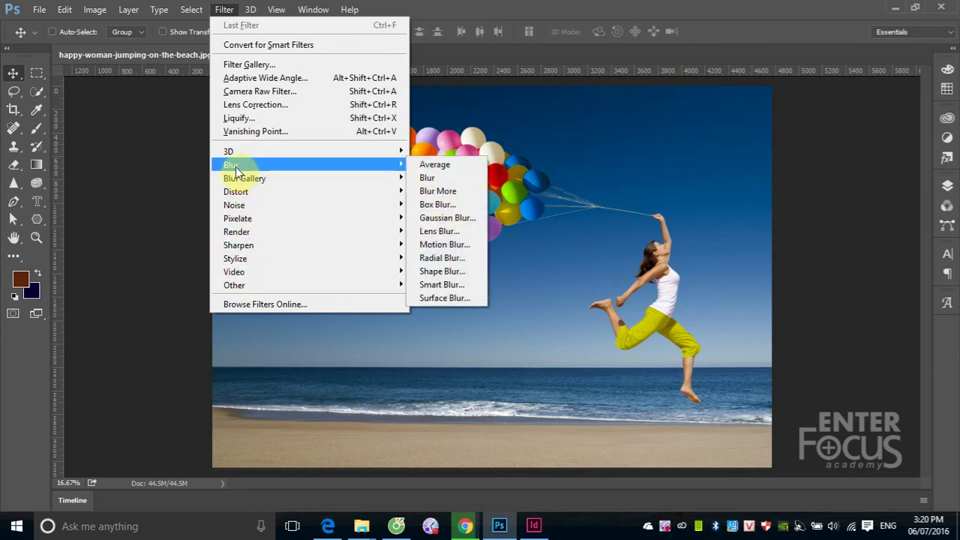
- Open the Filter Gallery, zoom its preview out to fit the whole photo, and expand Artistic
mouse_move(231, 165)
left_click(260, 65)
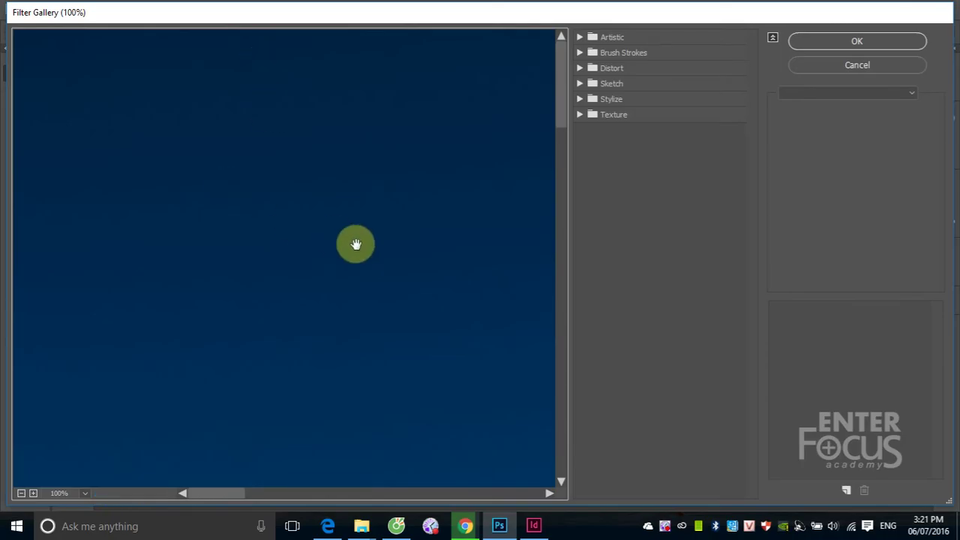
left_click(21, 493)
left_click(21, 493)
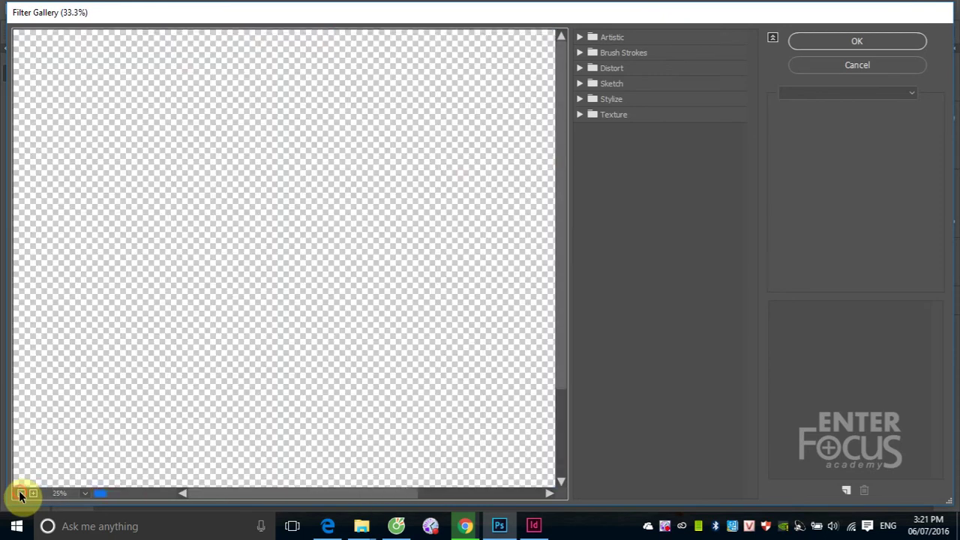
left_click(21, 493)
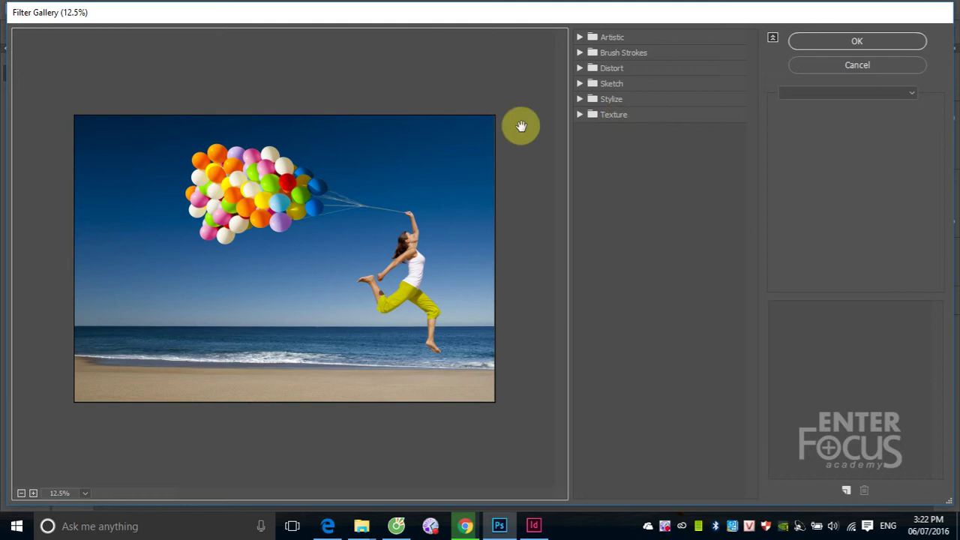
left_click(609, 38)
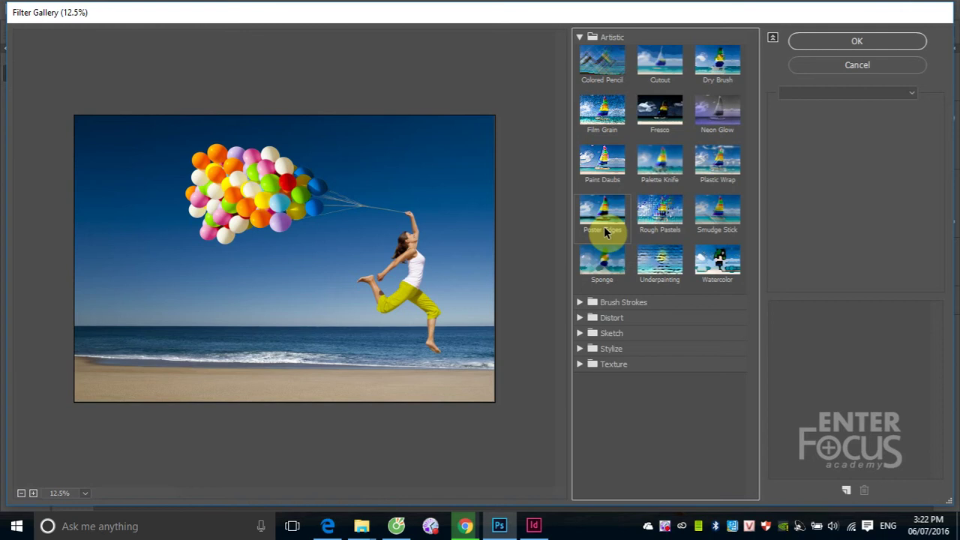
- Preview Colored Pencil at pencil width 14 and Cutout, then apply Dry Brush to the photo
left_click(609, 71)
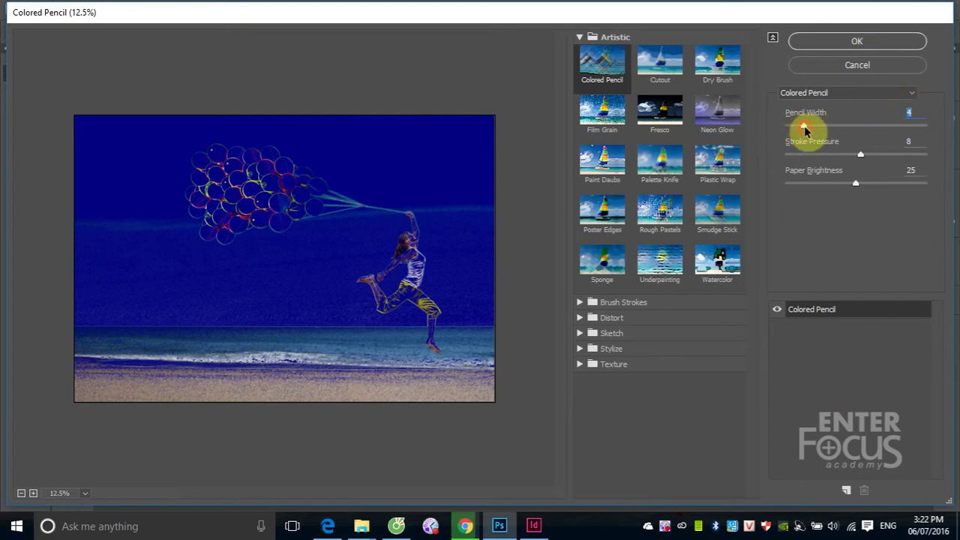
left_click_drag(805, 127, 867, 128)
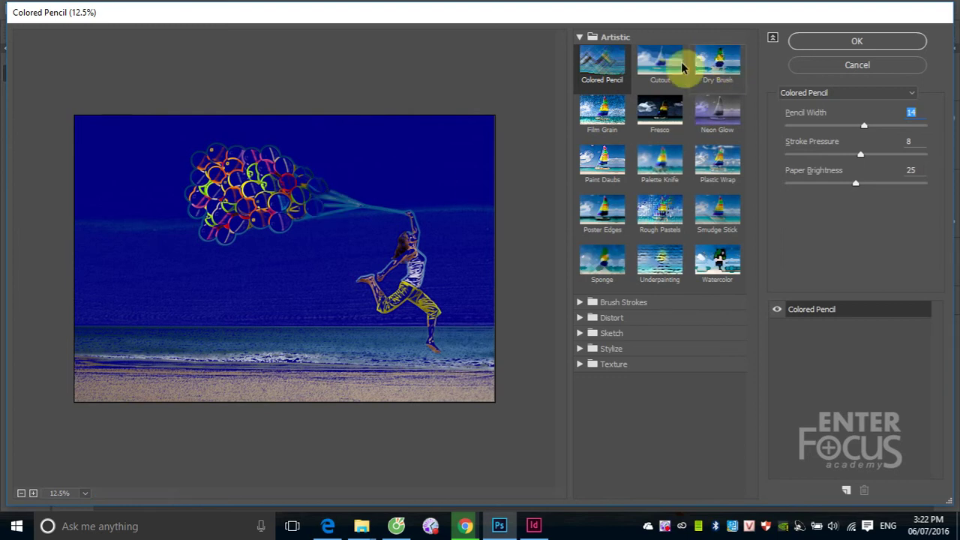
left_click(659, 72)
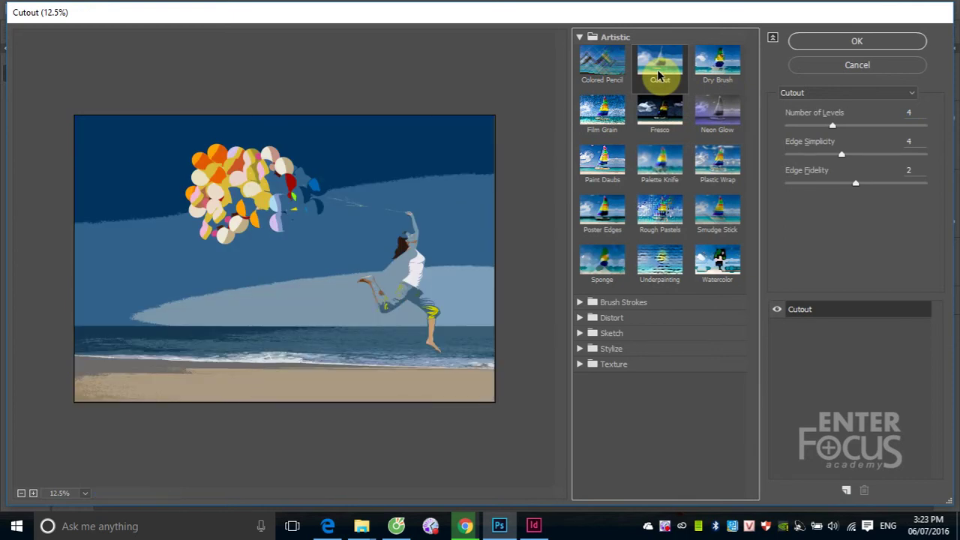
left_click(712, 69)
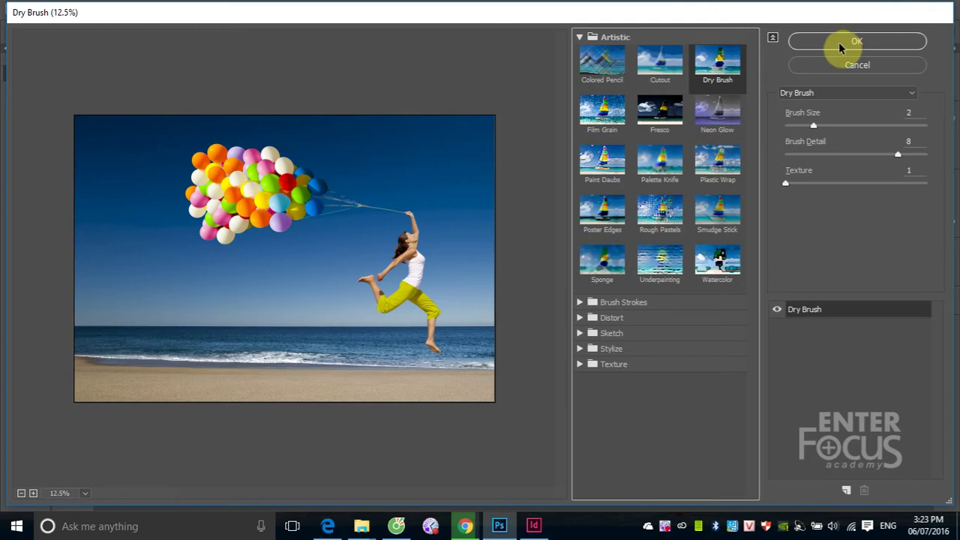
left_click(839, 42)
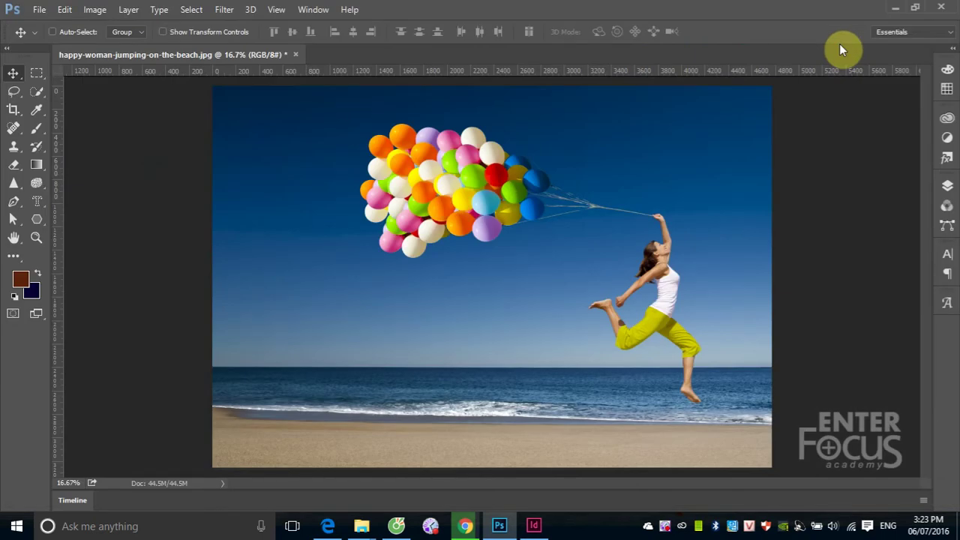
- Apply a 246-pixel Motion Blur to the beach photo, then undo it with Ctrl+Z
left_click(224, 9)
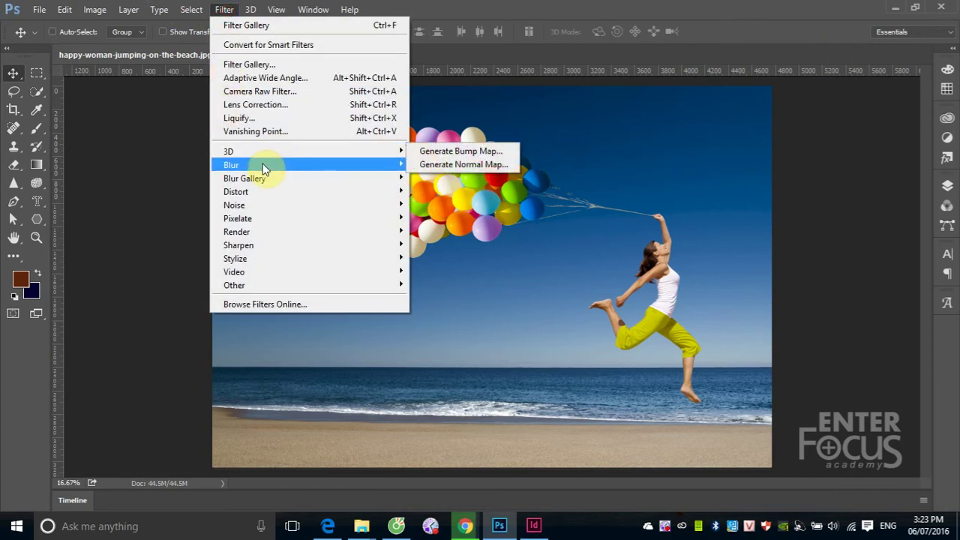
mouse_move(231, 165)
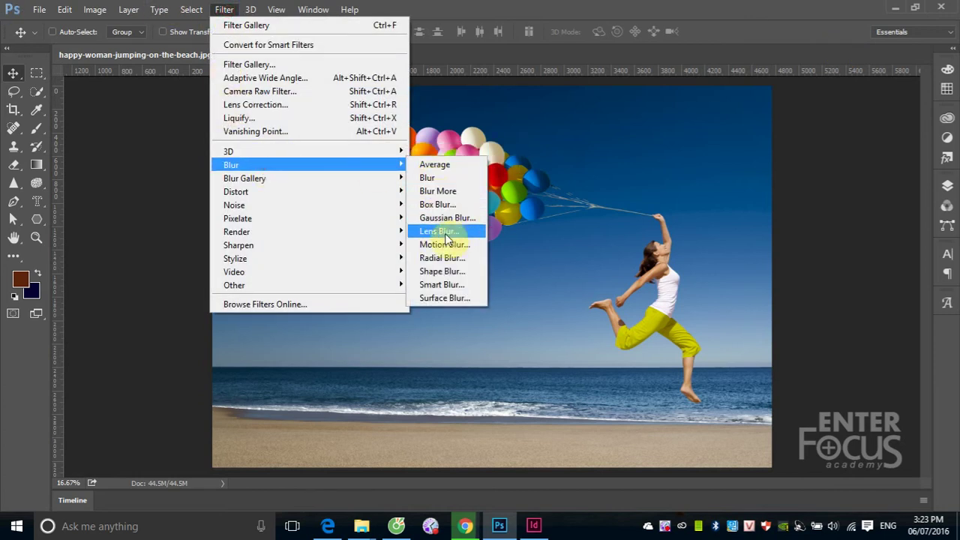
left_click(439, 245)
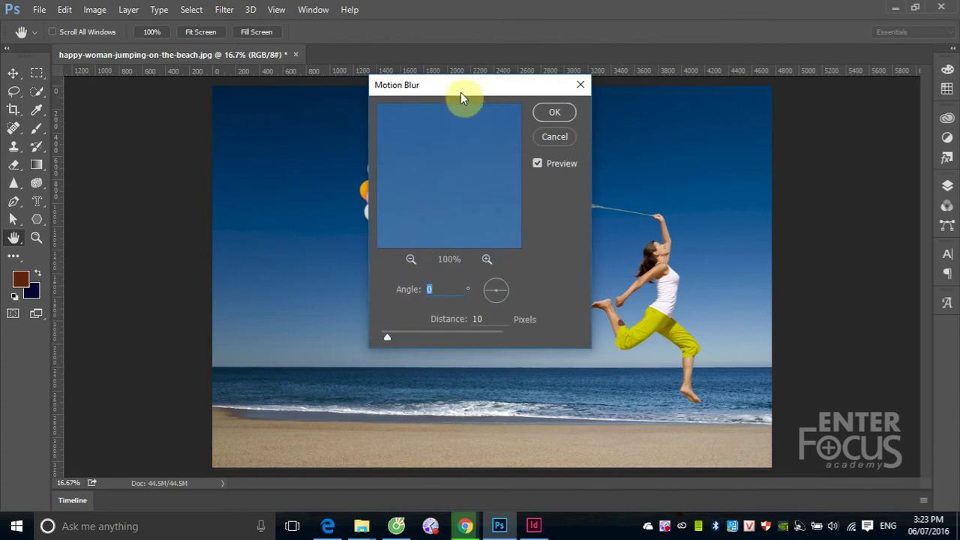
mouse_move(459, 90)
left_mouse_down()
mouse_move(617, 139)
mouse_move(566, 128)
left_mouse_up()
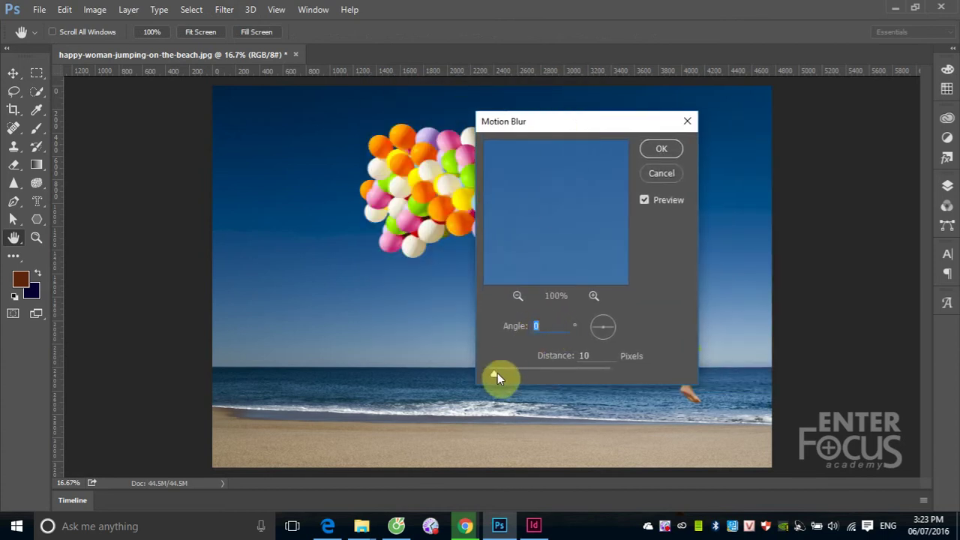
left_click_drag(497, 373, 560, 373)
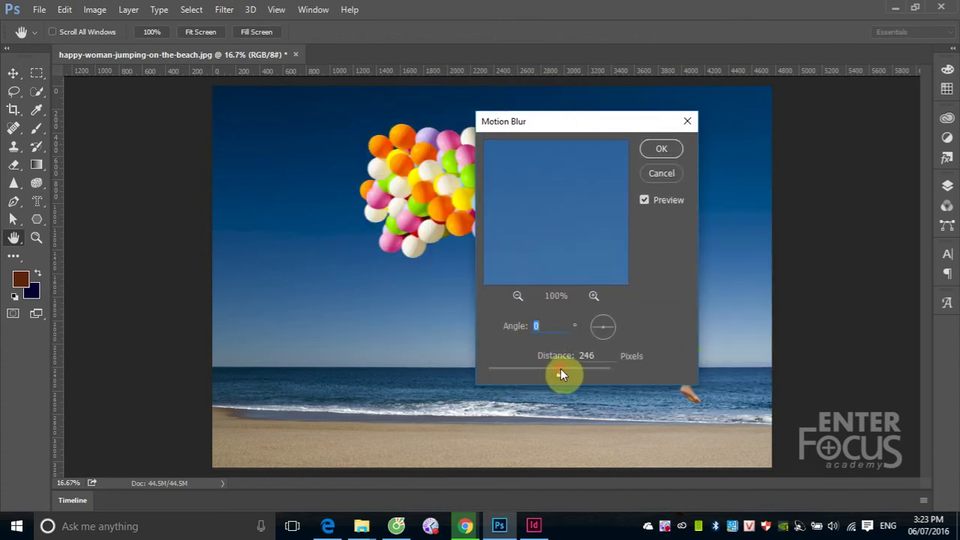
left_click(517, 298)
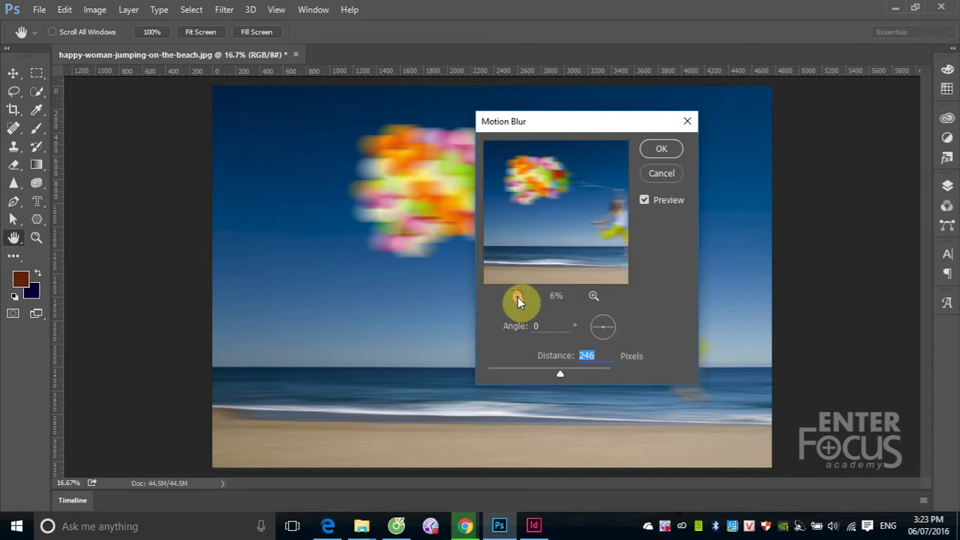
left_click(518, 297)
left_click(662, 149)
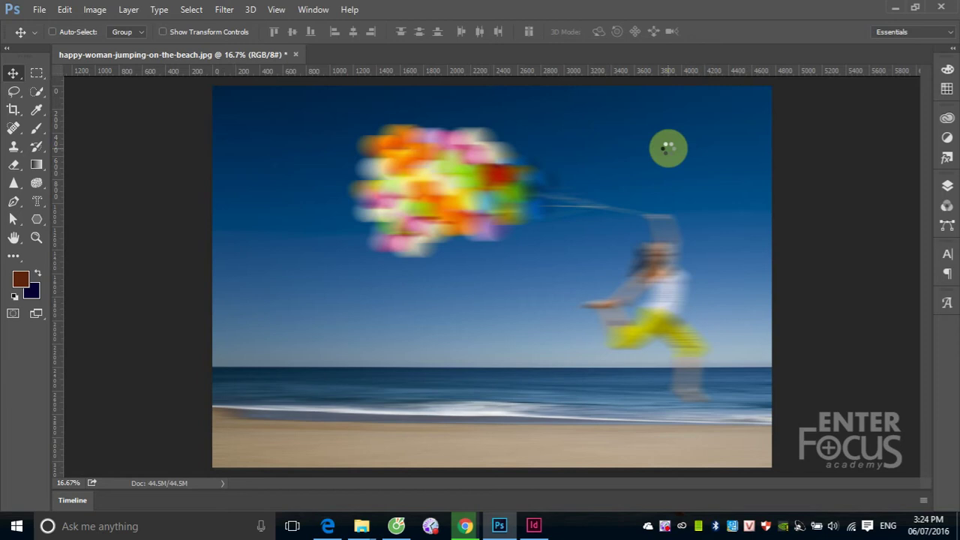
key("ctrl+z")
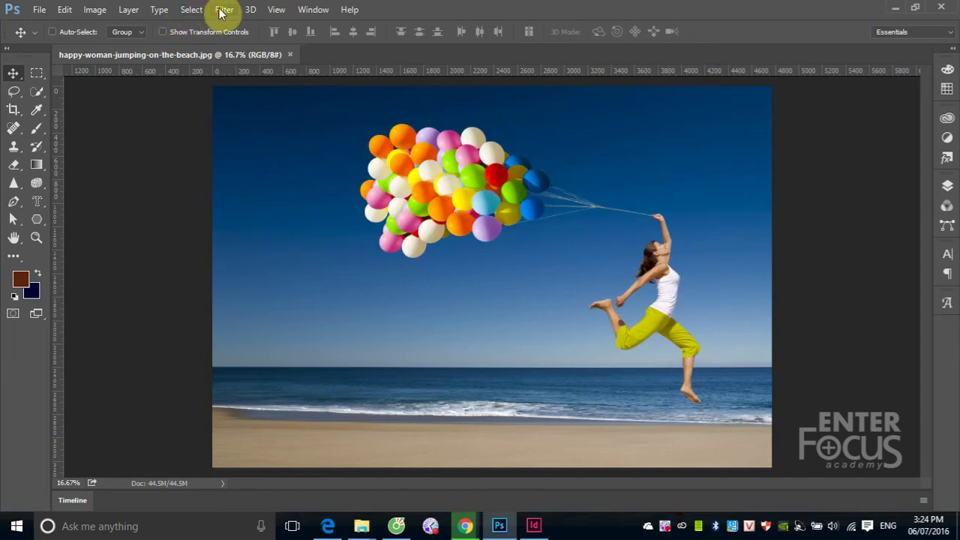
- Apply a Spin-method Radial Blur with amount 34 to the beach photo
left_click(225, 9)
mouse_move(231, 165)
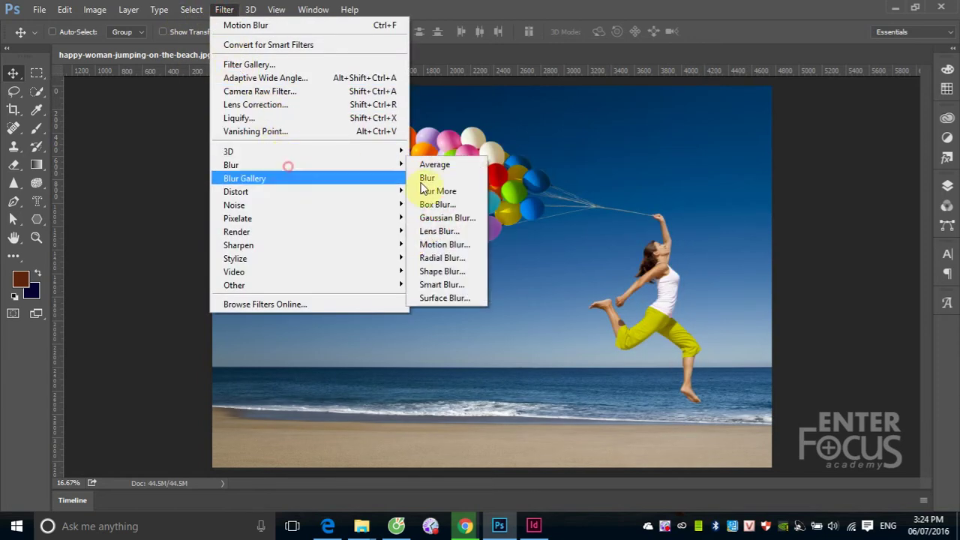
left_click(467, 261)
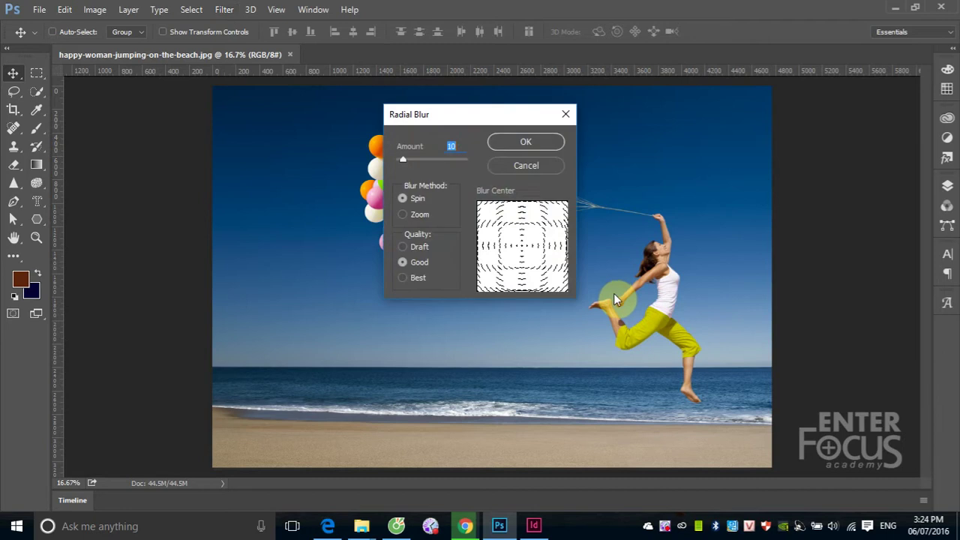
left_click_drag(486, 116, 650, 174)
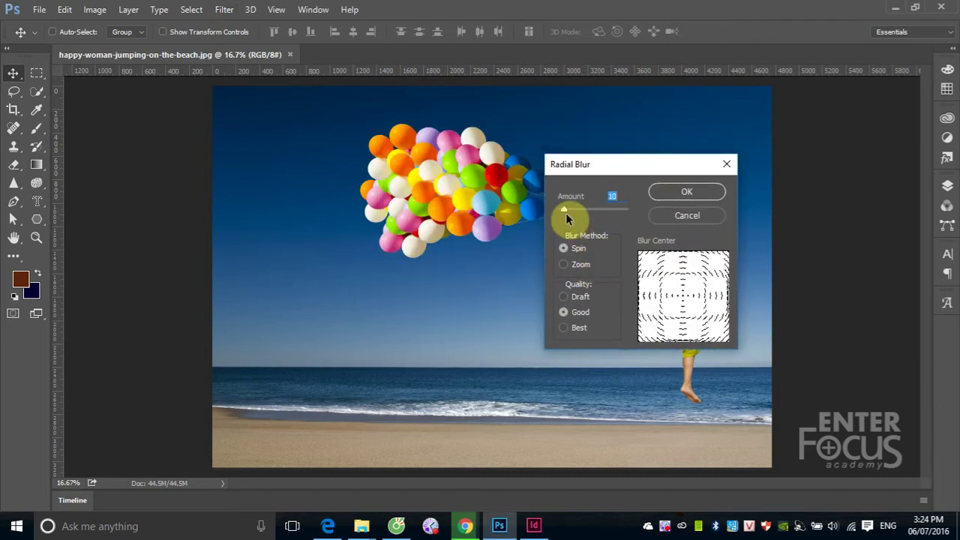
left_click_drag(565, 210, 581, 211)
left_click(678, 197)
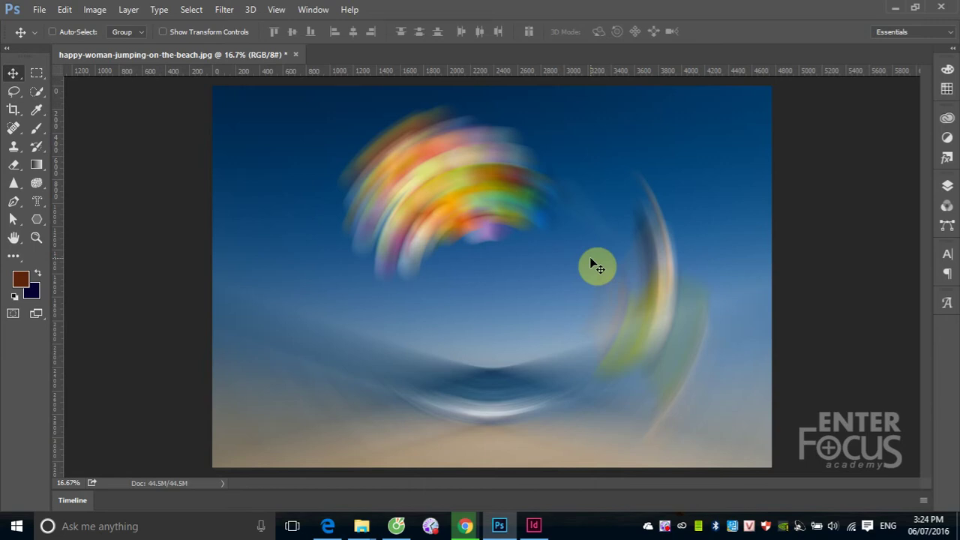
left_click(223, 10)
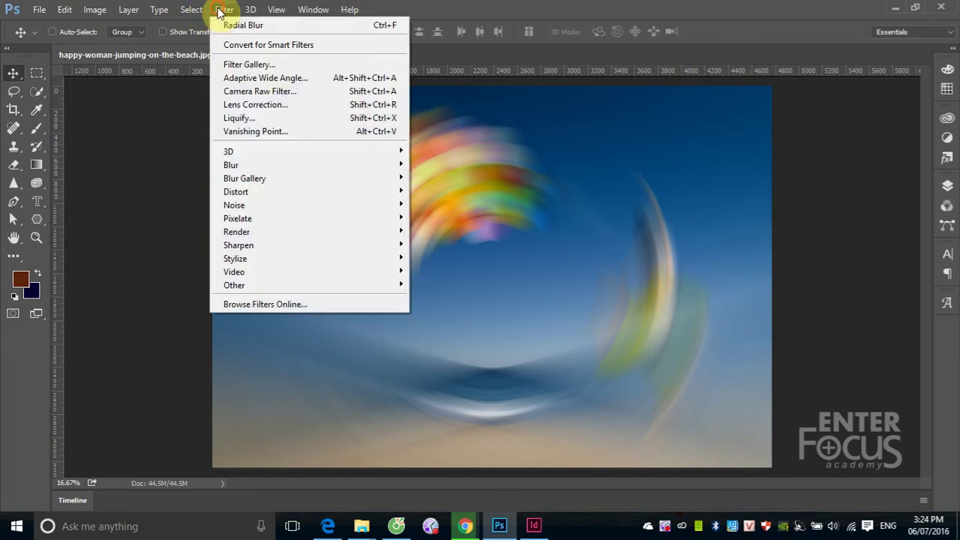
left_click(265, 67)
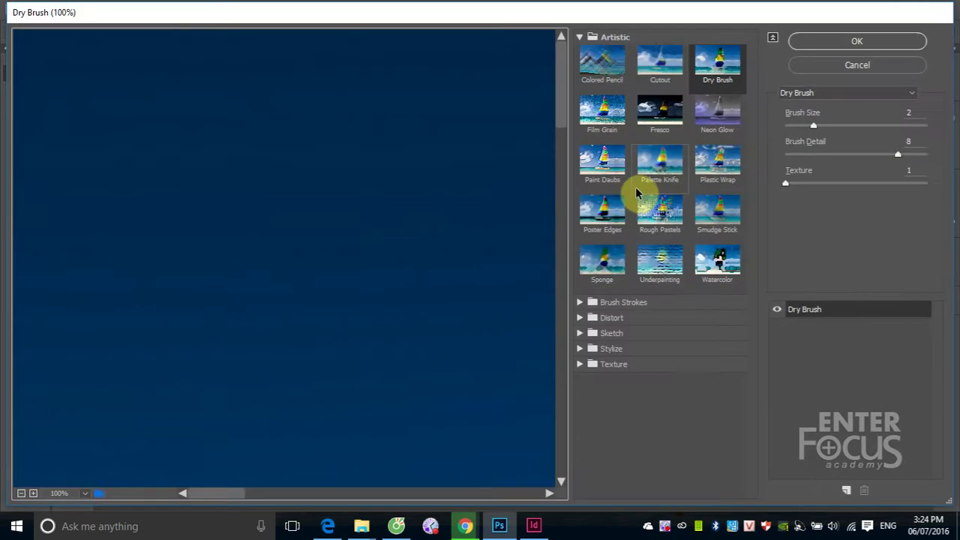
left_click(615, 321)
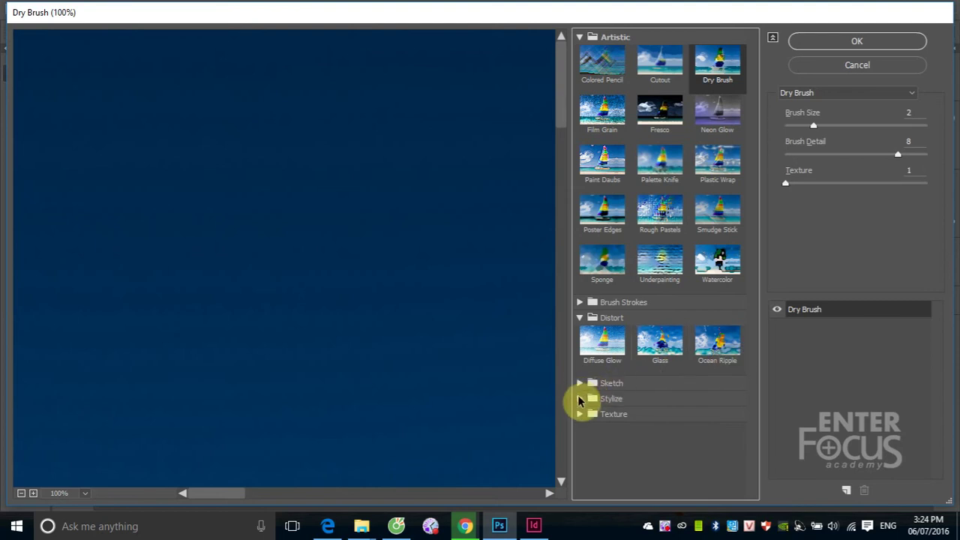
left_click(580, 399)
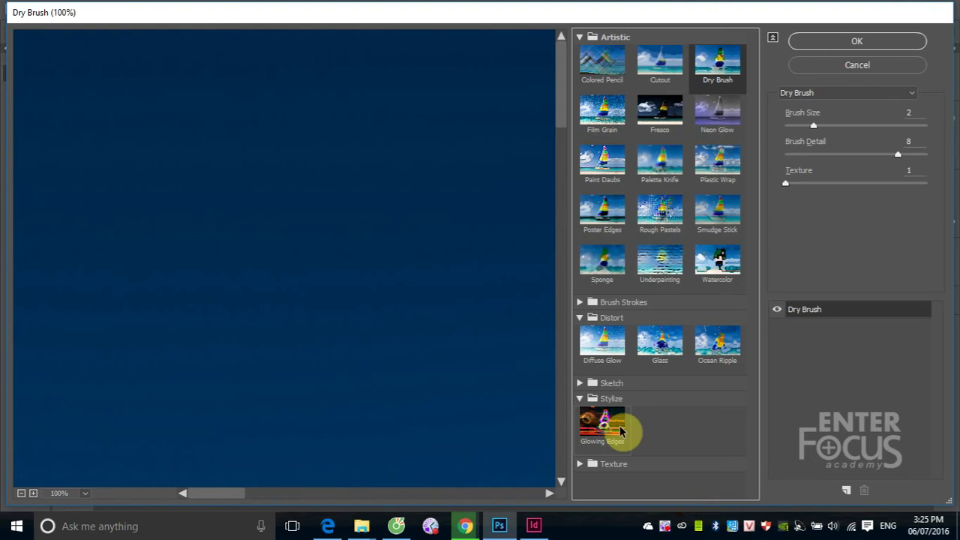
left_click(862, 69)
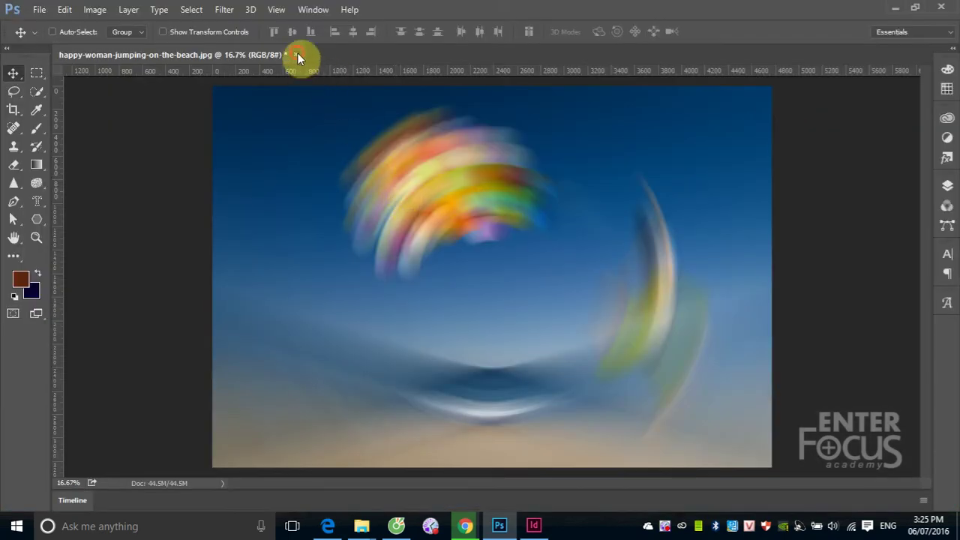
left_click(298, 54)
left_click(483, 208)
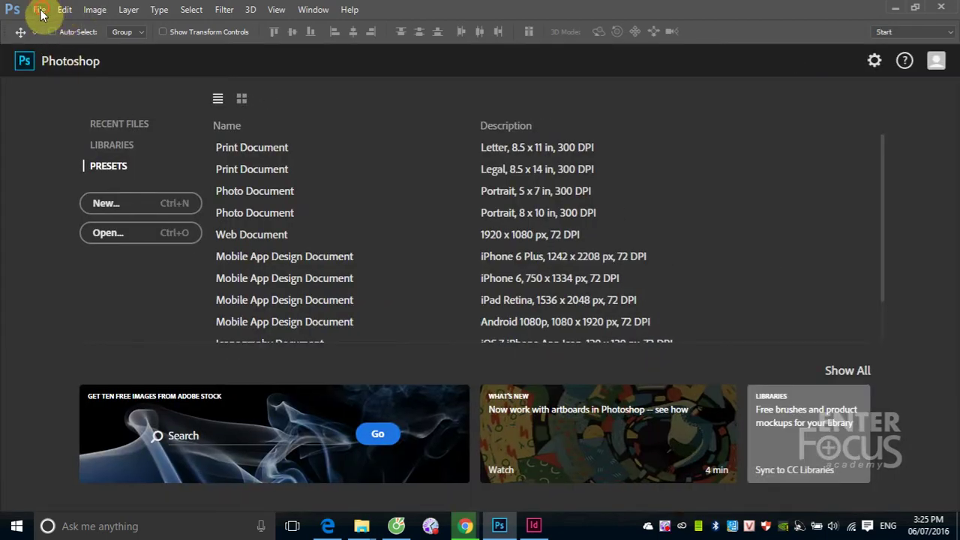
left_click(39, 10)
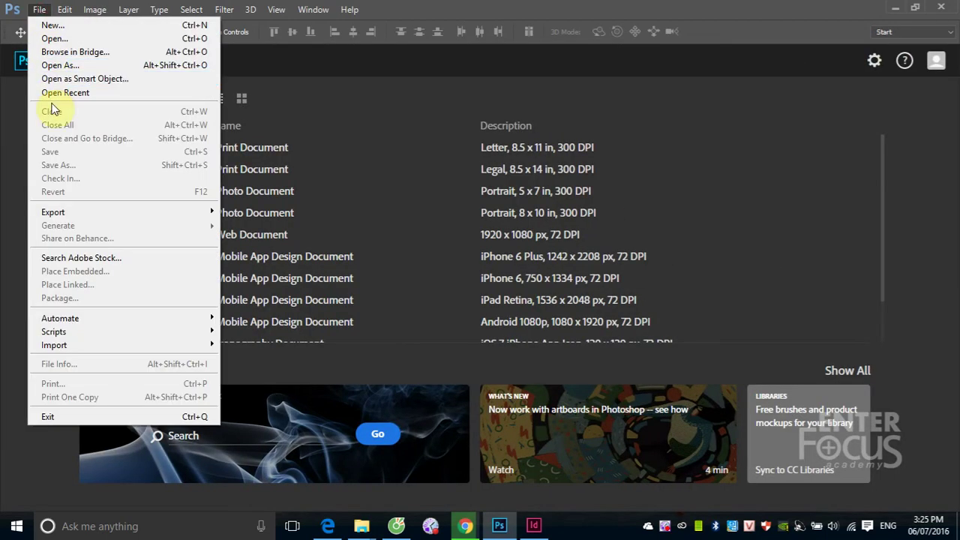
left_click(75, 41)
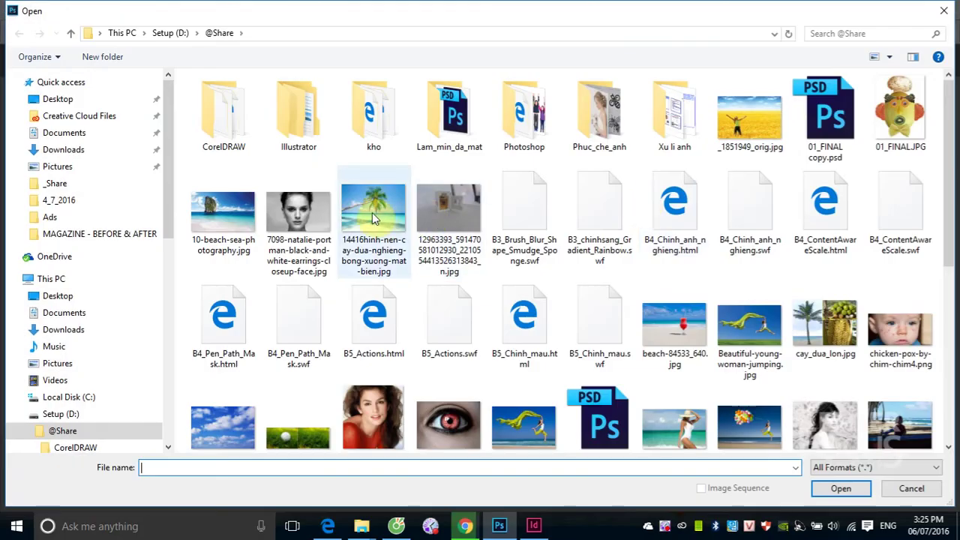
scroll(372, 212, "down", 2)
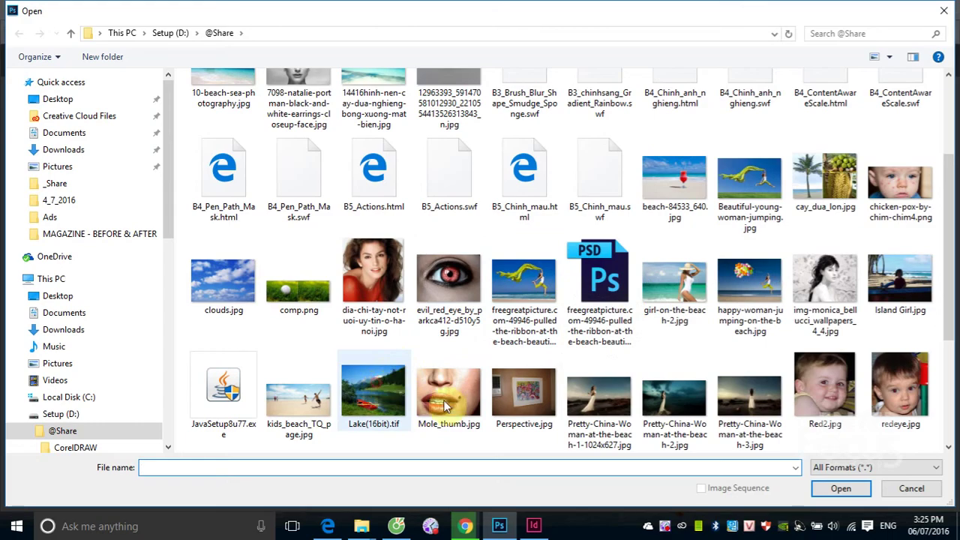
left_click(375, 384)
- Open Lake(16bit).tif, find Filter Gallery greyed out, and convert the image to 8 Bits/Channel
left_click(841, 488)
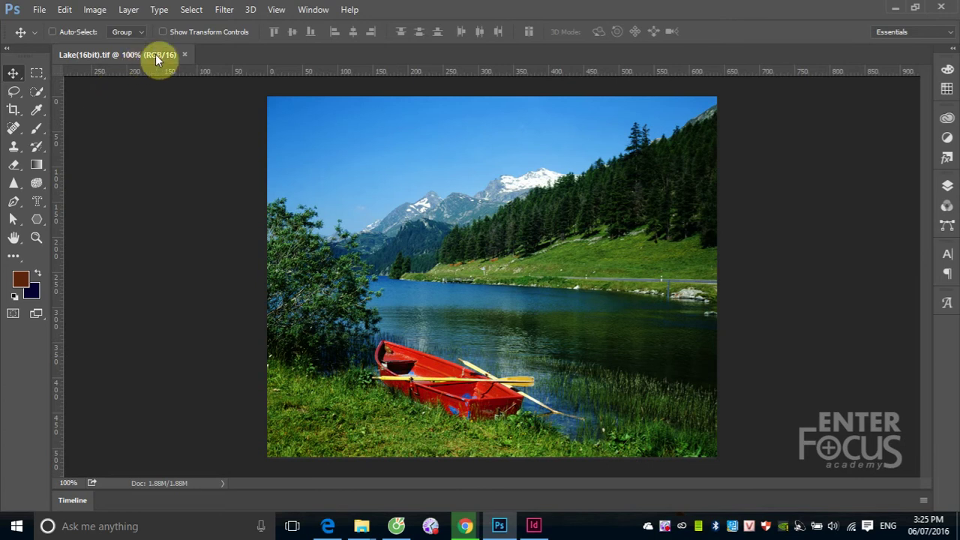
left_click(225, 11)
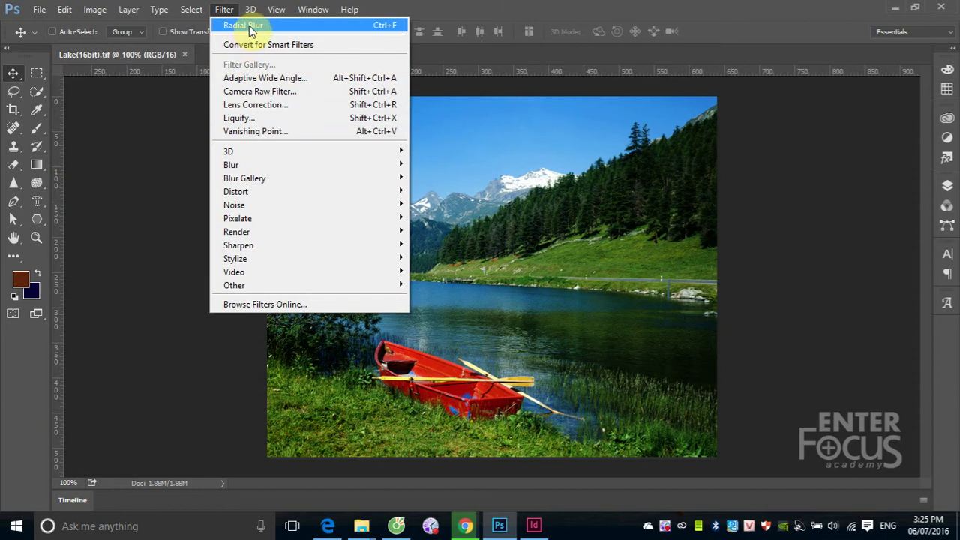
left_click(567, 159)
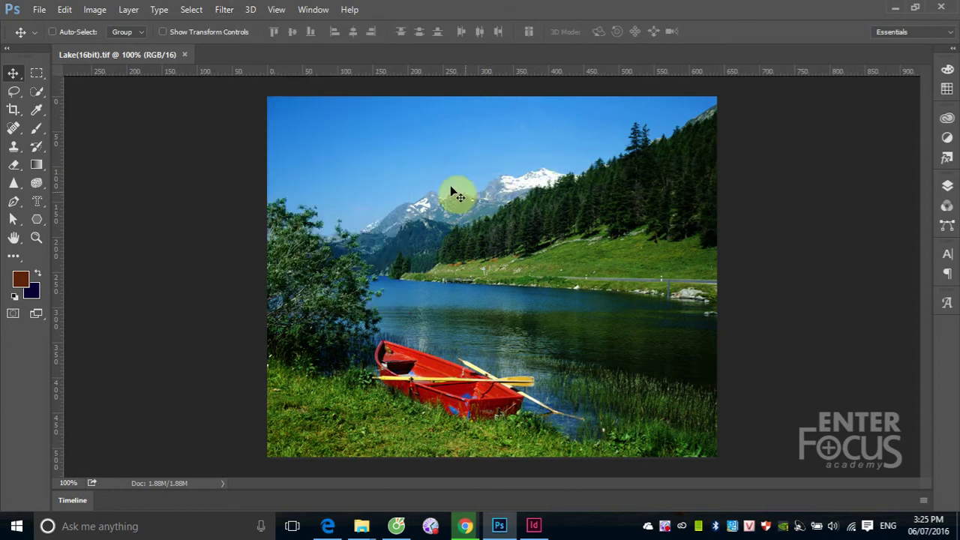
left_click(224, 9)
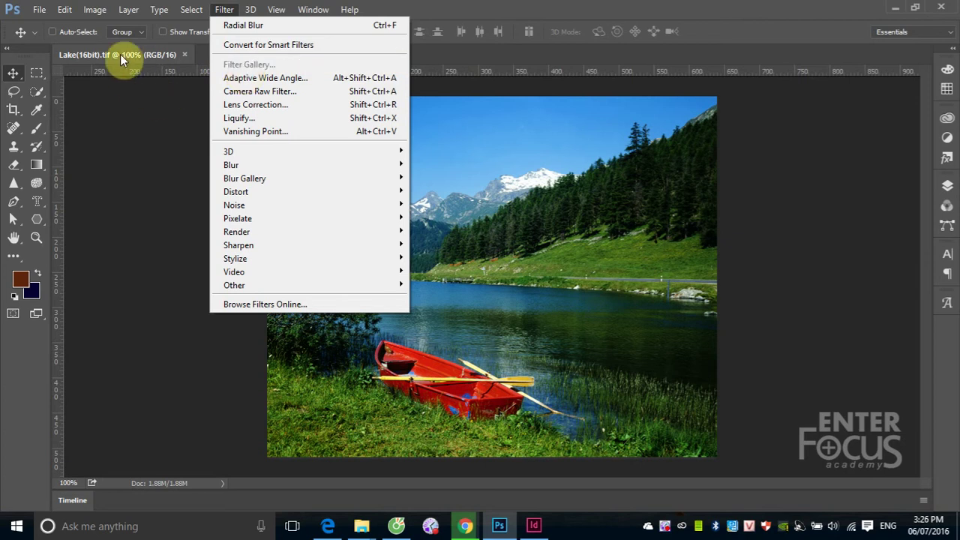
left_click(90, 9)
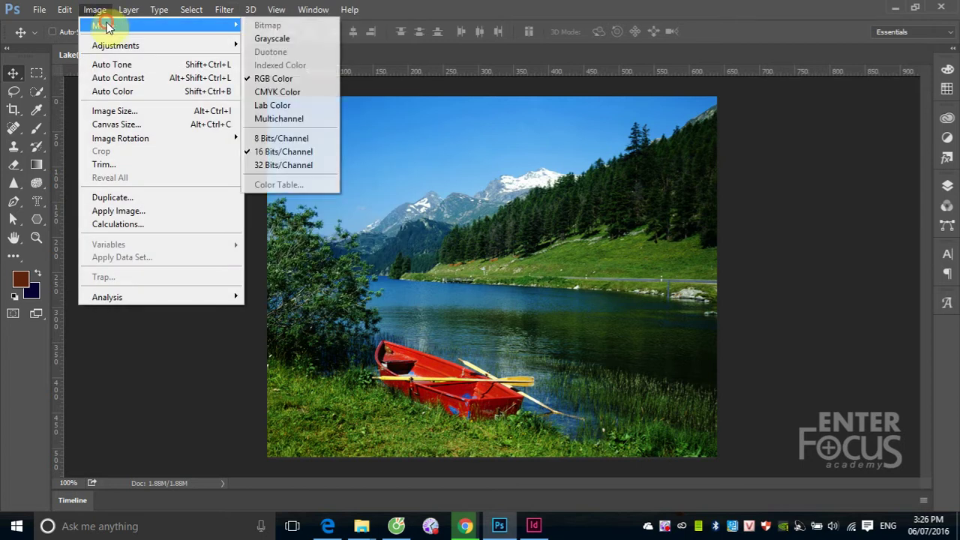
mouse_move(103, 26)
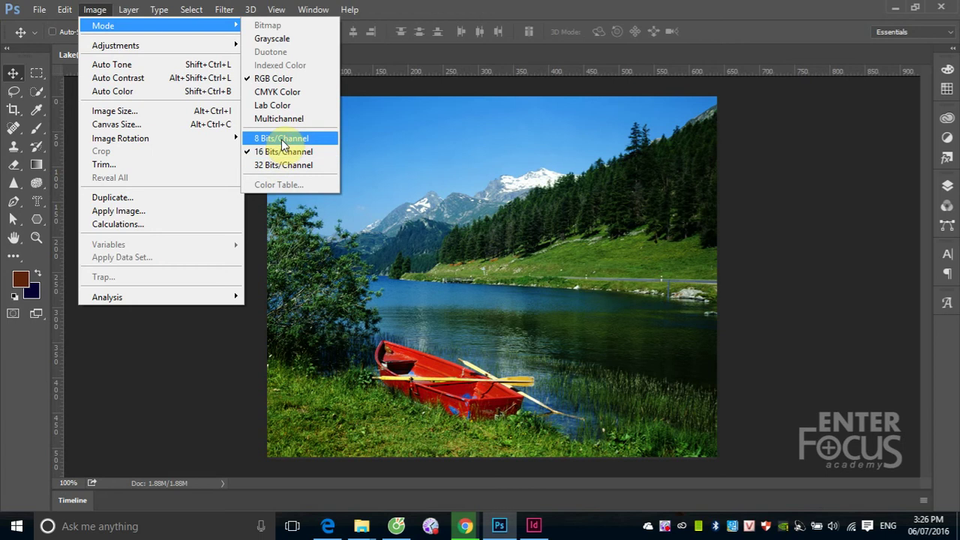
left_click(280, 138)
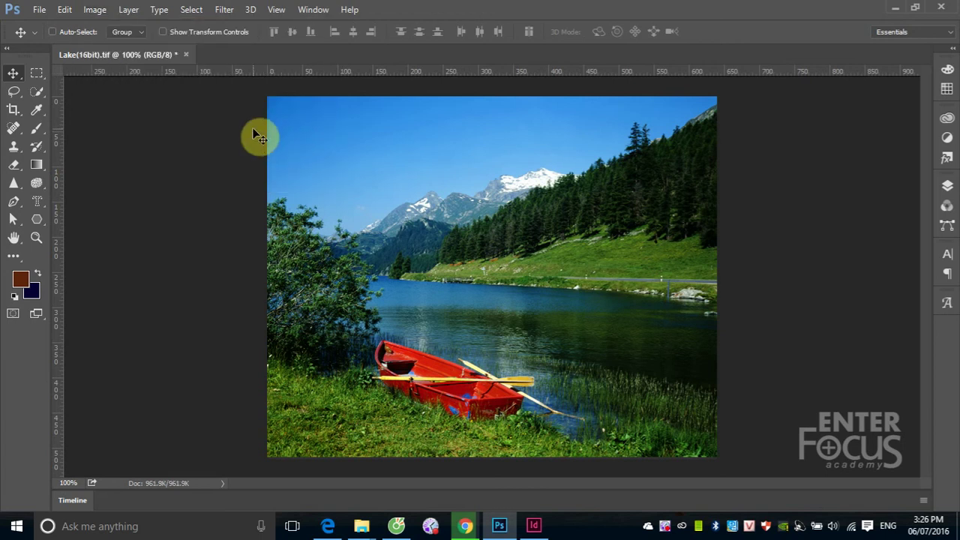
left_click(224, 10)
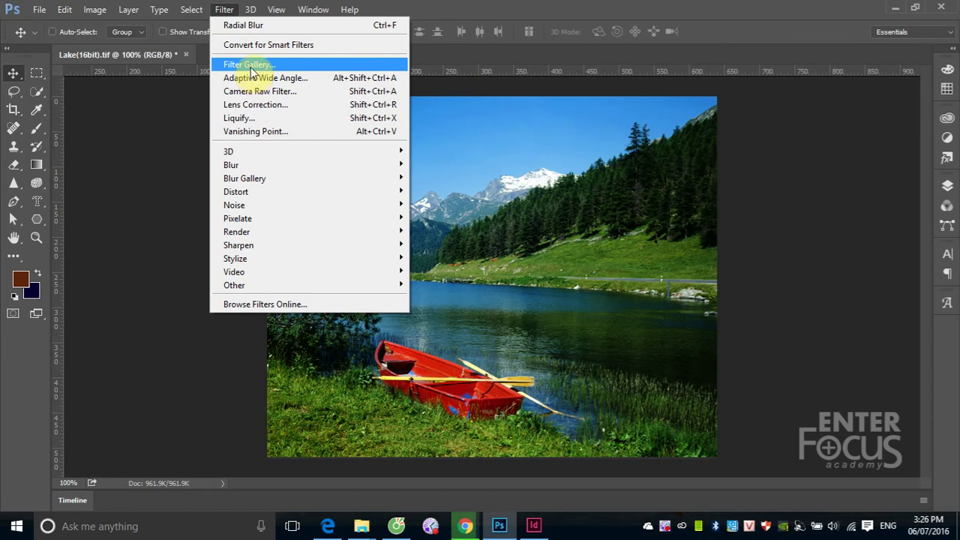
- Open the Filter Gallery on the lake and preview Cutout, Dry Brush, then Film Grain (Grain 4, Intensity 10)
left_click(251, 65)
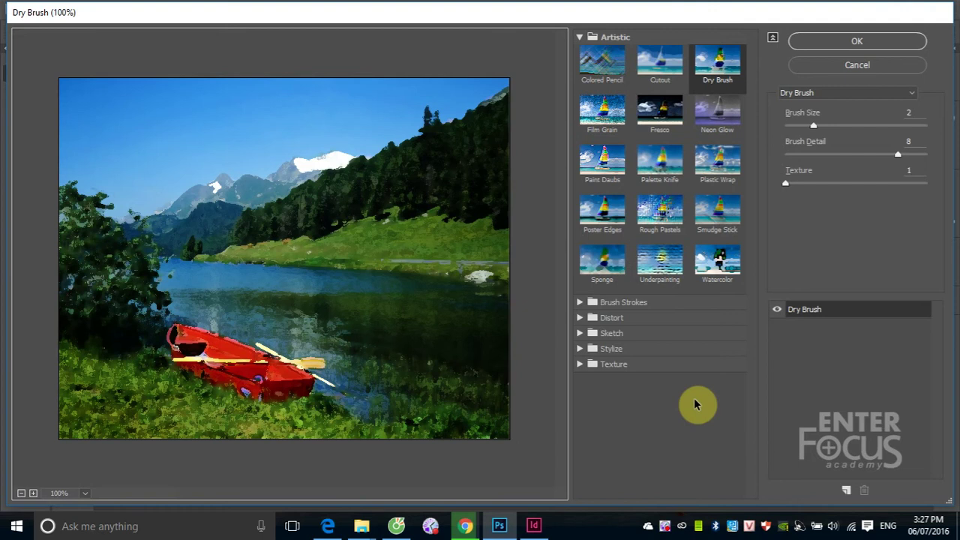
left_click(662, 71)
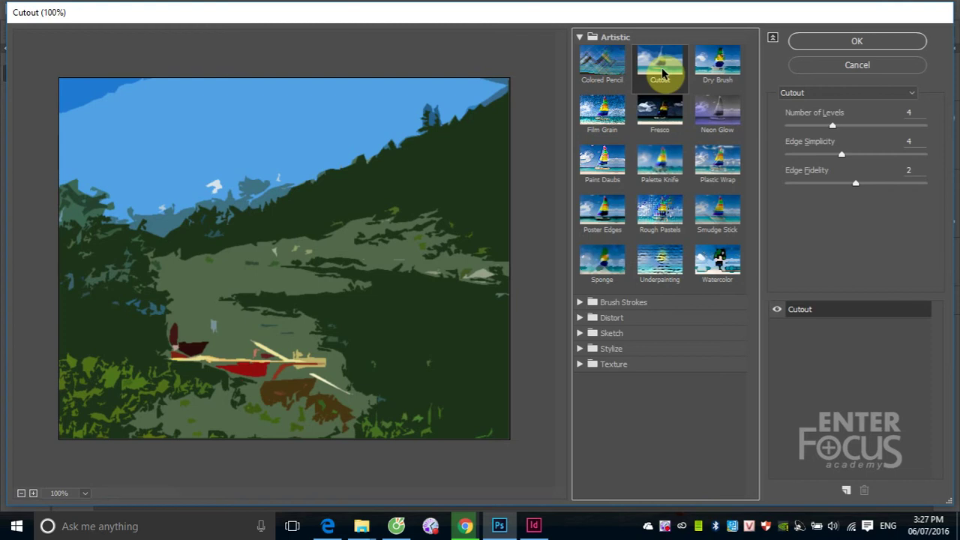
left_click(705, 66)
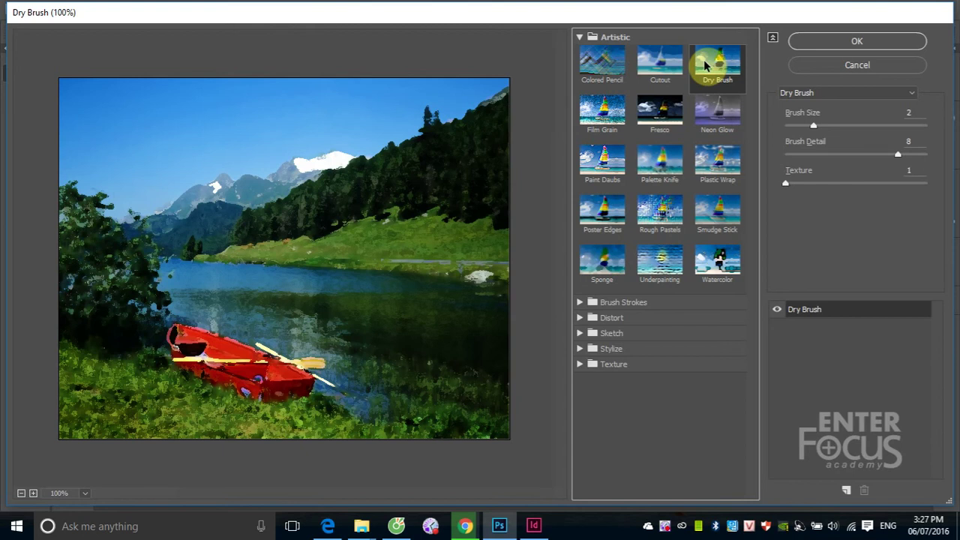
left_click(606, 113)
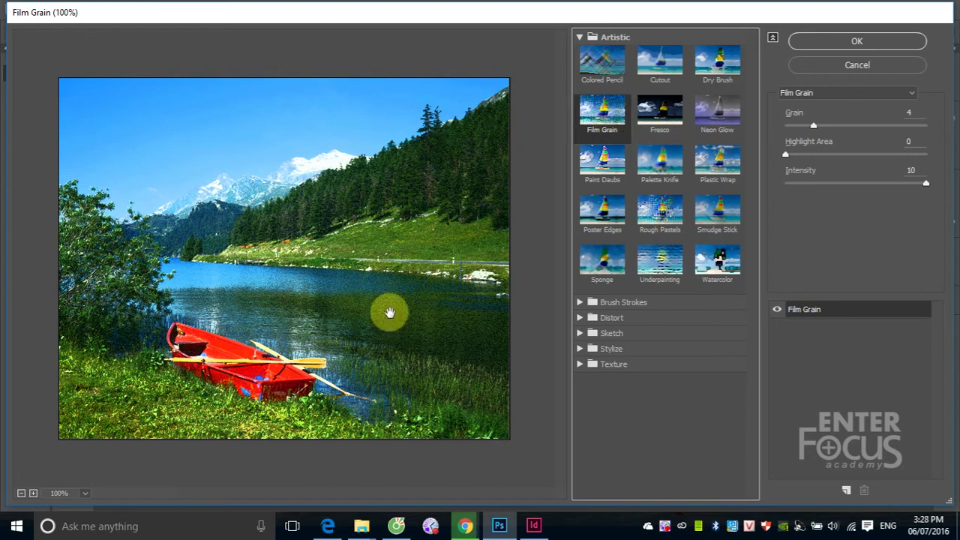
- Preview the Fresco and Neon Glow effects on the lake, then cancel the gallery
left_click(670, 110)
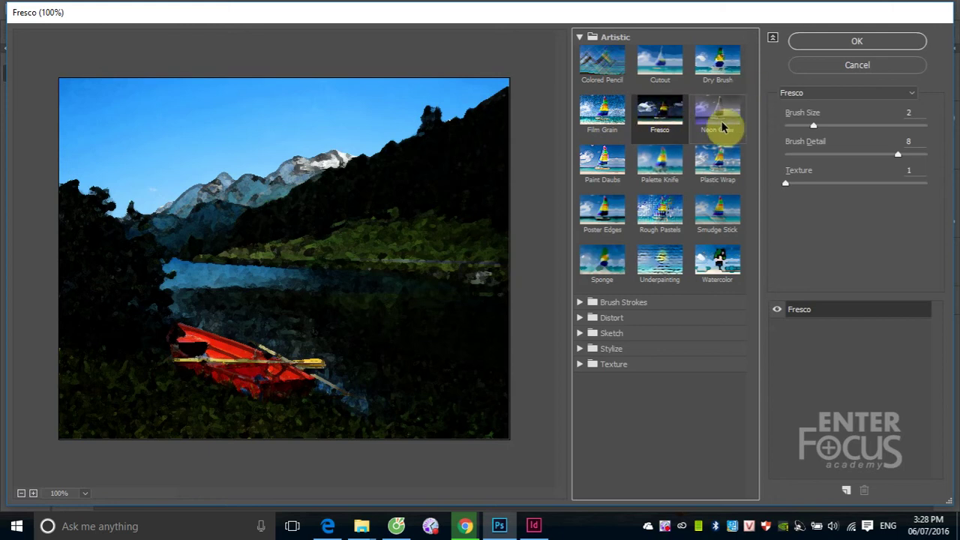
left_click(718, 113)
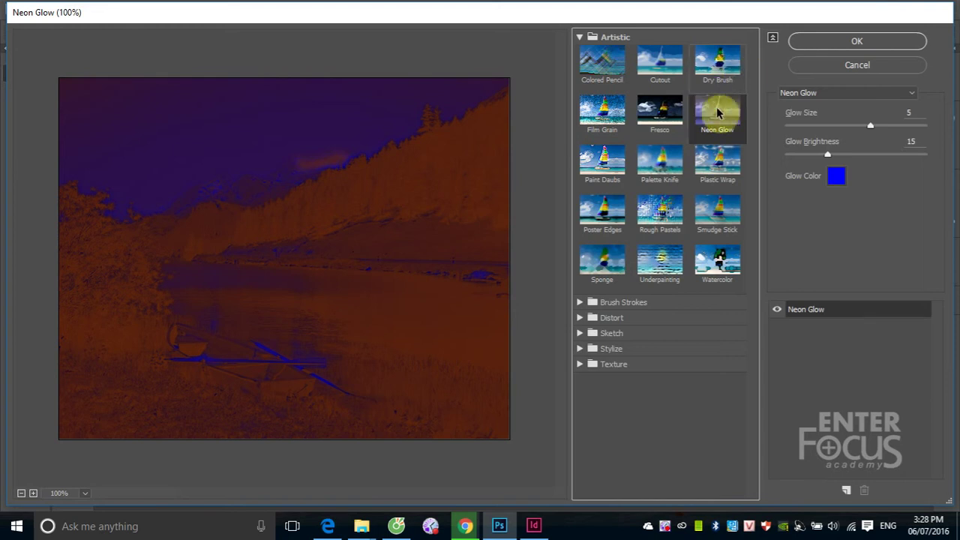
left_click(853, 65)
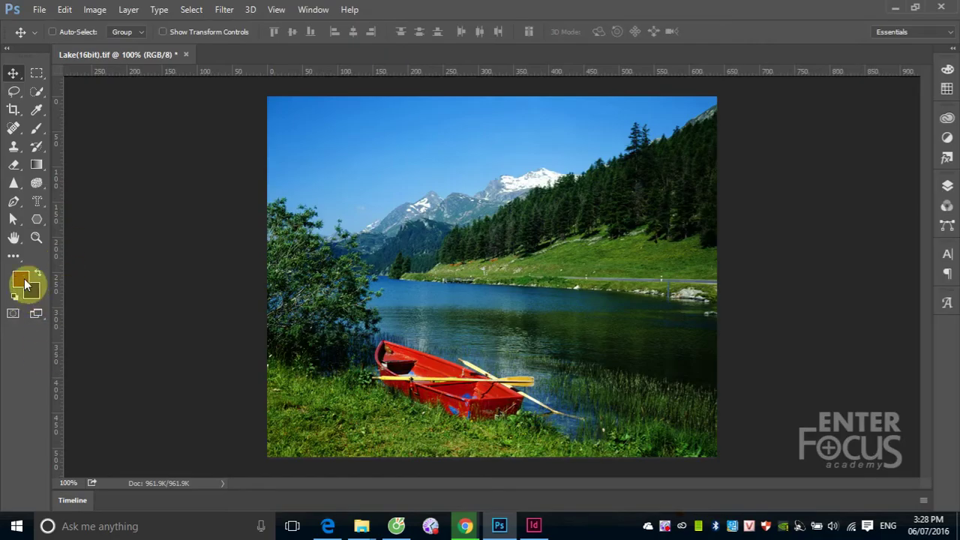
- Reset to default black and white colours with D and reopen Filter Gallery
key("d")
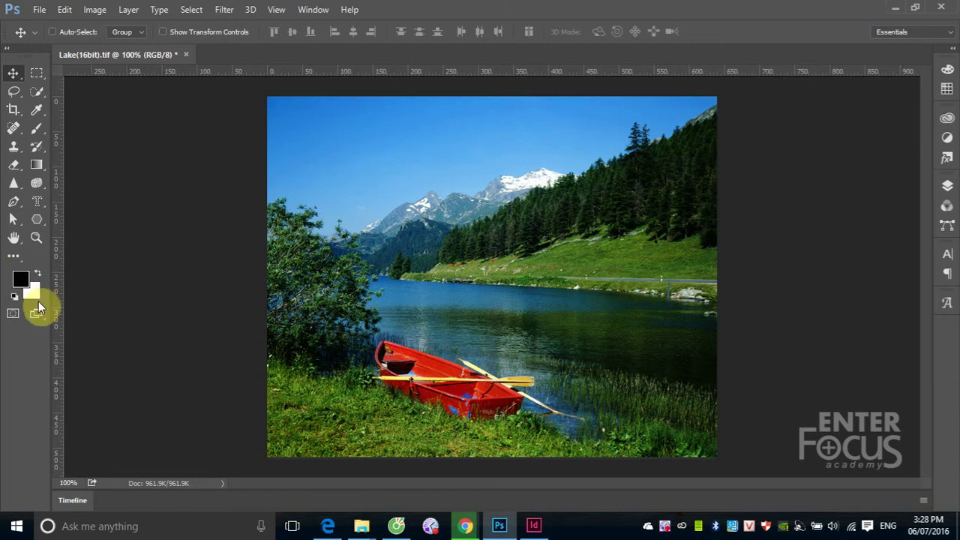
left_click(225, 9)
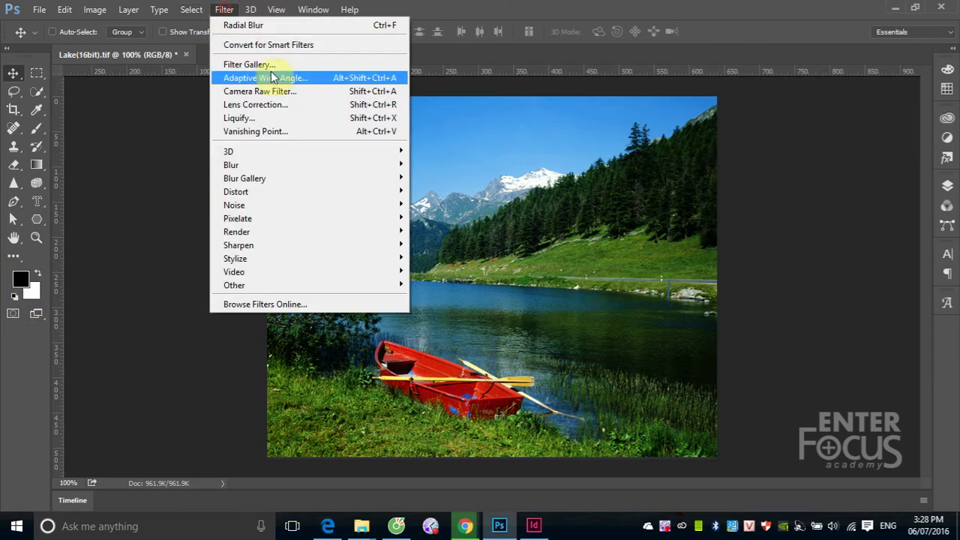
left_click(262, 69)
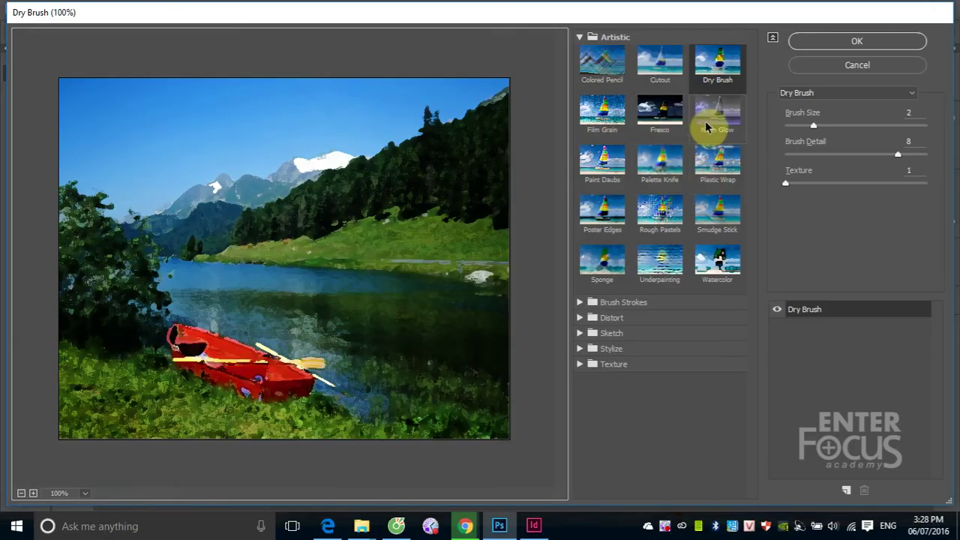
- Preview Neon Glow on the lake, hiding and showing it to compare with the original
left_click(713, 116)
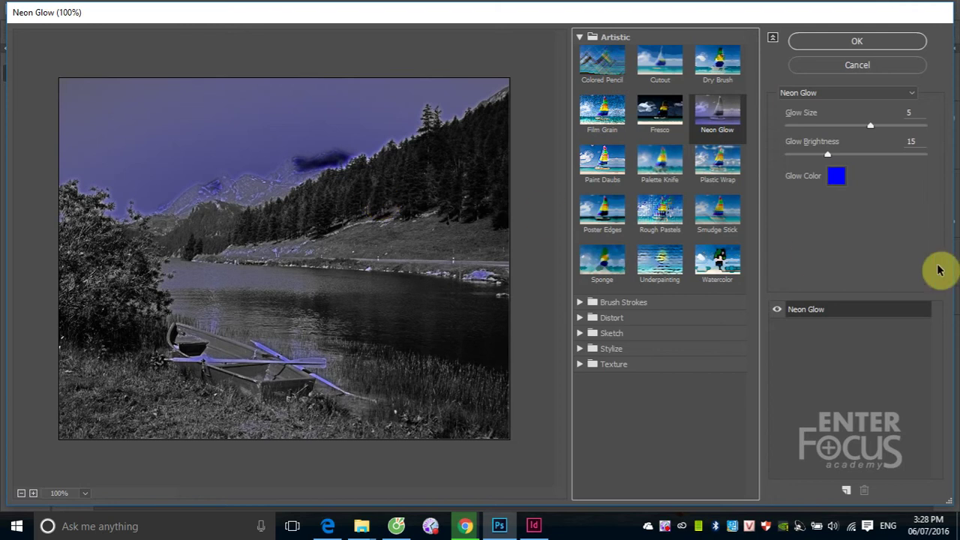
left_click(775, 310)
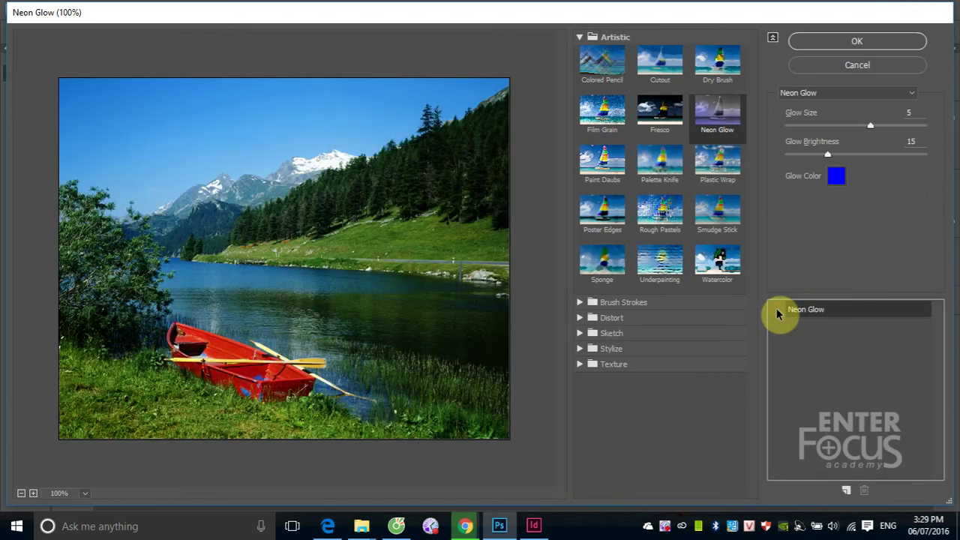
left_click(778, 311)
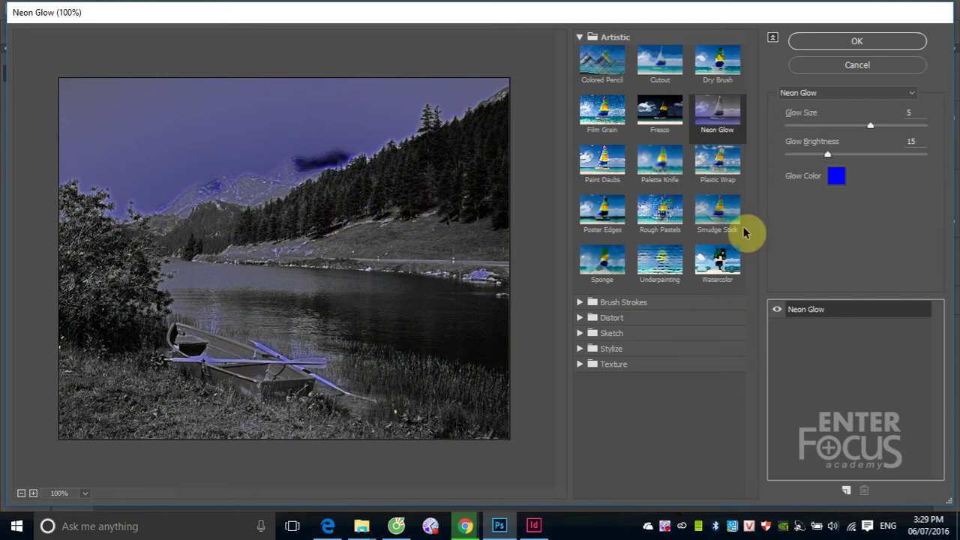
- Change the Neon Glow colour to red, then switch the preview to Paint Daubs
left_click(838, 177)
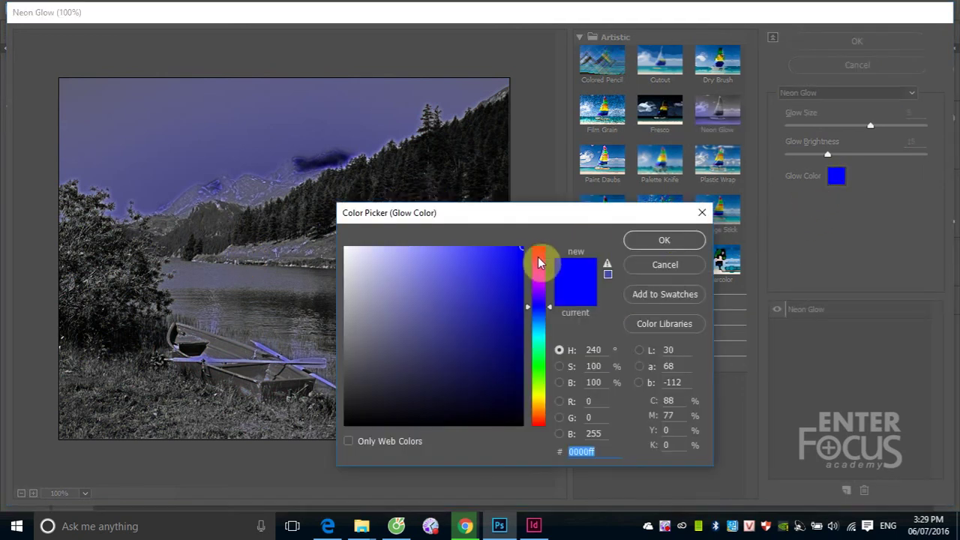
left_click(540, 254)
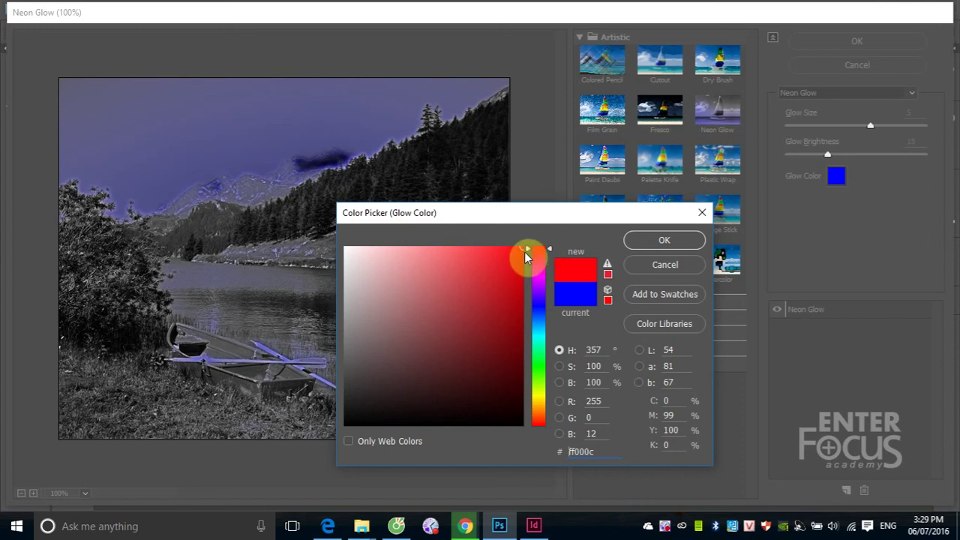
left_click(643, 240)
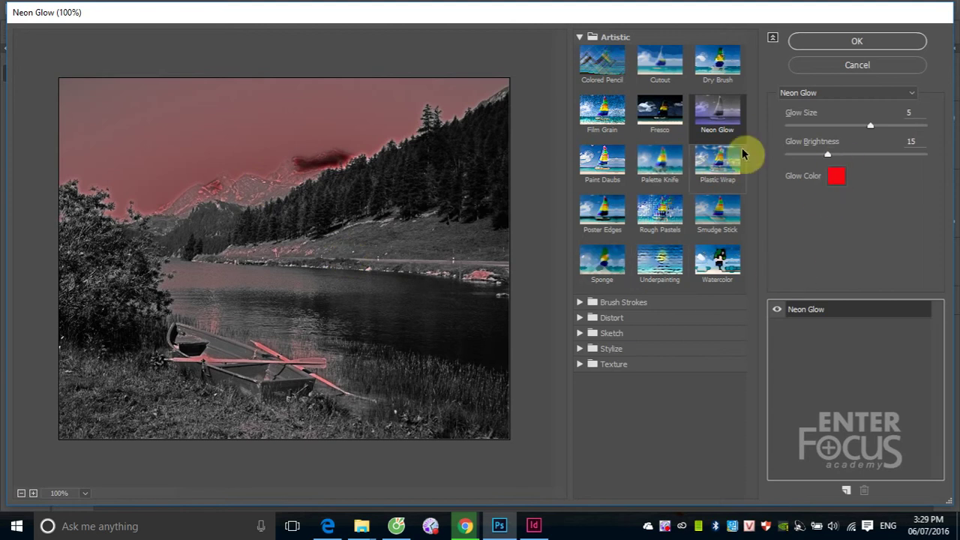
left_click(602, 166)
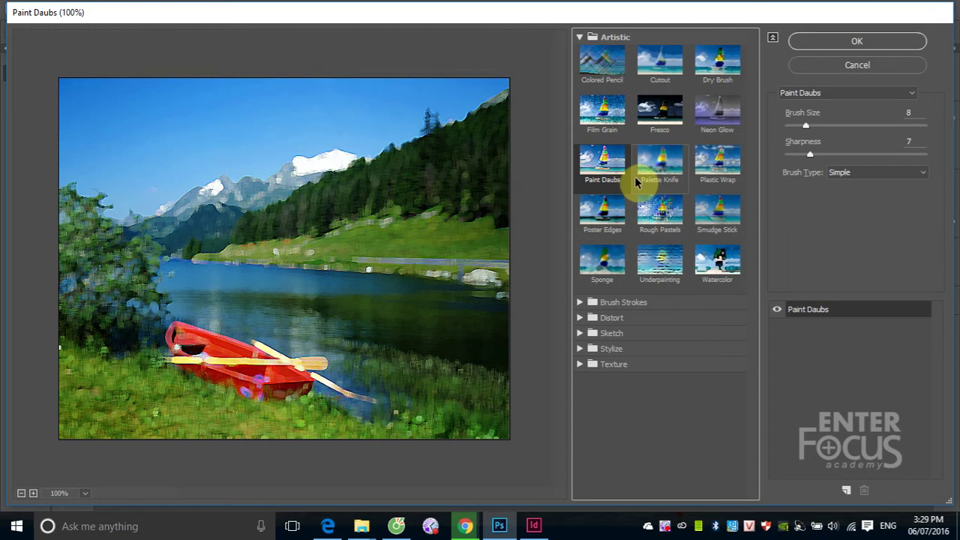
- Try Palette Knife with lower stroke detail and stroke sizes from 1 upward, then preview Plastic Wrap
left_click(655, 163)
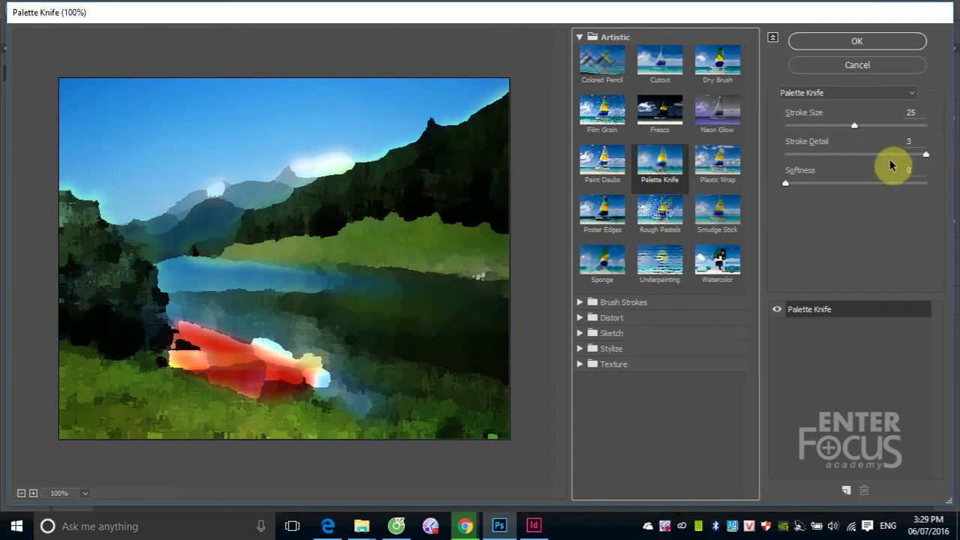
mouse_move(923, 158)
left_mouse_down()
mouse_move(803, 164)
mouse_move(955, 180)
left_mouse_up()
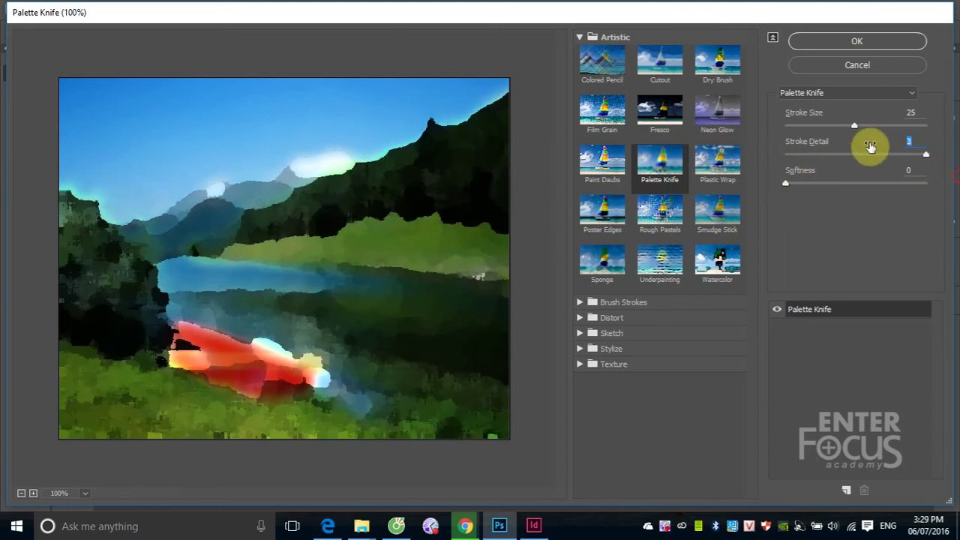
mouse_move(854, 126)
left_mouse_down()
mouse_move(777, 137)
mouse_move(886, 138)
left_mouse_up()
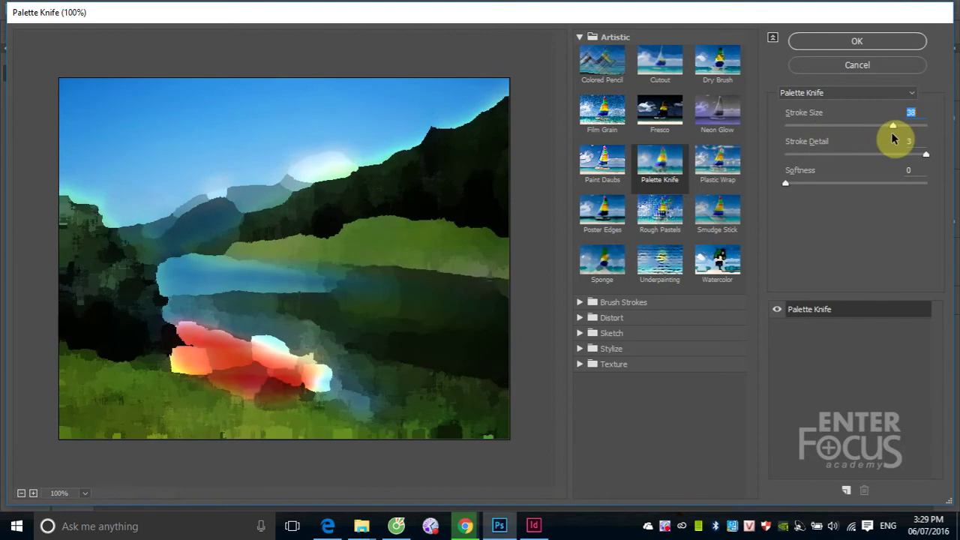
mouse_move(886, 138)
left_mouse_down()
mouse_move(927, 139)
mouse_move(791, 136)
left_mouse_up()
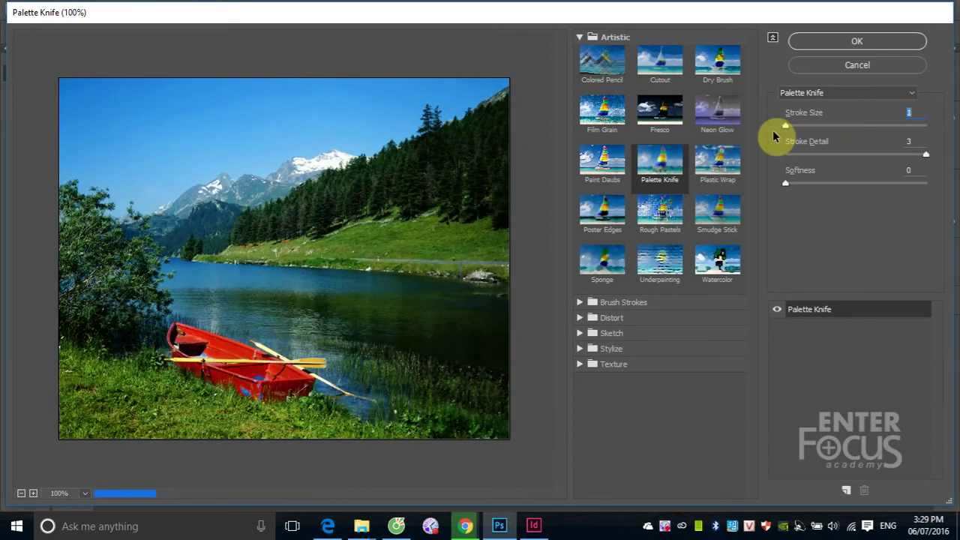
mouse_move(791, 135)
left_mouse_down()
mouse_move(872, 137)
mouse_move(821, 138)
left_mouse_up()
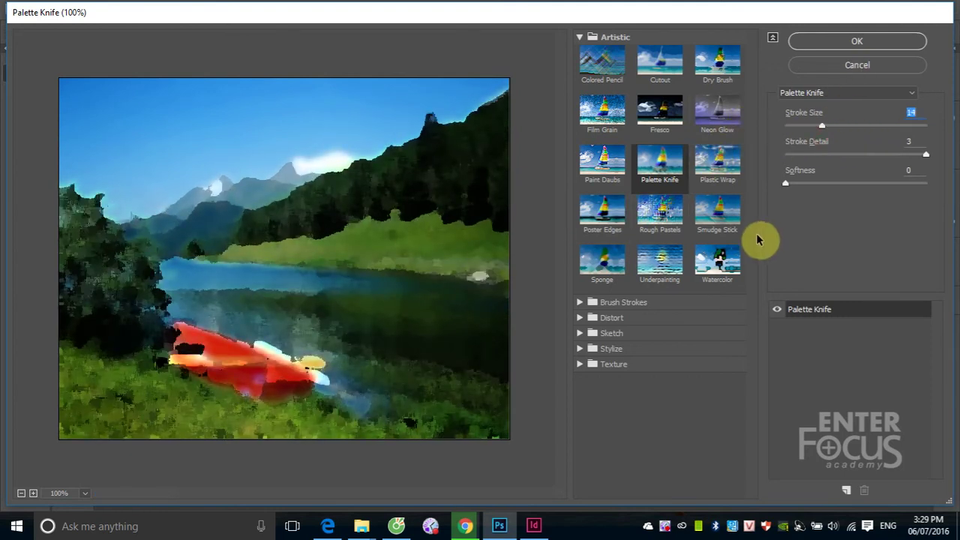
left_click(718, 161)
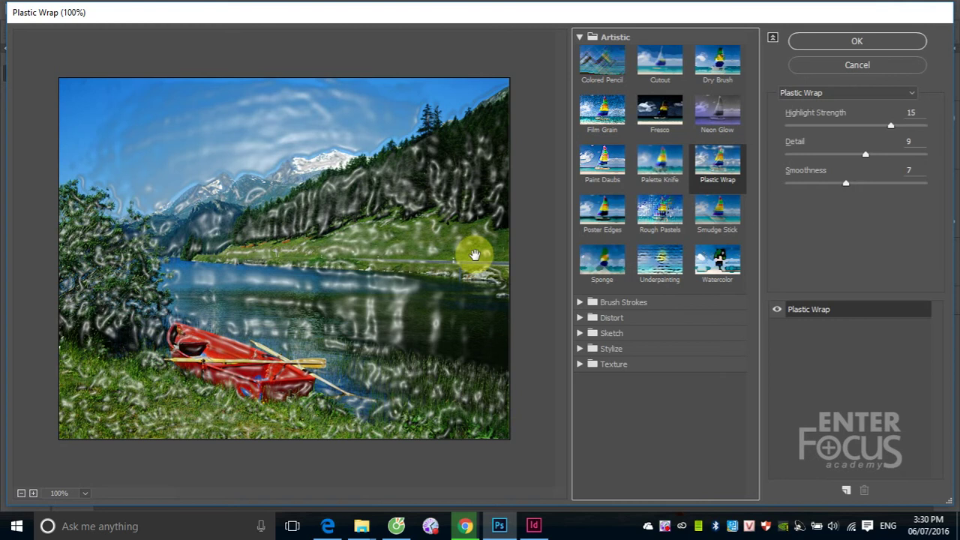
- Lower the Plastic Wrap Highlight Strength, then switch the preview to Poster Edges
mouse_move(891, 126)
left_mouse_down()
mouse_move(801, 129)
mouse_move(843, 141)
left_mouse_up()
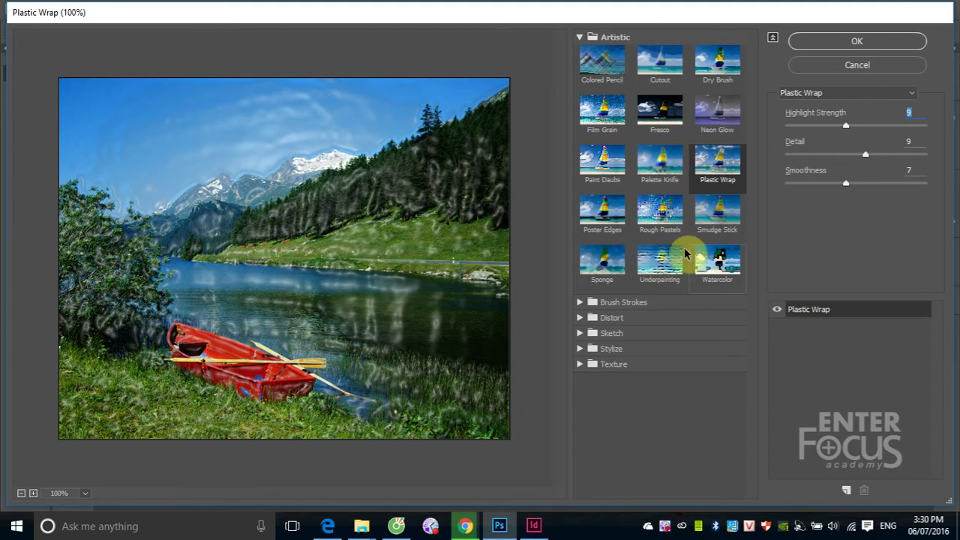
left_click(599, 218)
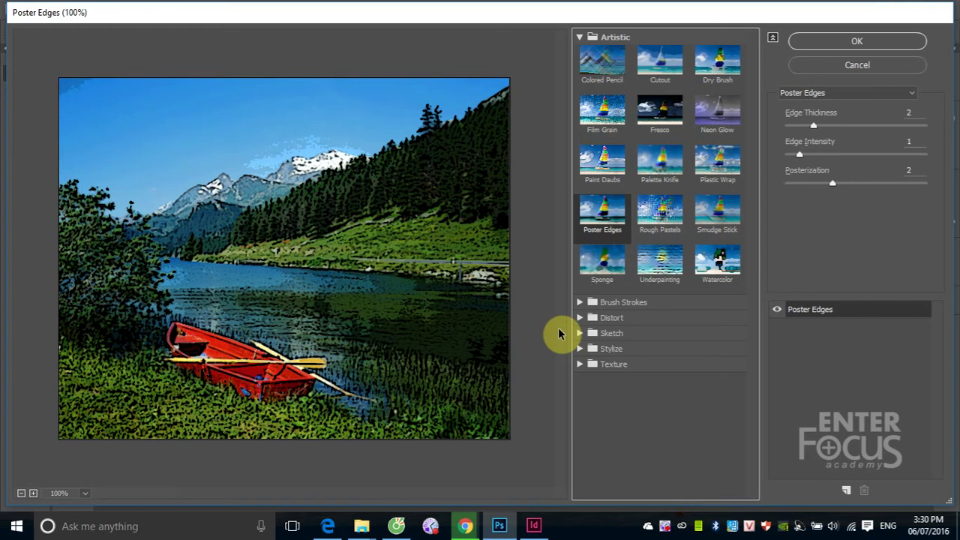
- Give Poster Edges Edge Thickness 5, Posterization 6 and Edge Intensity 4, then preview Rough Pastels
left_click(813, 126)
mouse_move(813, 128)
left_mouse_down()
mouse_move(947, 128)
mouse_move(741, 144)
mouse_move(951, 148)
mouse_move(765, 150)
mouse_move(910, 157)
mouse_move(797, 150)
mouse_move(851, 153)
left_mouse_up()
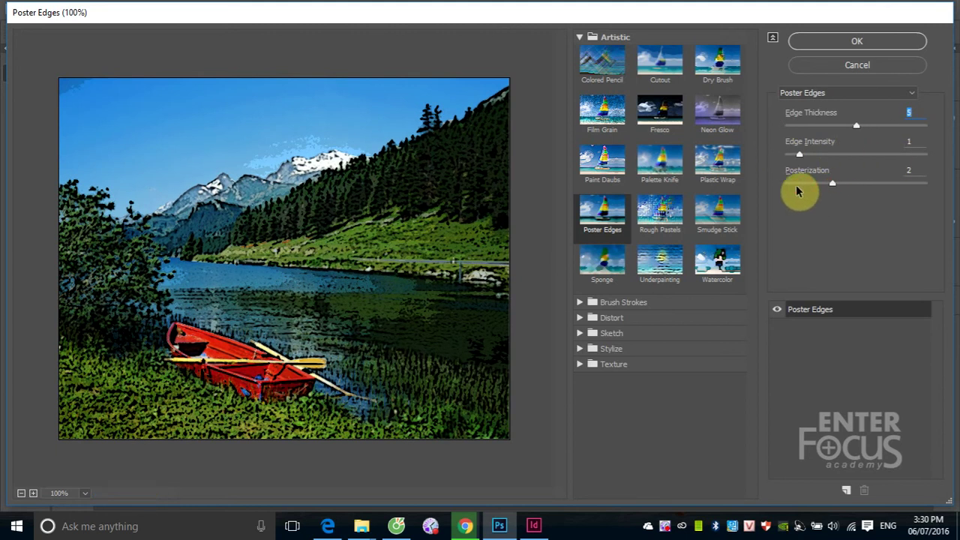
mouse_move(829, 189)
left_mouse_down()
mouse_move(788, 188)
mouse_move(945, 194)
mouse_move(780, 184)
mouse_move(945, 188)
mouse_move(831, 198)
mouse_move(948, 207)
mouse_move(928, 208)
left_mouse_up()
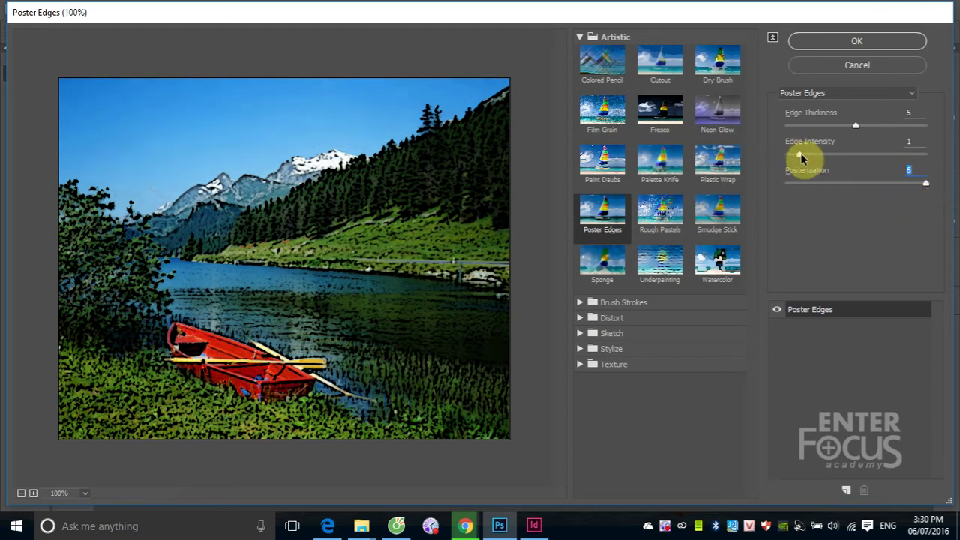
mouse_move(799, 154)
left_mouse_down()
mouse_move(925, 167)
mouse_move(762, 154)
left_mouse_up()
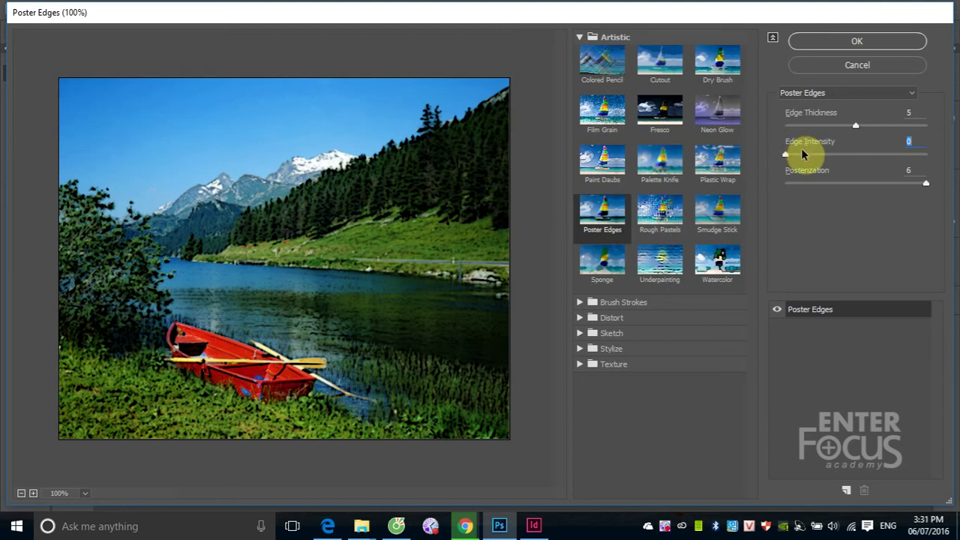
mouse_move(786, 154)
left_mouse_down()
mouse_move(910, 154)
mouse_move(800, 156)
left_mouse_up()
left_click_drag(791, 156, 838, 155)
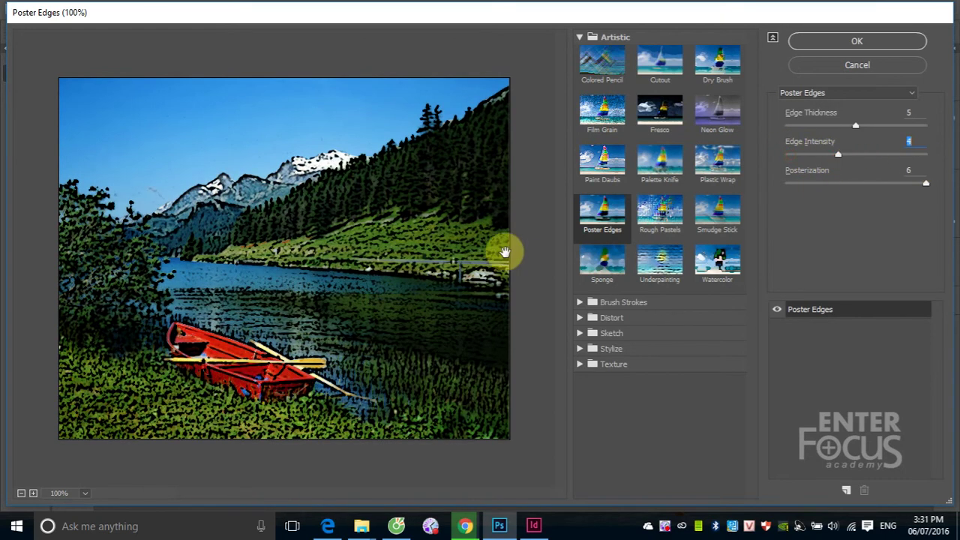
left_click(653, 217)
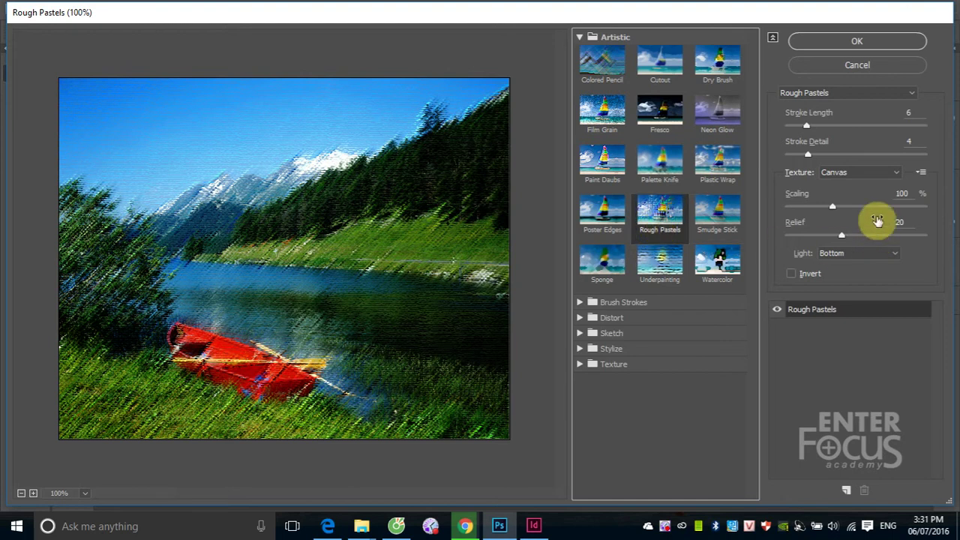
- Shorten the Rough Pastels strokes to 3, trying the Brick and Burlap textures
left_click_drag(806, 127, 953, 132)
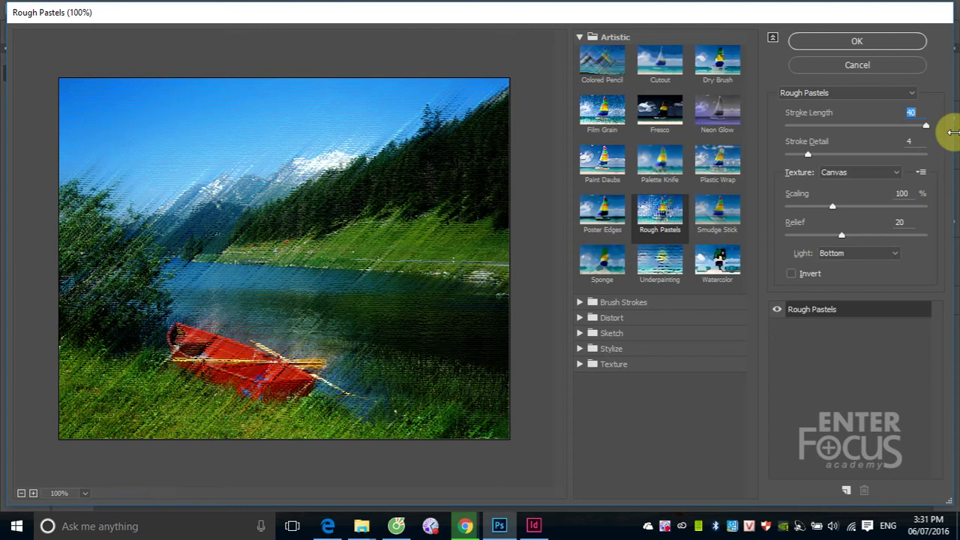
mouse_move(928, 126)
left_mouse_down()
mouse_move(796, 127)
mouse_move(956, 159)
mouse_move(797, 167)
left_mouse_up()
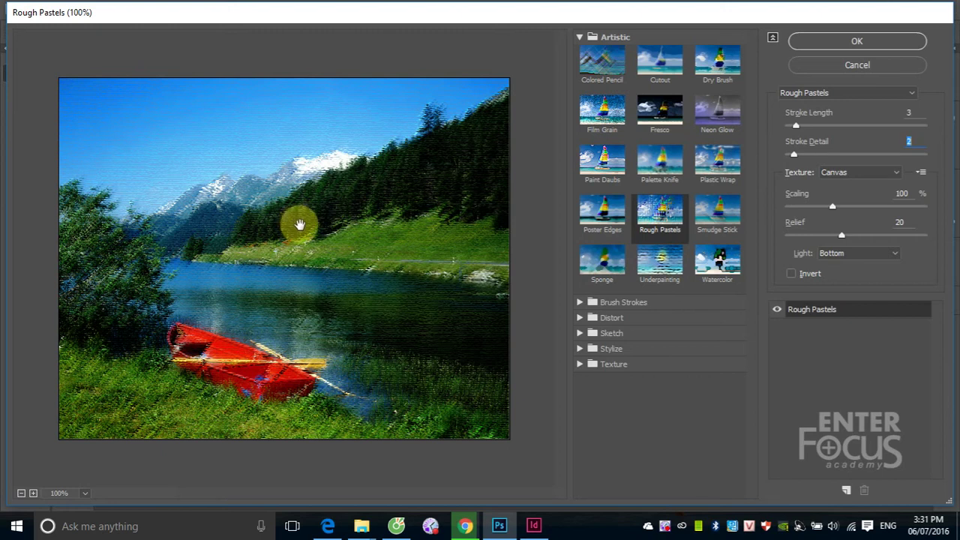
left_click(899, 176)
left_click(891, 186)
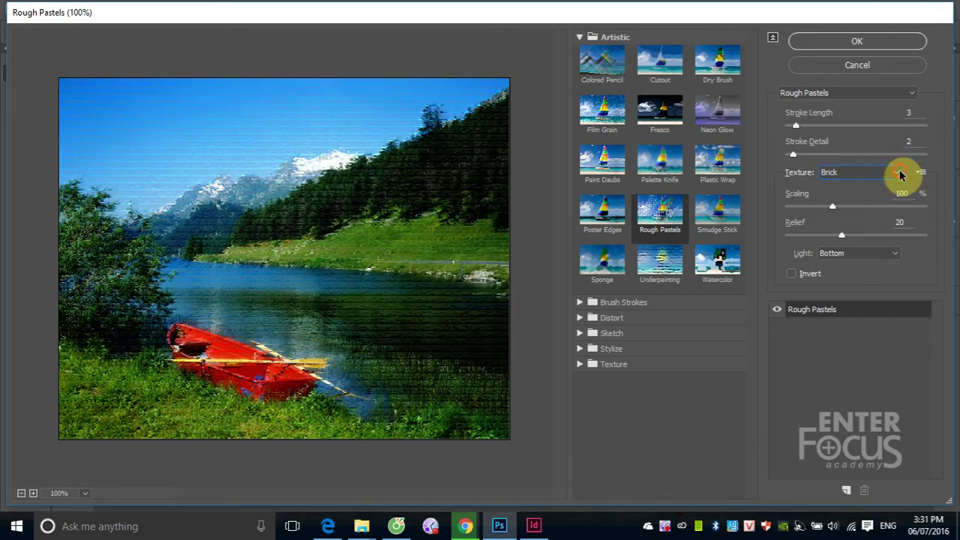
left_click(899, 174)
left_click(878, 196)
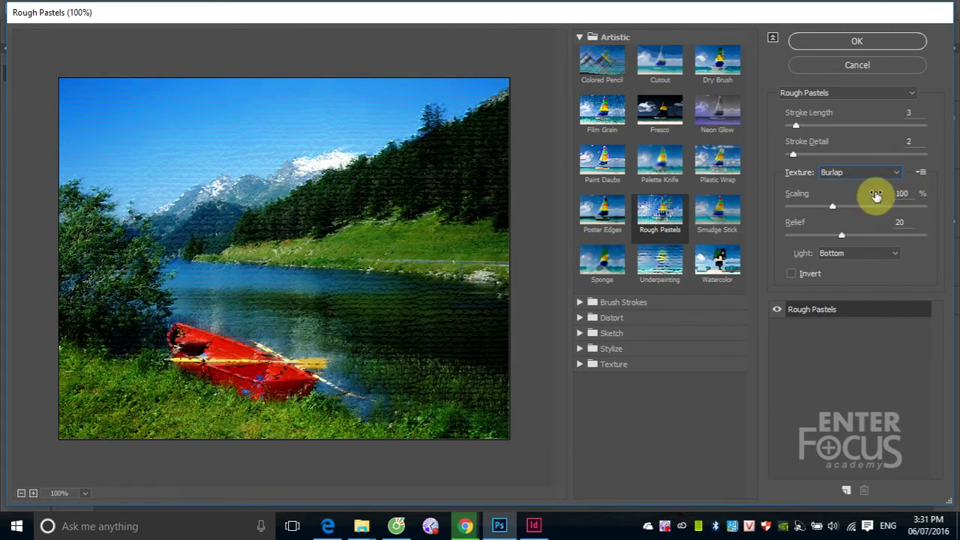
- Settle on the Sandstone texture scaled to 111%, lit from Bottom Left
left_click(894, 175)
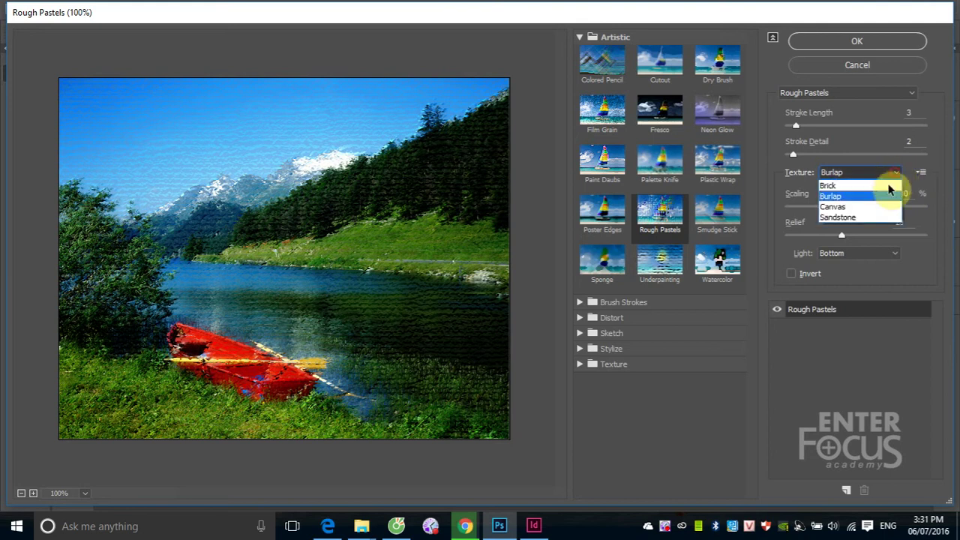
left_click(878, 206)
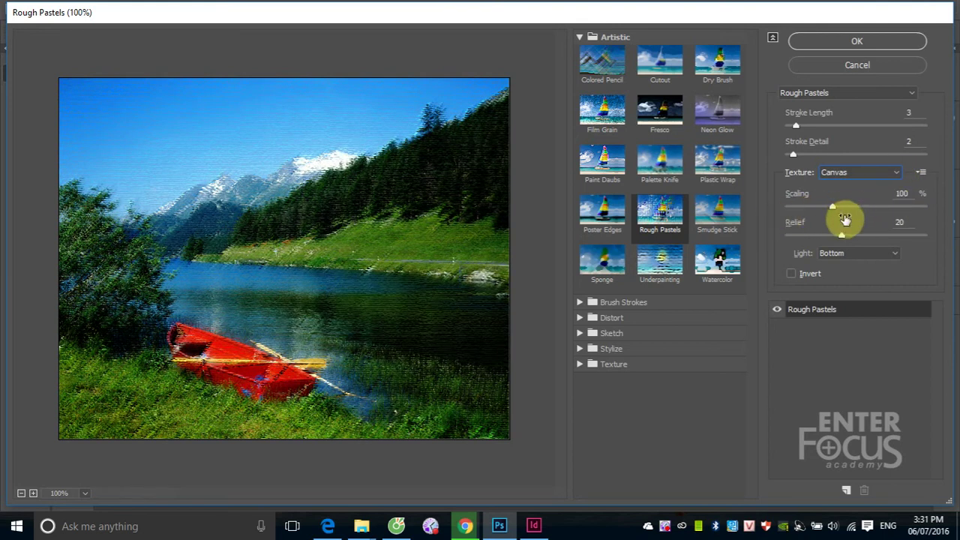
left_click(897, 174)
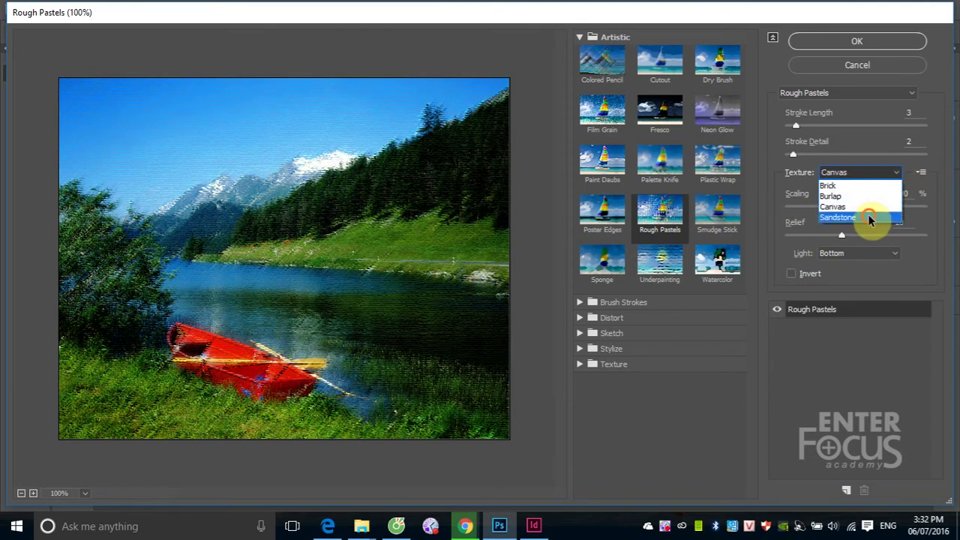
left_click(869, 216)
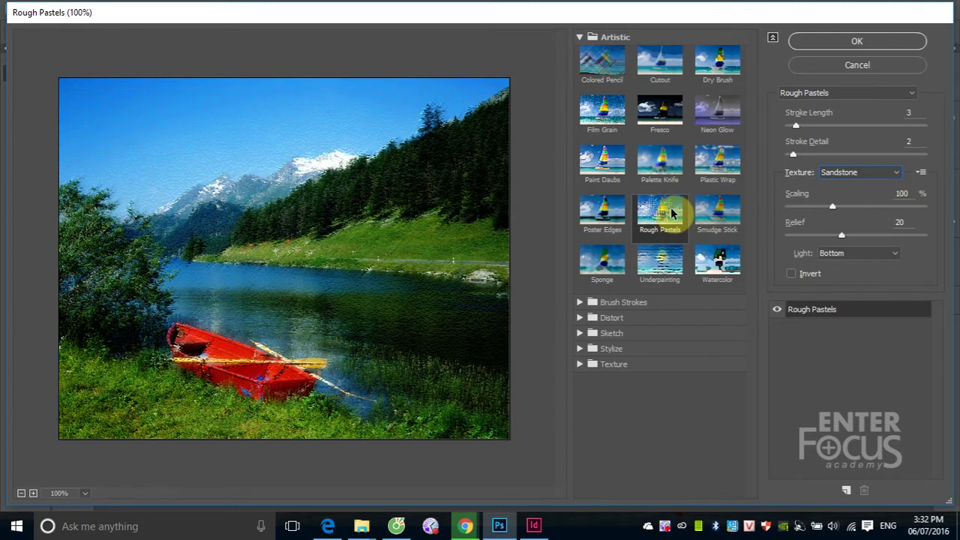
left_click_drag(832, 212, 843, 208)
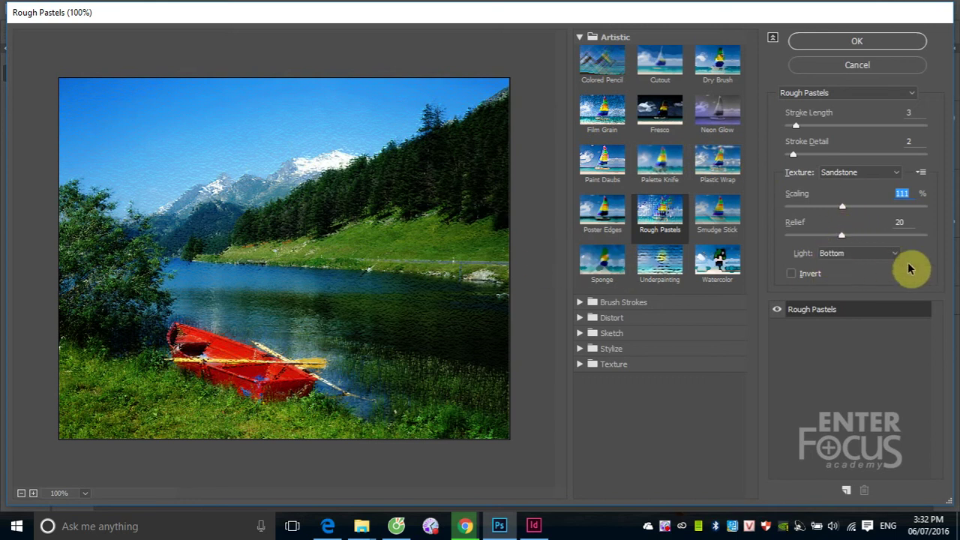
left_click(891, 261)
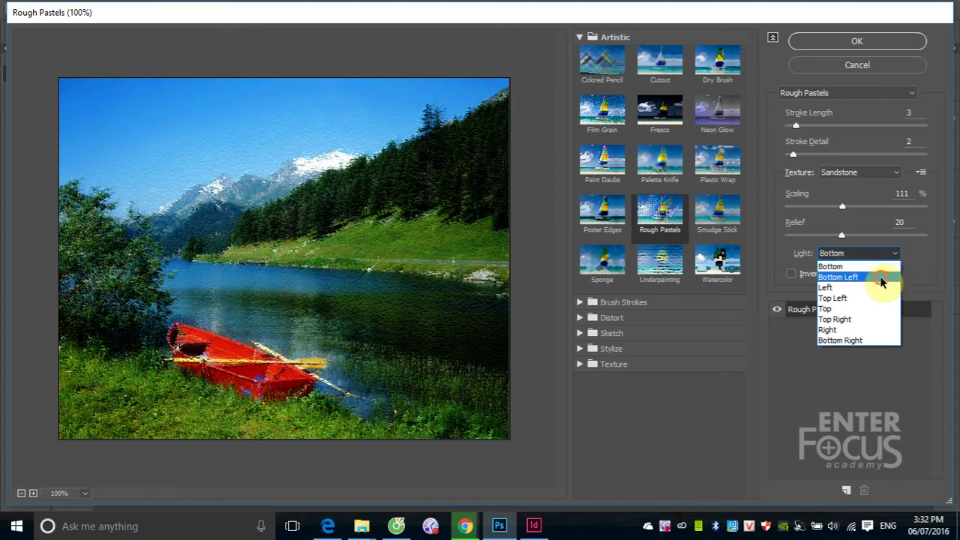
left_click(879, 276)
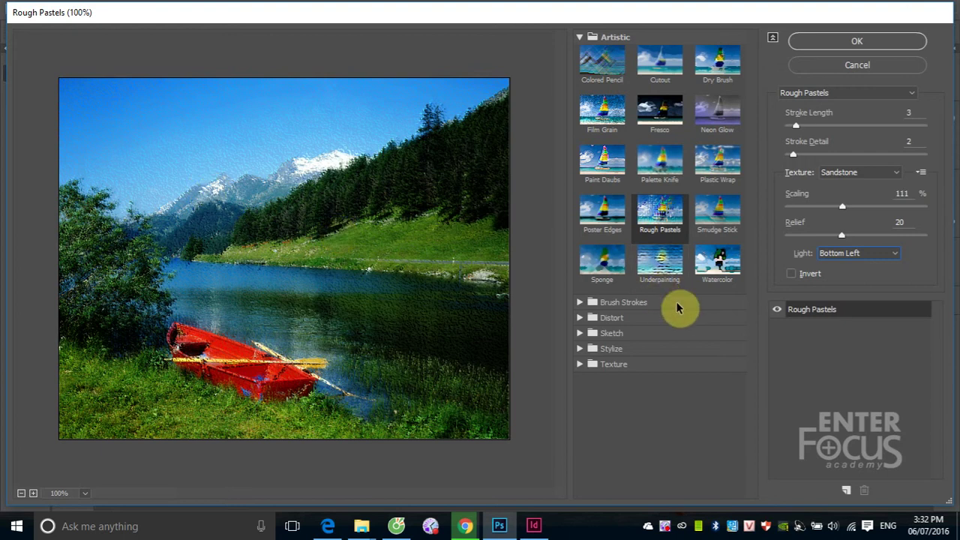
- Preview Smudge Stick, then set Sponge to Brush Size 1, Smoothness 1 and Definition near 0
left_click(717, 213)
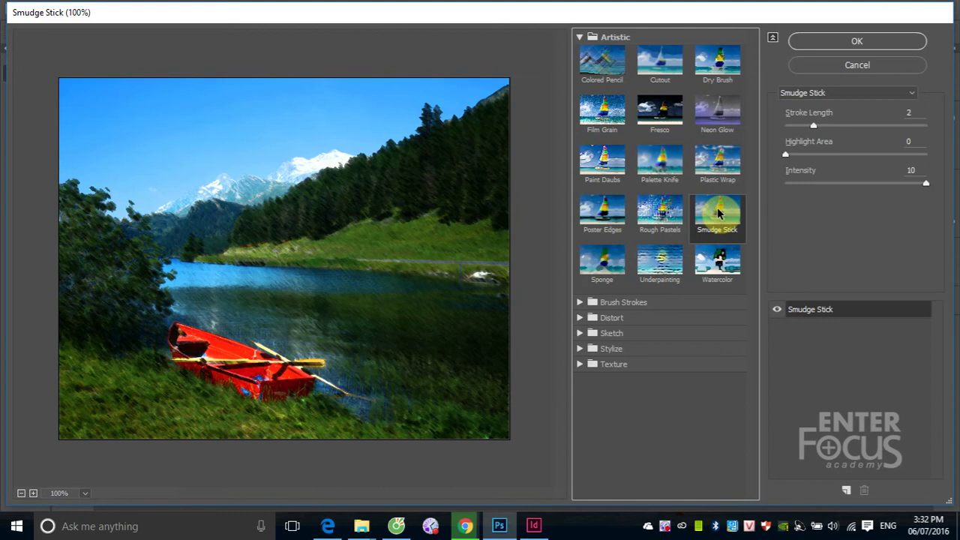
left_click(603, 262)
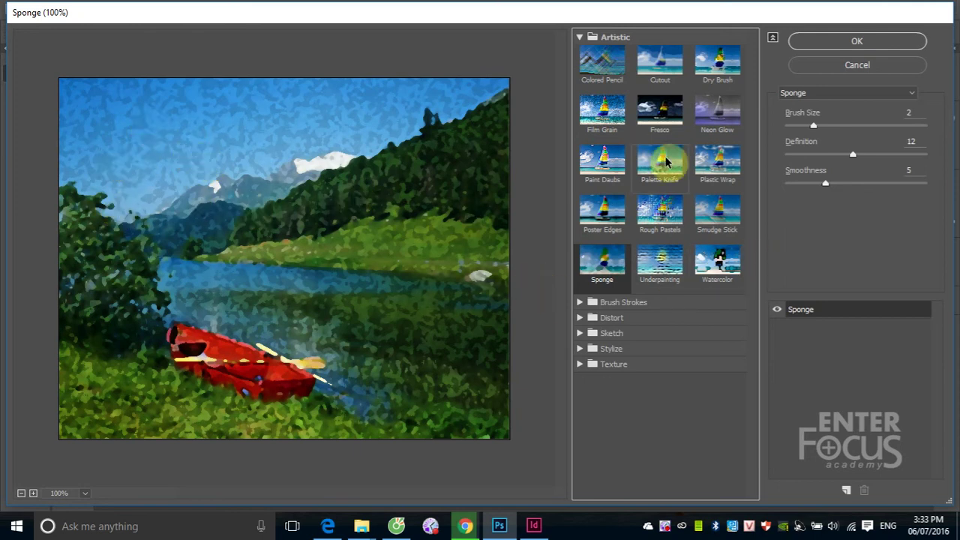
mouse_move(815, 127)
left_mouse_down()
mouse_move(797, 128)
mouse_move(925, 129)
mouse_move(797, 133)
left_mouse_up()
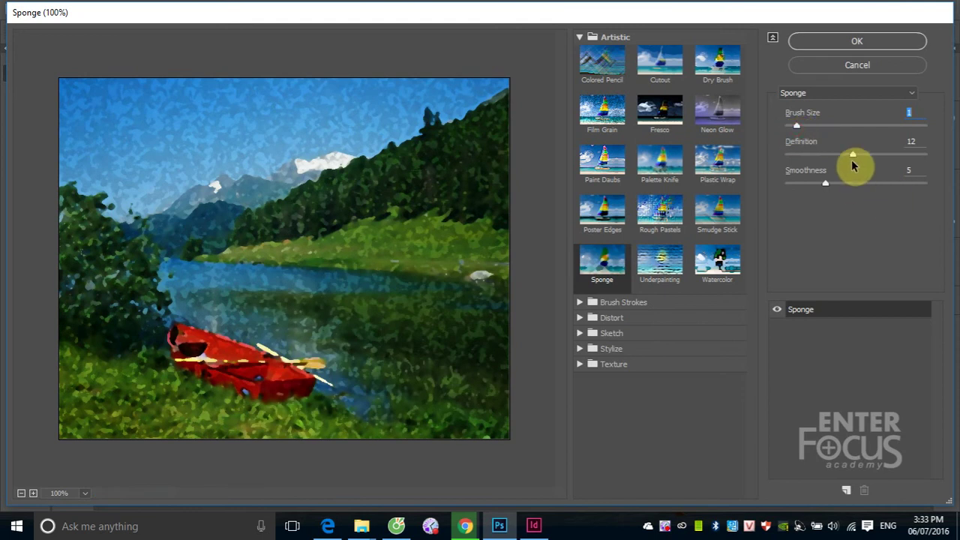
mouse_move(853, 155)
left_mouse_down()
mouse_move(786, 156)
mouse_move(848, 157)
mouse_move(782, 187)
mouse_move(957, 188)
mouse_move(797, 189)
mouse_move(944, 190)
left_mouse_up()
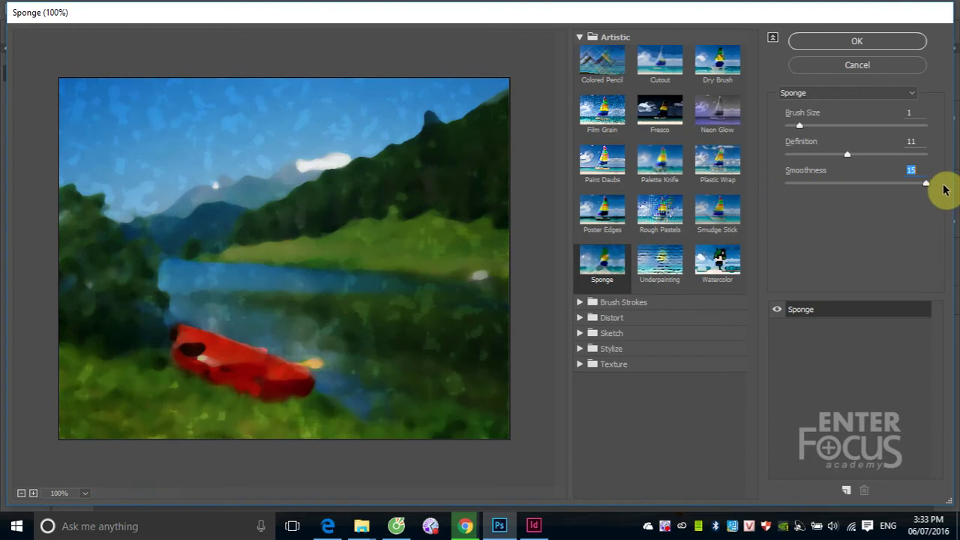
left_click_drag(944, 189, 788, 188)
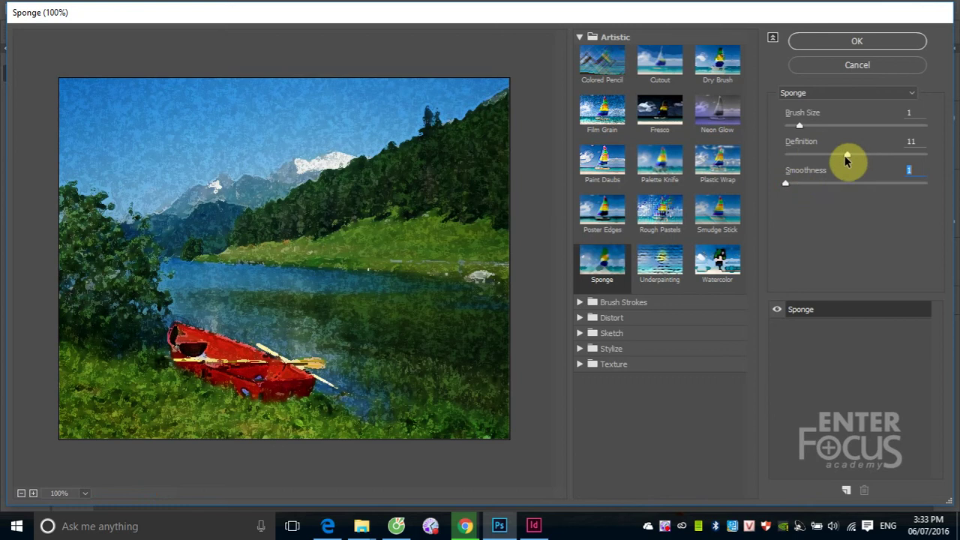
left_click_drag(847, 154, 769, 163)
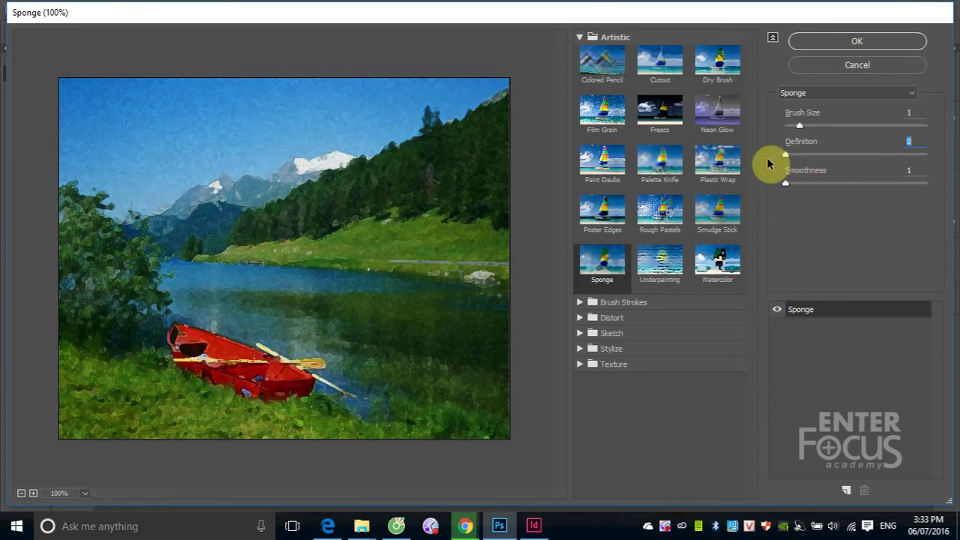
- Preview Underpainting, then Watercolor with Brush Detail 14, and collapse the Artistic group
left_click(663, 266)
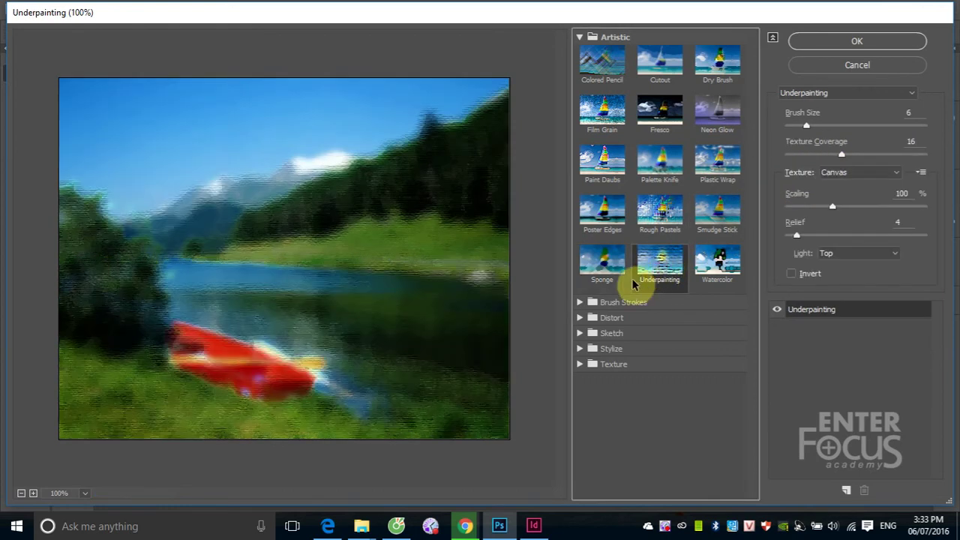
left_click(720, 262)
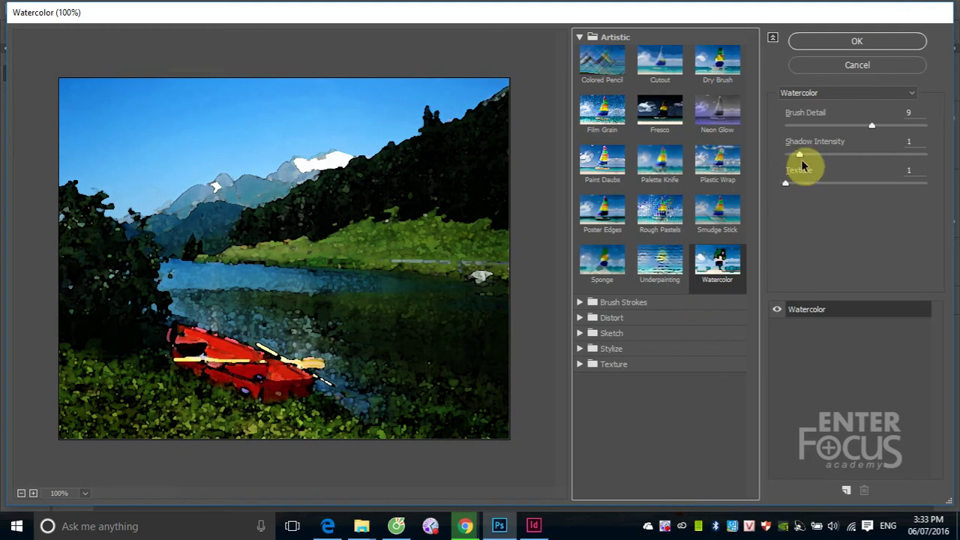
left_click_drag(872, 125, 938, 137)
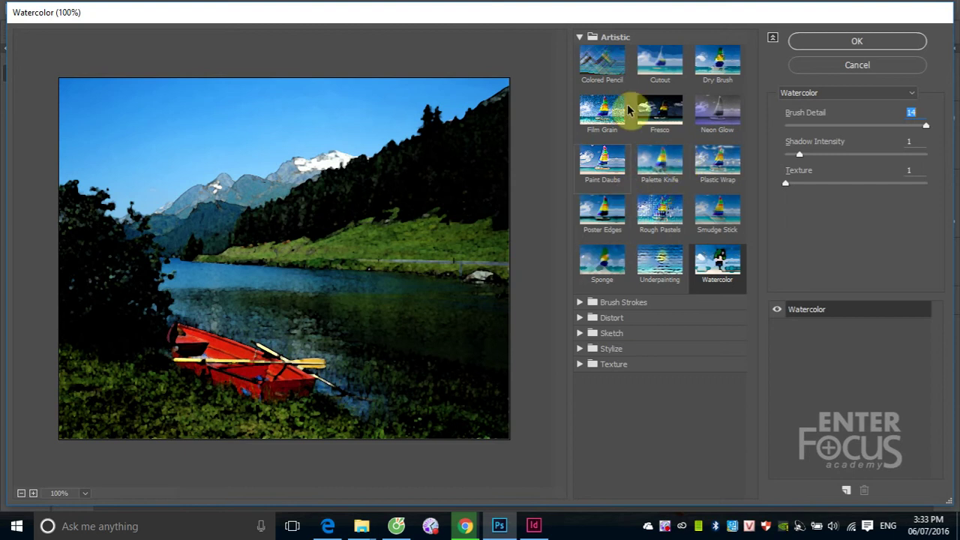
left_click(579, 37)
- Preview Brush Strokes > Accented Edges at Edge Width 1, Edge Brightness 41, Smoothness 12
left_click(620, 54)
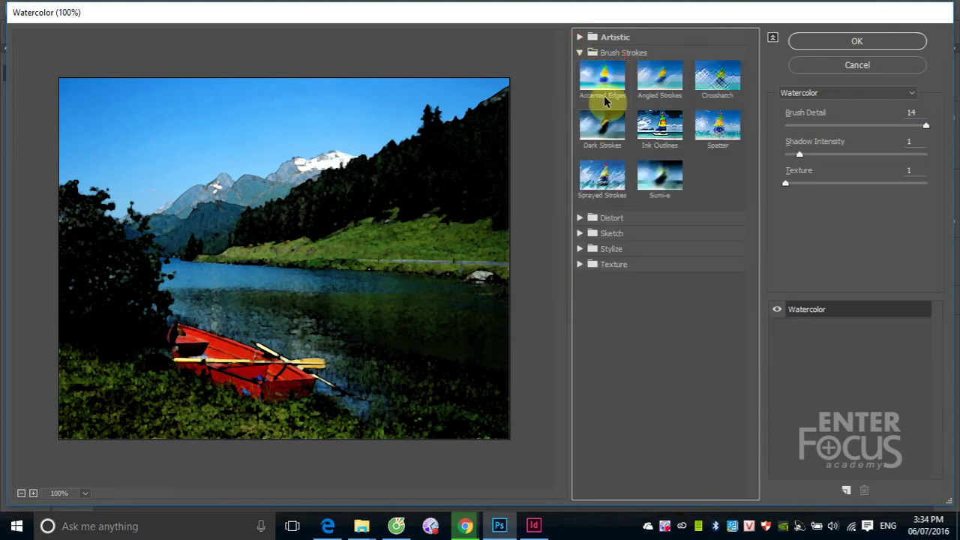
left_click(603, 89)
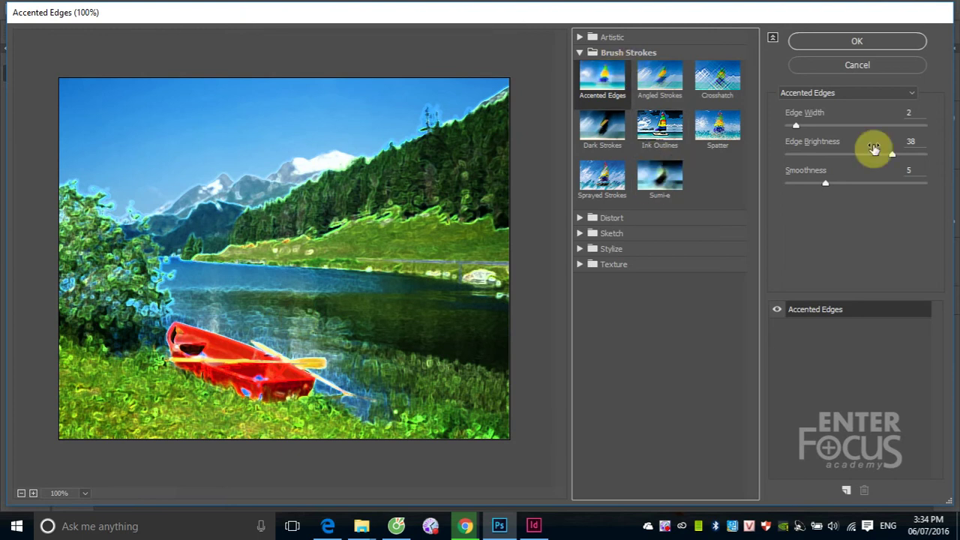
mouse_move(797, 125)
left_mouse_down()
mouse_move(822, 126)
mouse_move(786, 137)
left_mouse_up()
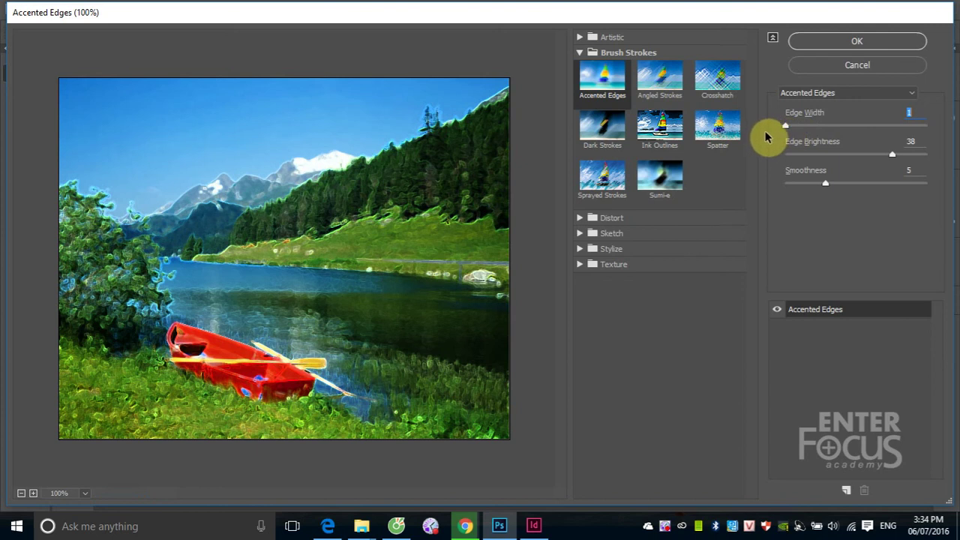
mouse_move(785, 136)
left_mouse_down()
mouse_move(765, 132)
mouse_move(794, 134)
mouse_move(772, 133)
left_mouse_up()
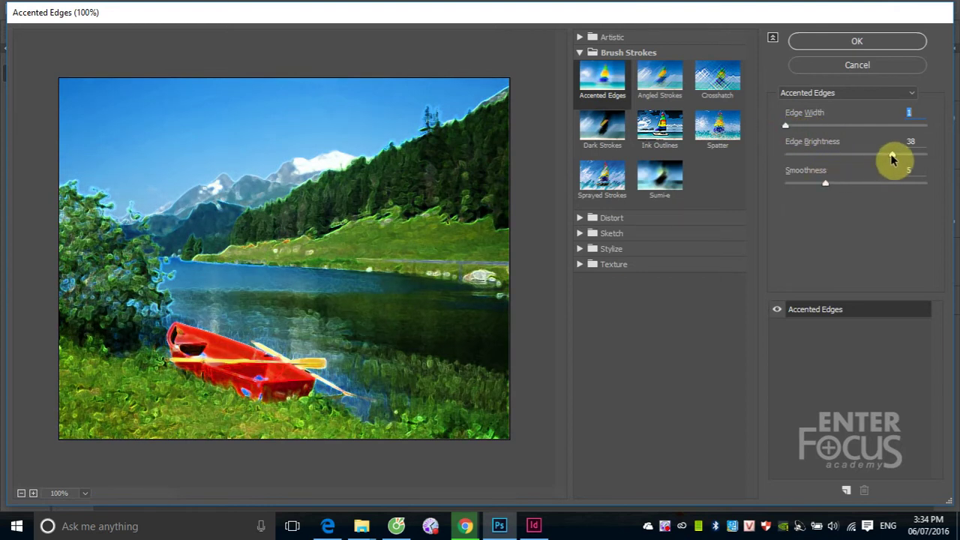
mouse_move(892, 156)
left_mouse_down()
mouse_move(765, 163)
mouse_move(894, 161)
left_mouse_up()
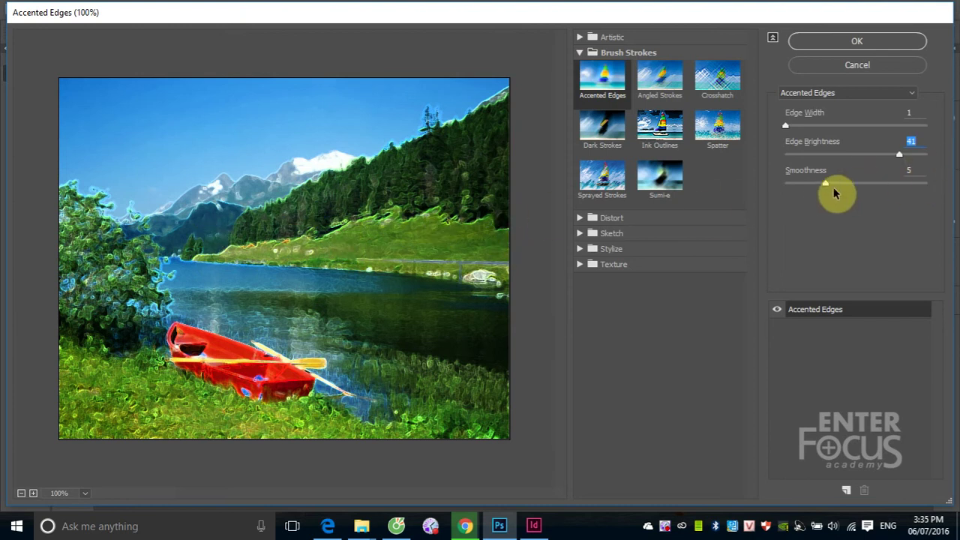
mouse_move(824, 186)
left_mouse_down()
mouse_move(899, 203)
mouse_move(815, 199)
mouse_move(872, 210)
left_mouse_up()
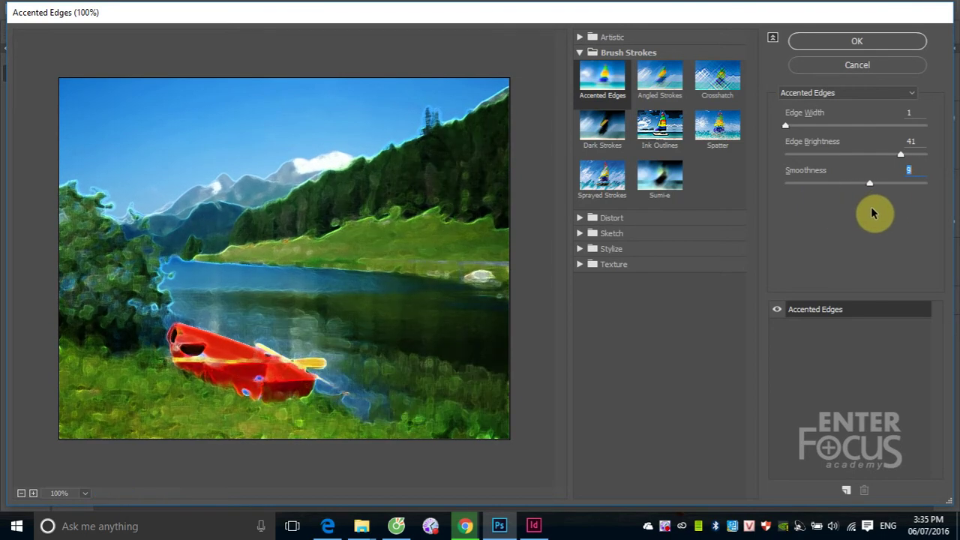
- Switch to Angled Strokes and tune its Direction Balance up to 62
left_click(670, 86)
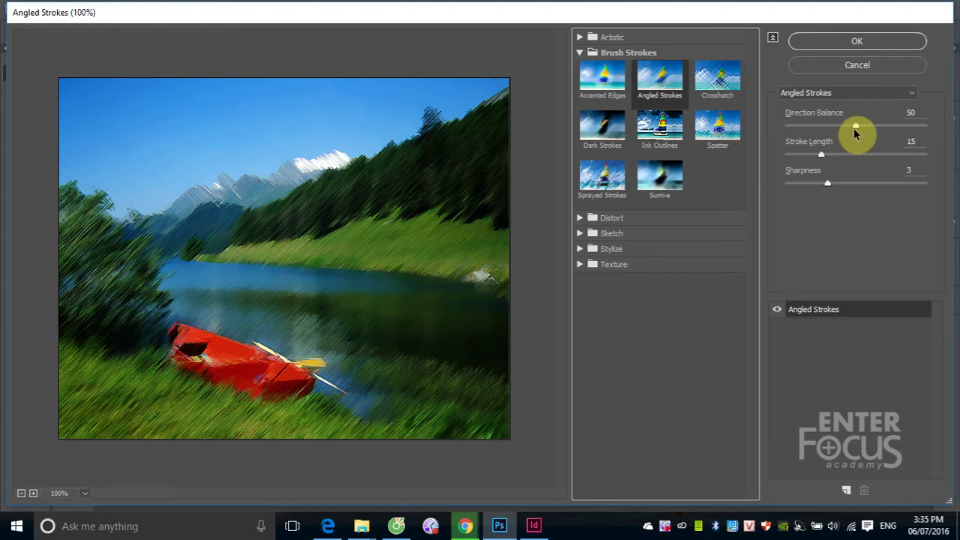
left_click_drag(855, 126, 807, 126)
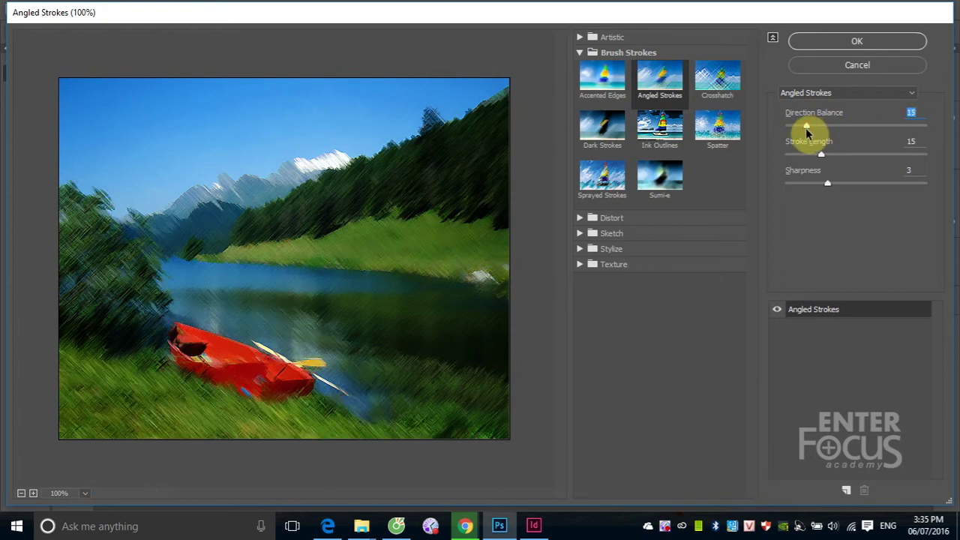
left_click_drag(807, 133, 792, 133)
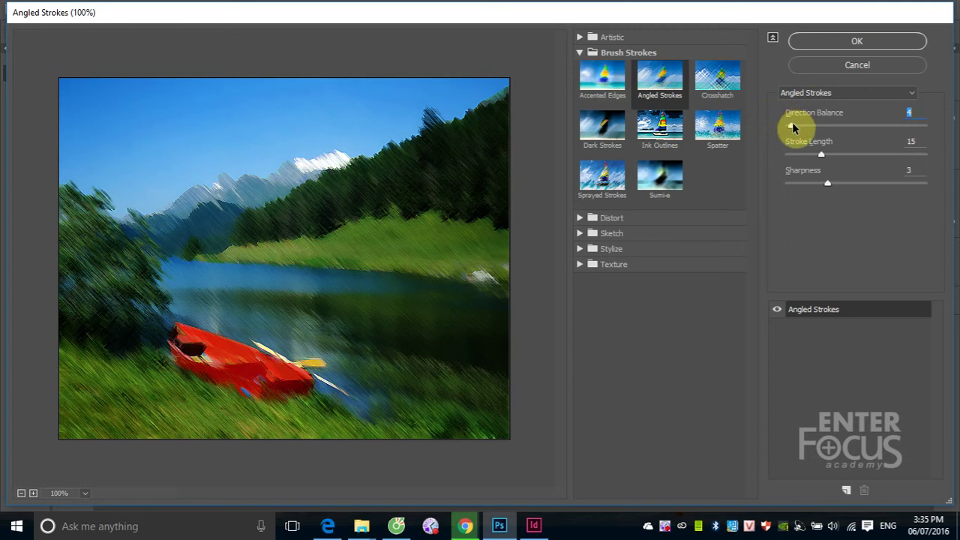
mouse_move(793, 125)
left_mouse_down()
mouse_move(913, 129)
mouse_move(873, 129)
left_mouse_up()
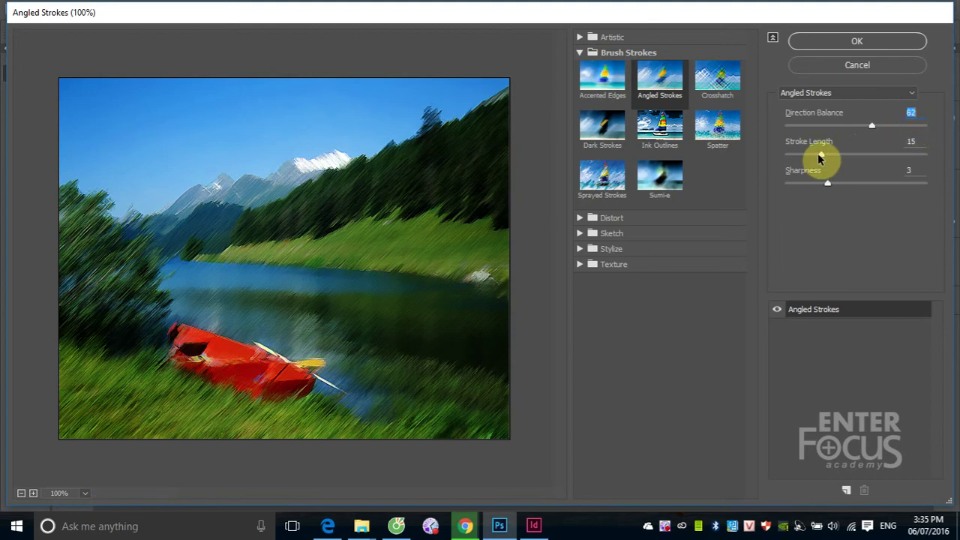
- Set the Angled Strokes Stroke Length to 25 and Sharpness to 6
mouse_move(821, 155)
left_mouse_down()
mouse_move(951, 163)
mouse_move(777, 158)
left_mouse_up()
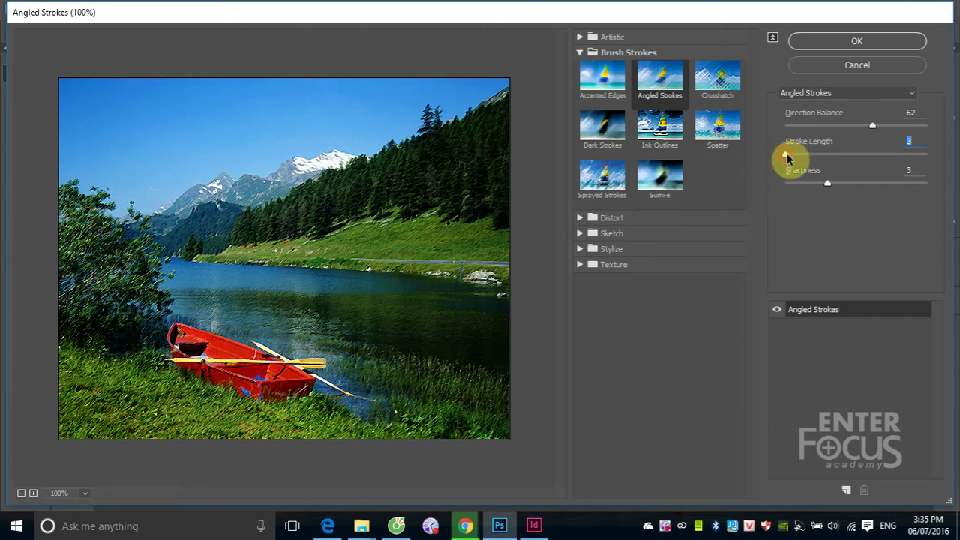
left_click_drag(787, 158, 811, 160)
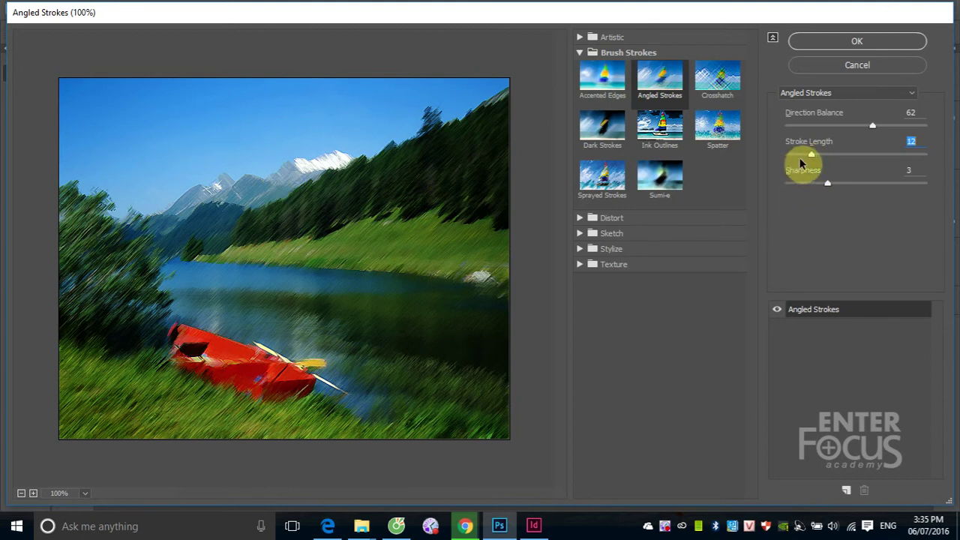
left_click_drag(814, 157, 850, 159)
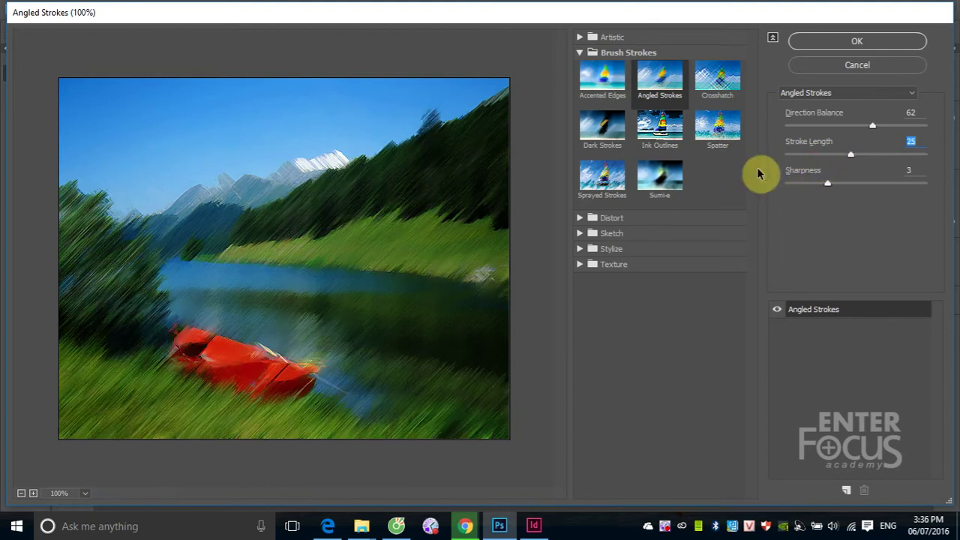
left_click_drag(830, 185, 908, 194)
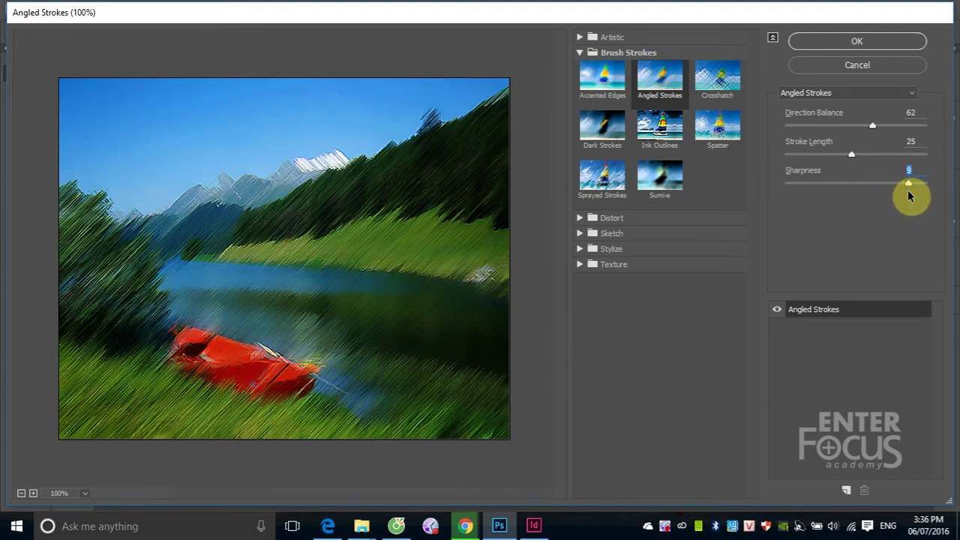
left_click_drag(912, 188, 901, 186)
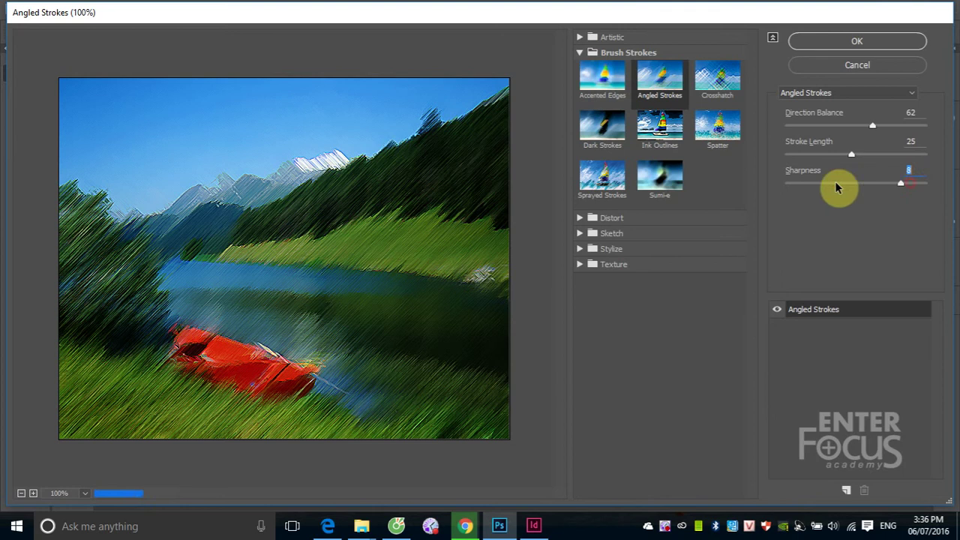
left_click(810, 185)
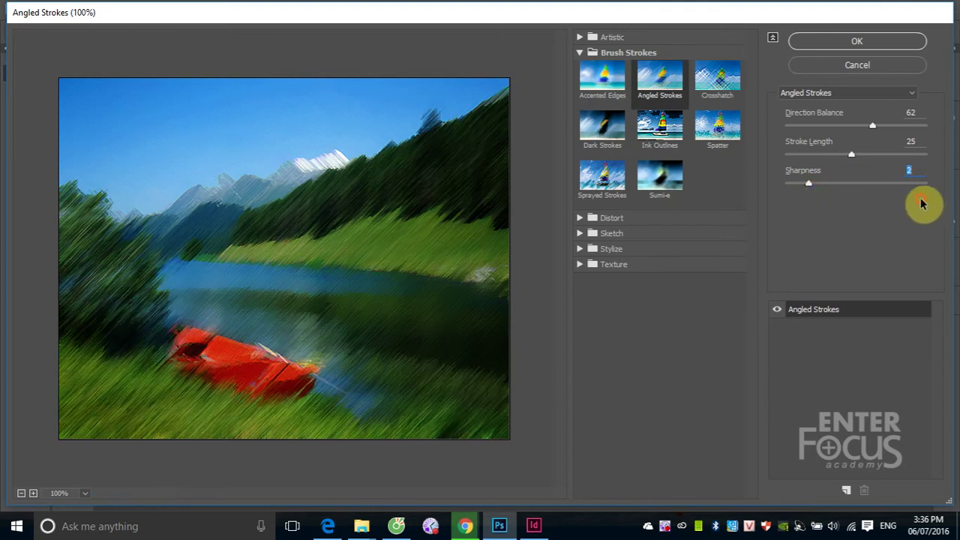
left_click_drag(810, 186, 874, 190)
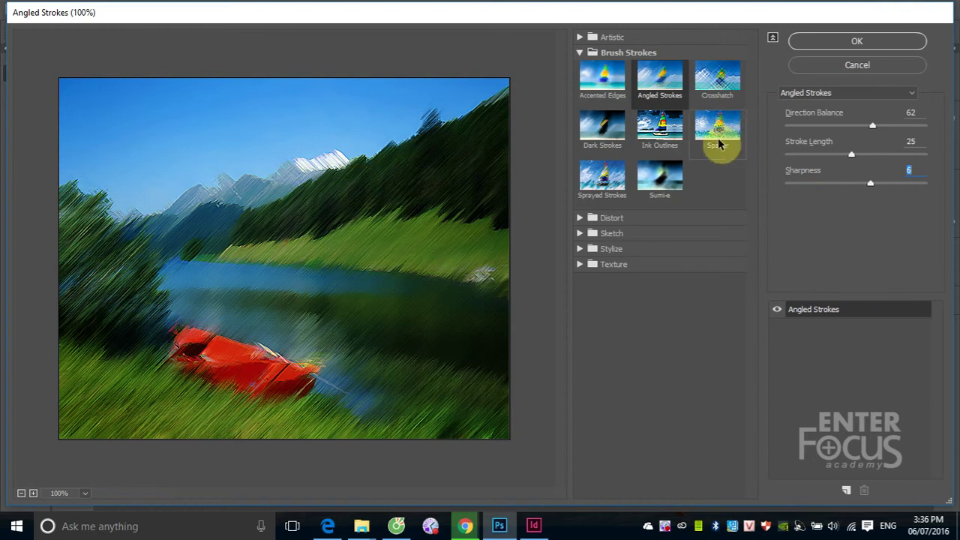
- Experiment with Crosshatch stroke length, sharpness and strength, then preview Dark Strokes
left_click(718, 84)
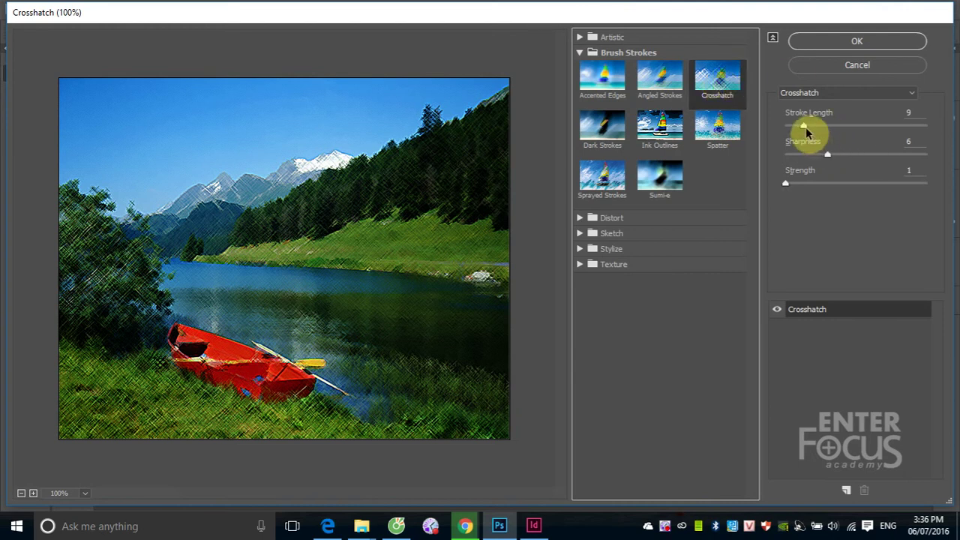
mouse_move(804, 126)
left_mouse_down()
mouse_move(865, 137)
mouse_move(811, 132)
left_mouse_up()
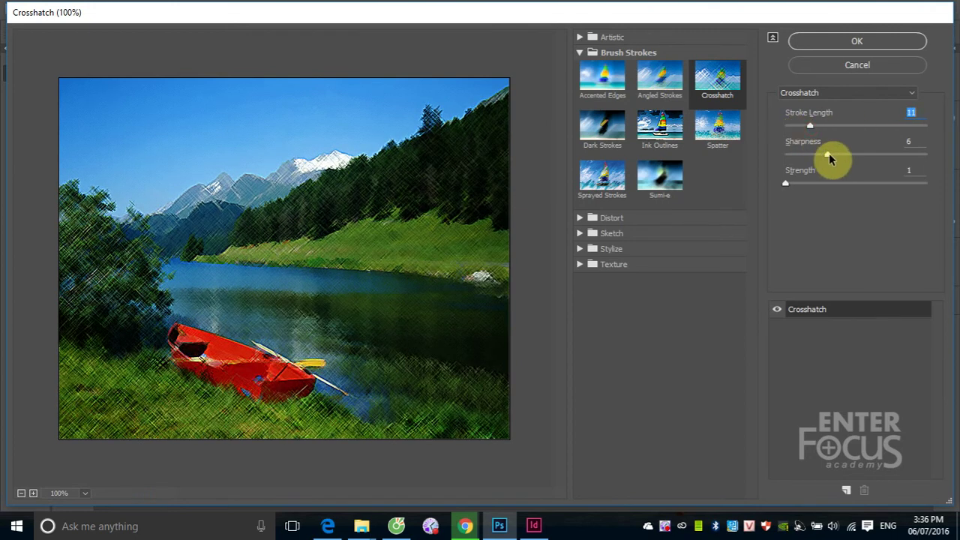
mouse_move(830, 156)
left_mouse_down()
mouse_move(909, 157)
mouse_move(852, 158)
left_mouse_up()
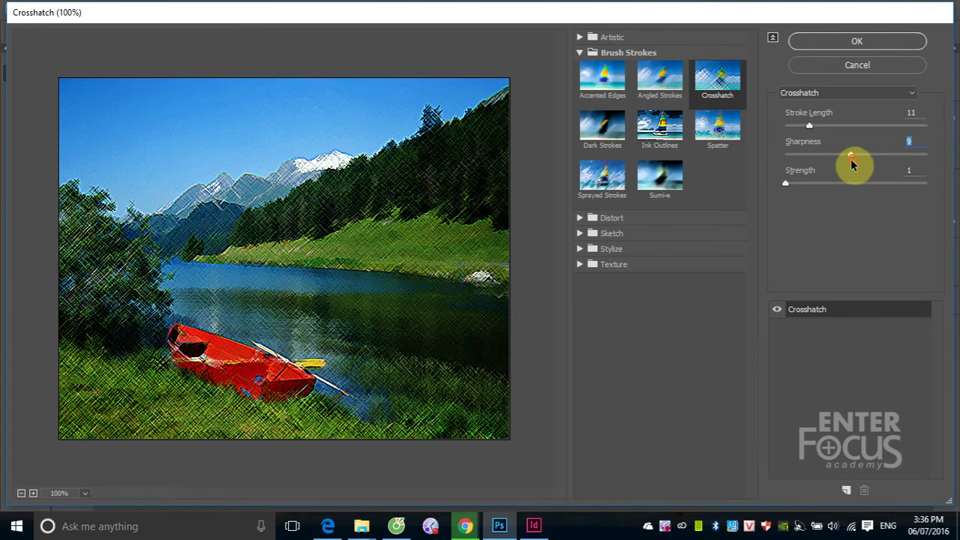
left_click_drag(785, 184, 921, 185)
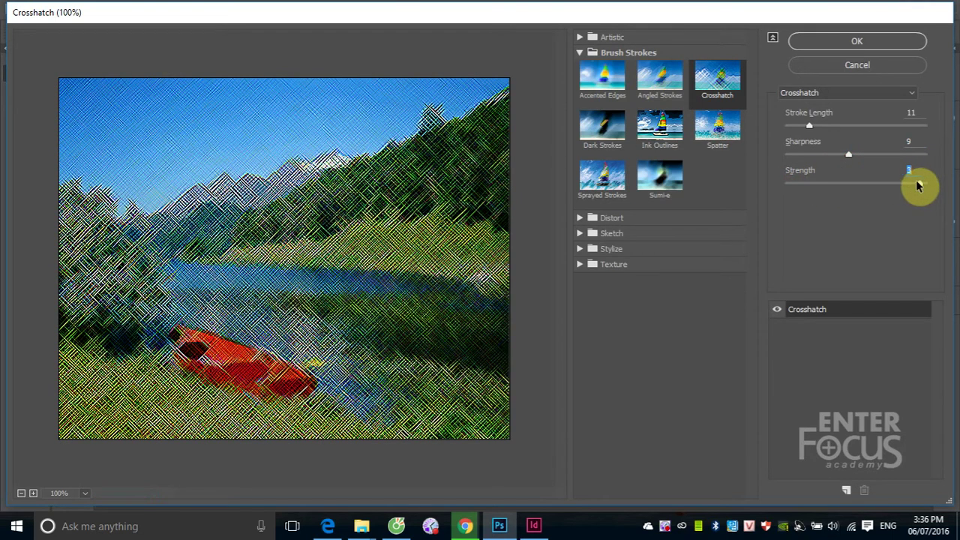
left_click_drag(921, 185, 787, 188)
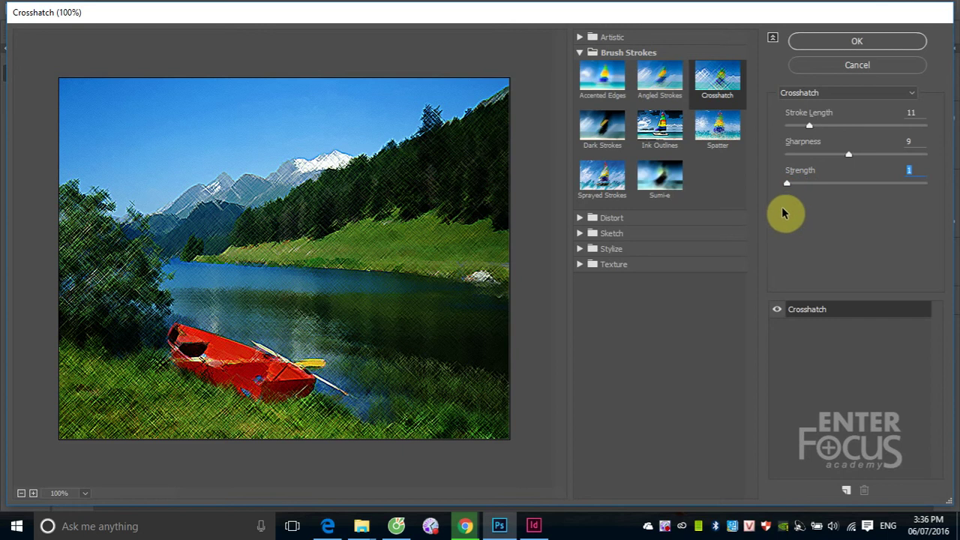
left_click(602, 129)
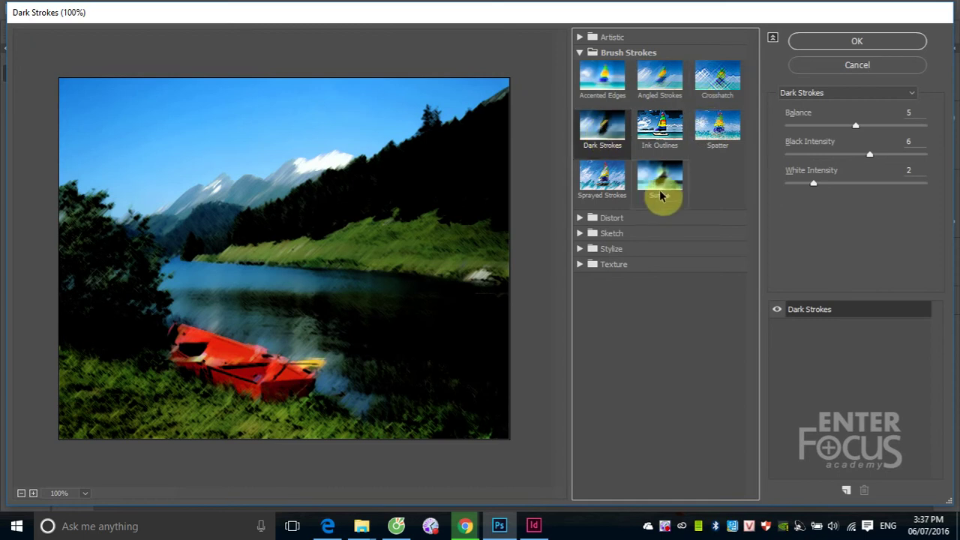
- Tune Ink Outlines to Stroke Length 5, Dark Intensity 8, Light Intensity 17, then preview Spatter
left_click(660, 126)
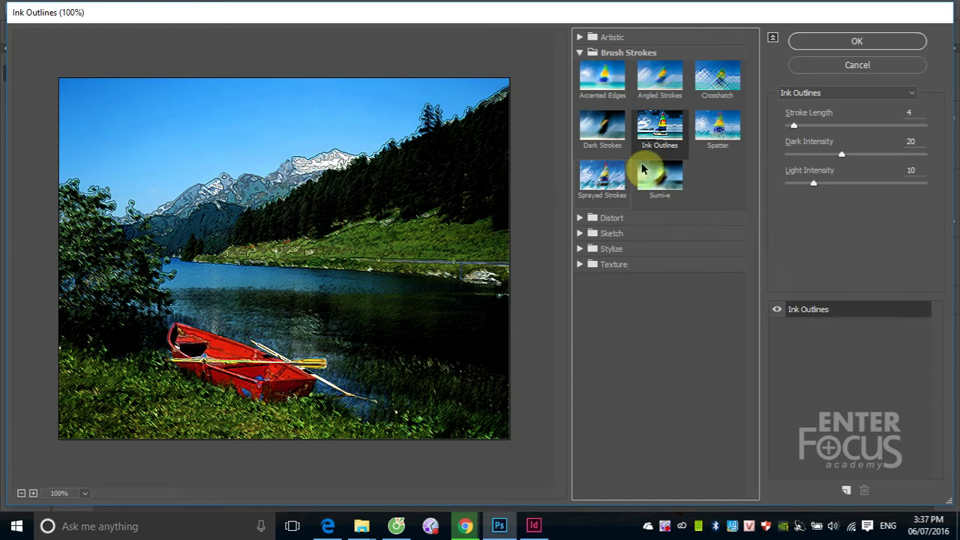
left_click_drag(791, 126, 912, 133)
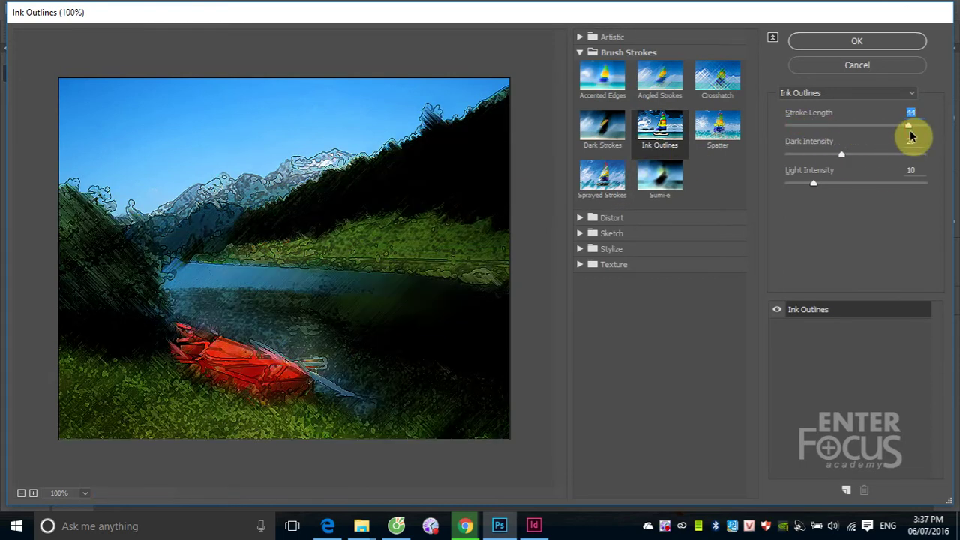
left_click_drag(912, 133, 799, 133)
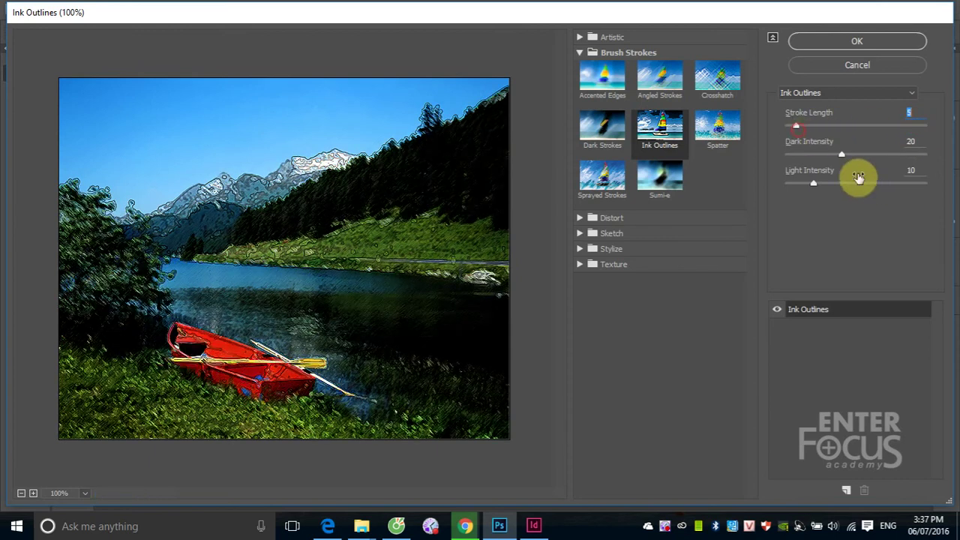
mouse_move(843, 154)
left_mouse_down()
mouse_move(853, 155)
mouse_move(844, 166)
mouse_move(902, 168)
mouse_move(810, 171)
left_mouse_up()
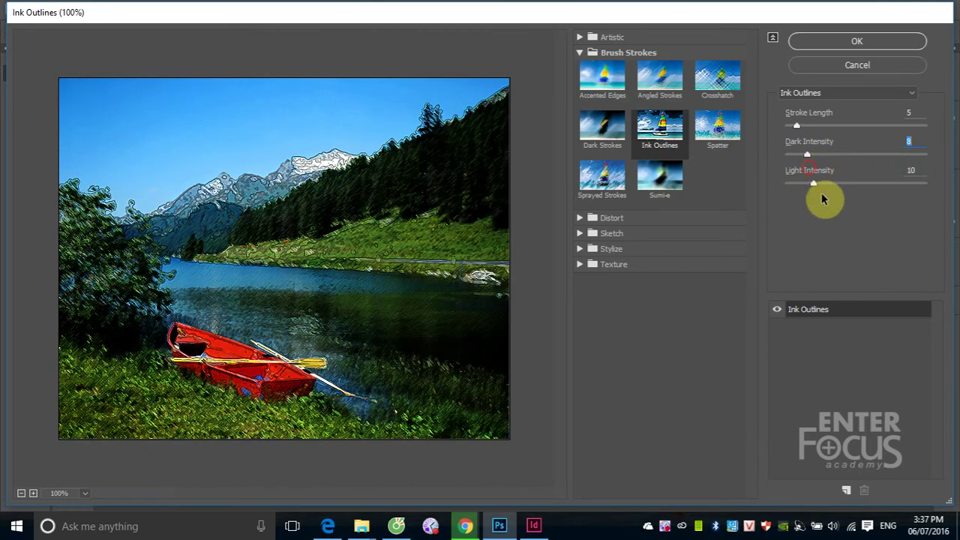
mouse_move(814, 184)
left_mouse_down()
mouse_move(895, 188)
mouse_move(837, 189)
left_mouse_up()
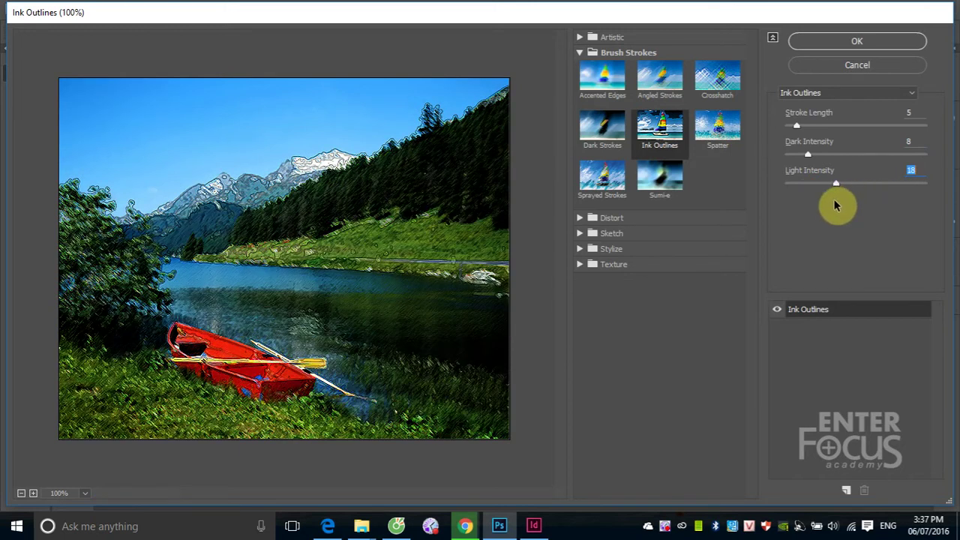
mouse_move(835, 200)
left_mouse_down()
mouse_move(872, 204)
mouse_move(831, 214)
left_mouse_up()
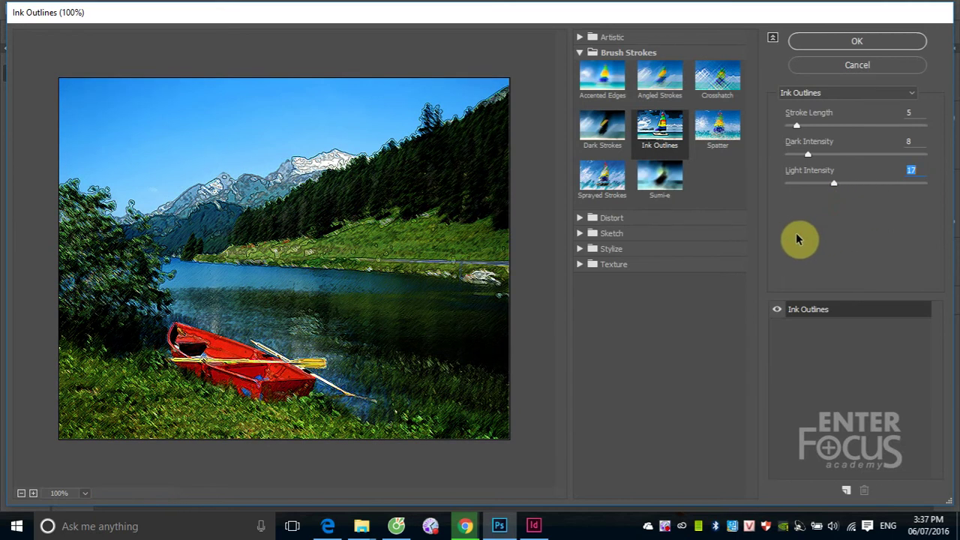
left_click(722, 128)
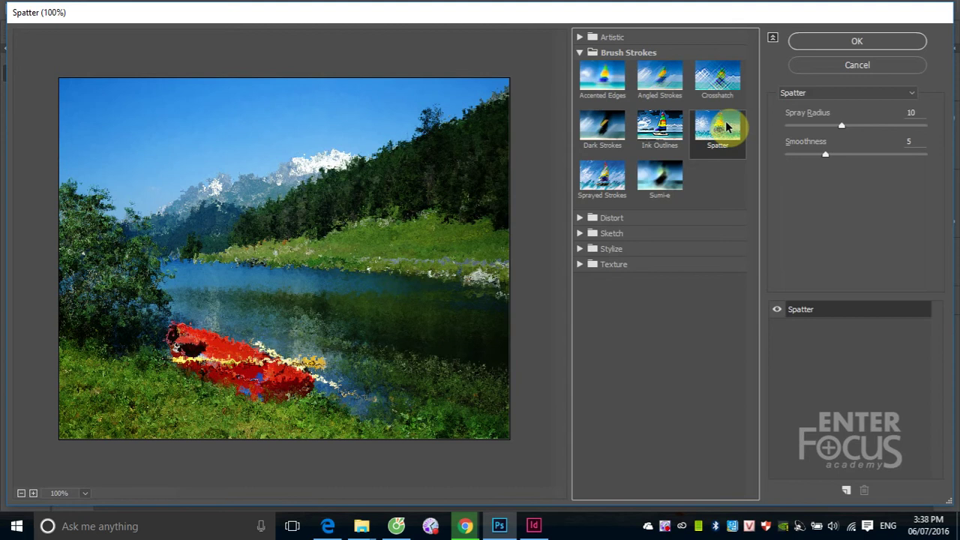
- Switch the lake preview to Sprayed Strokes (Stroke Length 12, Spray Radius 7, Right Diagonal)
left_click(598, 177)
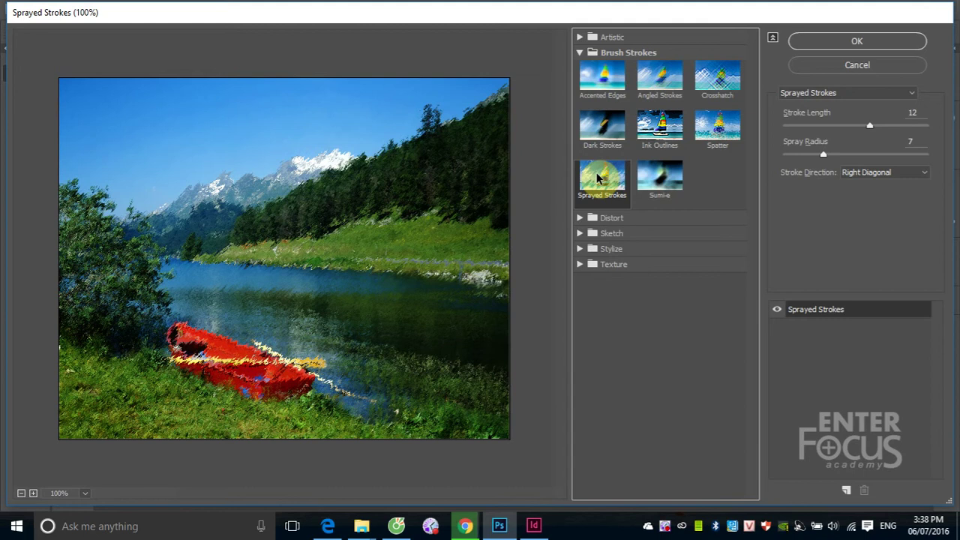
- Preview Sumi-e at Stroke Width 8, Stroke Pressure 1, Contrast 19, then collapse Brush Strokes
left_click(660, 193)
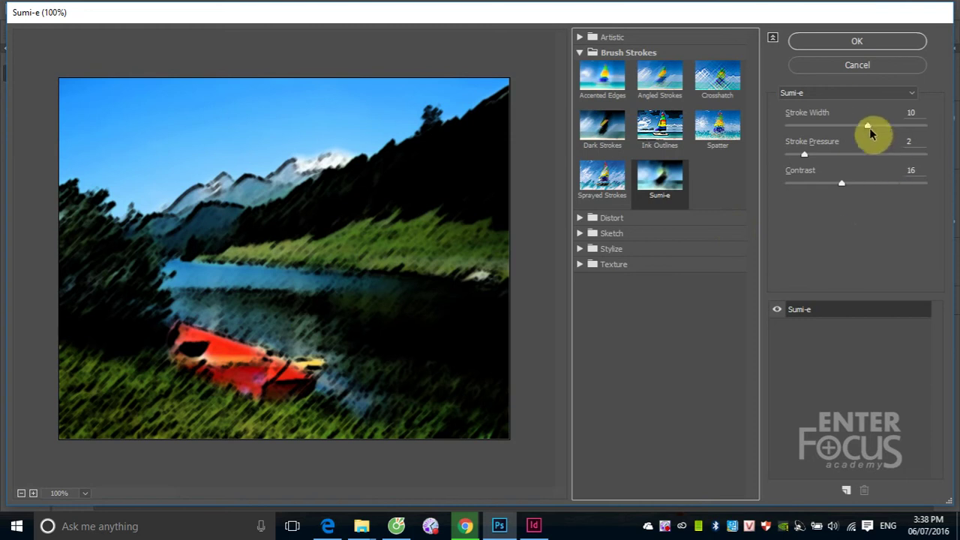
mouse_move(868, 126)
left_mouse_down()
mouse_move(784, 124)
mouse_move(785, 154)
left_mouse_up()
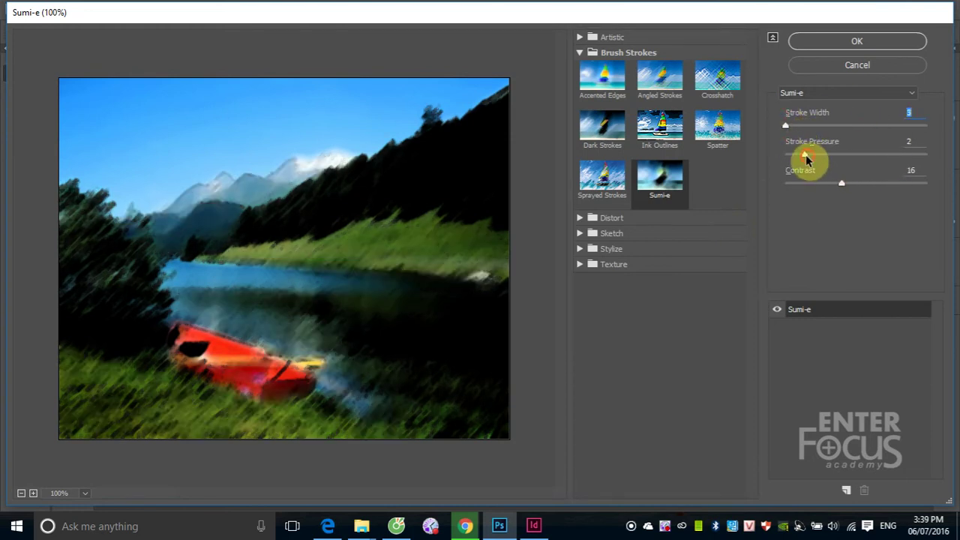
left_click_drag(842, 183, 803, 187)
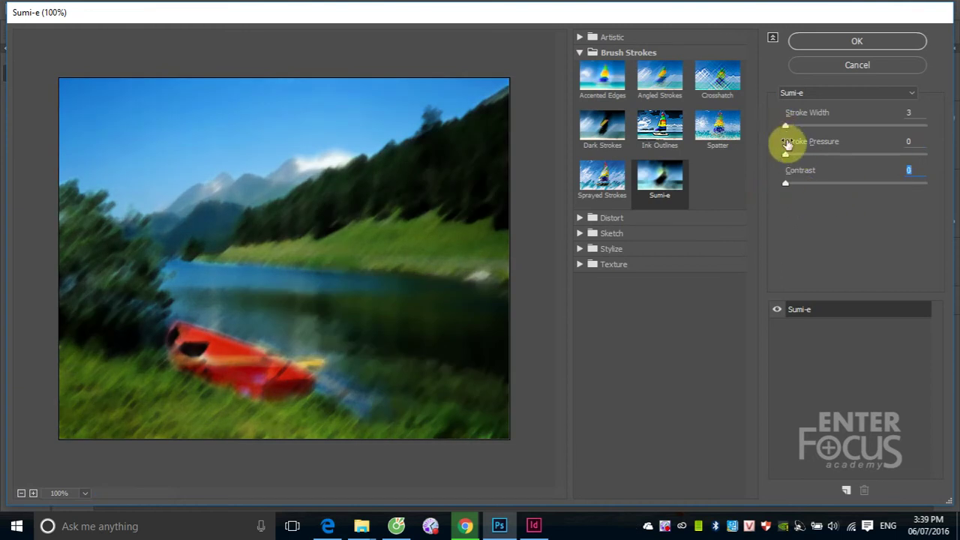
left_click_drag(787, 127, 936, 133)
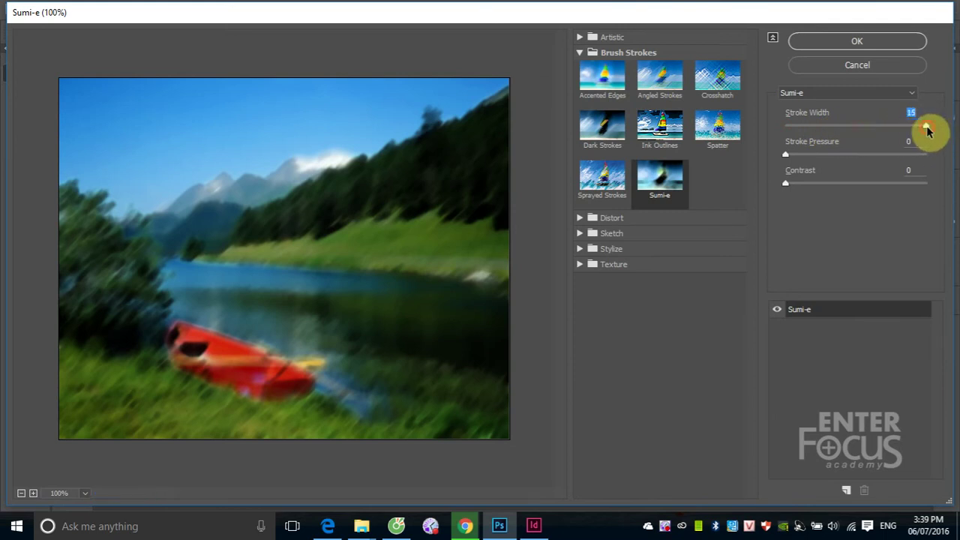
left_click(840, 132)
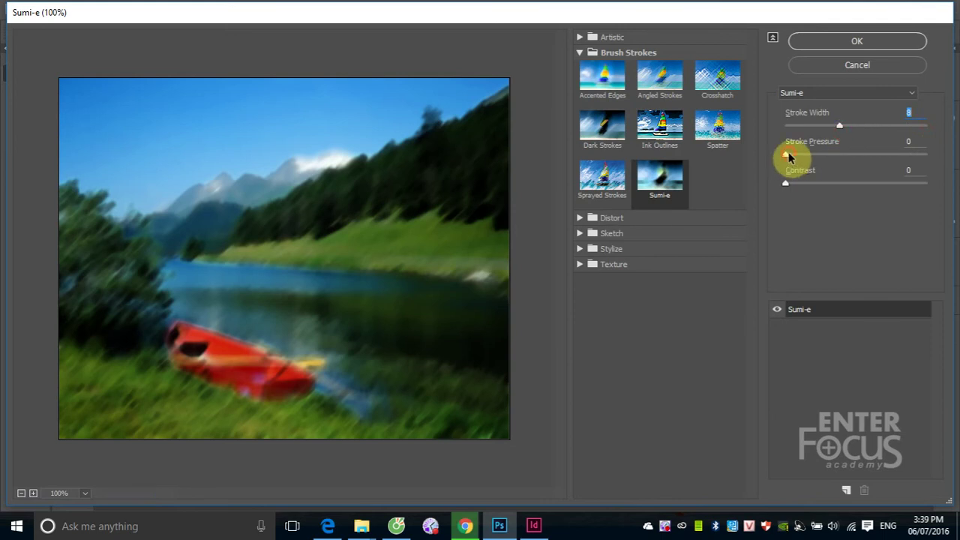
mouse_move(787, 156)
left_mouse_down()
mouse_move(866, 156)
mouse_move(816, 156)
mouse_move(838, 156)
left_mouse_up()
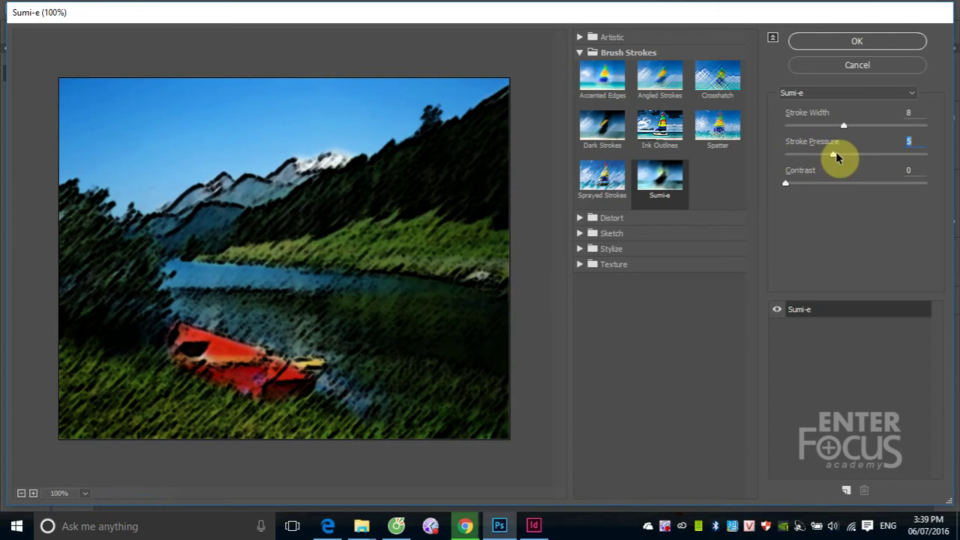
mouse_move(838, 156)
left_mouse_down()
mouse_move(798, 154)
mouse_move(913, 185)
mouse_move(853, 188)
left_mouse_up()
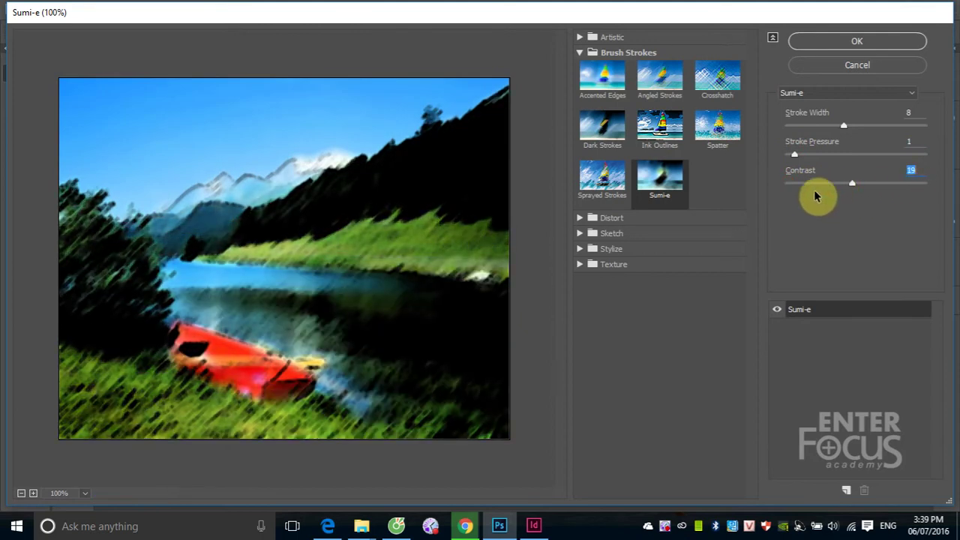
left_click(579, 53)
- Expand Distort and compare the Diffuse Glow, Glass and Ocean Ripple previews
left_click(609, 68)
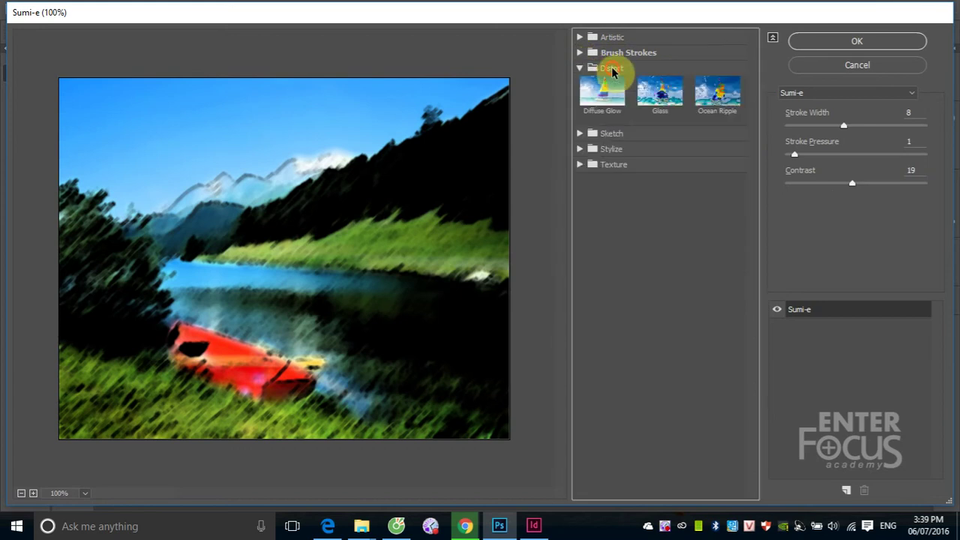
left_click(600, 94)
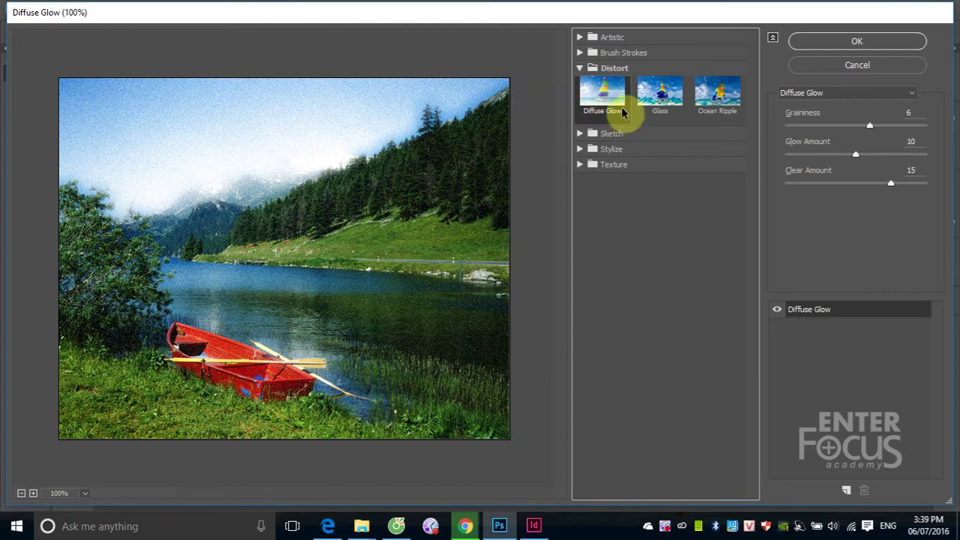
left_click(663, 96)
left_click(734, 94)
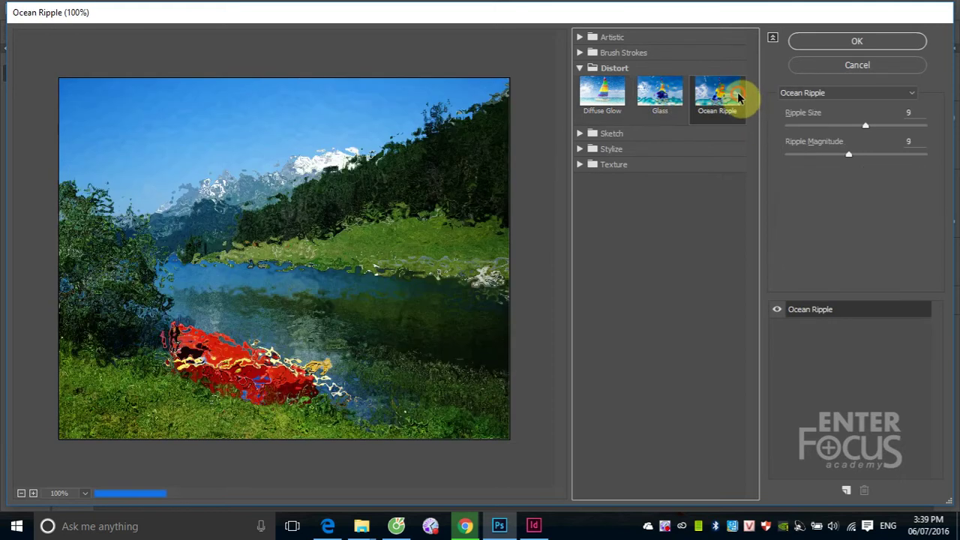
left_click(582, 108)
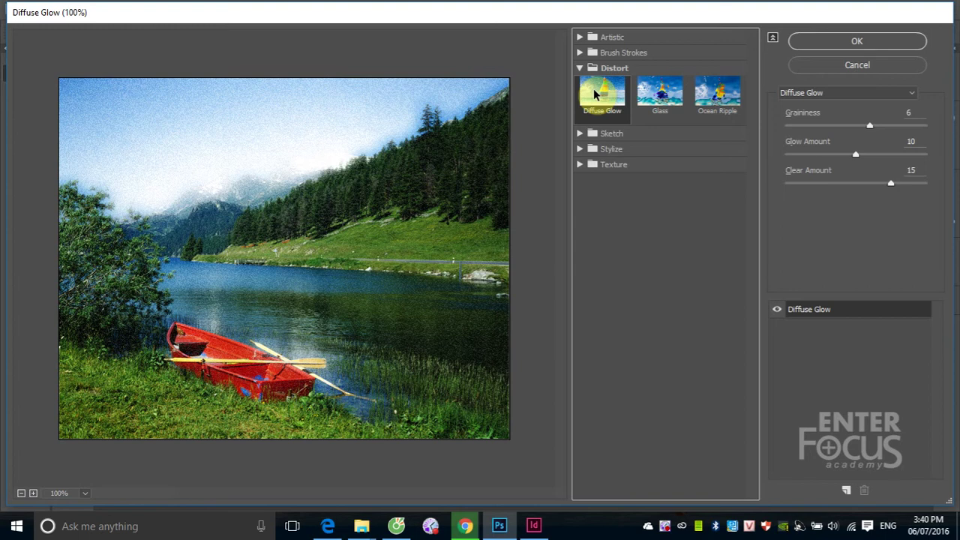
left_click(597, 94)
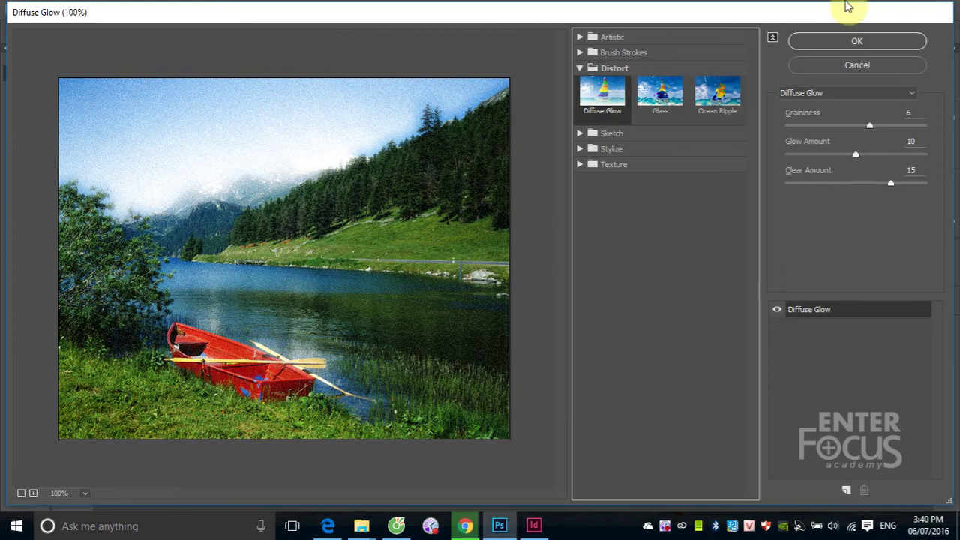
- Compare the Artistic Film Grain preview, ending back on Diffuse Glow
left_click(604, 37)
left_click(612, 106)
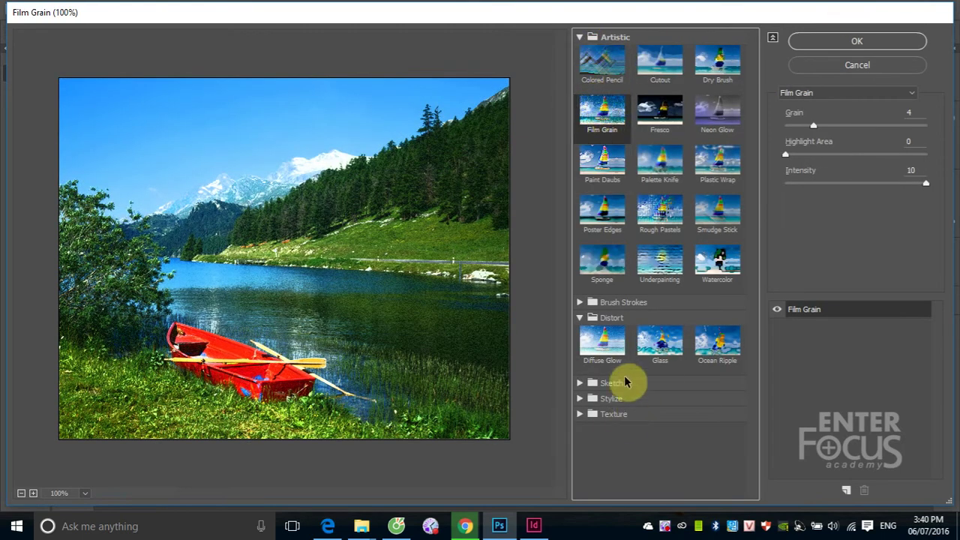
left_click(597, 338)
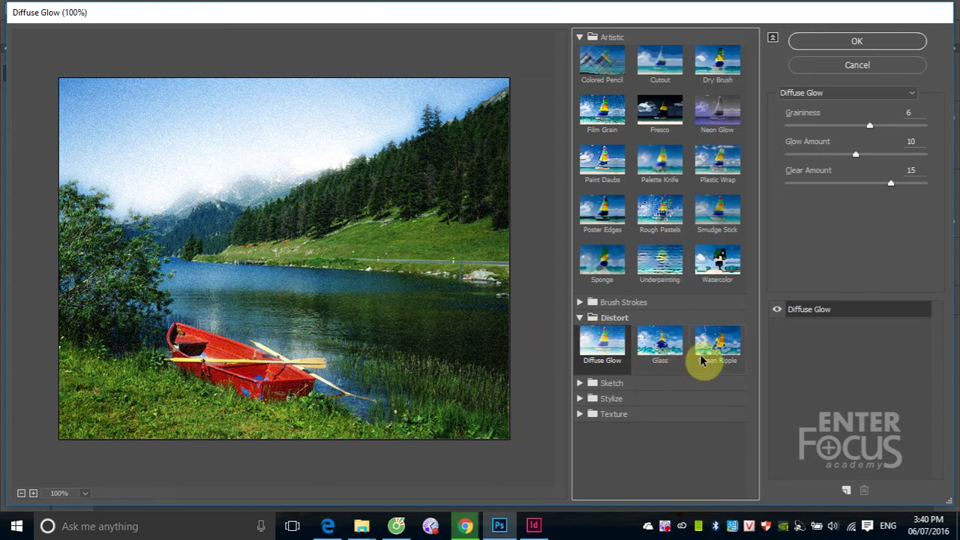
- Set the Glass preview to Distortion 3, Smoothness 9, Frosted texture at 139% scaling
left_click(665, 344)
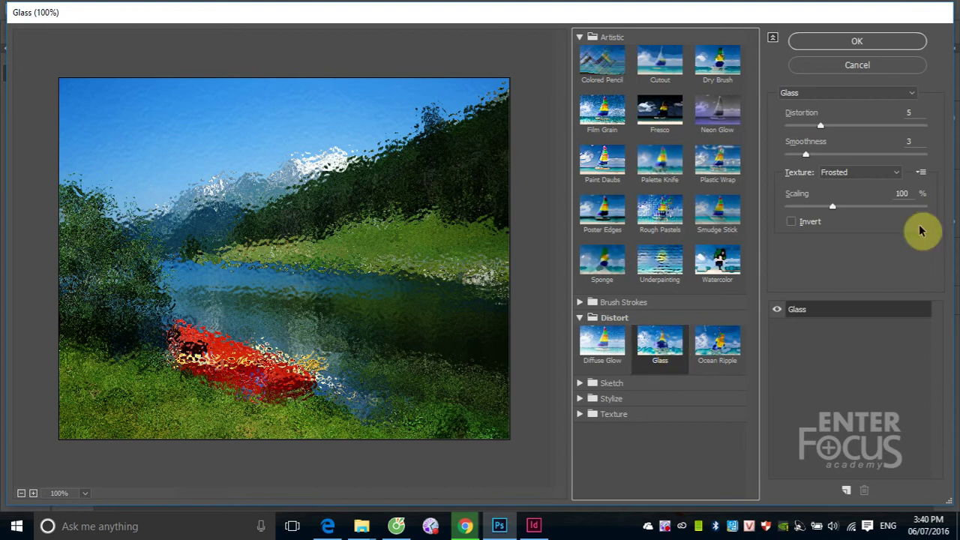
mouse_move(820, 126)
left_mouse_down()
mouse_move(831, 126)
mouse_move(791, 127)
mouse_move(841, 133)
mouse_move(810, 142)
mouse_move(896, 145)
mouse_move(800, 142)
mouse_move(825, 141)
mouse_move(787, 134)
mouse_move(917, 155)
left_mouse_up()
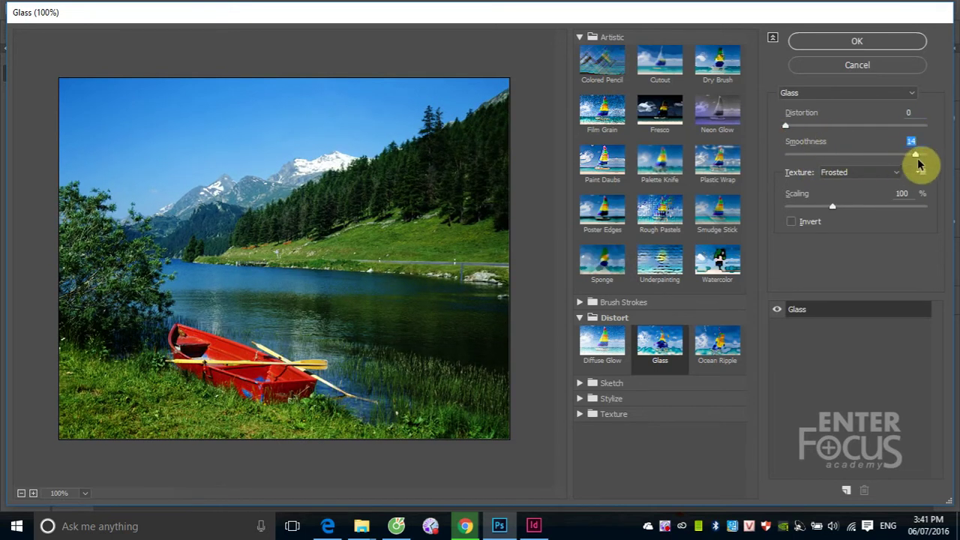
left_click_drag(915, 155, 787, 156)
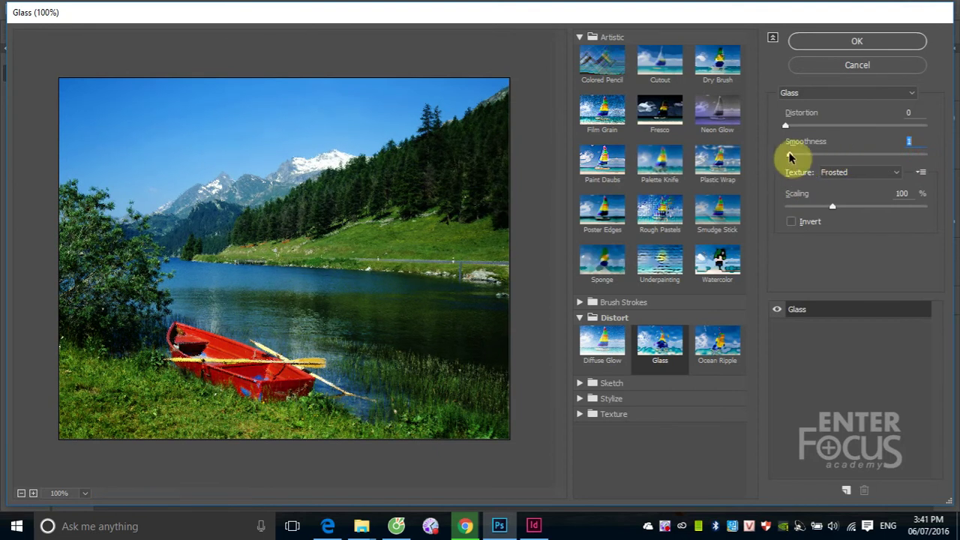
mouse_move(785, 126)
left_mouse_down()
mouse_move(899, 159)
mouse_move(866, 158)
left_mouse_up()
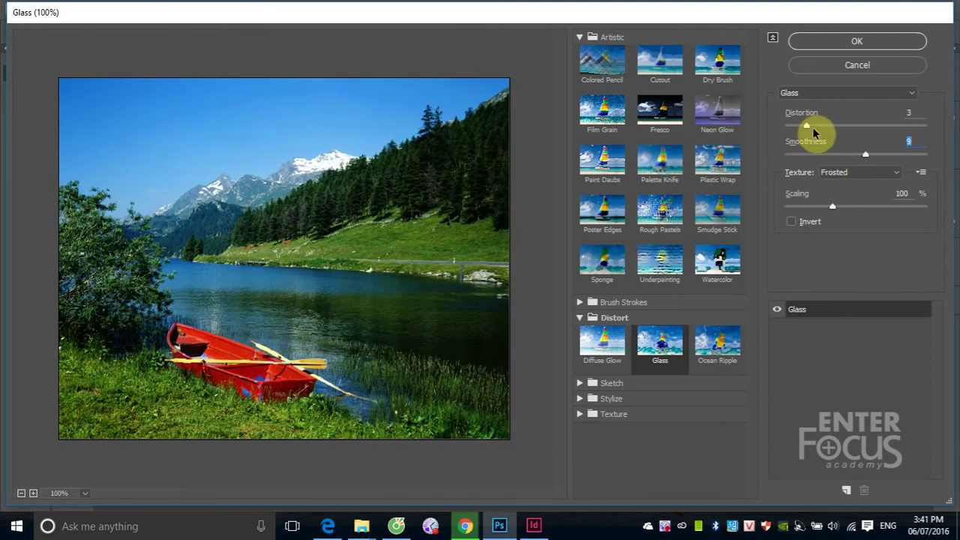
mouse_move(814, 130)
left_mouse_down()
mouse_move(901, 133)
mouse_move(808, 150)
left_mouse_up()
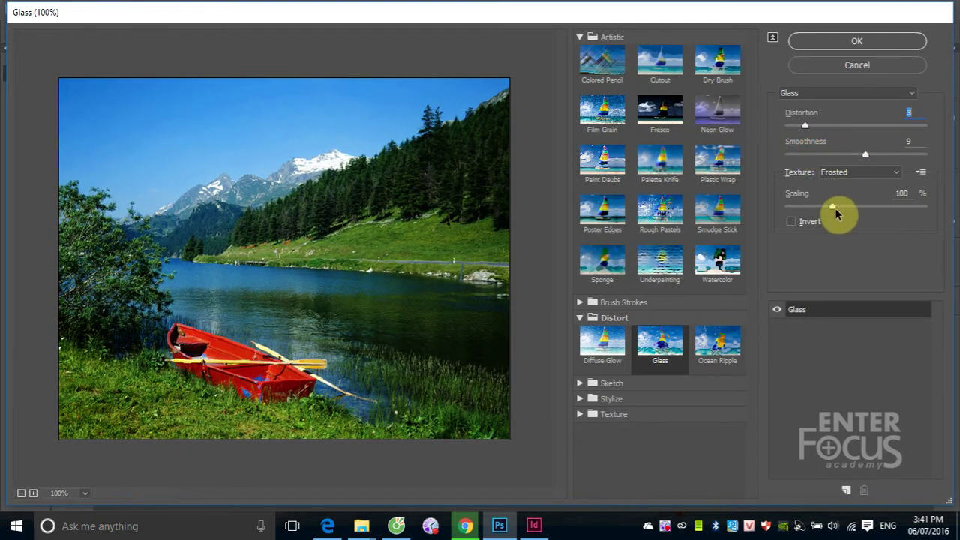
mouse_move(833, 207)
left_mouse_down()
mouse_move(918, 209)
mouse_move(870, 213)
left_mouse_up()
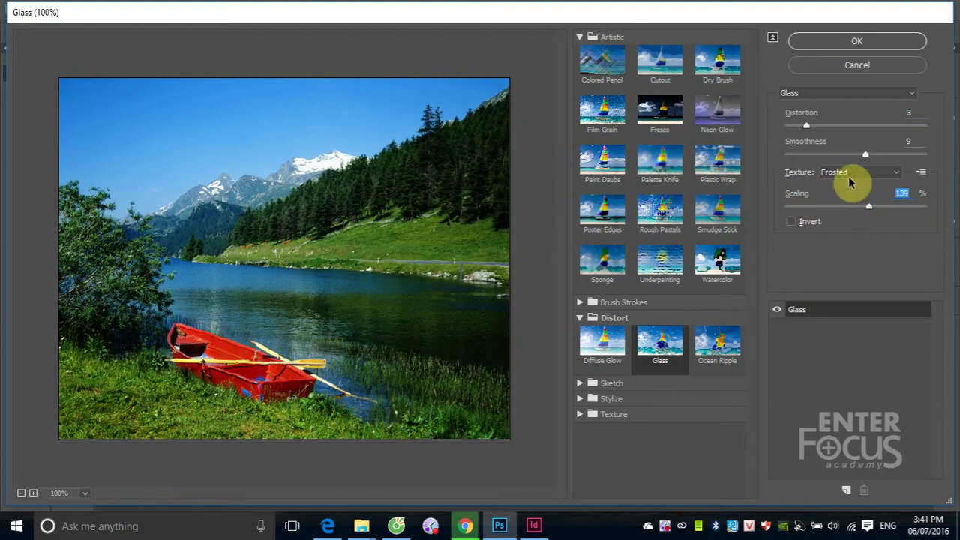
- Try the Blocks, Canvas and Frosted Glass textures in turn
left_click(896, 173)
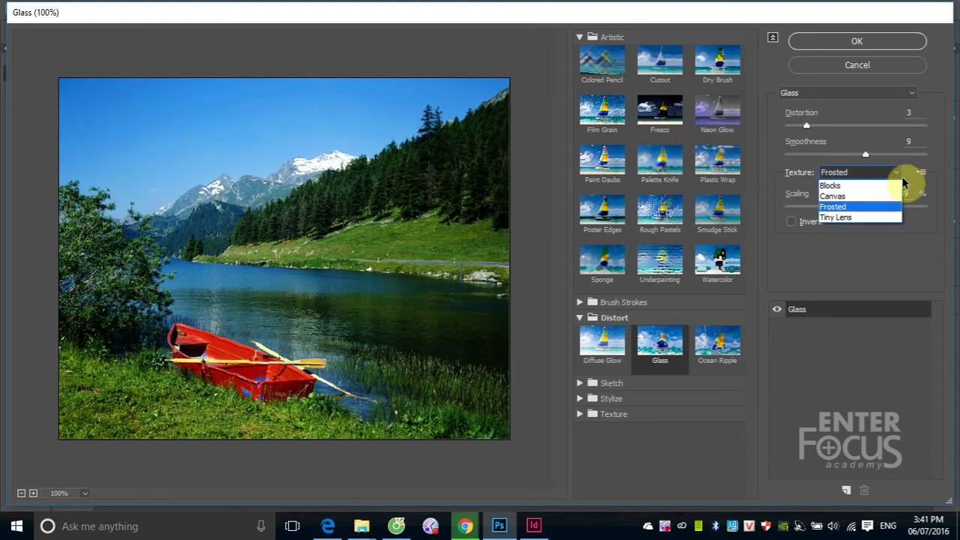
left_click(868, 187)
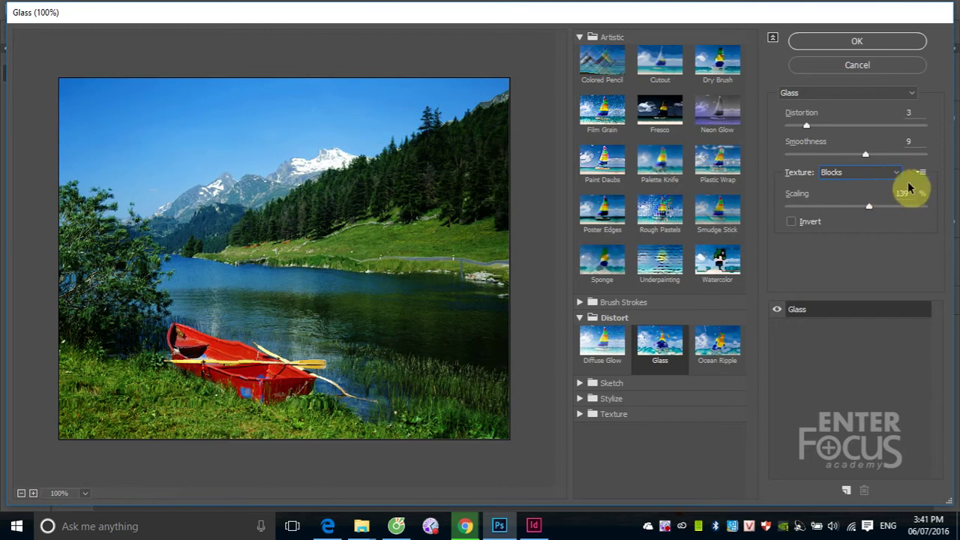
left_click(896, 173)
left_click(879, 198)
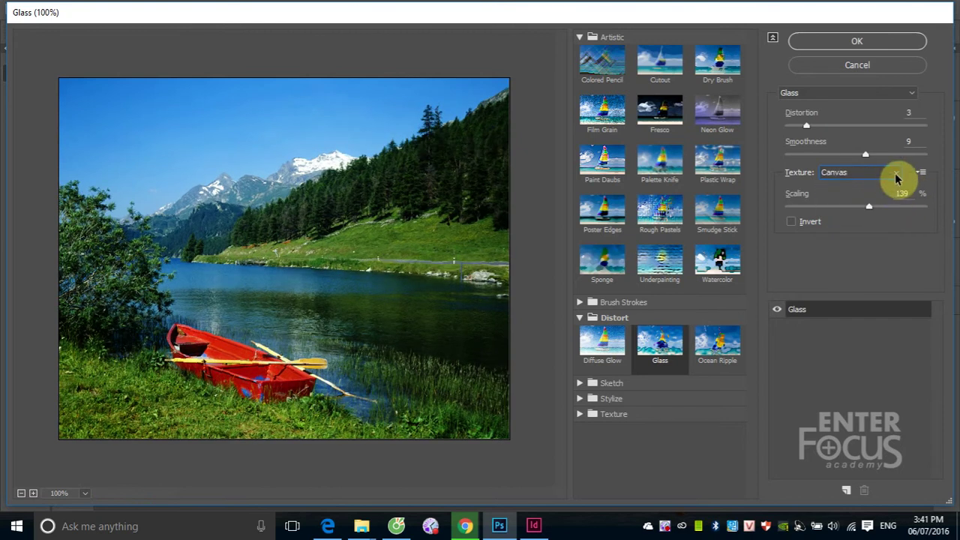
left_click(895, 174)
left_click(876, 207)
- Settle on the Tiny Lens texture with Invert off, then preview Ocean Ripple
left_click(897, 173)
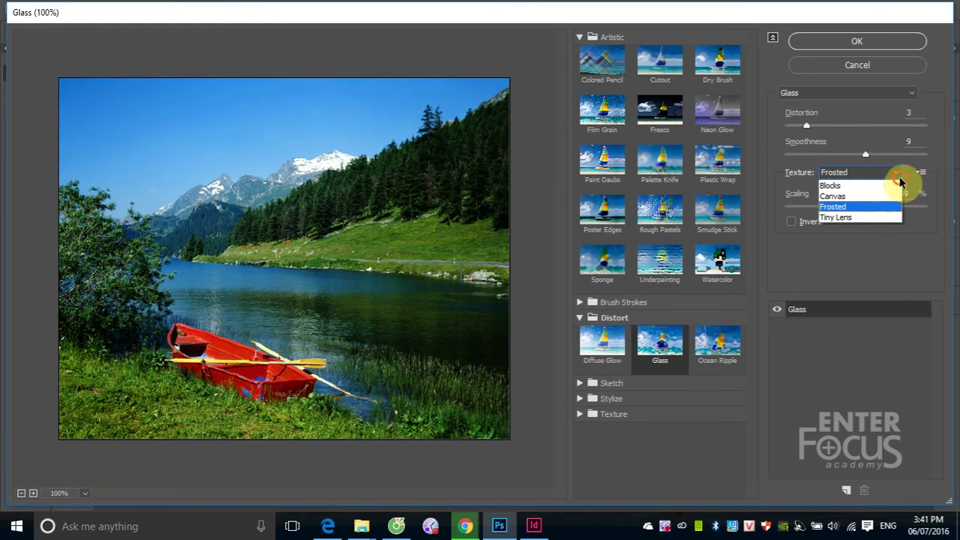
left_click(869, 217)
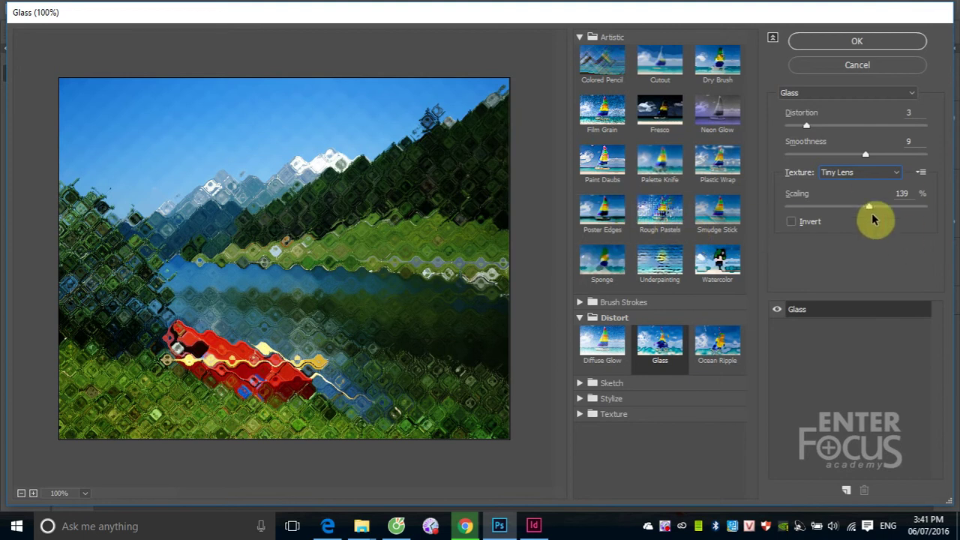
left_click(796, 225)
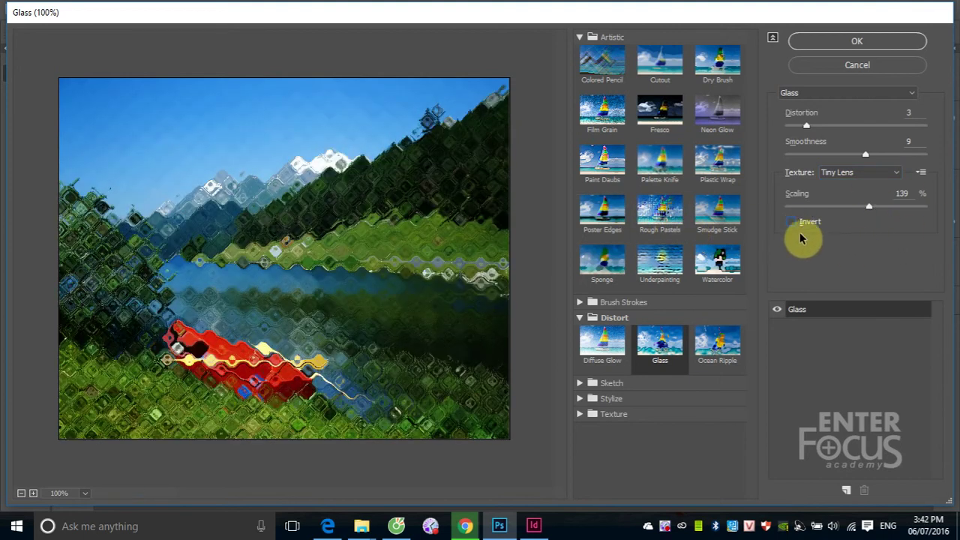
left_click(714, 348)
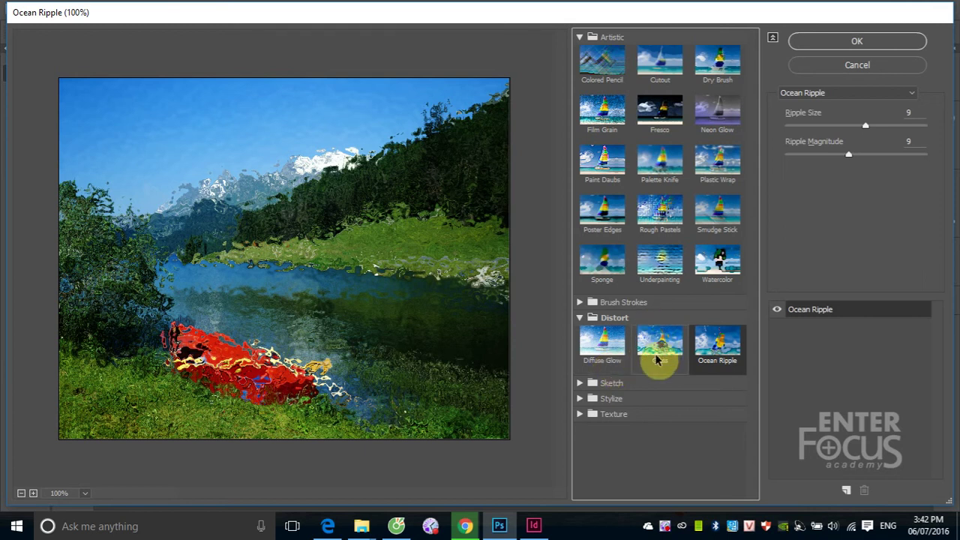
- Set Ocean Ripple to Ripple Size 6 and Magnitude 3, then collapse Distort and expand Sketch
left_click_drag(867, 126, 906, 126)
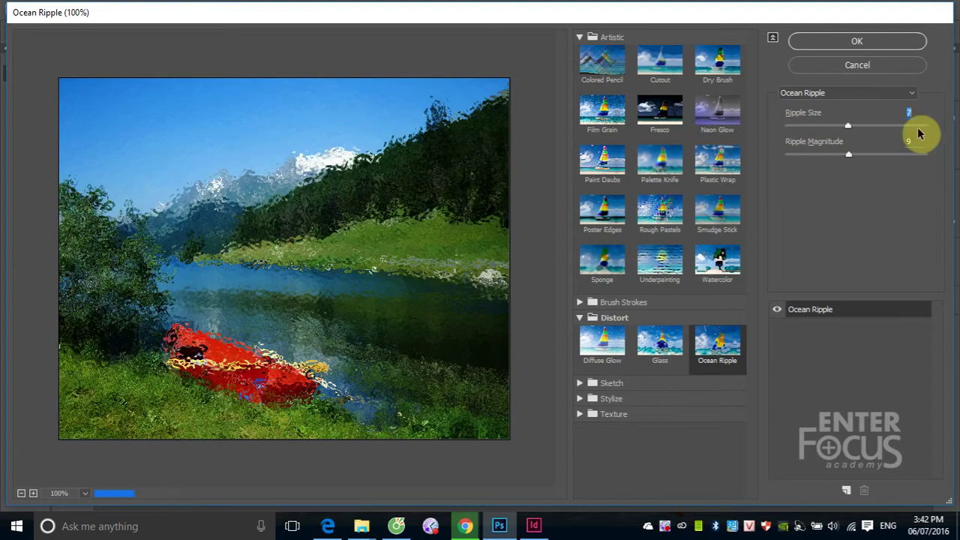
left_click(840, 127)
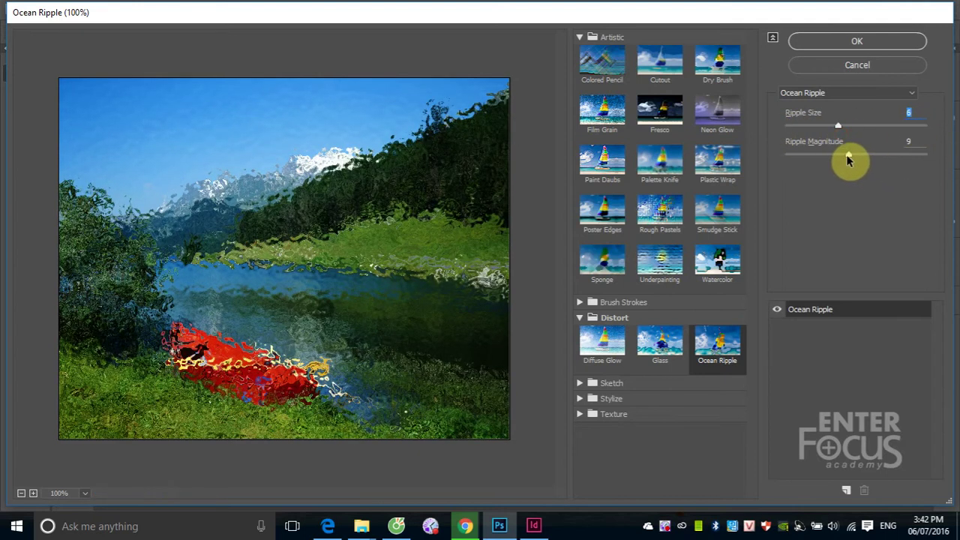
mouse_move(848, 156)
left_mouse_down()
mouse_move(912, 156)
mouse_move(820, 169)
mouse_move(930, 175)
left_mouse_up()
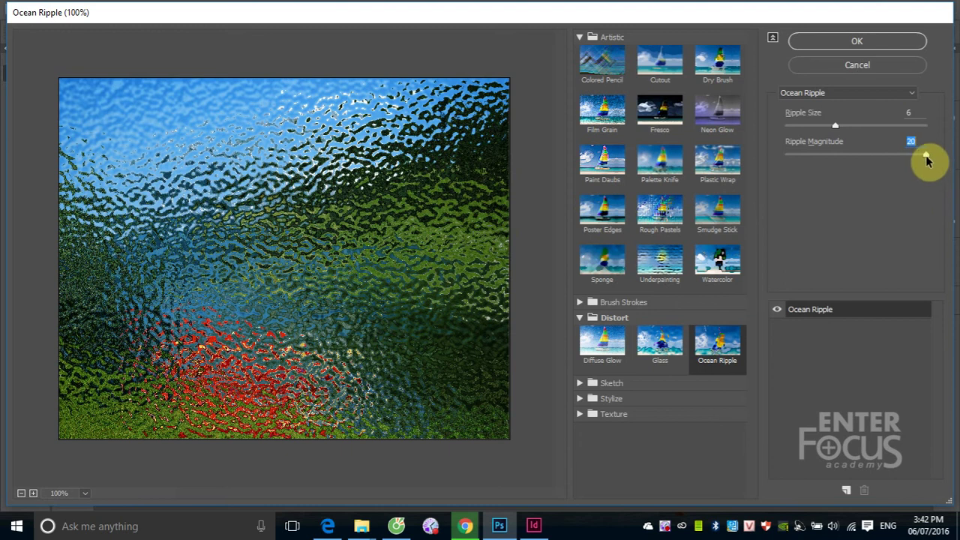
left_click_drag(927, 157, 805, 159)
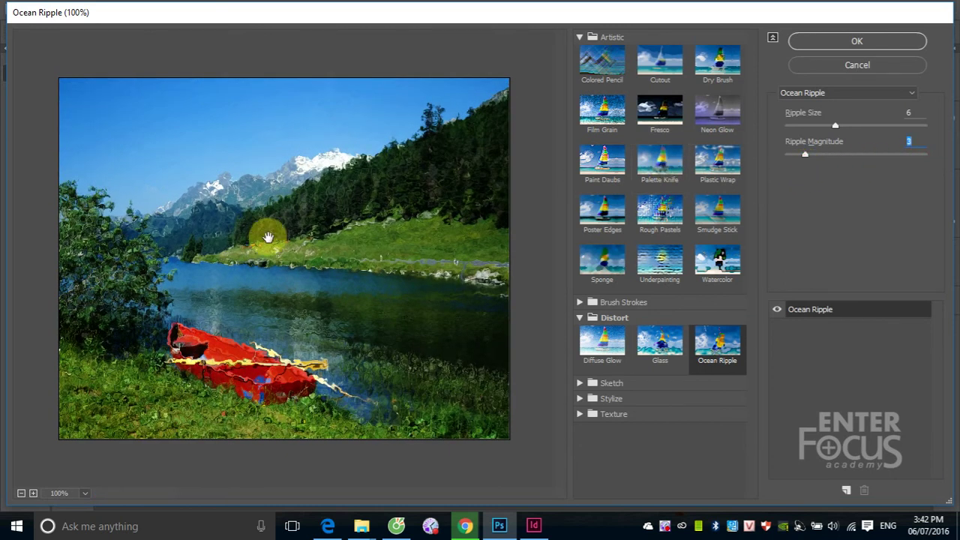
left_click(620, 318)
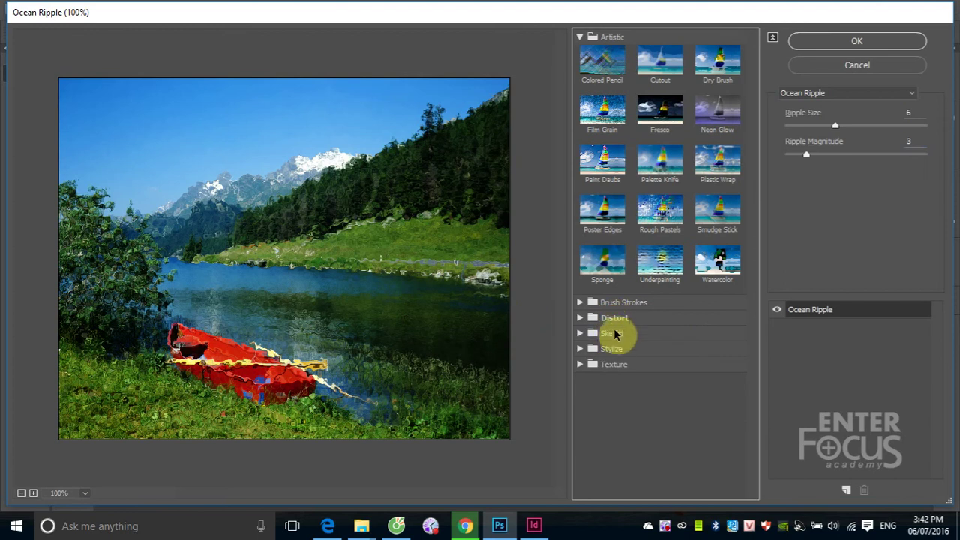
left_click(615, 334)
- Preview the Sketch Bas Relief filter (Detail 13, Smoothness 3, Light Bottom)
left_click(606, 358)
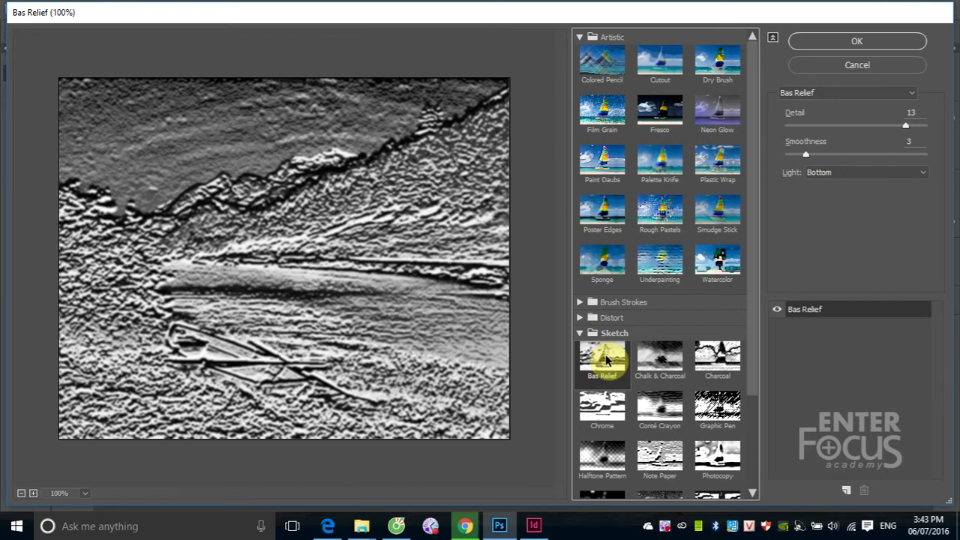
- Cancel the Filter Gallery and set the foreground colour to bright green
left_click(891, 66)
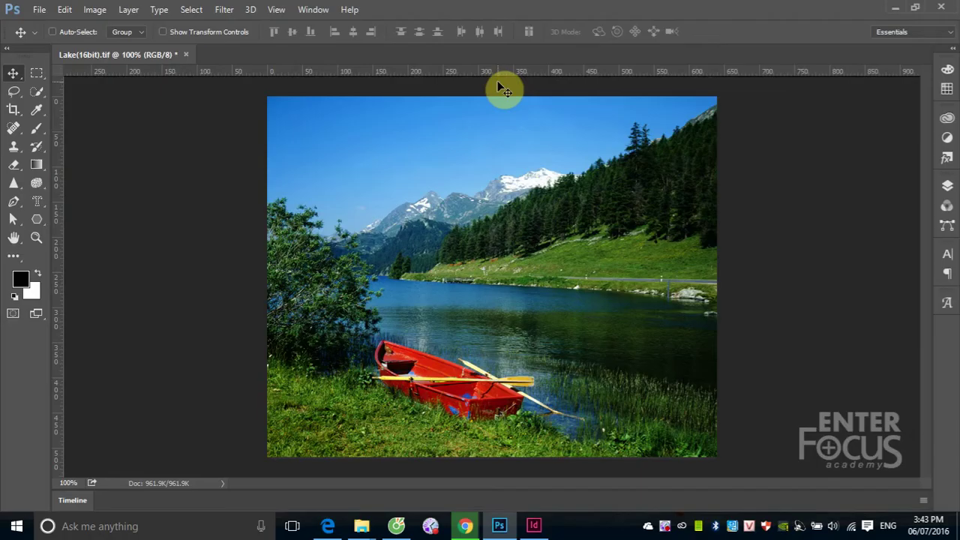
left_click(21, 279)
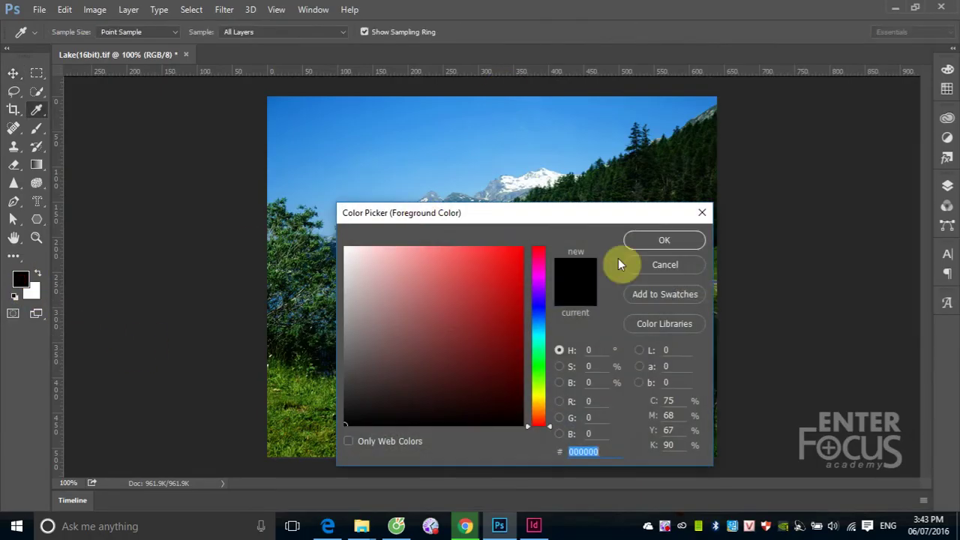
left_click(538, 368)
left_click(517, 249)
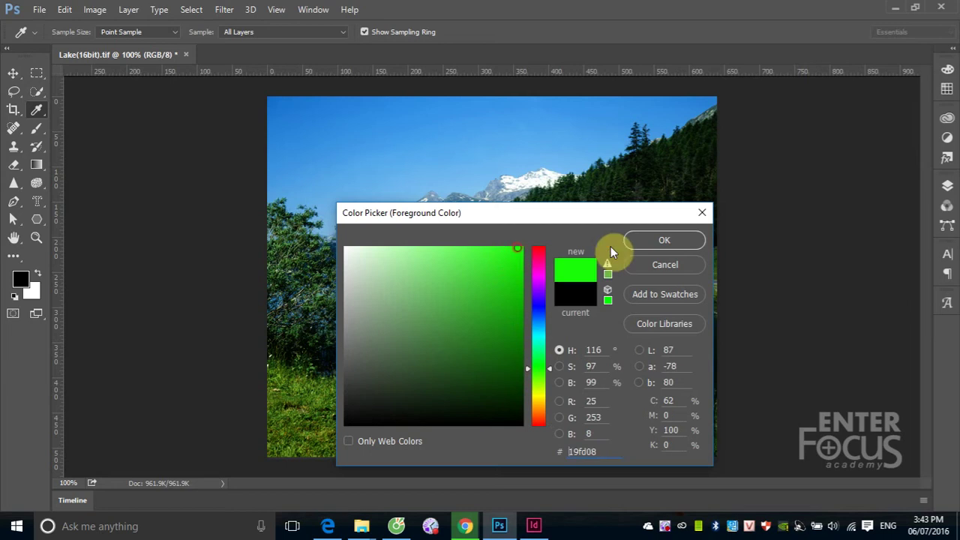
left_click(663, 240)
- Reopen the Filter Gallery from the Filter menu and expand the Sketch group
left_click(225, 9)
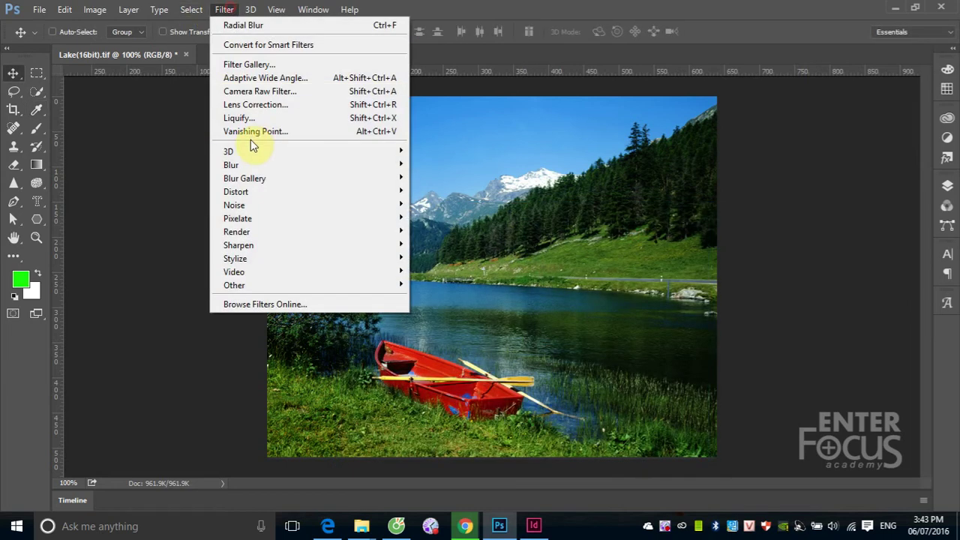
left_click(271, 65)
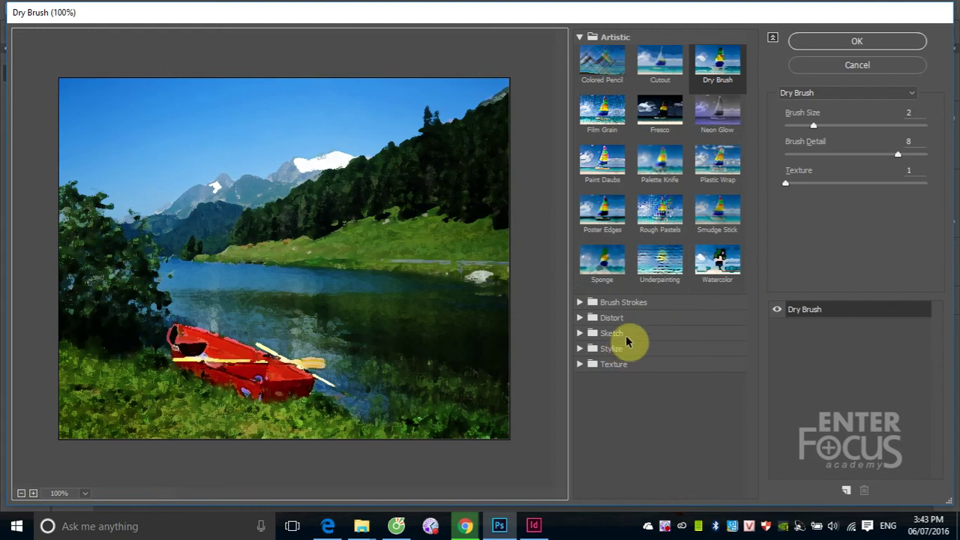
left_click(630, 335)
- Preview green Bas Relief with Detail raised to 15 and lower Smoothness, then switch to Chalk & Charcoal
left_click(591, 358)
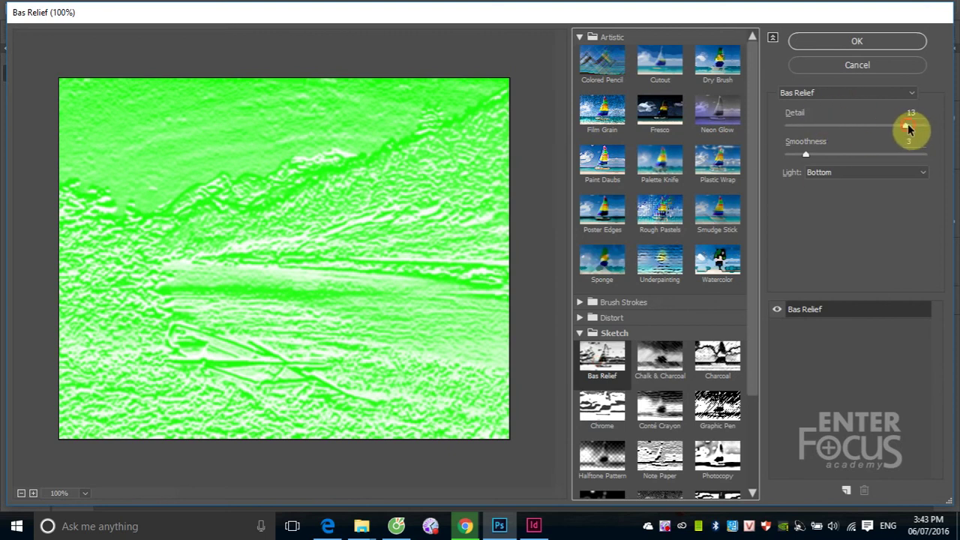
left_click_drag(905, 125, 788, 126)
left_click_drag(882, 131, 957, 135)
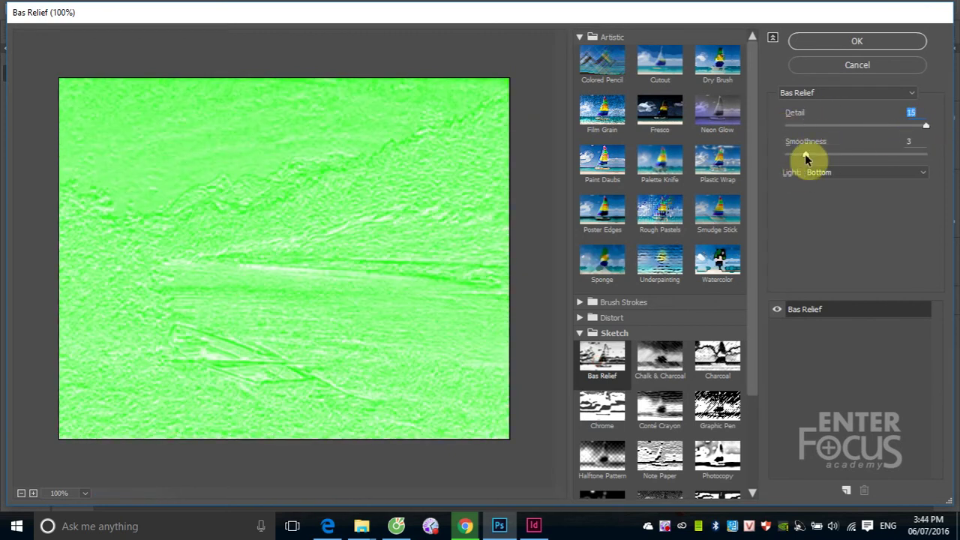
mouse_move(806, 157)
left_mouse_down()
mouse_move(937, 161)
mouse_move(787, 154)
left_mouse_up()
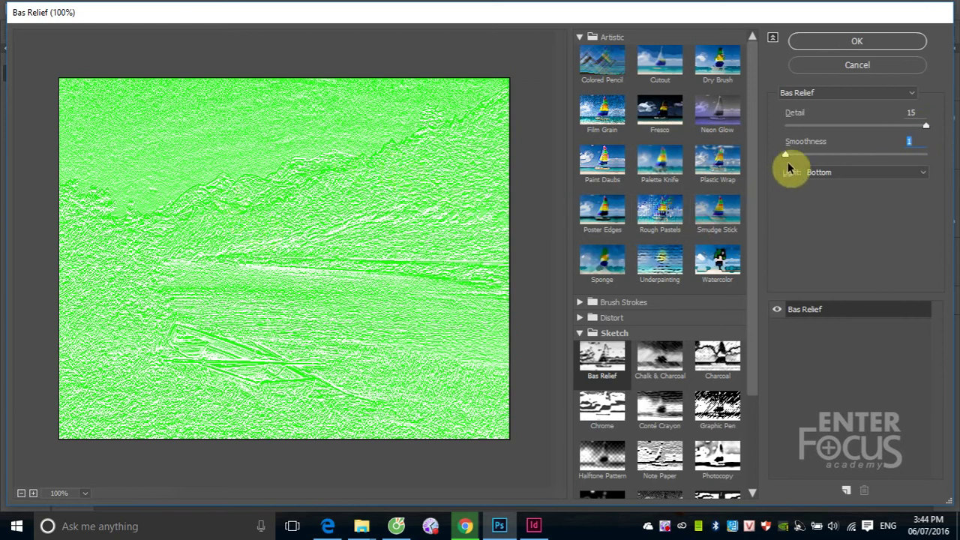
mouse_move(786, 155)
left_mouse_down()
mouse_move(883, 156)
mouse_move(780, 155)
left_mouse_up()
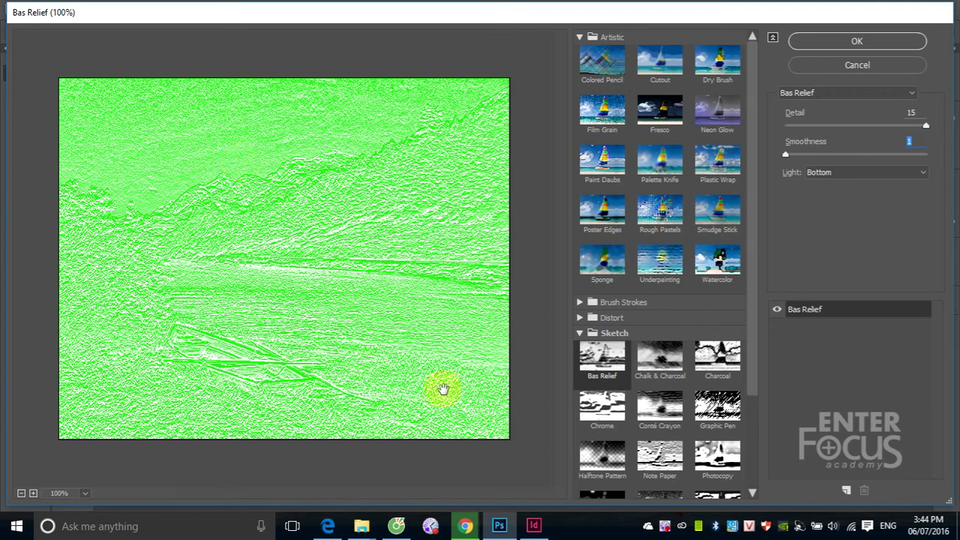
left_click(657, 364)
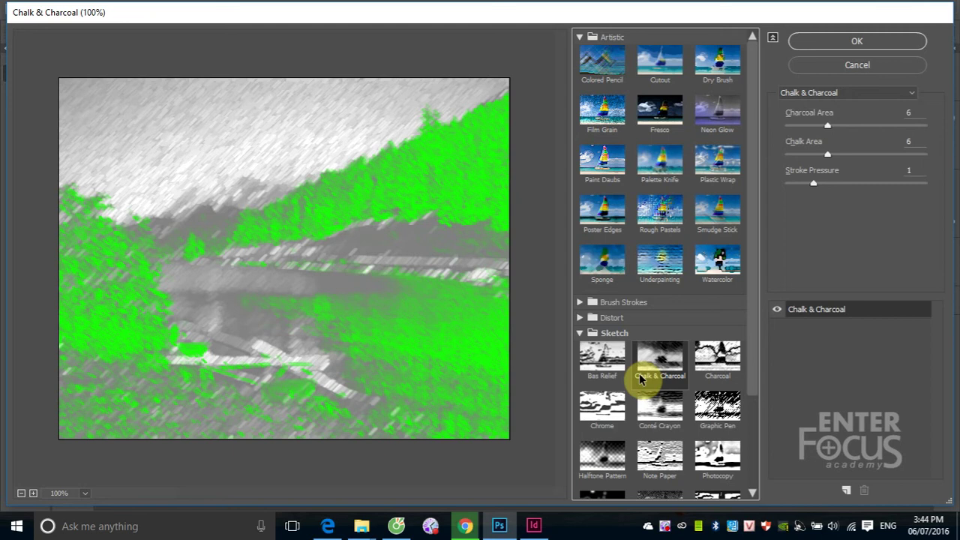
- Preview Charcoal, then Chrome with Smoothness and Detail both set to 0
left_click(724, 356)
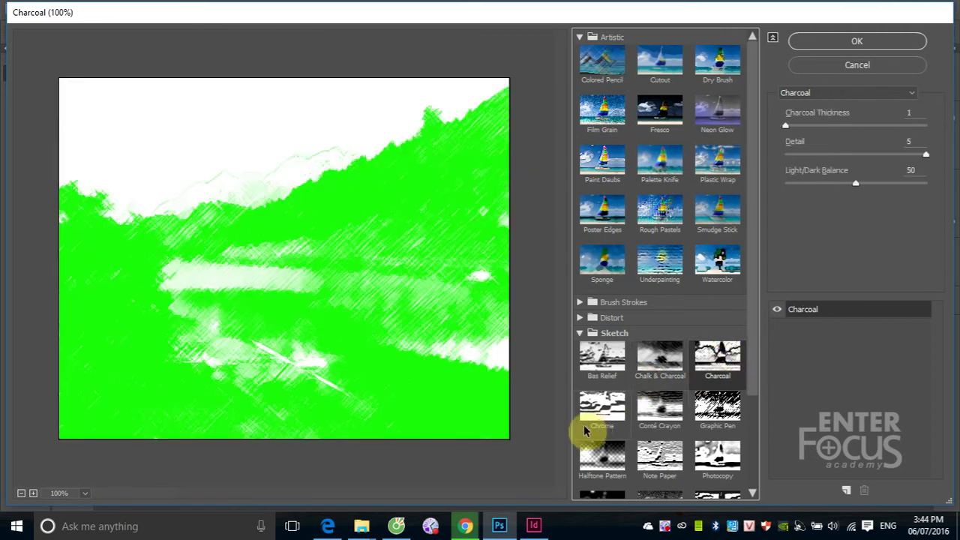
left_click(598, 409)
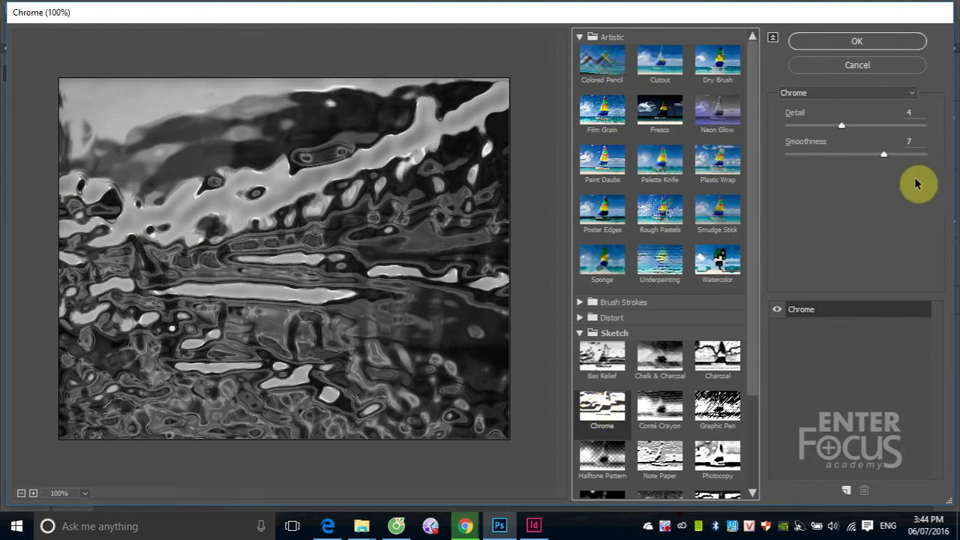
left_click_drag(883, 155, 787, 158)
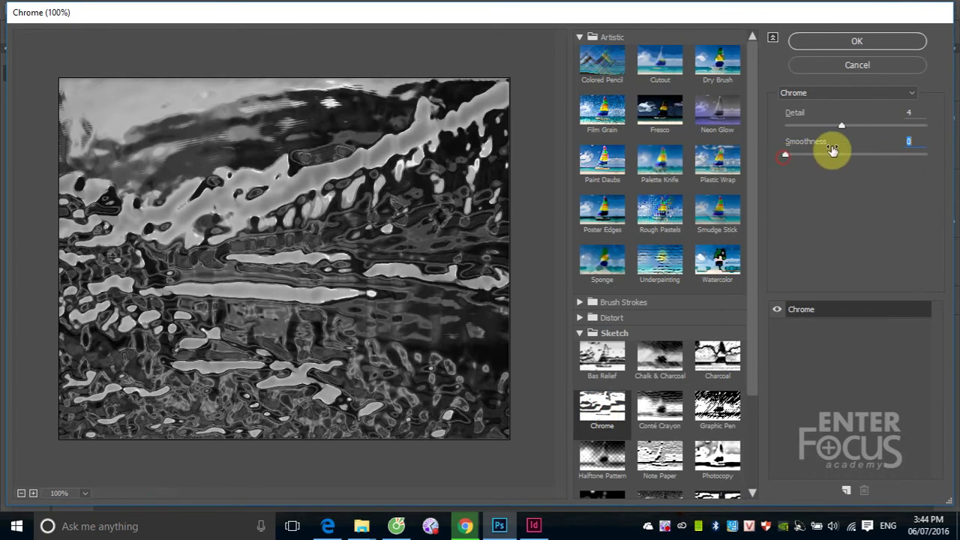
left_click_drag(842, 126, 759, 126)
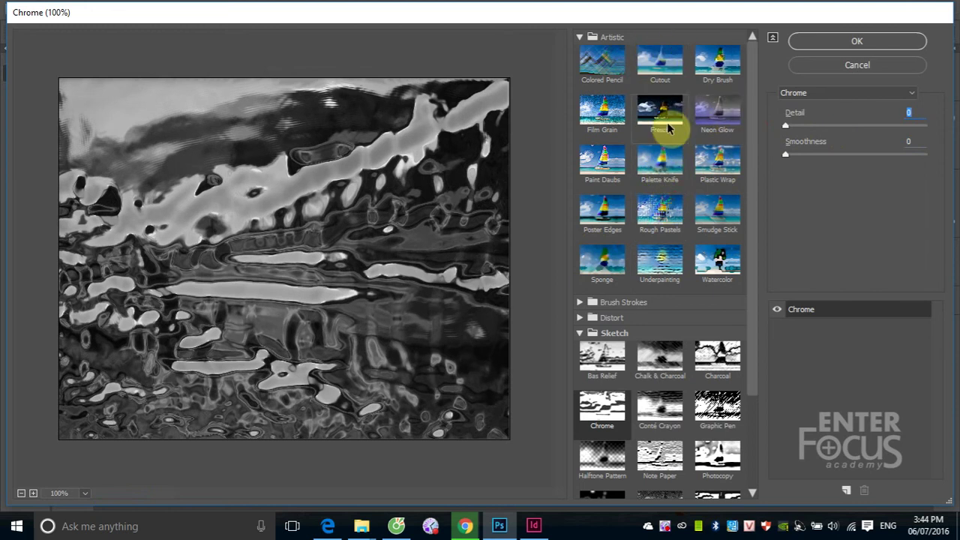
- Compare Plastic Wrap and Chrome, ending on the Conté Crayon preview
left_click(721, 162)
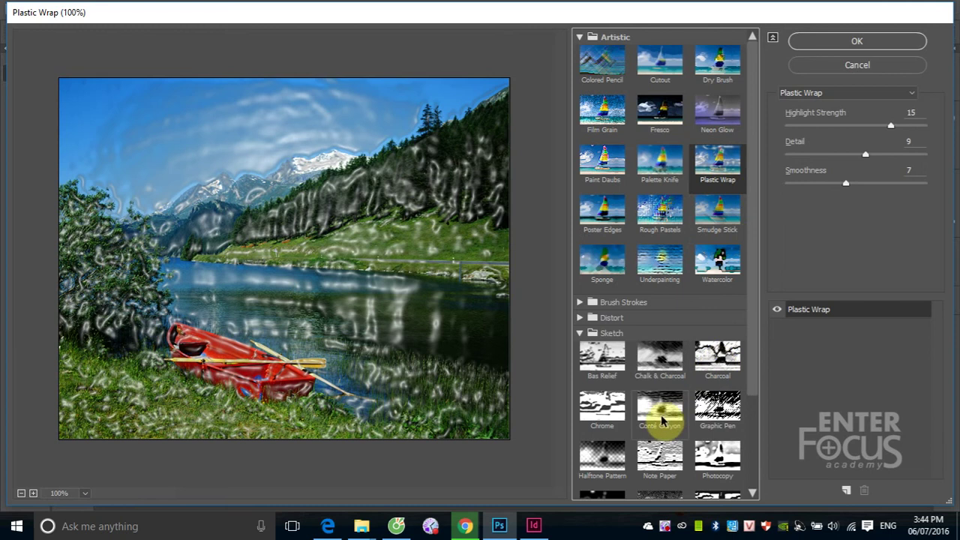
left_click(603, 409)
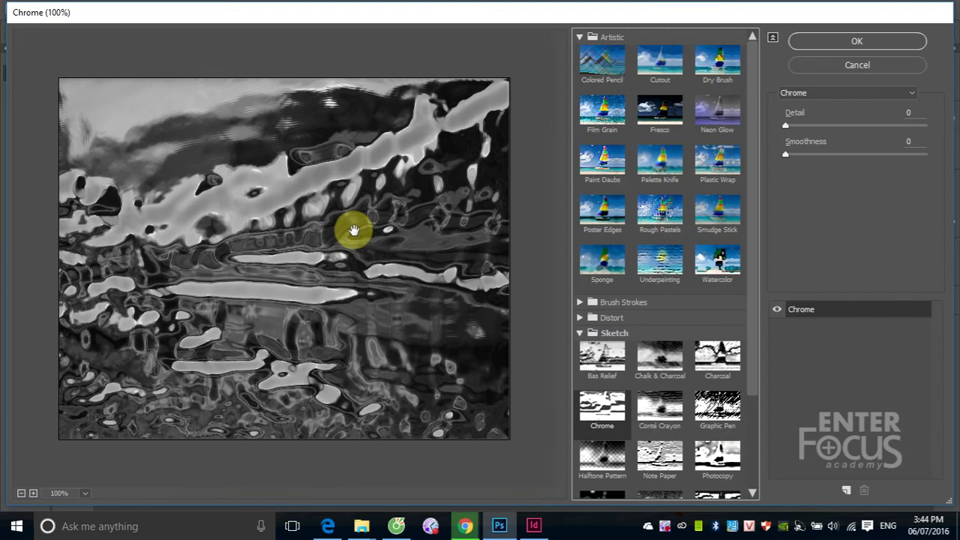
left_click(664, 410)
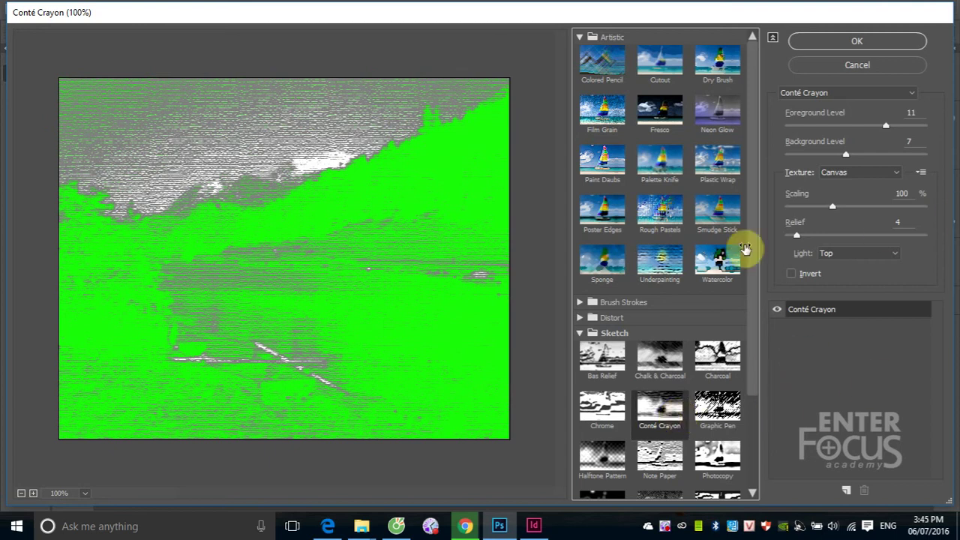
- Set Conté Crayon to foreground 2, background 15, texture scaling 95% and relief 10
left_click_drag(886, 128, 741, 133)
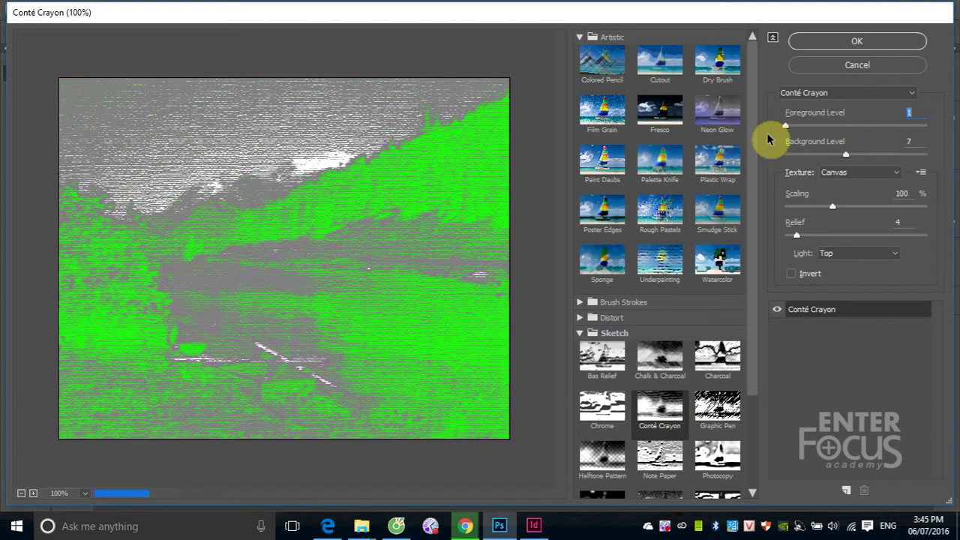
left_click_drag(845, 154, 746, 165)
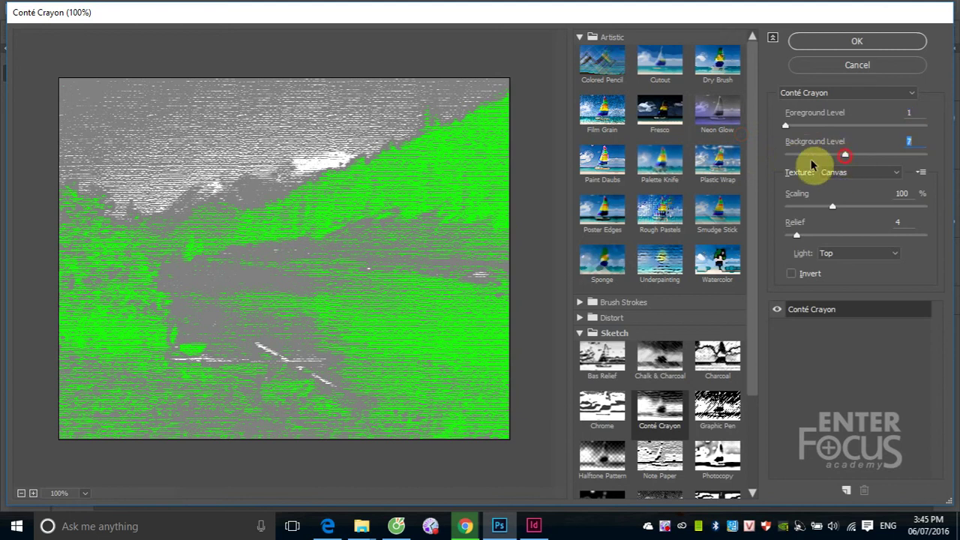
left_click_drag(832, 208, 757, 217)
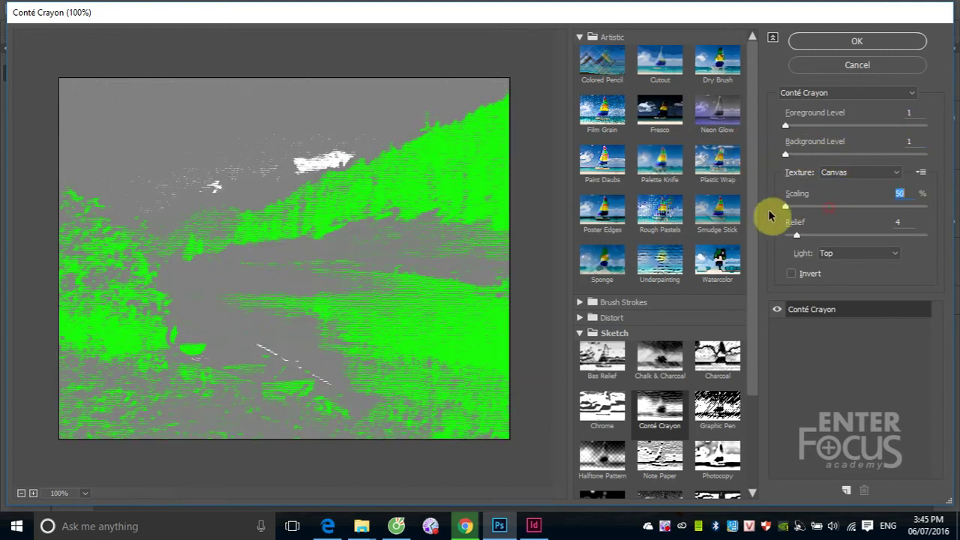
left_click_drag(798, 244, 773, 240)
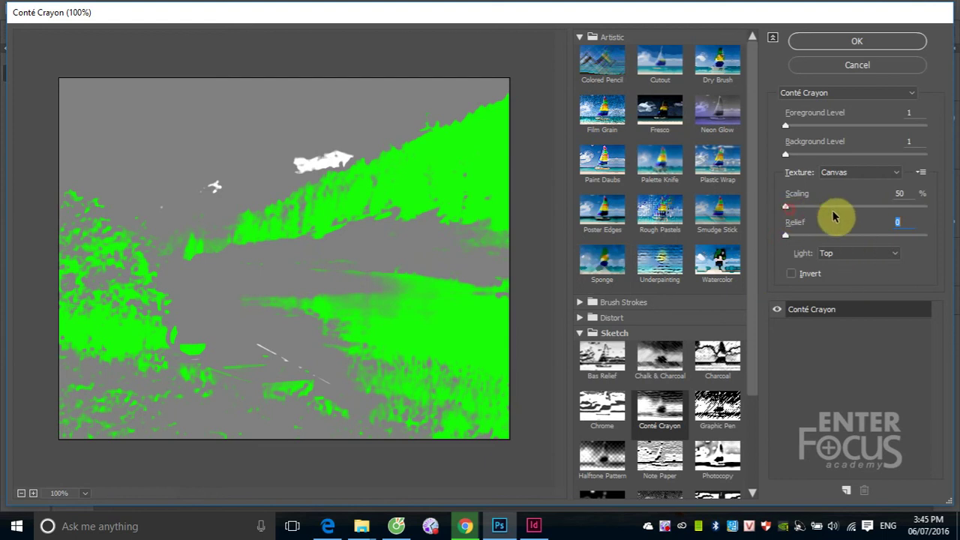
left_click_drag(786, 207, 828, 208)
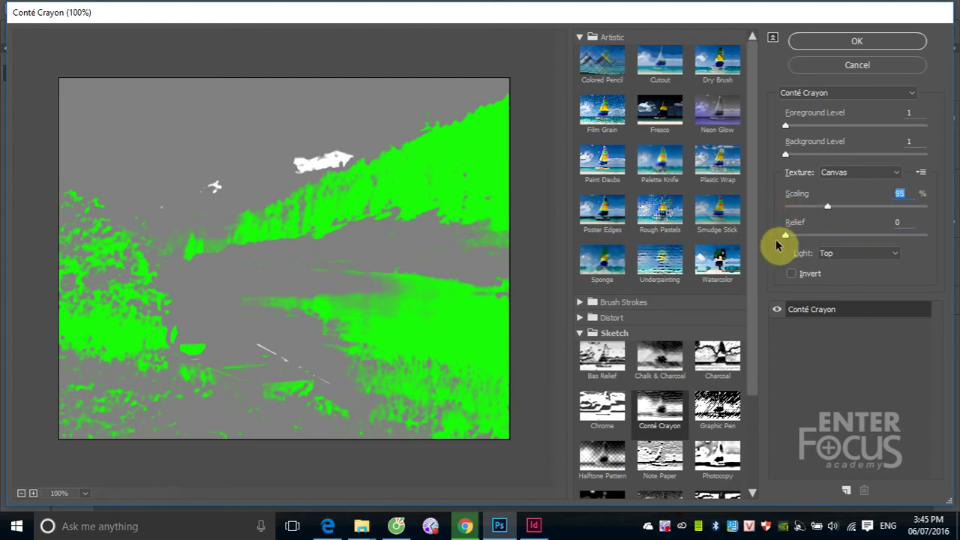
mouse_move(788, 236)
left_mouse_down()
mouse_move(870, 237)
mouse_move(814, 242)
left_mouse_up()
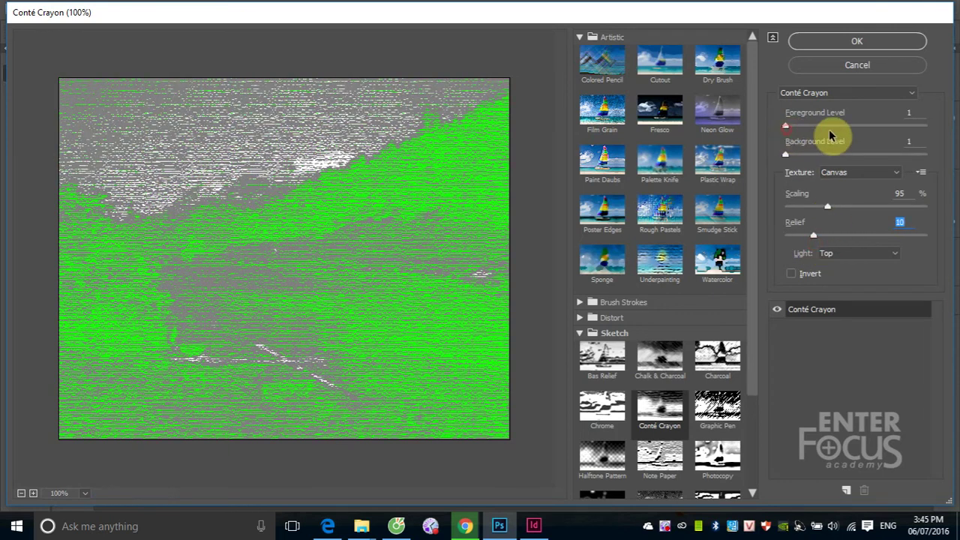
left_click(787, 126)
mouse_move(786, 127)
left_mouse_down()
mouse_move(922, 132)
mouse_move(782, 143)
mouse_move(883, 147)
mouse_move(798, 146)
mouse_move(810, 157)
mouse_move(922, 157)
mouse_move(787, 161)
mouse_move(892, 162)
left_mouse_up()
left_click_drag(784, 164, 879, 161)
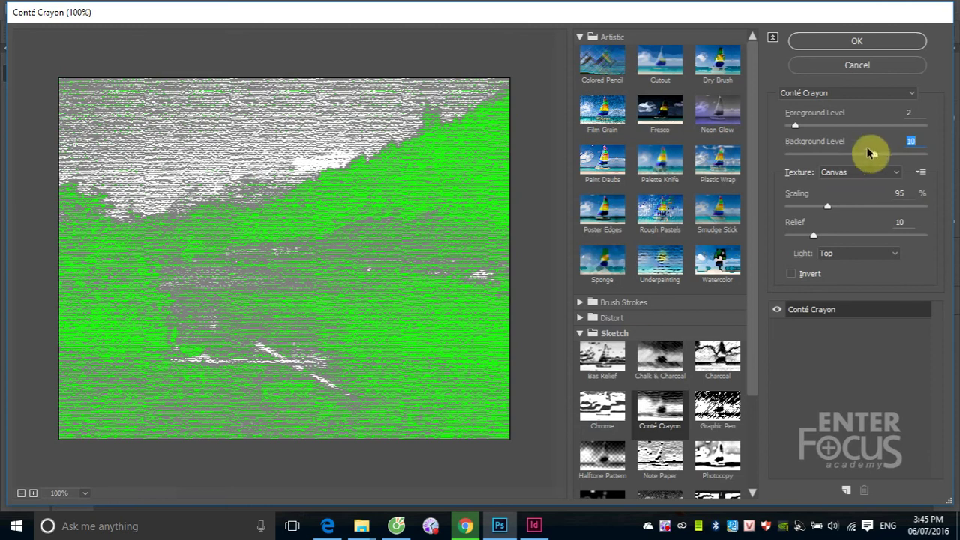
mouse_move(874, 154)
left_mouse_down()
mouse_move(801, 160)
mouse_move(930, 172)
left_mouse_up()
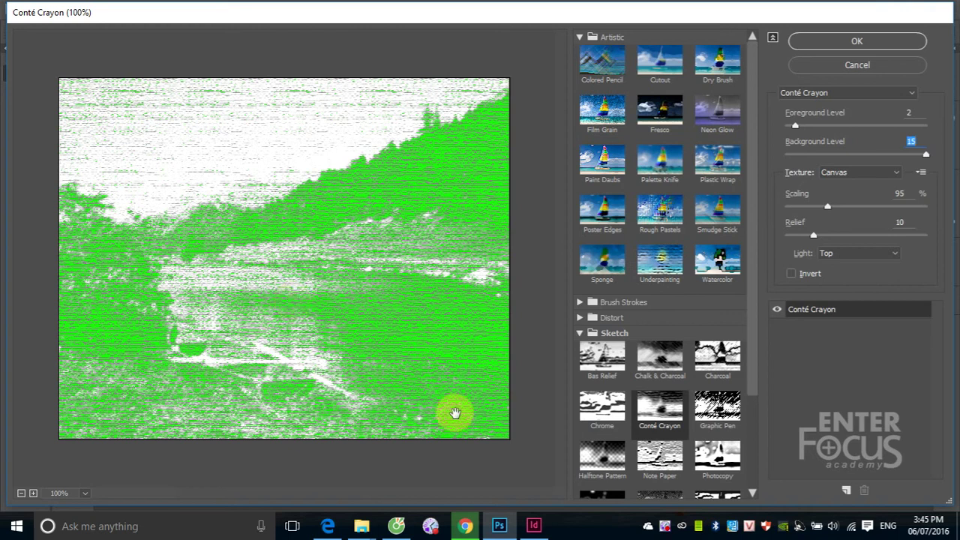
- Light the Conté Crayon texture from Top Left, then switch the preview to Graphic Pen
left_click(899, 257)
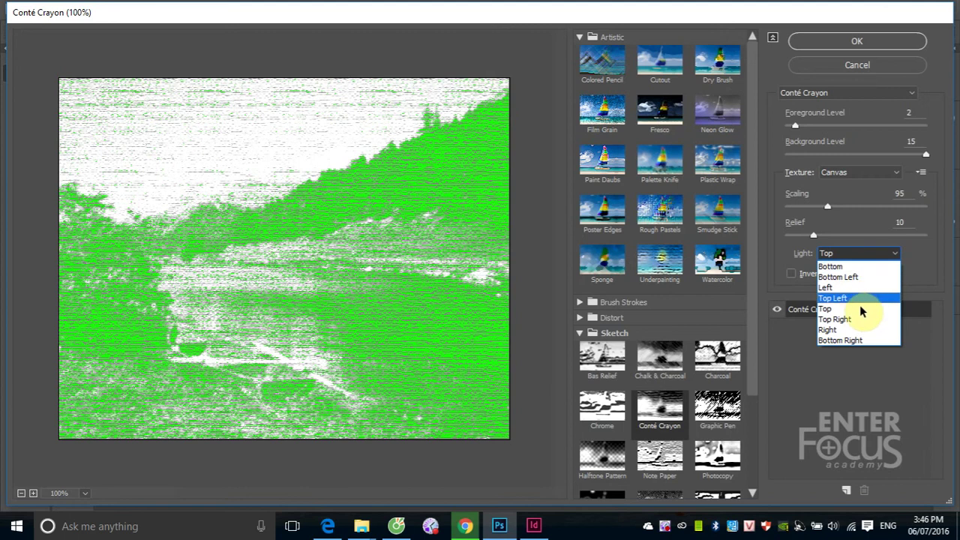
left_click(870, 408)
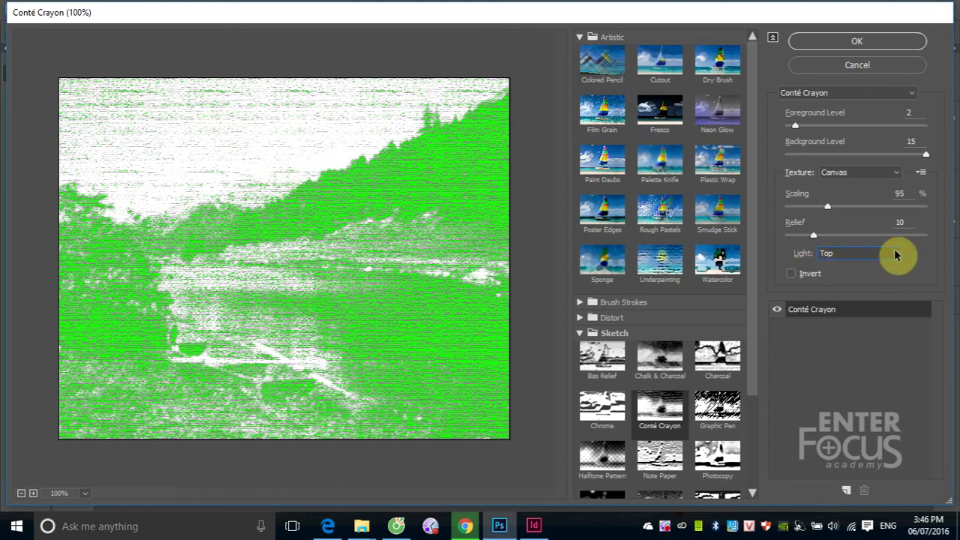
left_click(895, 255)
left_click(846, 296)
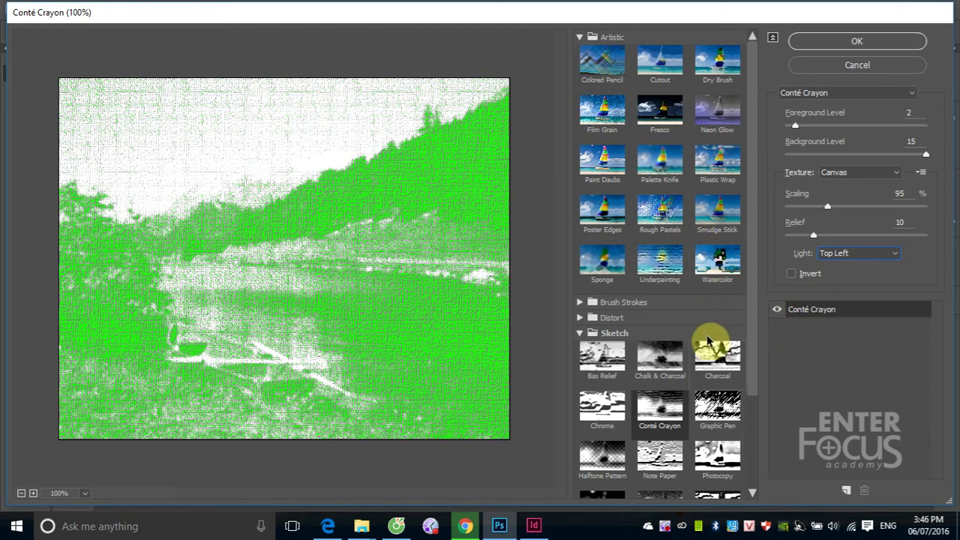
scroll(725, 386, "down", 2)
left_click(726, 349)
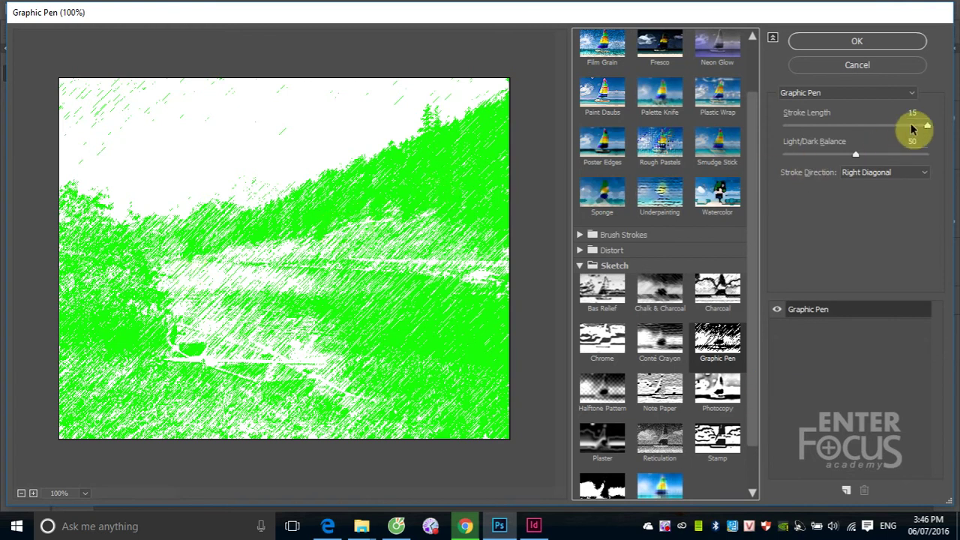
- Try other Graphic Pen stroke lengths, balances and Horizontal, Left Diagonal and Vertical directions
mouse_move(925, 128)
left_mouse_down()
mouse_move(848, 126)
mouse_move(957, 135)
left_mouse_up()
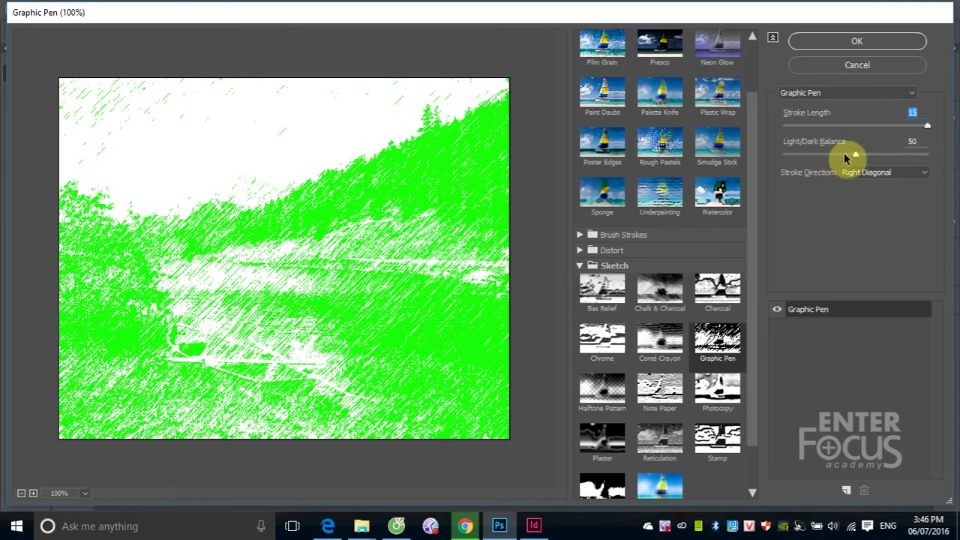
mouse_move(856, 155)
left_mouse_down()
mouse_move(778, 161)
mouse_move(910, 159)
mouse_move(793, 163)
mouse_move(893, 161)
mouse_move(853, 174)
mouse_move(878, 176)
mouse_move(847, 178)
mouse_move(871, 175)
left_mouse_up()
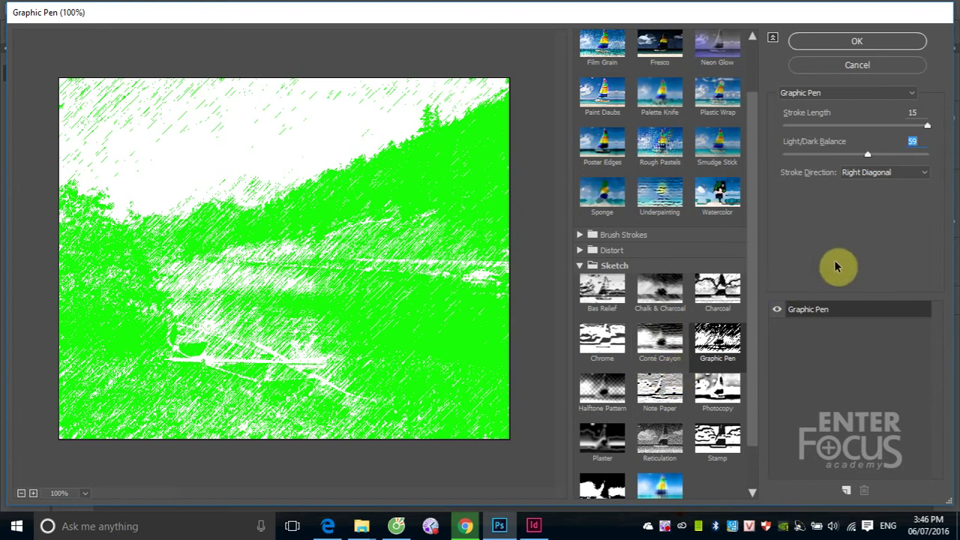
left_click(885, 173)
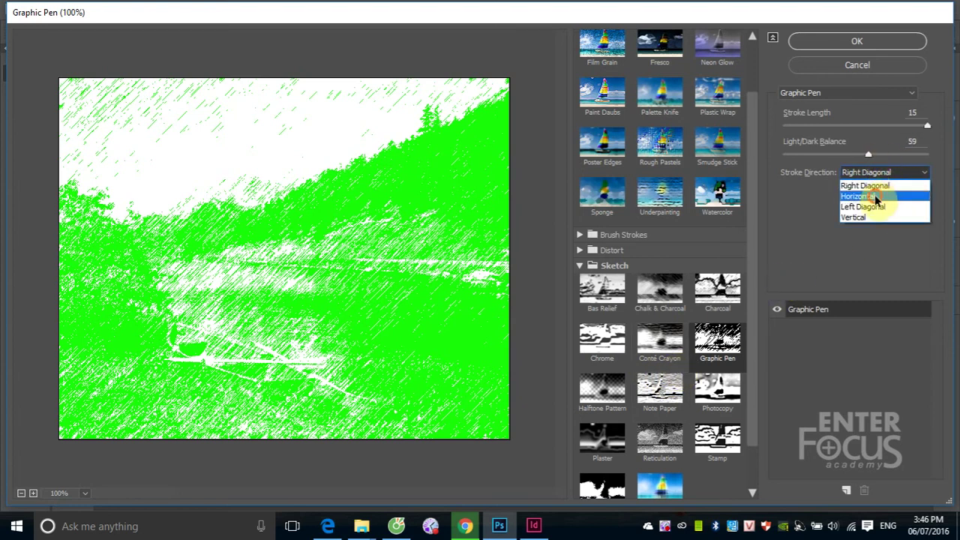
left_click(859, 196)
left_click(862, 174)
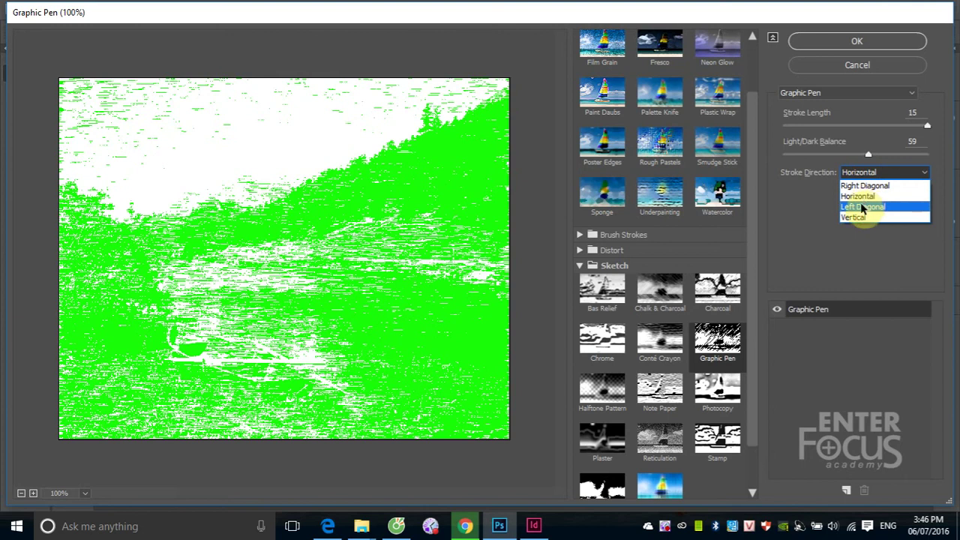
left_click(862, 206)
left_click(871, 174)
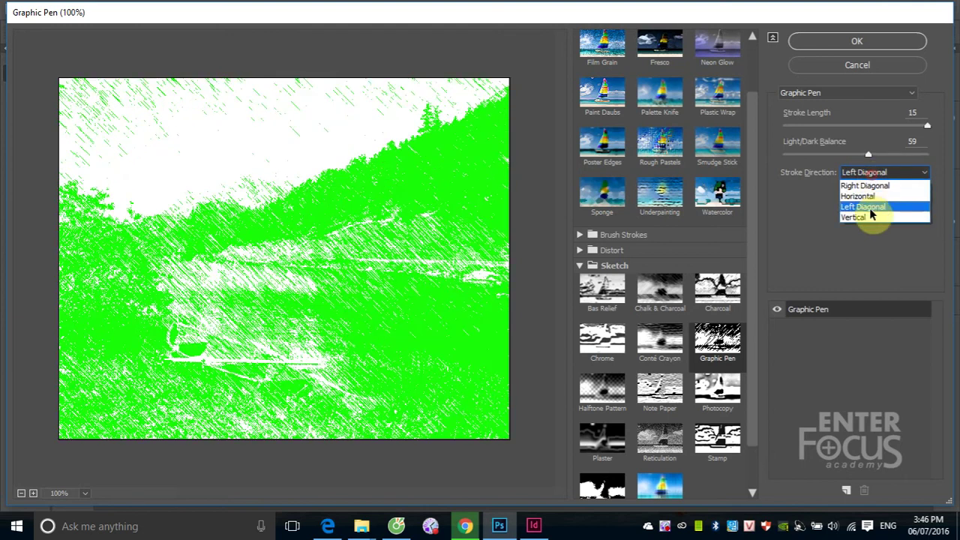
left_click(870, 216)
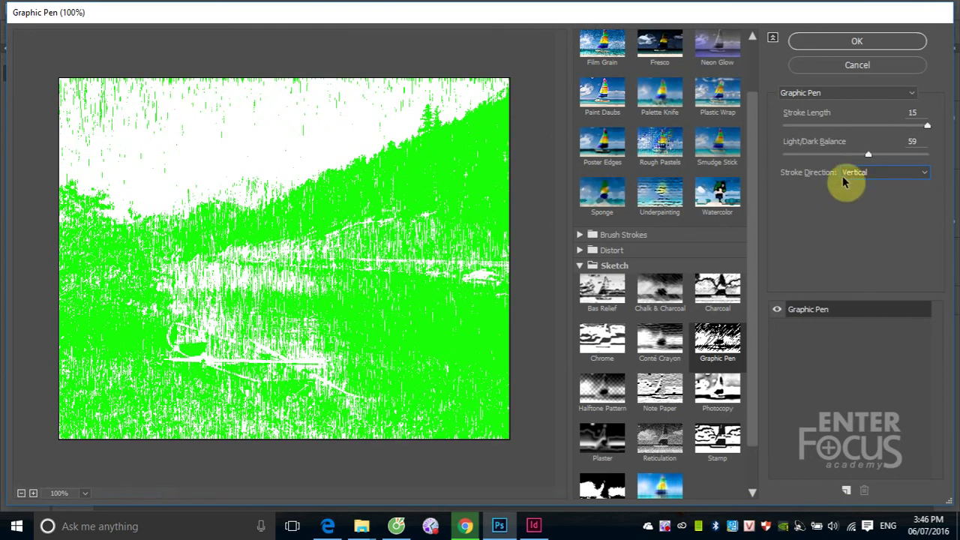
- Settle on Horizontal Graphic Pen strokes with Stroke Length 15 and Light/Dark Balance 59
left_click(852, 174)
left_click(859, 206)
left_click(870, 172)
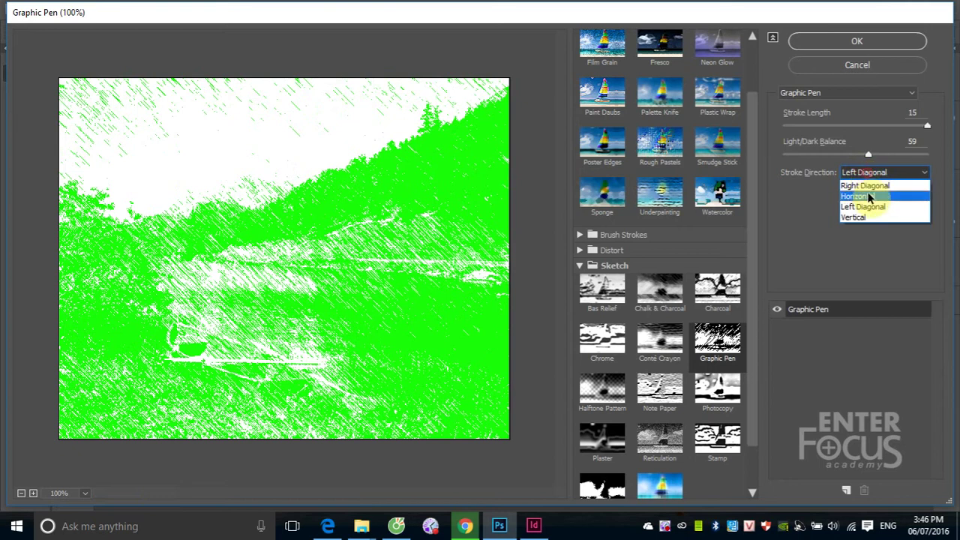
left_click(870, 185)
left_click(870, 196)
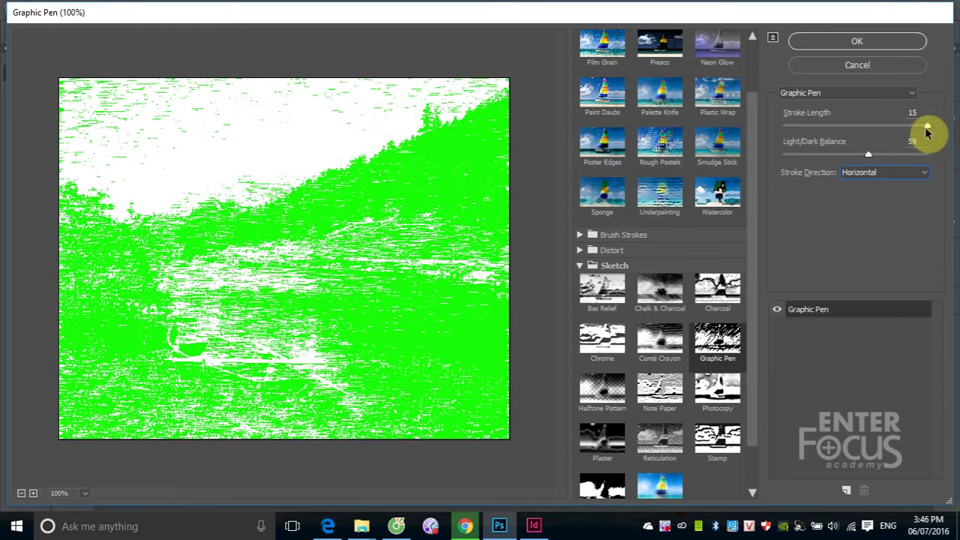
mouse_move(927, 125)
left_mouse_down()
mouse_move(806, 125)
mouse_move(927, 126)
left_mouse_up()
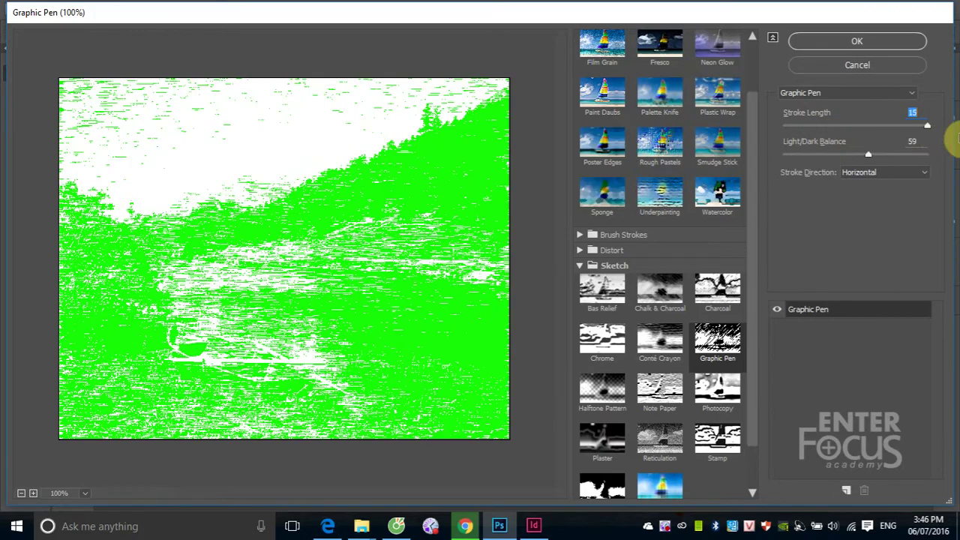
mouse_move(864, 157)
left_mouse_down()
mouse_move(789, 155)
mouse_move(885, 159)
mouse_move(850, 156)
mouse_move(867, 157)
left_mouse_up()
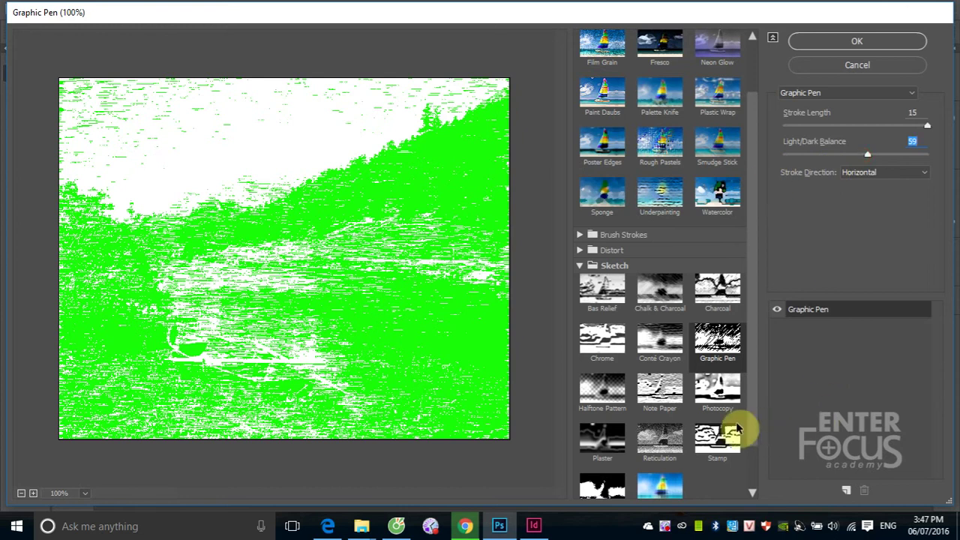
- Preview Halftone Pattern, then Note Paper at Image Balance 18, Graininess 14, Relief 8
left_click(611, 387)
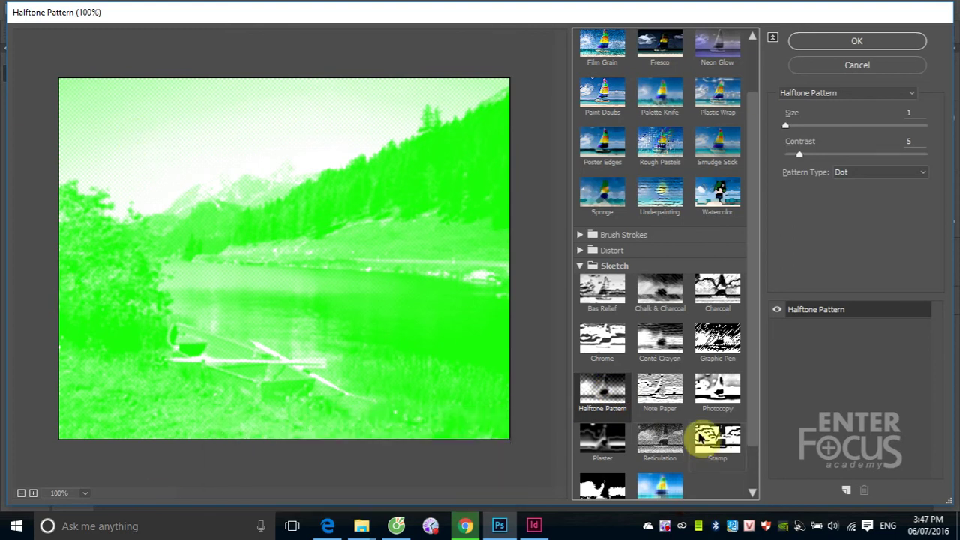
left_click(672, 386)
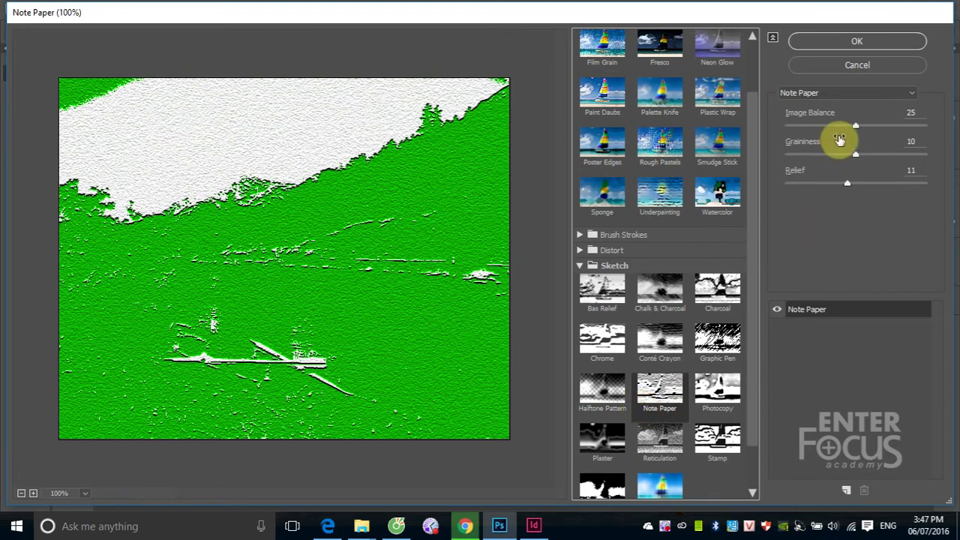
mouse_move(856, 125)
left_mouse_down()
mouse_move(787, 126)
mouse_move(834, 129)
mouse_move(800, 162)
mouse_move(885, 155)
left_mouse_up()
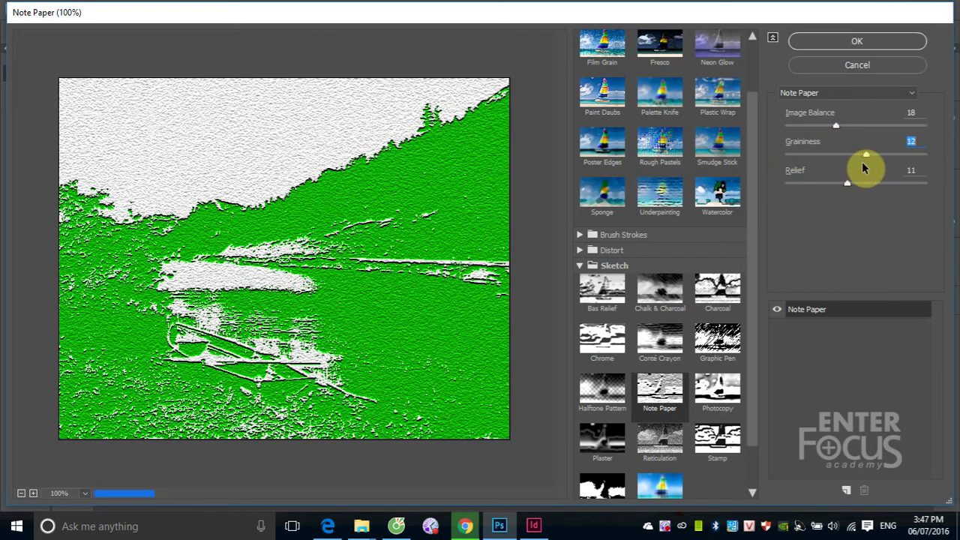
mouse_move(852, 191)
left_mouse_down()
mouse_move(761, 188)
mouse_move(869, 192)
mouse_move(798, 193)
mouse_move(829, 192)
left_mouse_up()
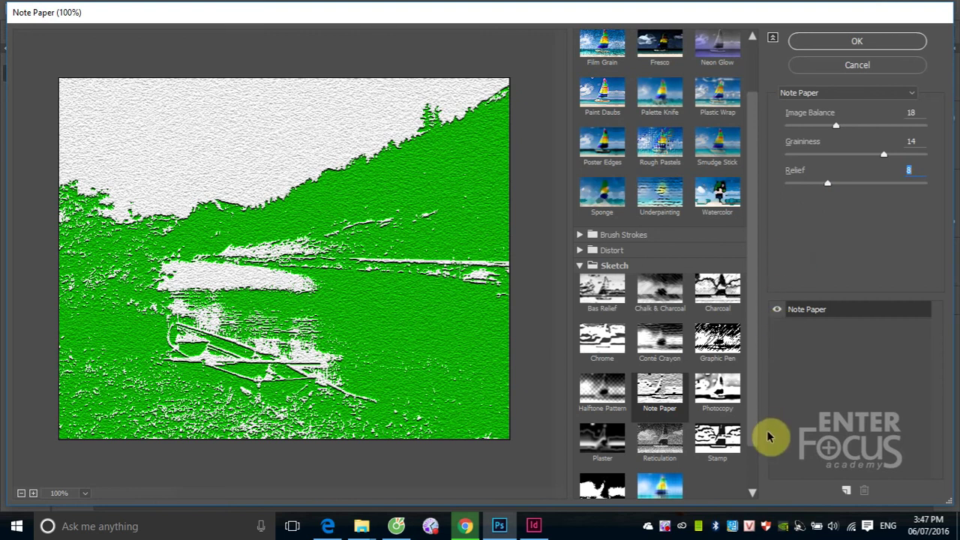
- Preview the Photocopy effect with Detail 21 and Darkness 5
left_click(726, 390)
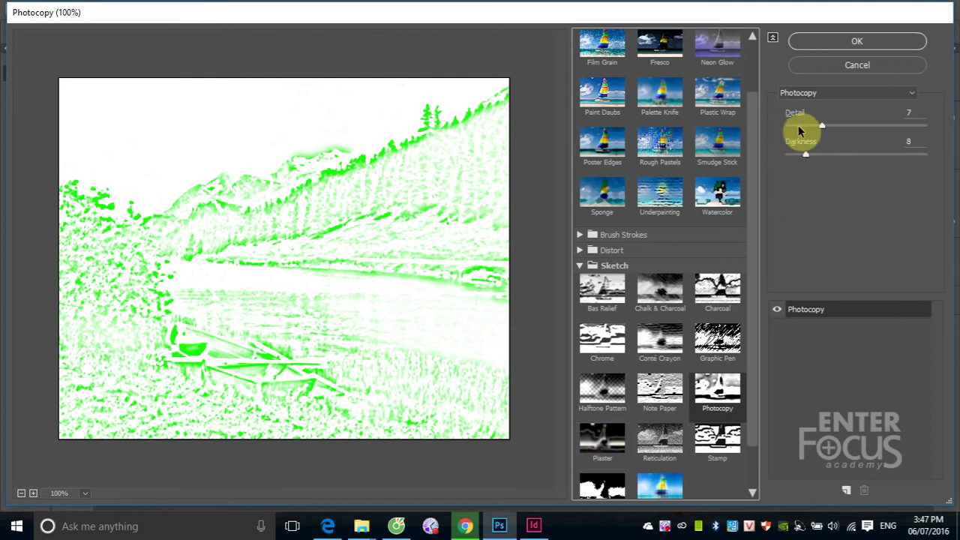
mouse_move(822, 126)
left_mouse_down()
mouse_move(947, 129)
mouse_move(835, 140)
mouse_move(954, 137)
mouse_move(810, 150)
mouse_move(908, 157)
left_mouse_up()
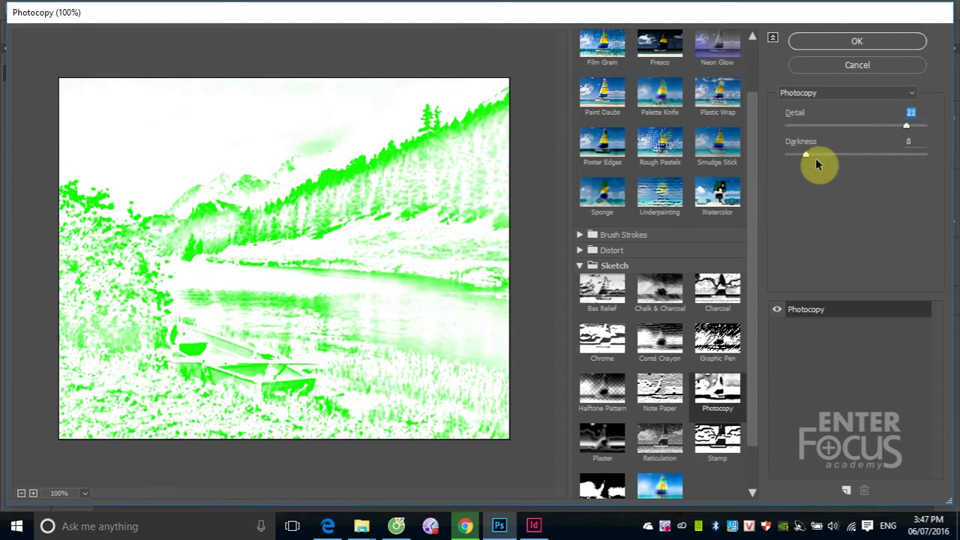
mouse_move(818, 154)
left_mouse_down()
mouse_move(929, 154)
mouse_move(794, 157)
left_mouse_up()
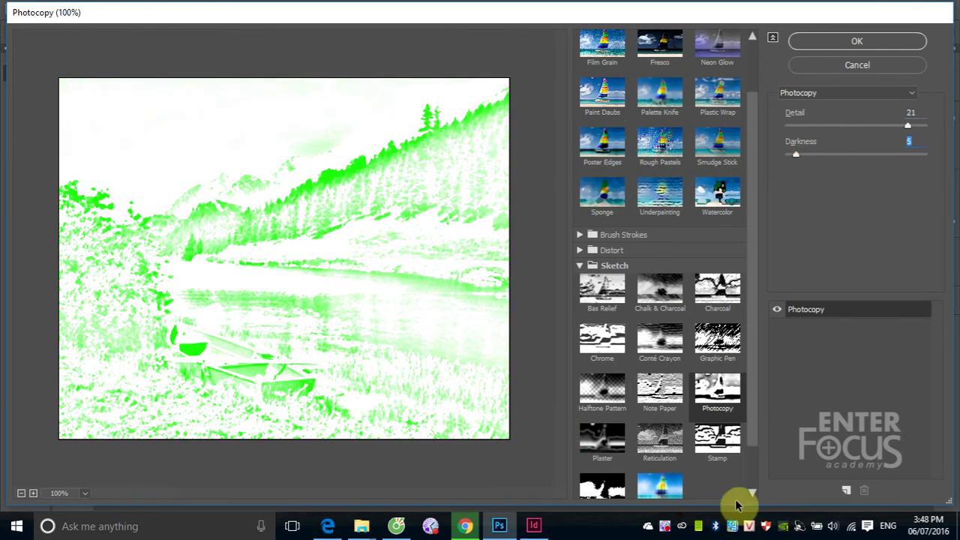
scroll(746, 407, "down", 1)
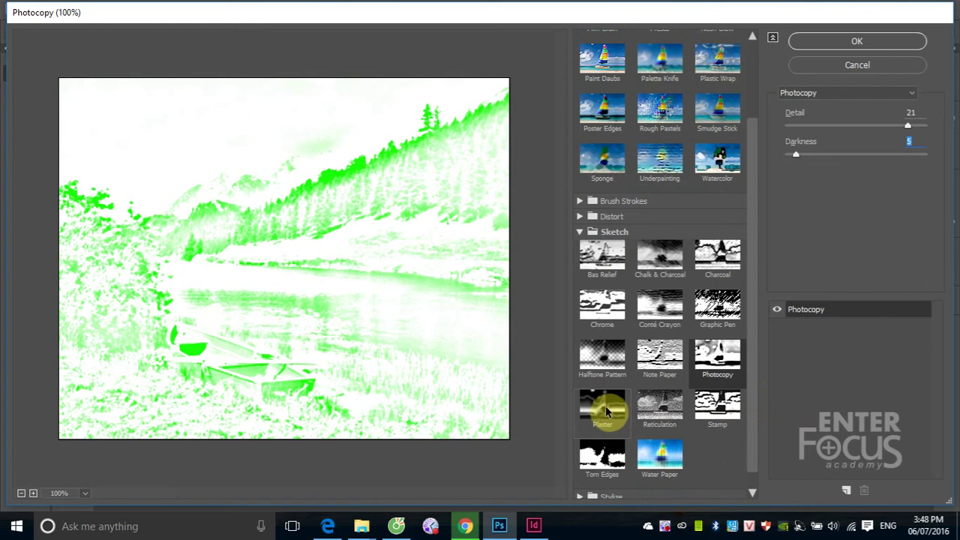
- Cycle through Plaster, Reticulation, Stamp and Torn Edges previews, ending on Water Paper
left_click(600, 411)
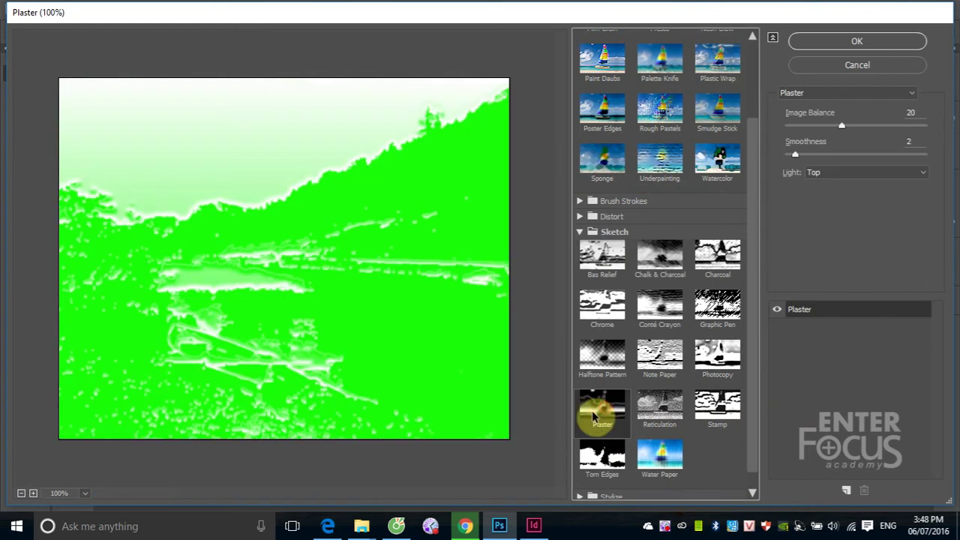
left_click(668, 405)
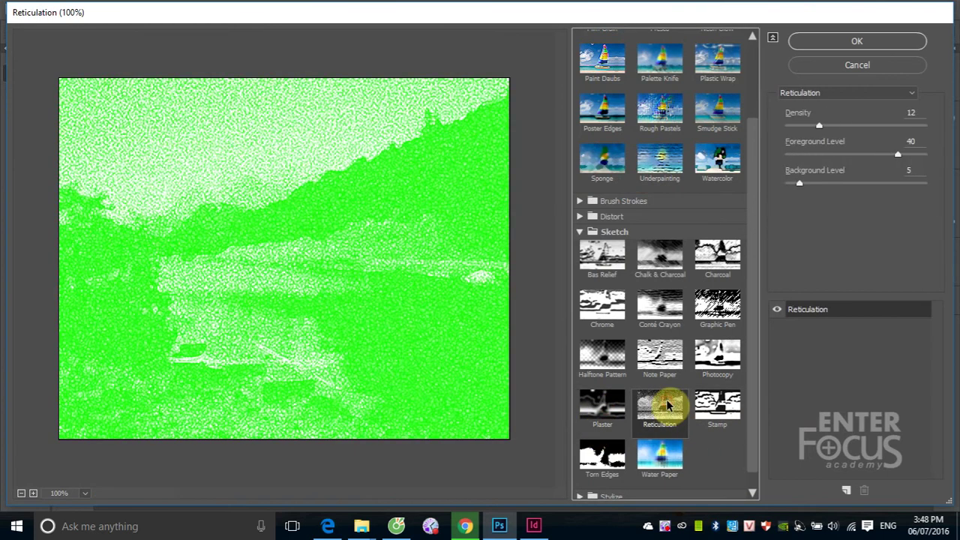
left_click(731, 408)
left_click(598, 459)
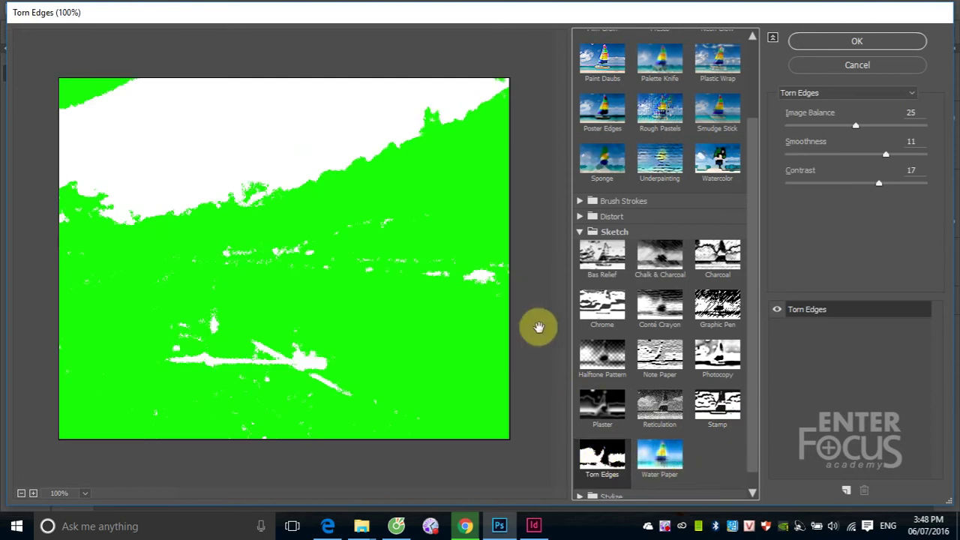
left_click(618, 412)
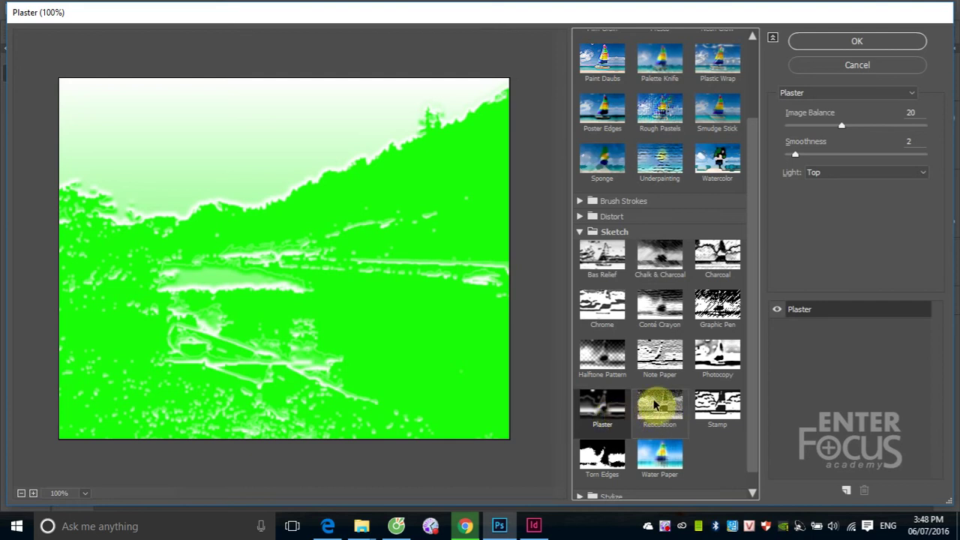
left_click(720, 407)
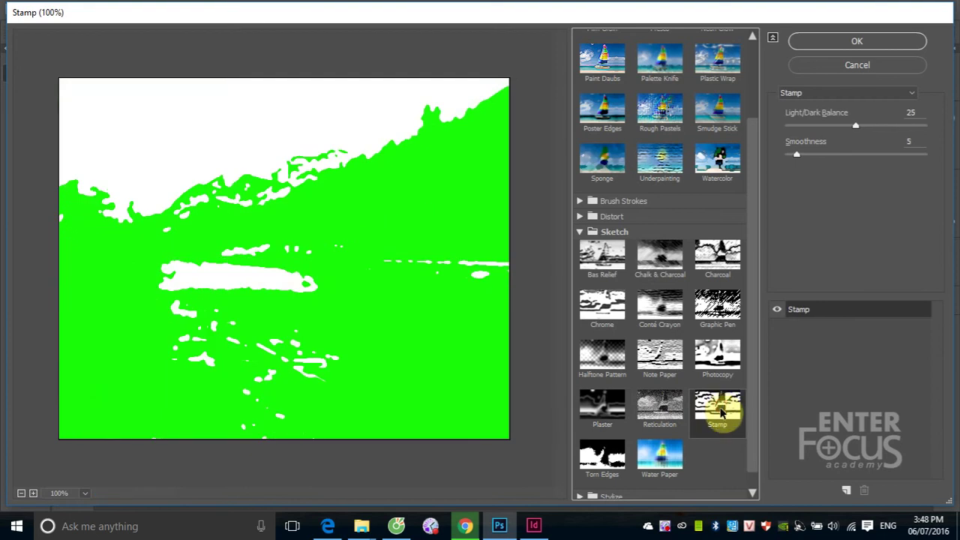
left_click(669, 405)
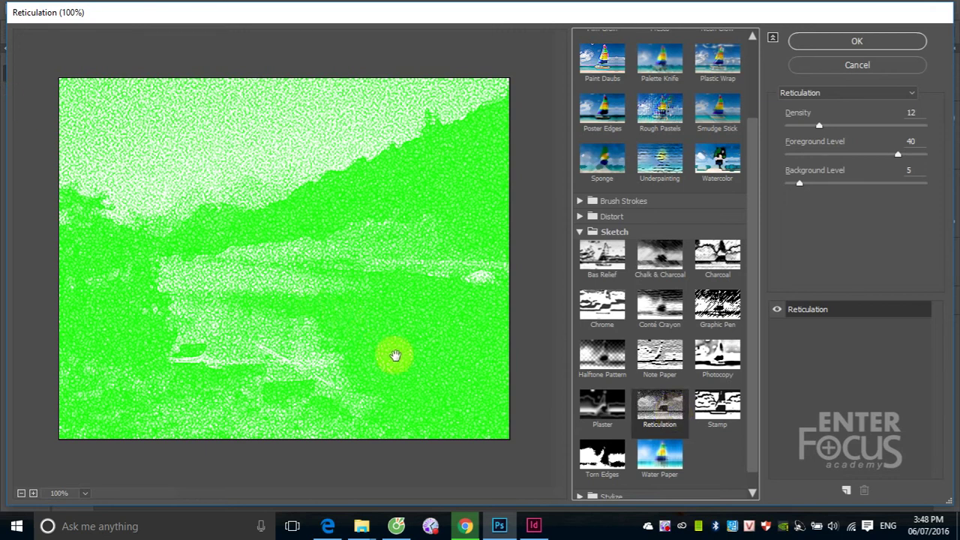
left_click(657, 462)
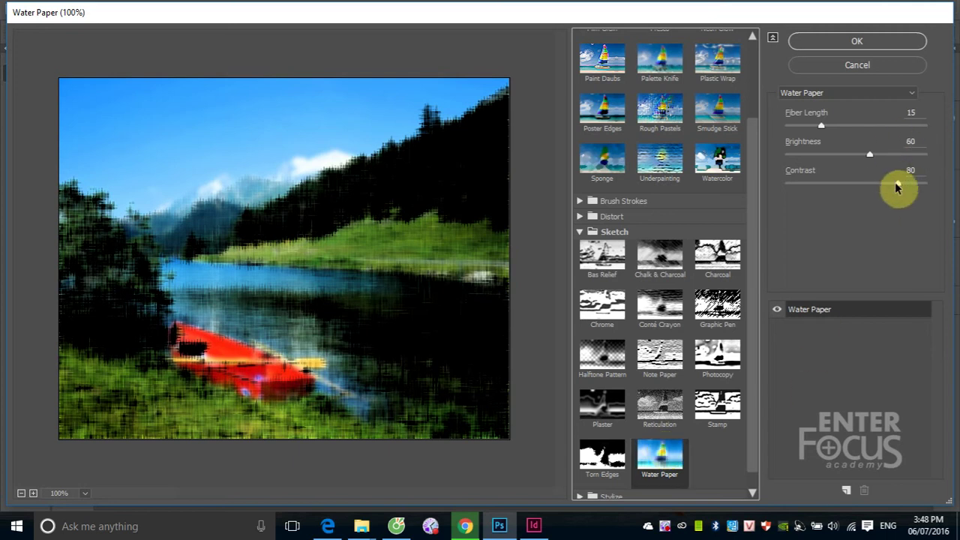
- Set Water Paper to Fiber Length 3, Brightness 80 and Contrast 58
mouse_move(897, 184)
left_mouse_down()
mouse_move(864, 190)
mouse_move(928, 204)
left_mouse_up()
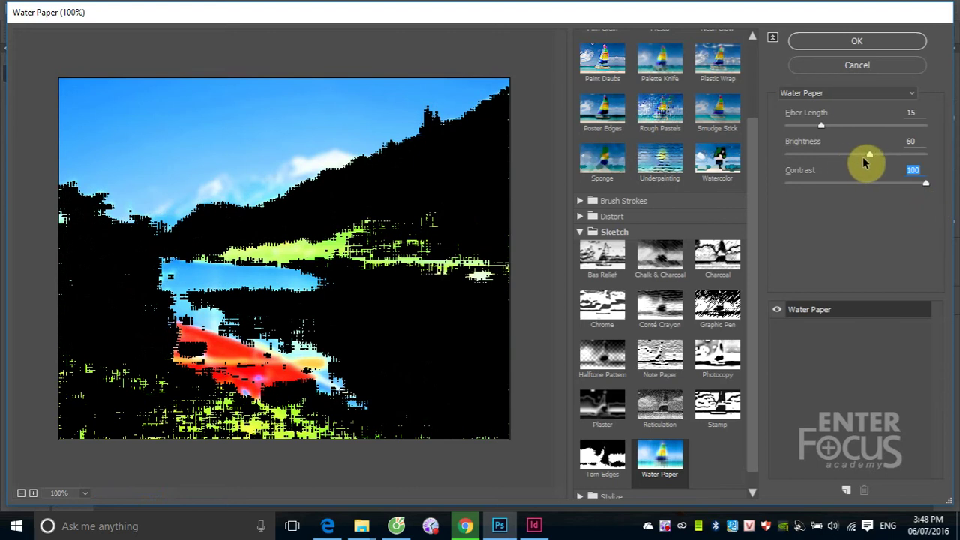
left_click_drag(868, 157, 895, 170)
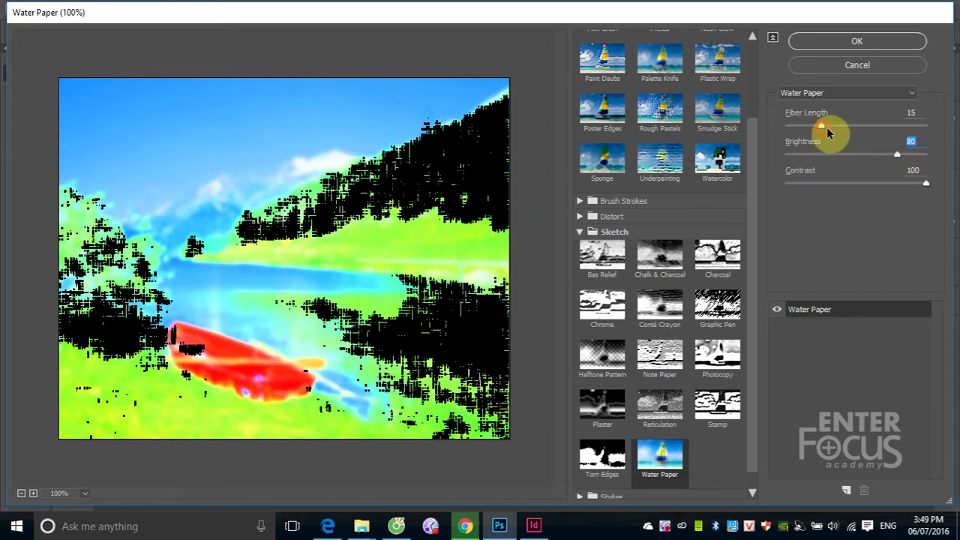
left_click_drag(823, 127, 767, 133)
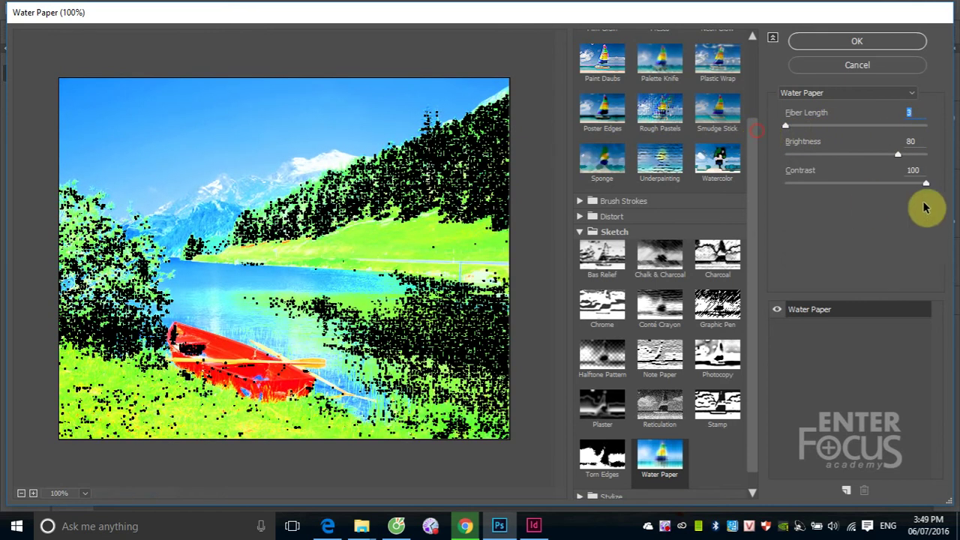
mouse_move(926, 185)
left_mouse_down()
mouse_move(846, 187)
mouse_move(865, 189)
left_mouse_up()
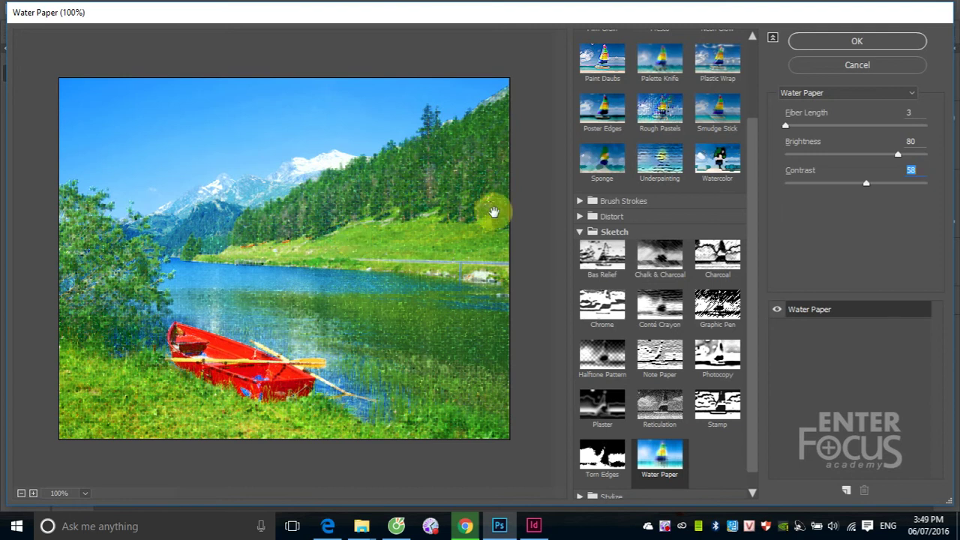
- Switch the preview from the Sketch group to Stylize's Glowing Edges
left_click(581, 234)
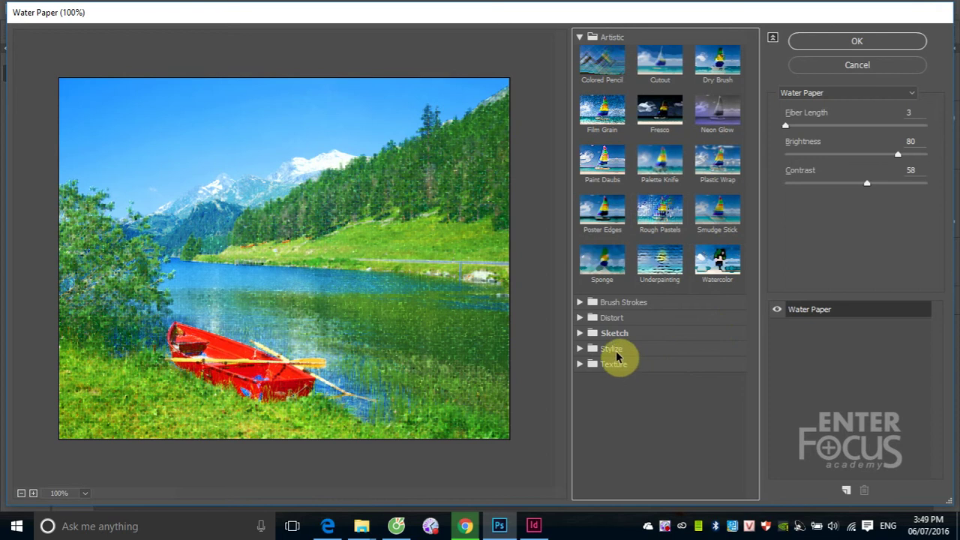
left_click(614, 349)
left_click(614, 388)
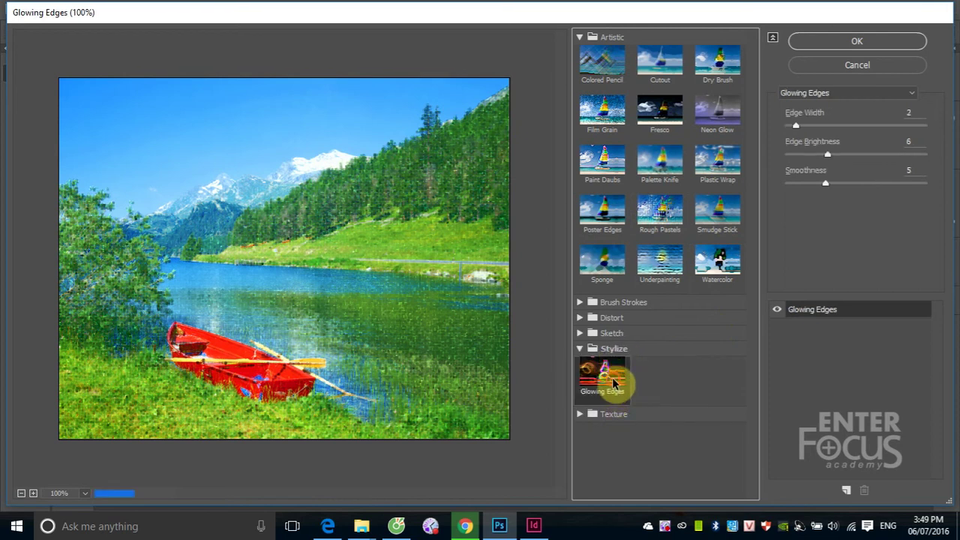
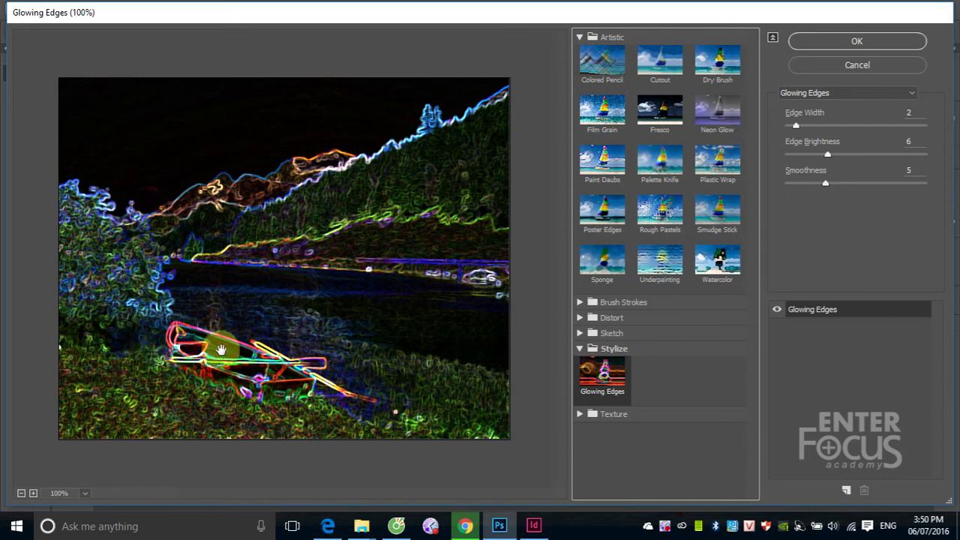
- Expand the Texture filters, preview Craquelure, then switch to Grain at Intensity 40, Contrast 50
left_click(604, 415)
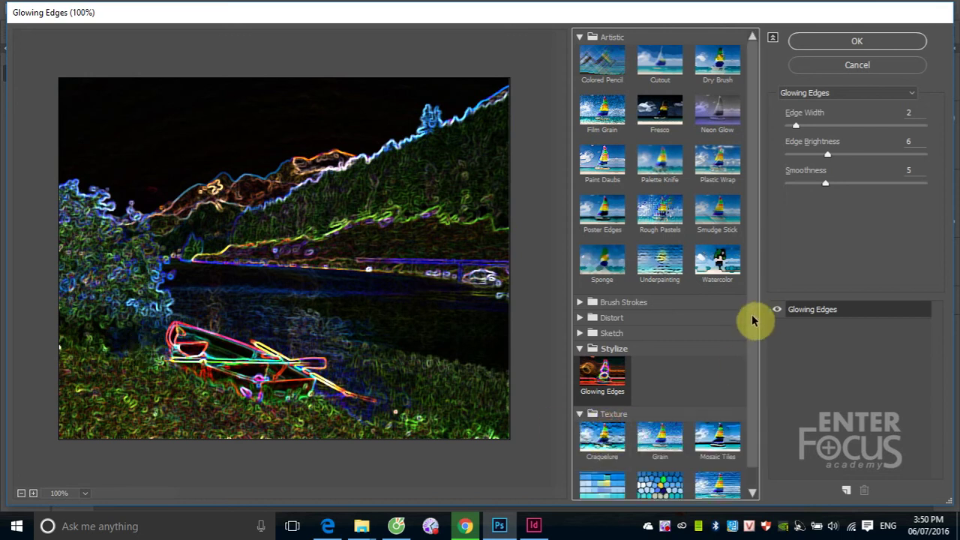
scroll(743, 375, "down", 1)
left_click(589, 330)
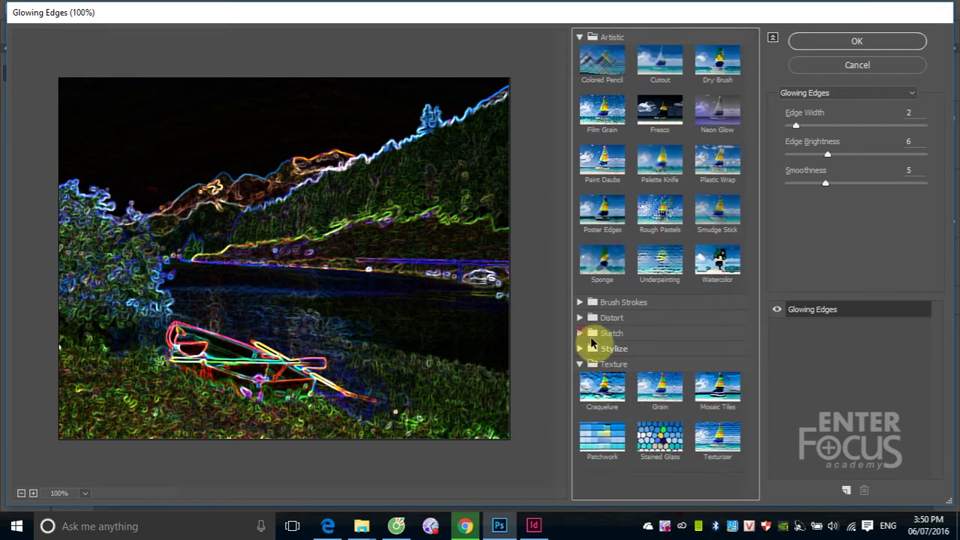
left_click(619, 396)
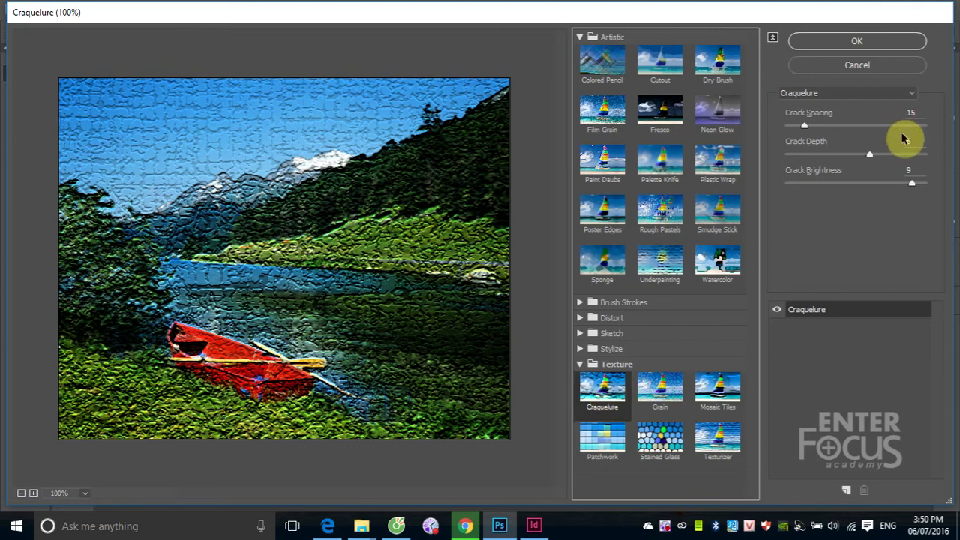
left_click(647, 388)
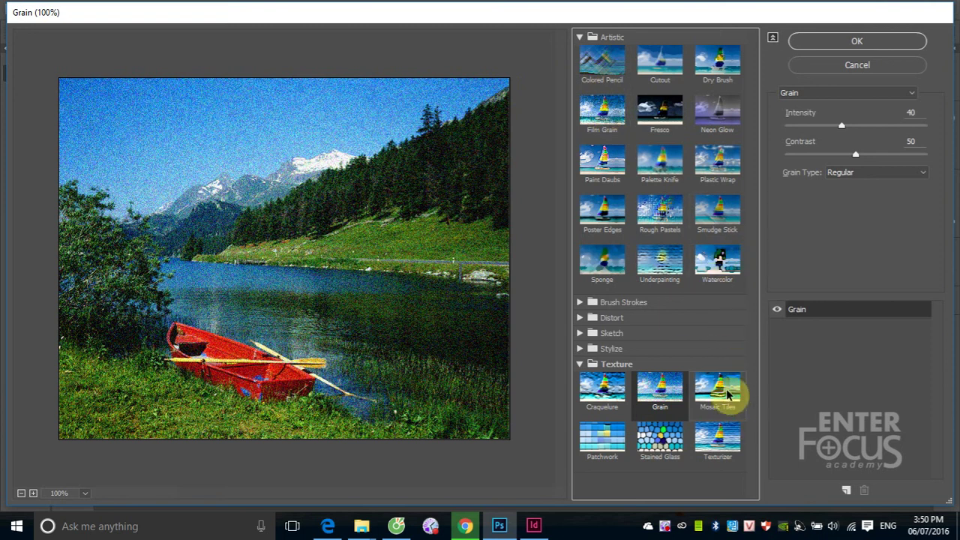
- Preview Mosaic Tiles, then switch to Patchwork at Square Size 4, Relief 8
left_click(726, 394)
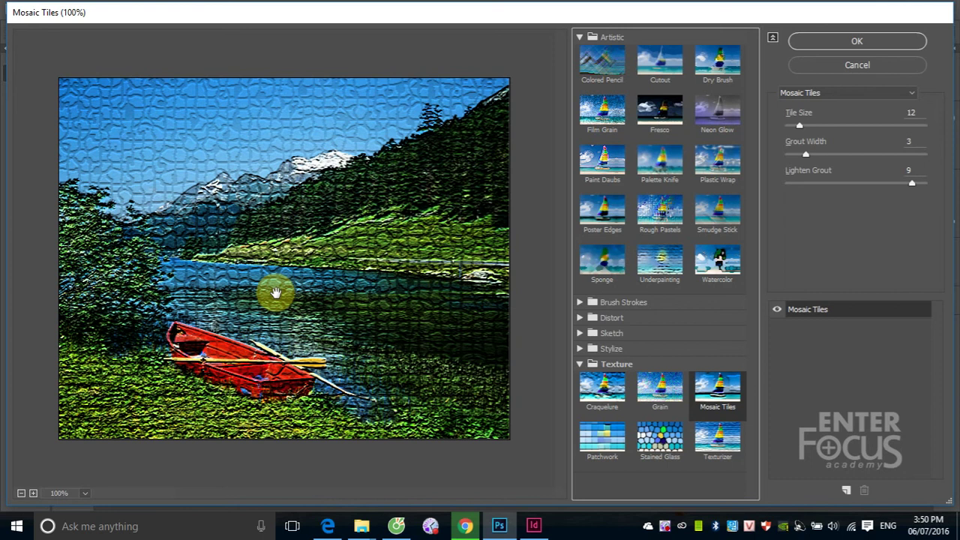
left_click(602, 438)
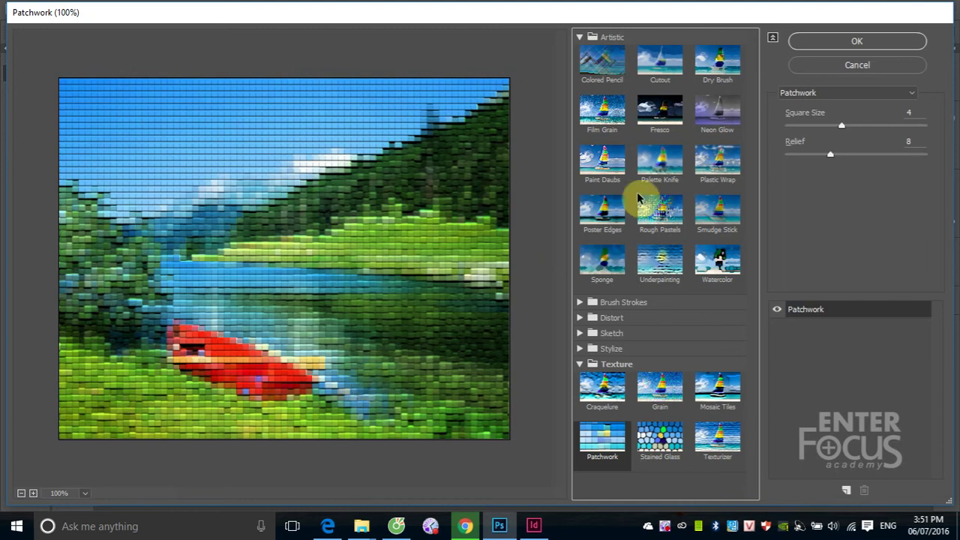
- Enlarge the Patchwork squares, then preview Stained Glass at Cell Size 10, Border Thickness 4
mouse_move(845, 129)
left_mouse_down()
mouse_move(921, 127)
mouse_move(826, 138)
mouse_move(900, 142)
mouse_move(868, 140)
left_mouse_up()
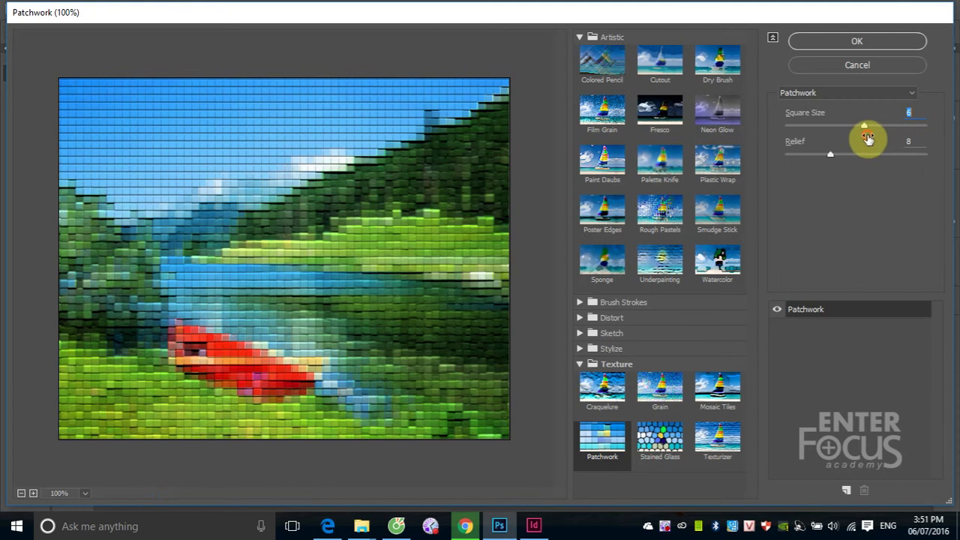
left_click(679, 443)
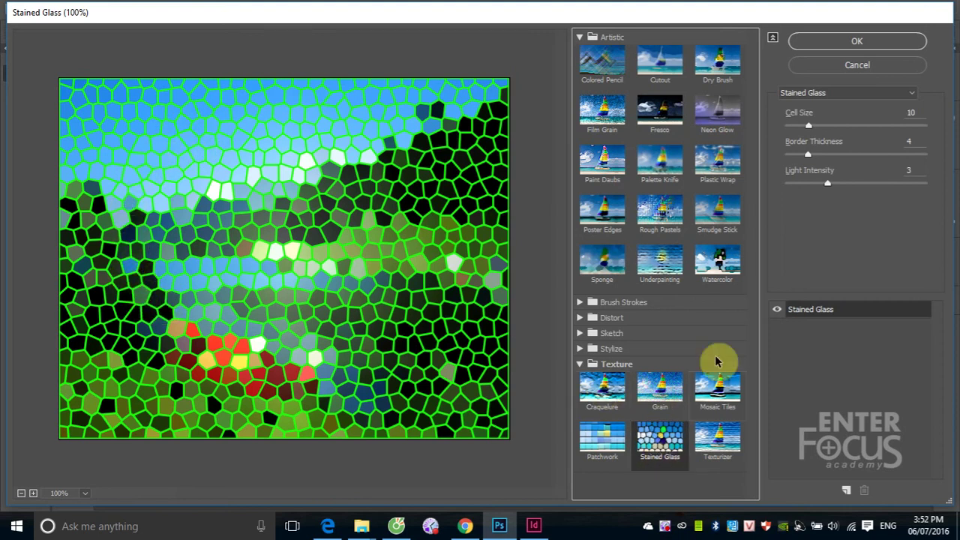
- Set Stained Glass light to 0 and border to 1, vary cell size, then preview Texturizer
mouse_move(828, 186)
left_mouse_down()
mouse_move(776, 190)
mouse_move(902, 202)
mouse_move(755, 197)
left_mouse_up()
left_click(804, 155)
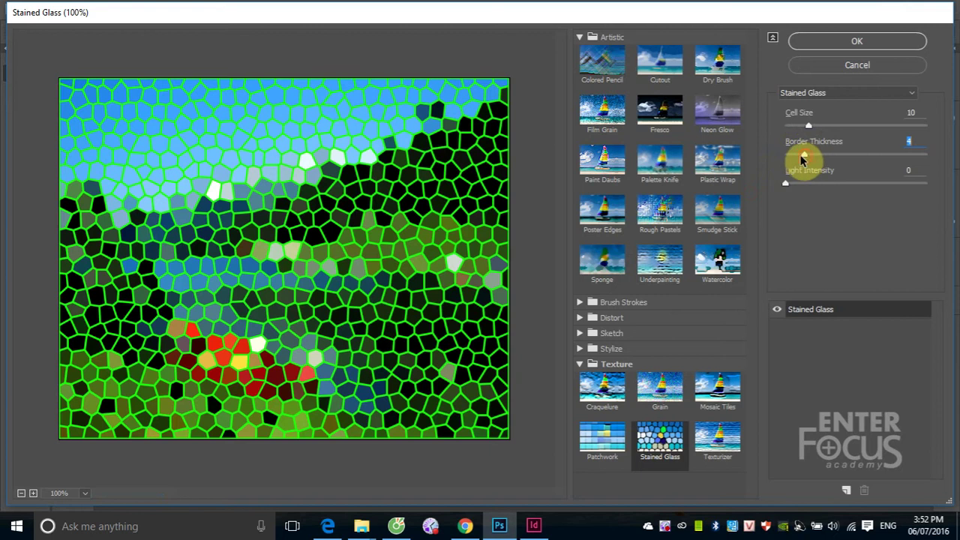
mouse_move(802, 158)
left_mouse_down()
mouse_move(783, 161)
mouse_move(836, 160)
left_mouse_up()
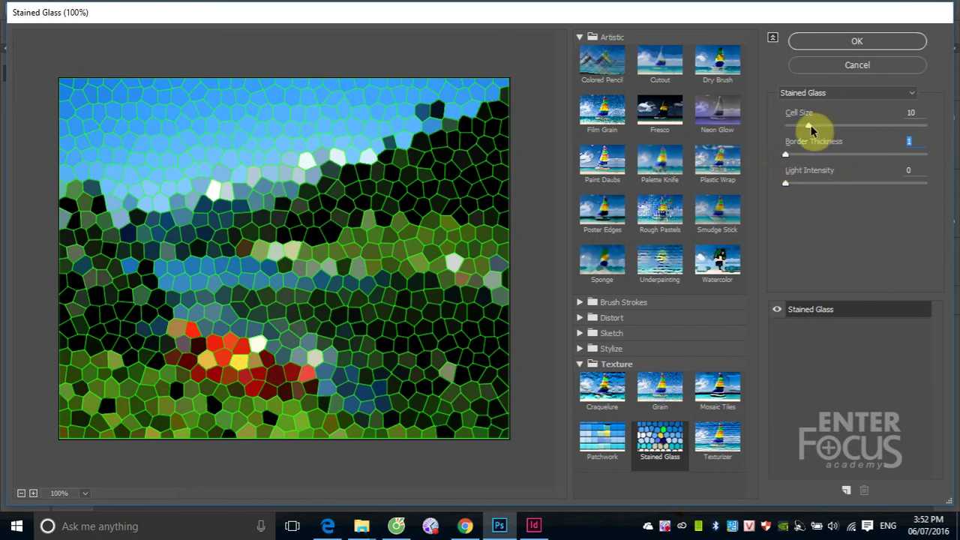
left_click_drag(809, 126, 864, 126)
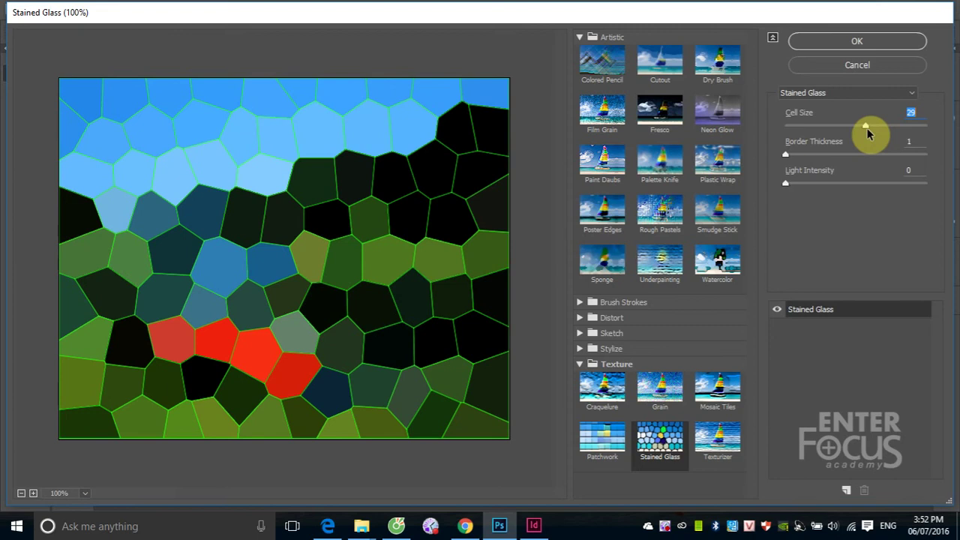
left_click_drag(866, 127, 765, 133)
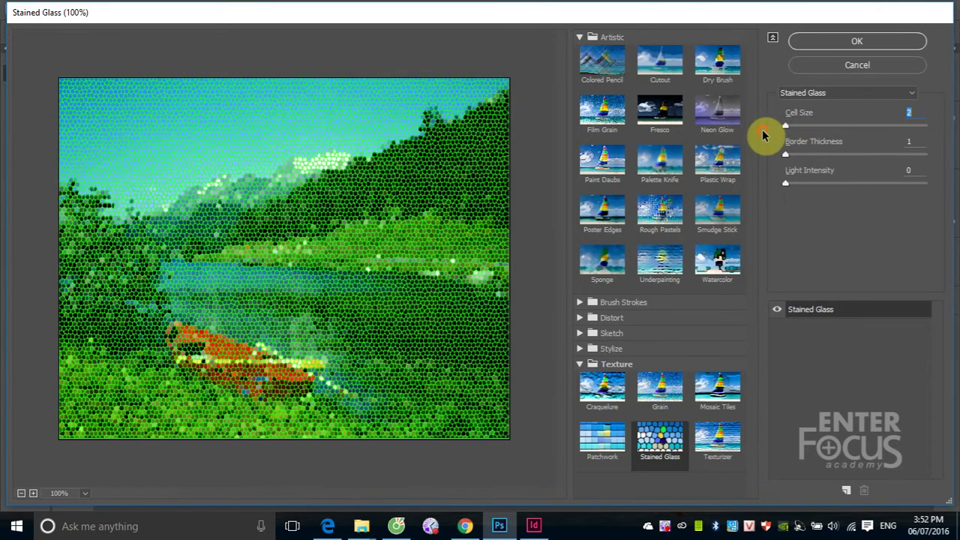
left_click(718, 439)
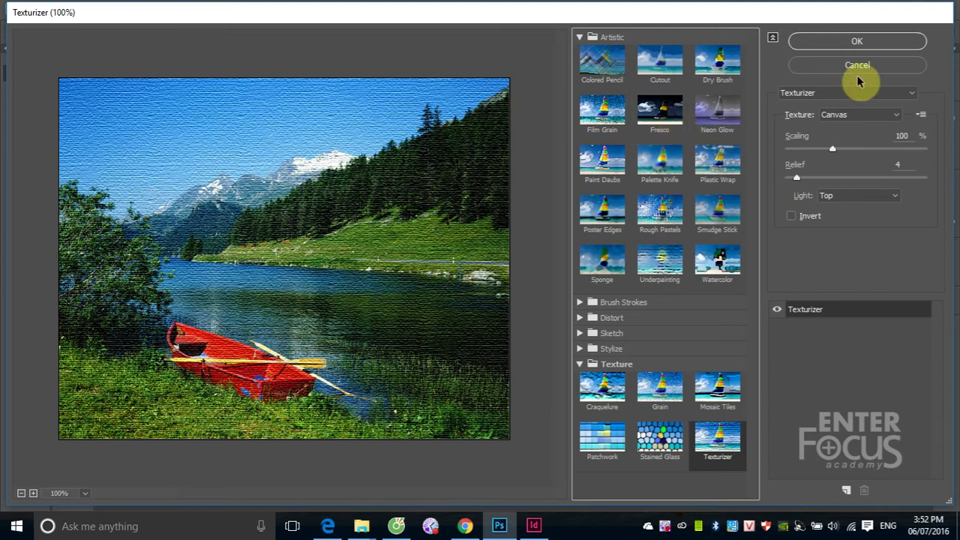
- Keep the Canvas texture, collapse Artistic, and cancel Filter Gallery without applying Texturizer
left_click(895, 115)
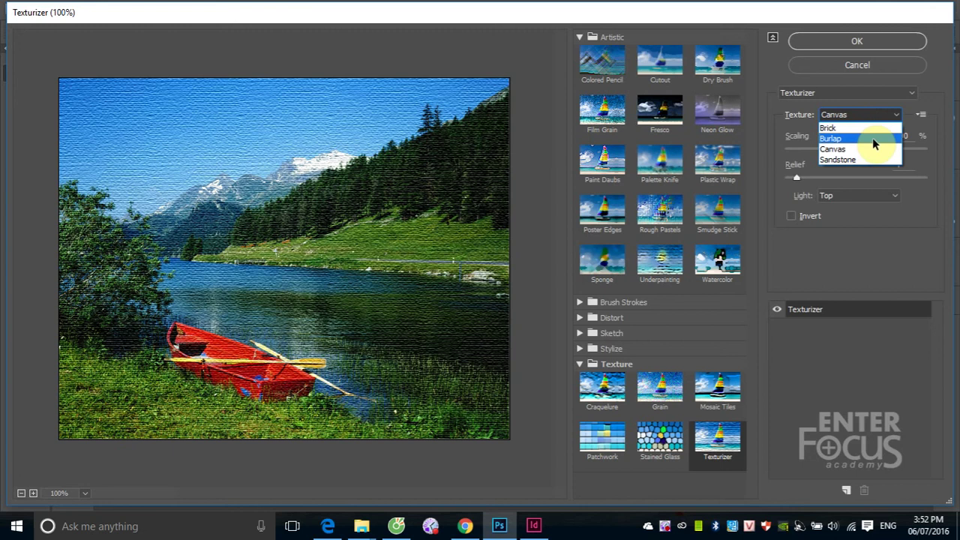
left_click(923, 256)
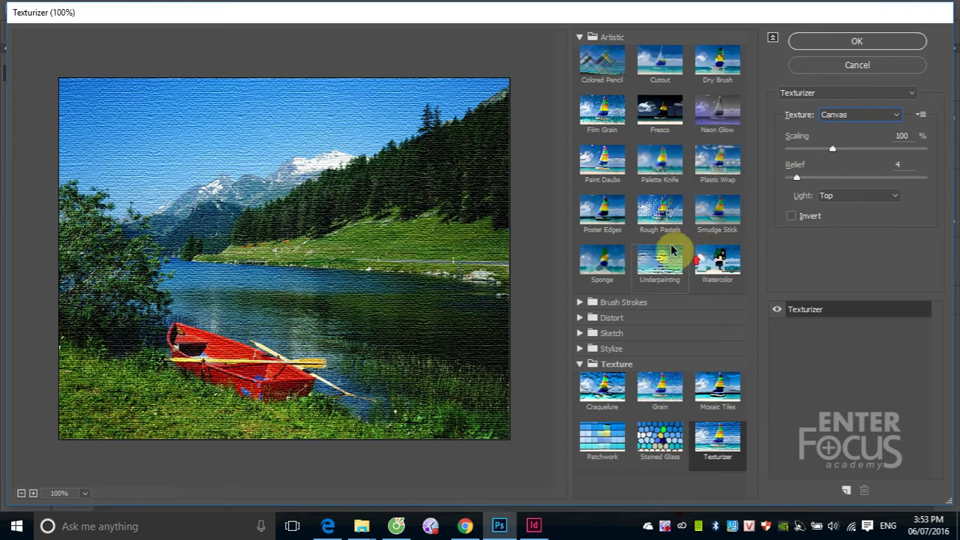
left_click(579, 37)
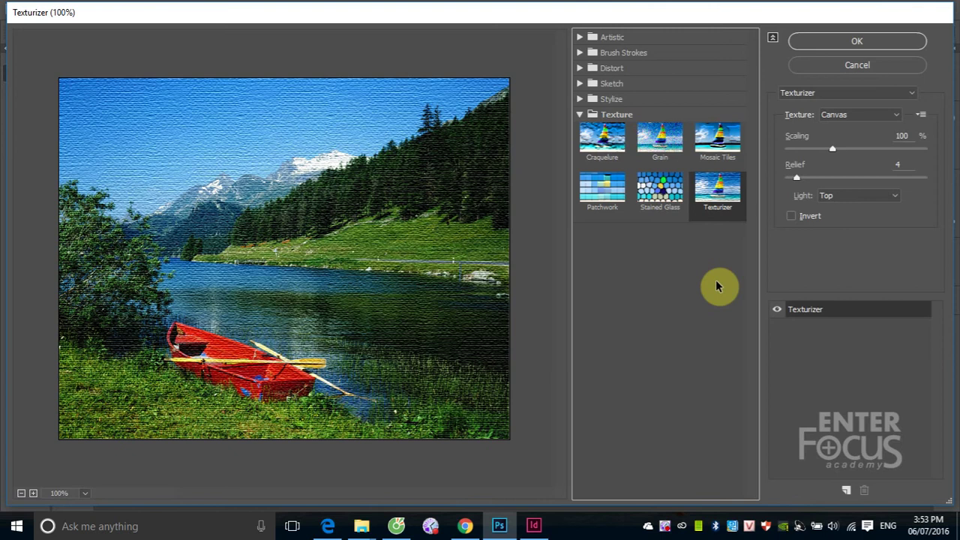
left_click(821, 66)
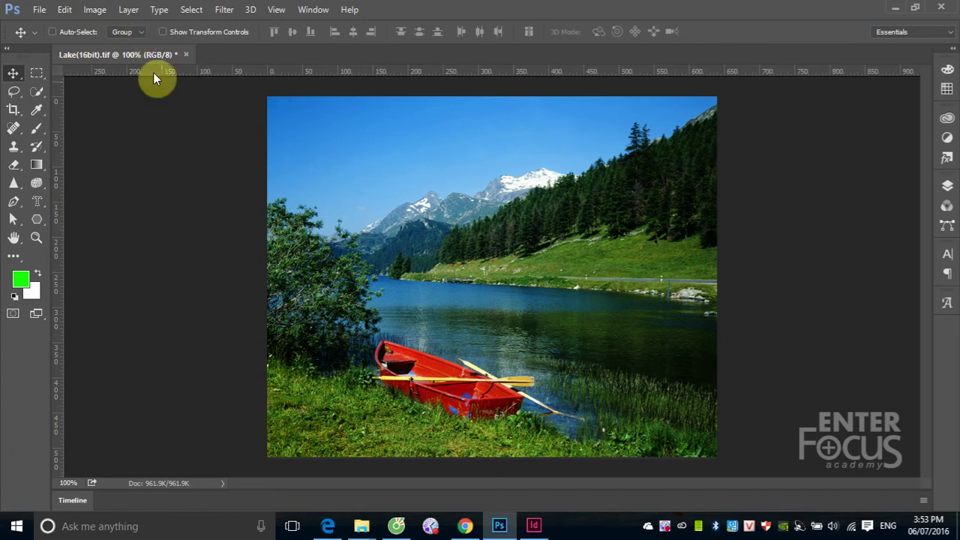
- Apply Filter > Blur > Blur to the lake photo and select the Blur Tool
left_click(224, 9)
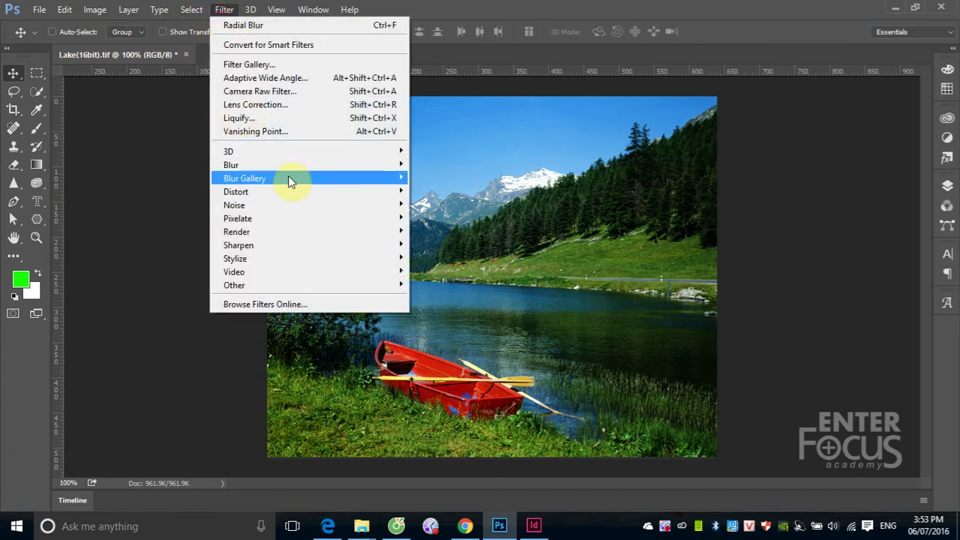
mouse_move(231, 164)
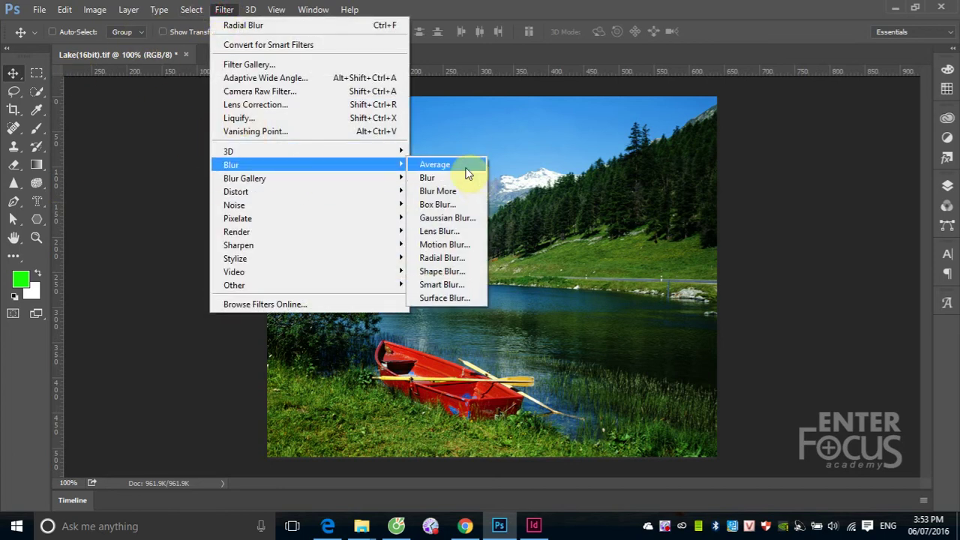
left_click(462, 184)
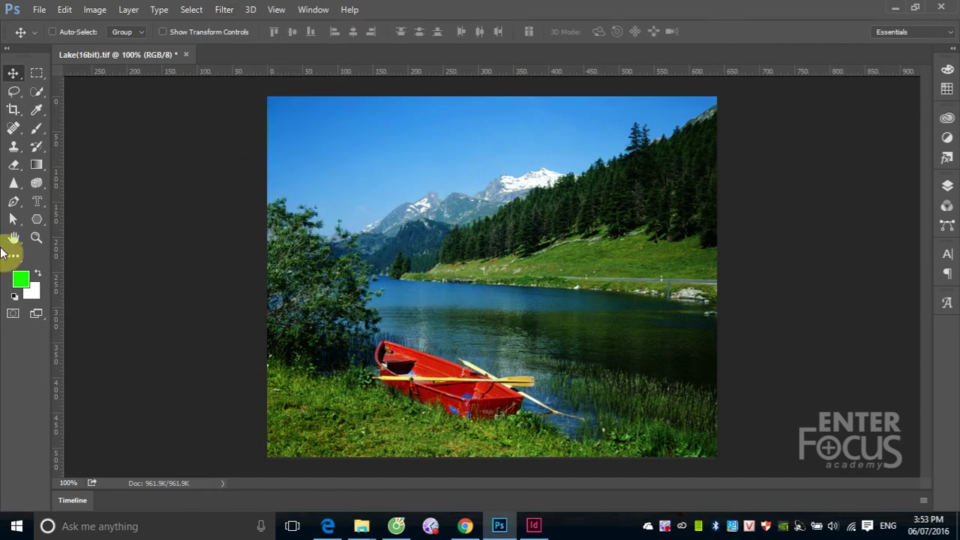
left_click(13, 186)
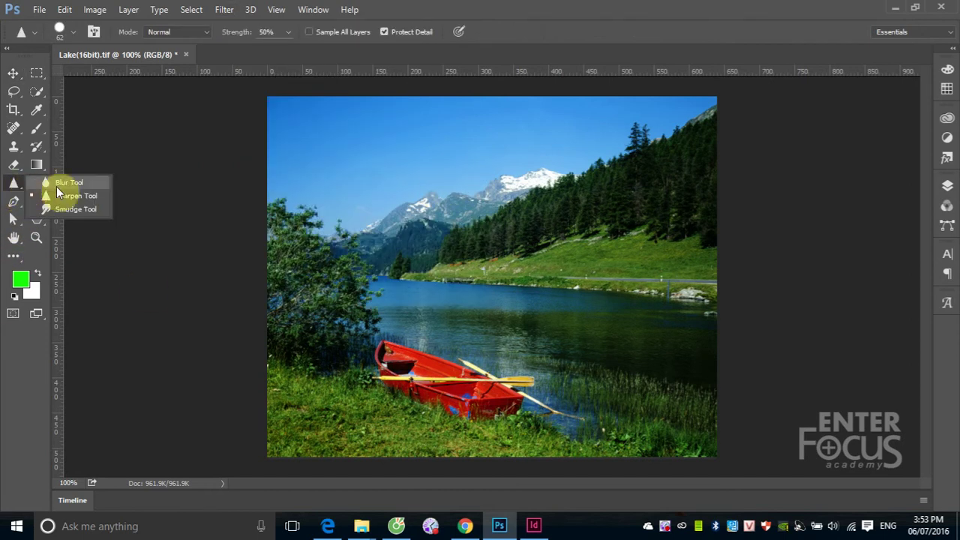
left_click(68, 182)
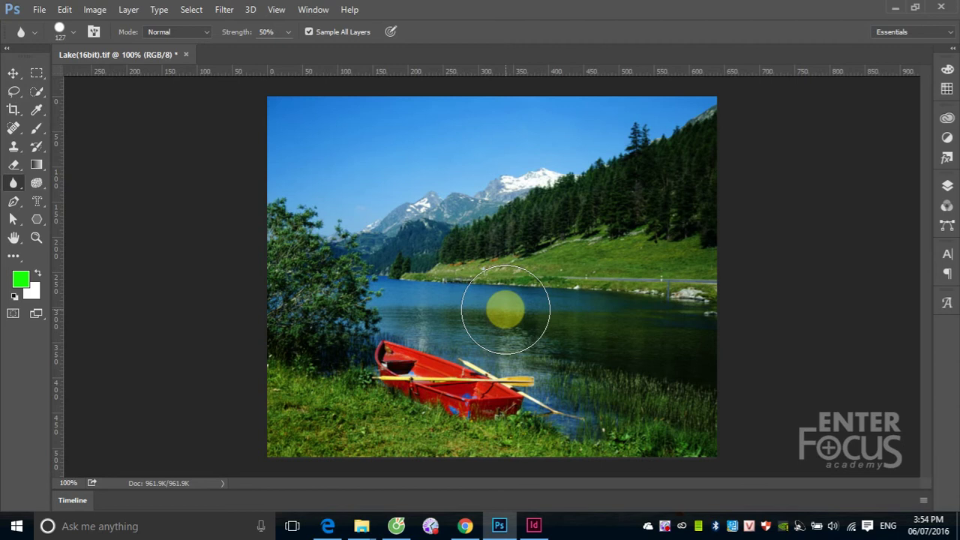
- Apply the Blur filter again, then revert the photo to its saved version with F12
left_click(224, 9)
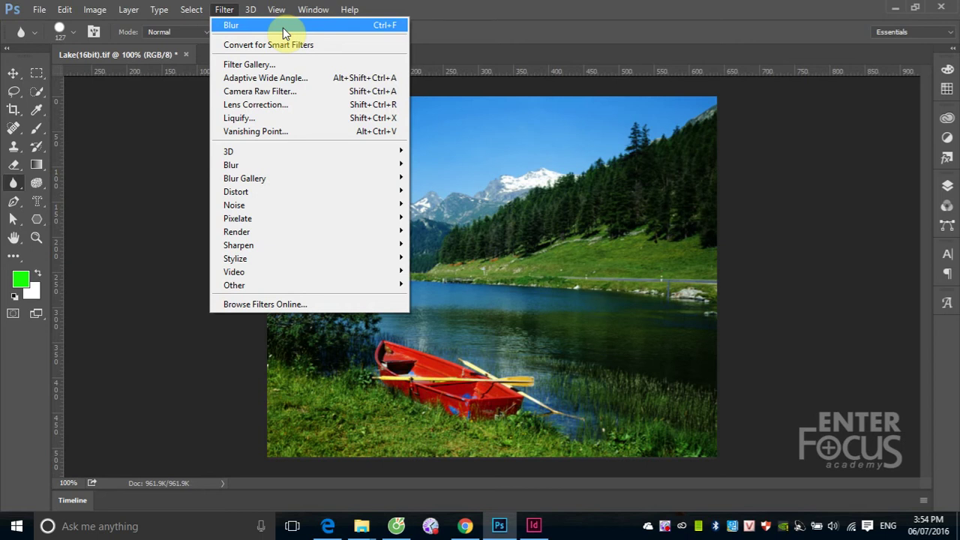
left_click(283, 28)
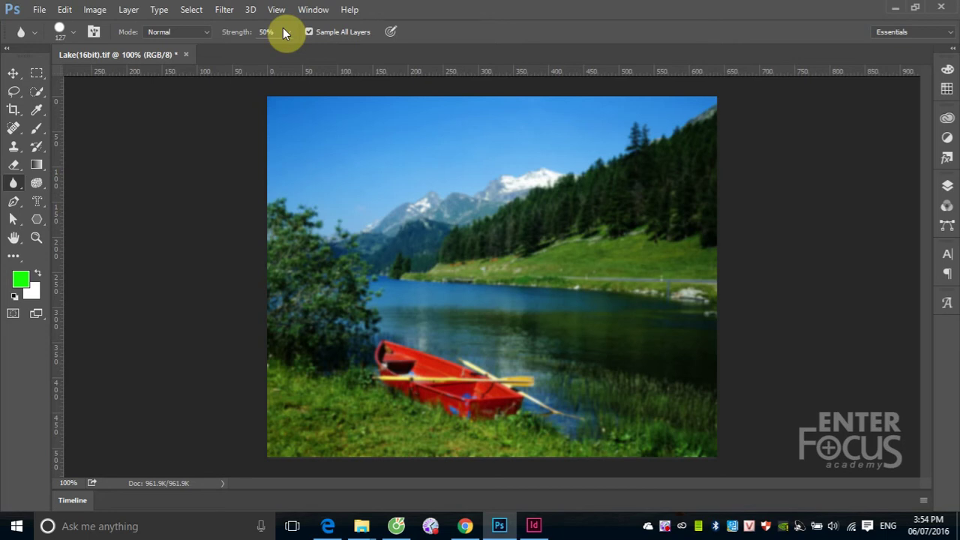
key("F12")
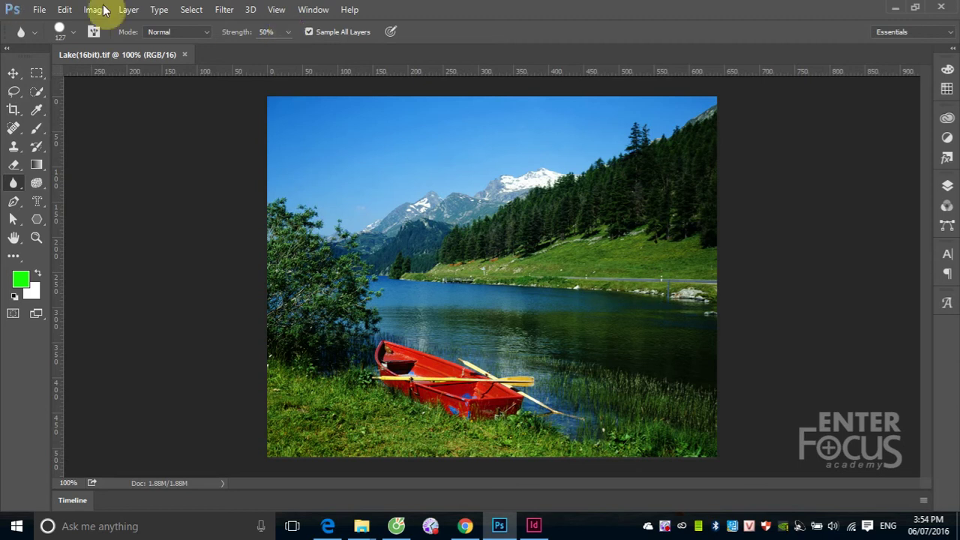
- Try the Filter Gallery, which is unavailable for the 16-bit photo
left_click(223, 9)
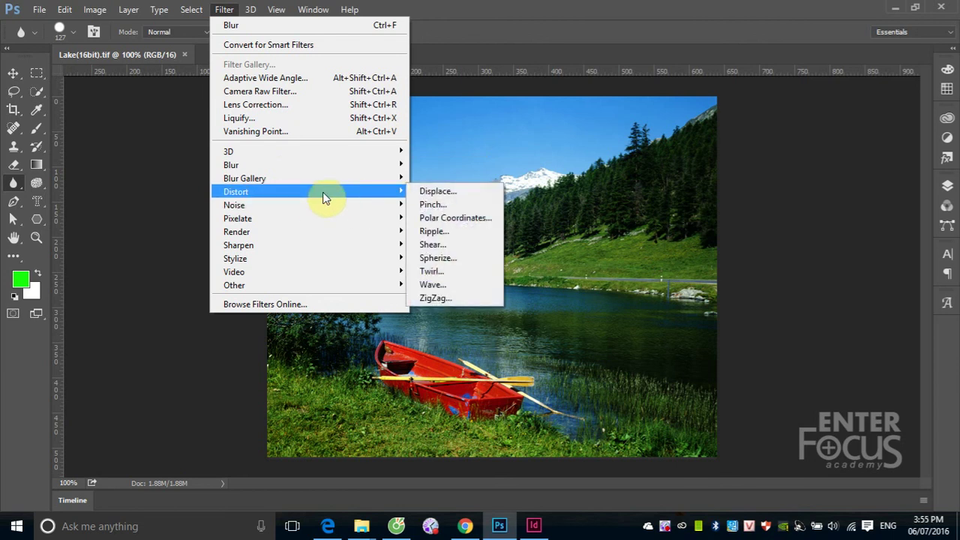
mouse_move(235, 192)
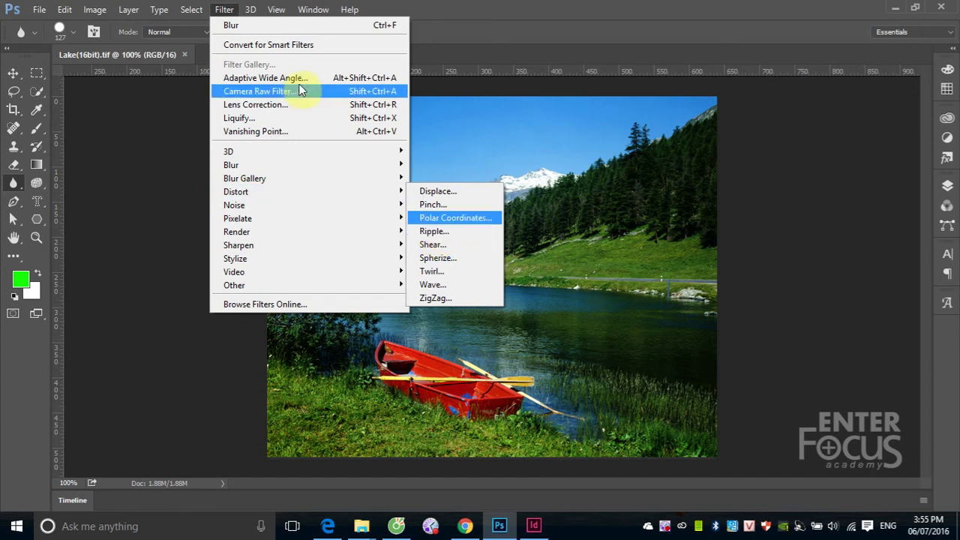
left_click(255, 64)
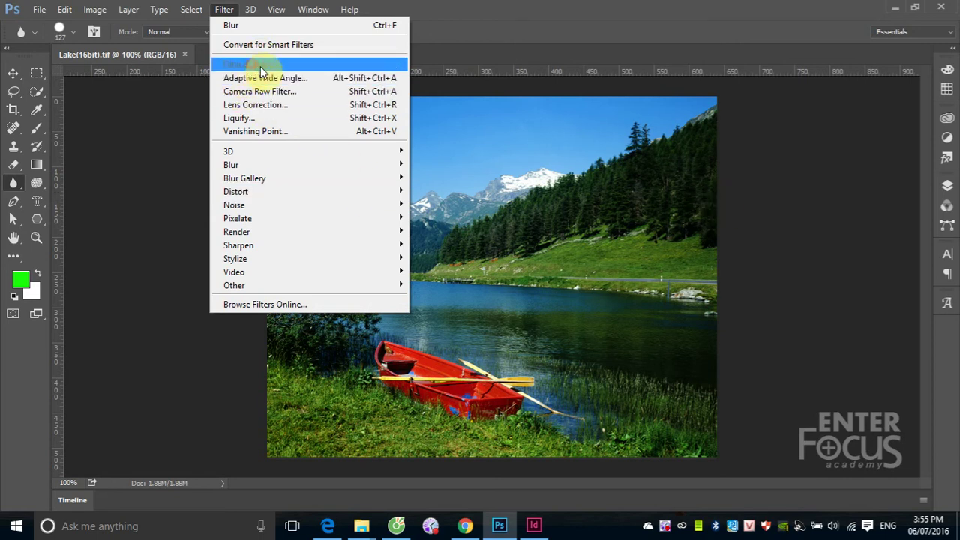
left_click(668, 237)
- Change the image mode to 8 Bits/Channel
left_click(95, 11)
mouse_move(103, 25)
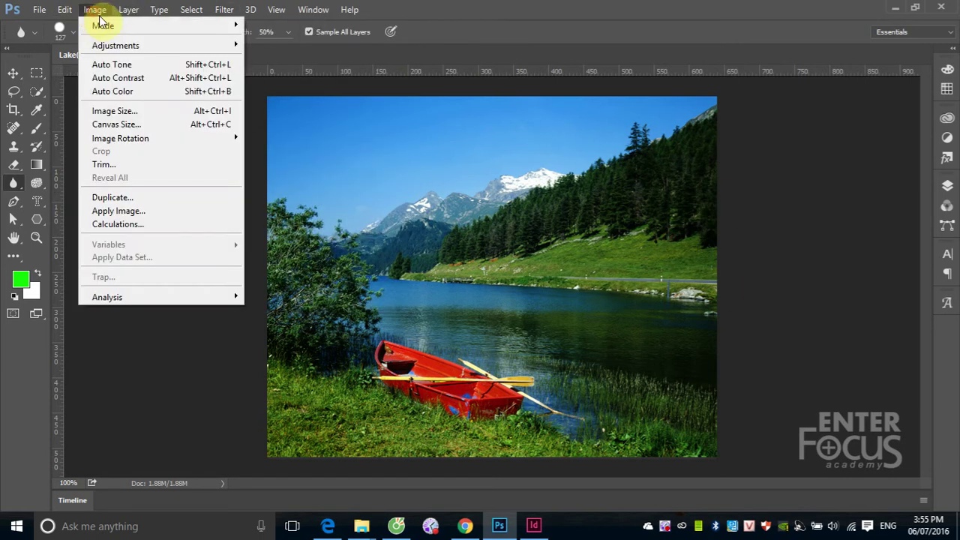
left_click(309, 140)
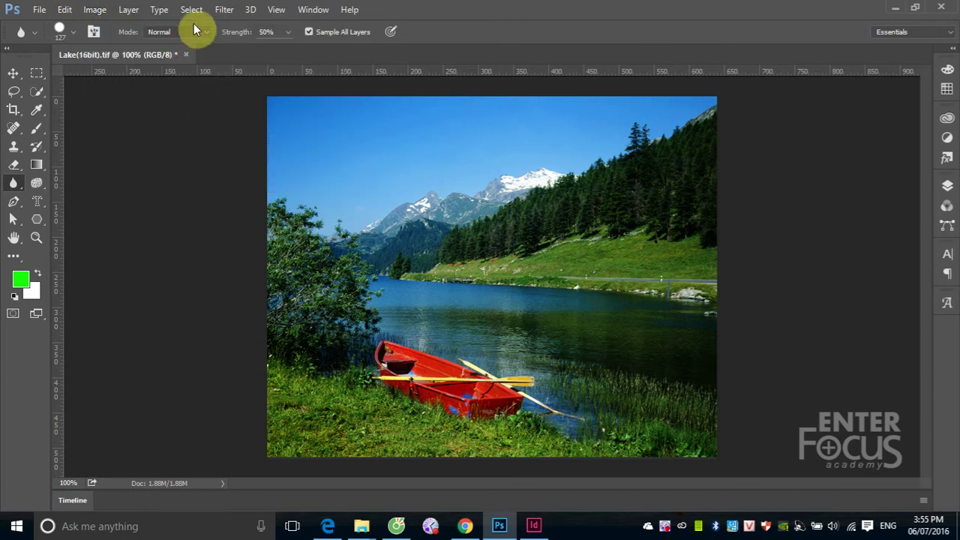
left_click(224, 9)
- Cancel the Dry Brush gallery preview and open Distort > Ripple at Amount 100%, Medium size
left_click(268, 66)
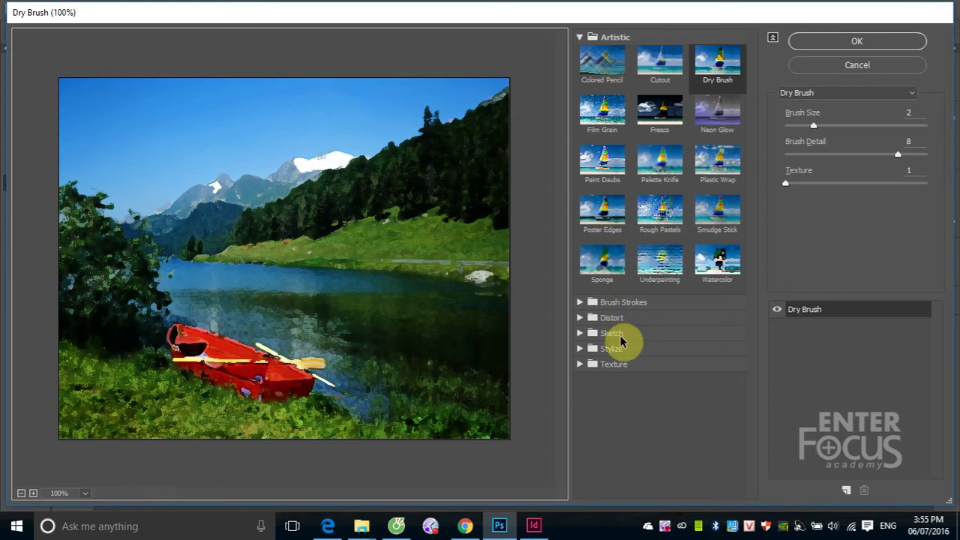
left_click(623, 319)
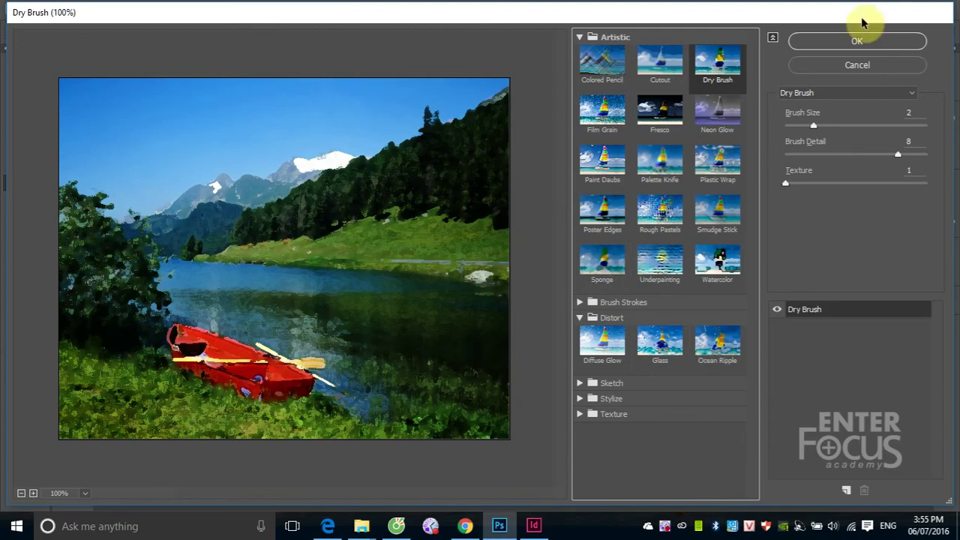
left_click(863, 66)
left_click(224, 10)
mouse_move(235, 192)
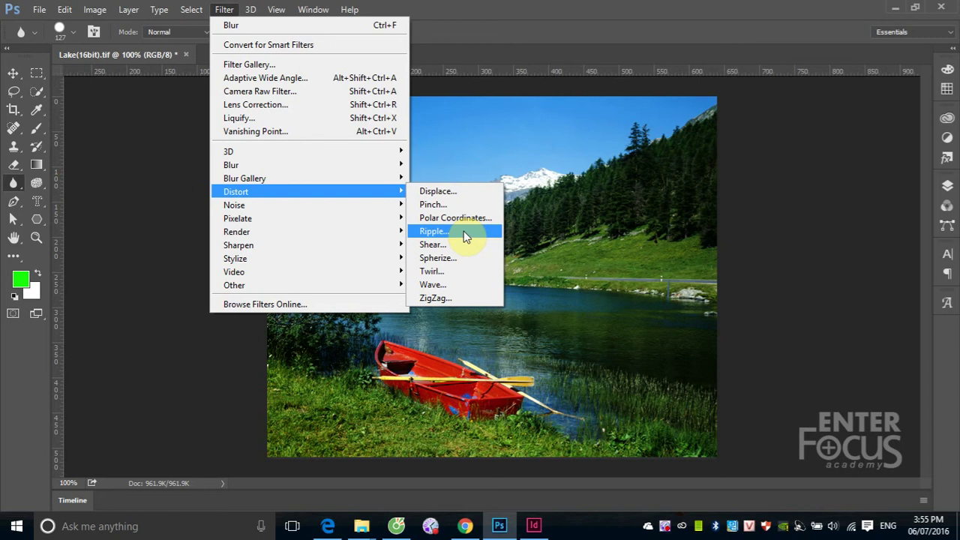
left_click(454, 231)
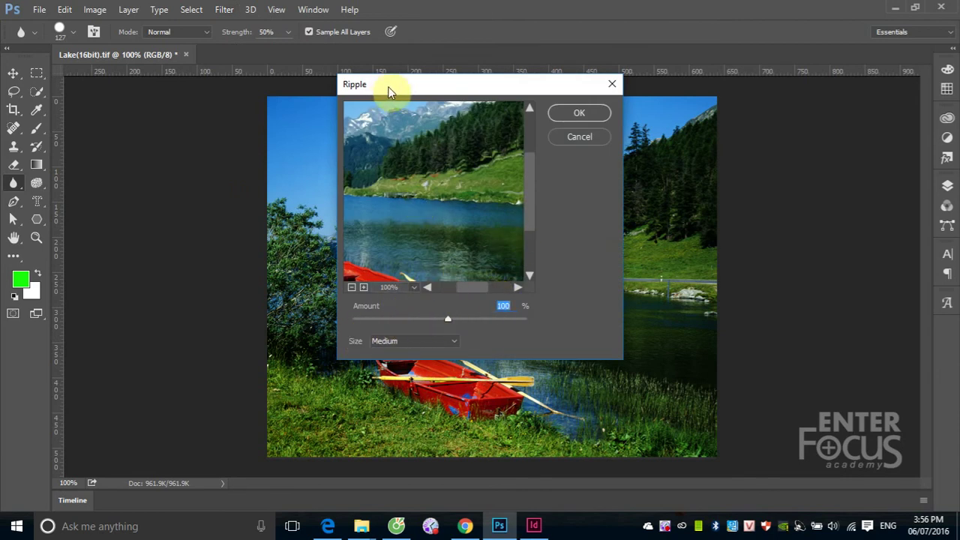
- Move the Ripple dialog aside and pan its preview over the sky, lake and red boat
mouse_move(390, 90)
left_mouse_down()
mouse_move(289, 109)
mouse_move(323, 113)
left_mouse_up()
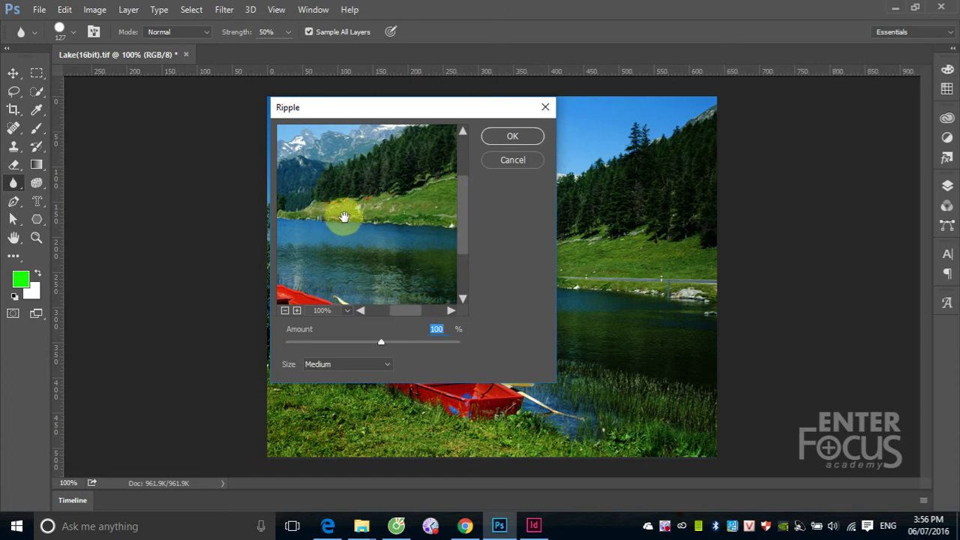
left_click_drag(343, 221, 433, 247)
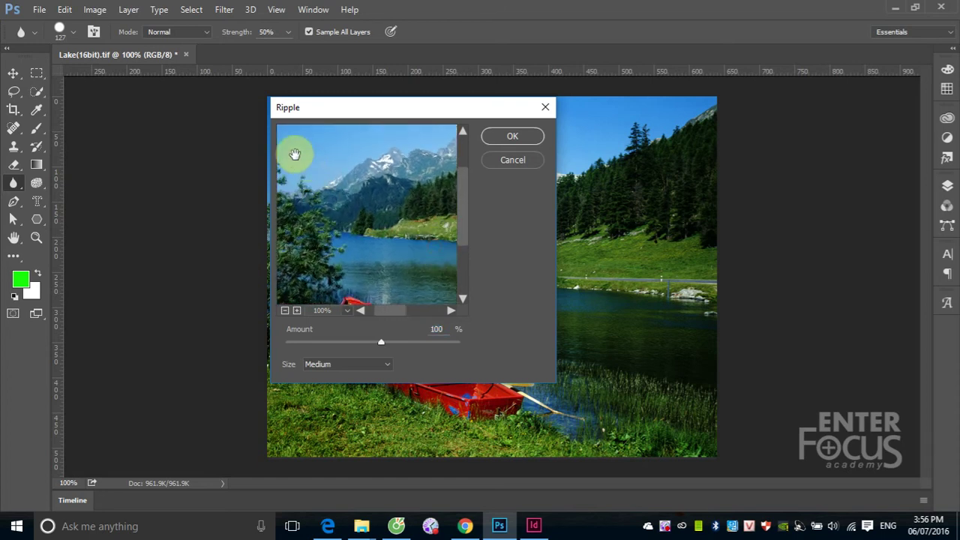
mouse_move(295, 153)
left_mouse_down()
mouse_move(411, 262)
mouse_move(293, 159)
left_mouse_up()
left_click_drag(425, 283, 331, 205)
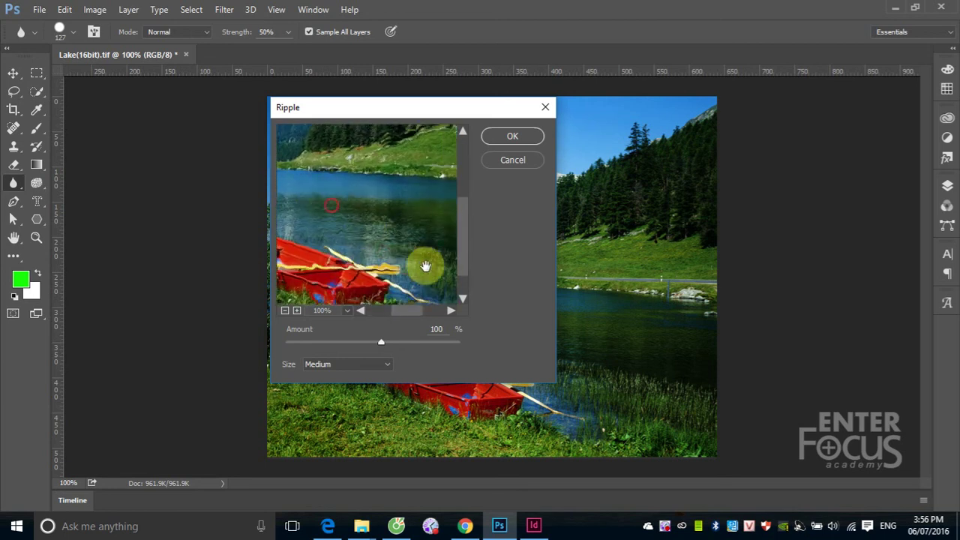
mouse_move(426, 266)
left_mouse_down()
mouse_move(345, 240)
mouse_move(350, 232)
mouse_move(408, 265)
left_mouse_up()
left_click_drag(317, 235, 346, 238)
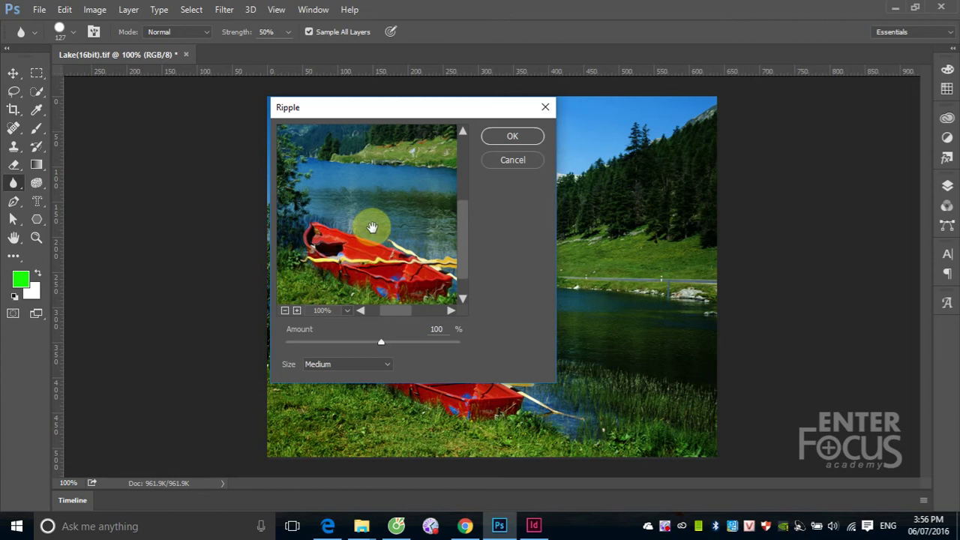
- Compare the Ripple preview with the original and try Small, Medium, then Large size
left_click(372, 228)
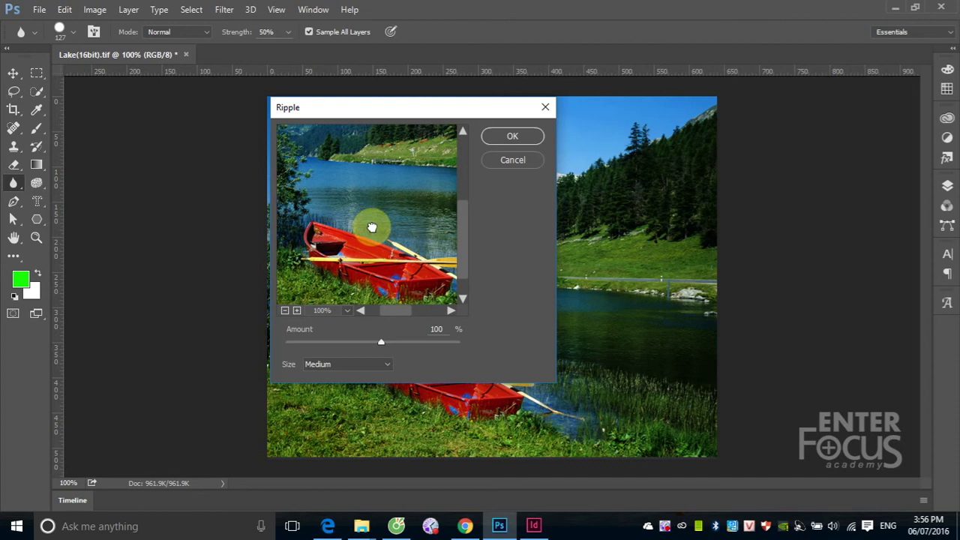
left_click(371, 226)
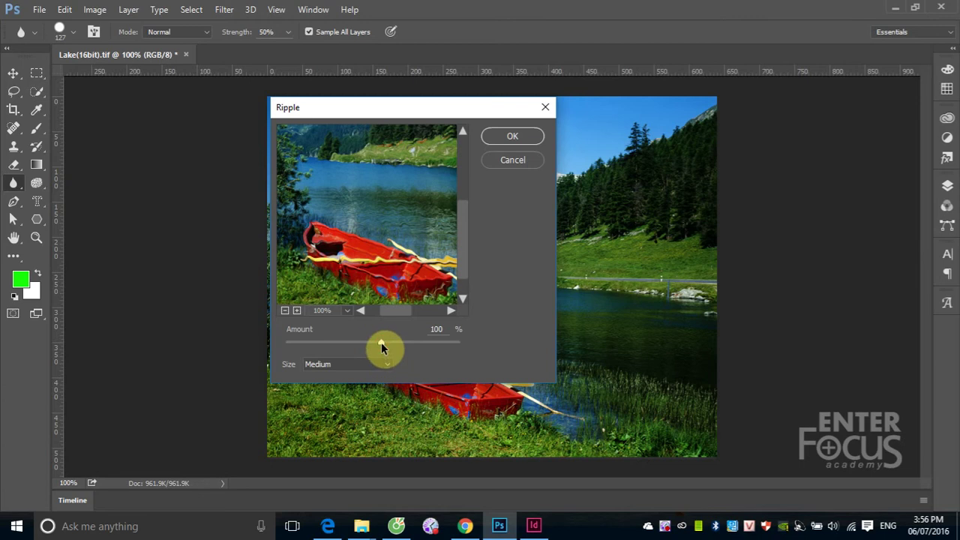
mouse_move(381, 342)
left_mouse_down()
mouse_move(457, 342)
mouse_move(292, 335)
mouse_move(458, 342)
mouse_move(315, 330)
mouse_move(429, 332)
mouse_move(360, 332)
left_mouse_up()
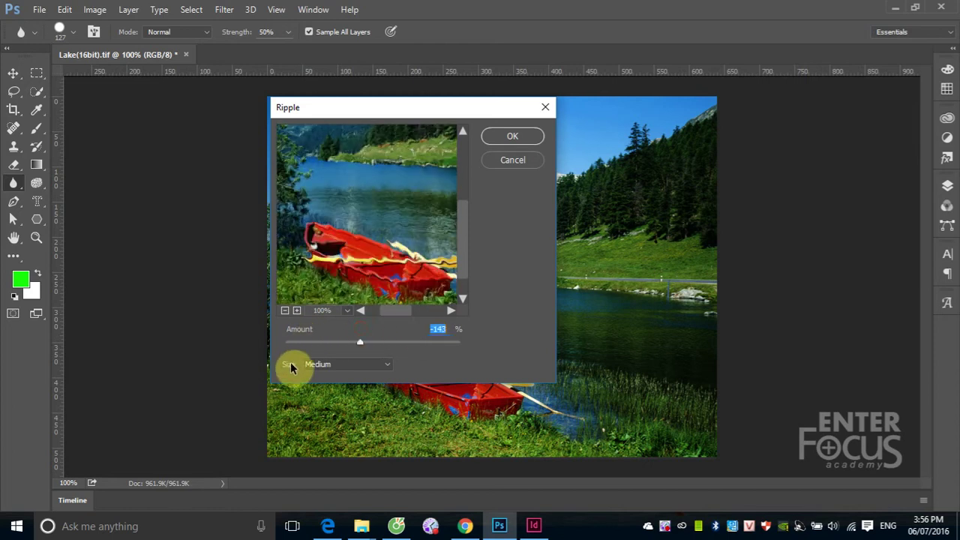
left_click(390, 368)
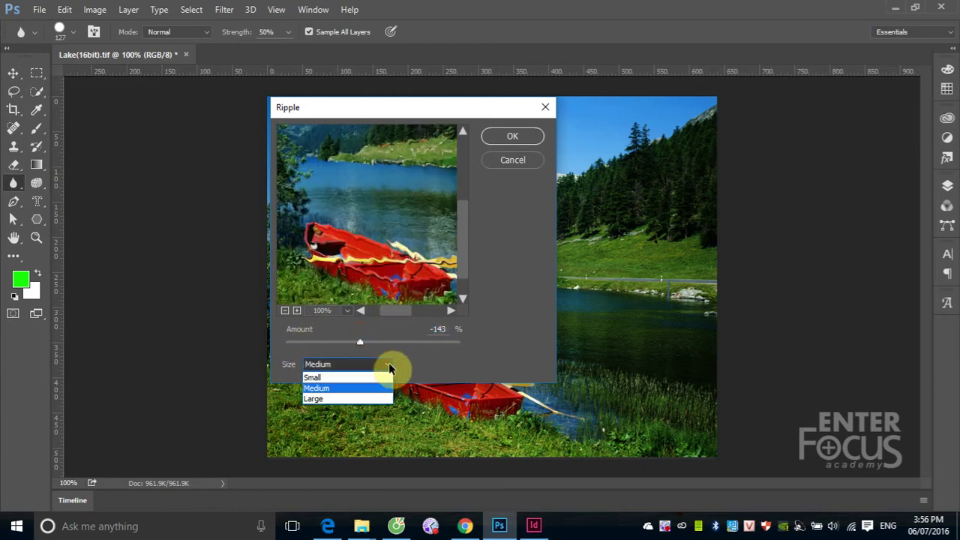
key("Up")
key("Return")
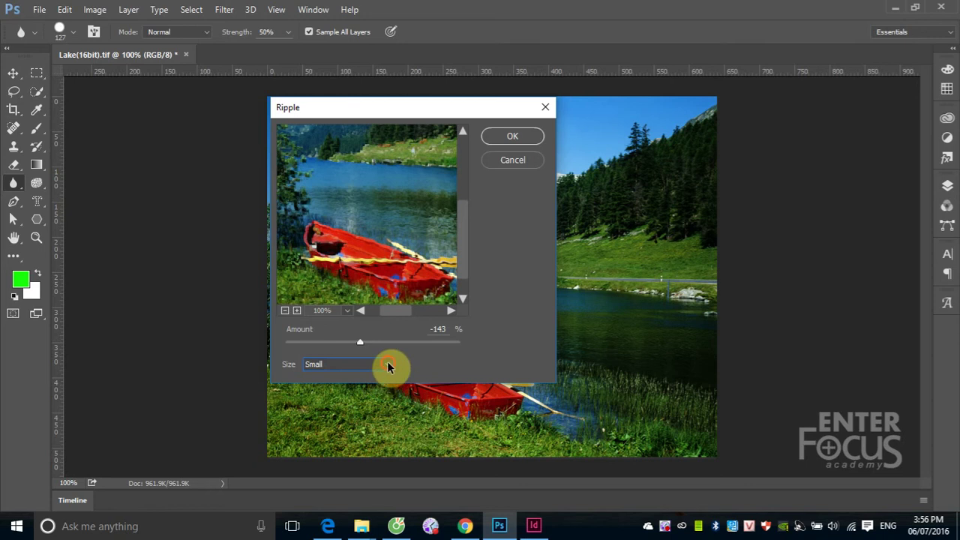
left_click(388, 366)
left_click(381, 386)
left_click(392, 365)
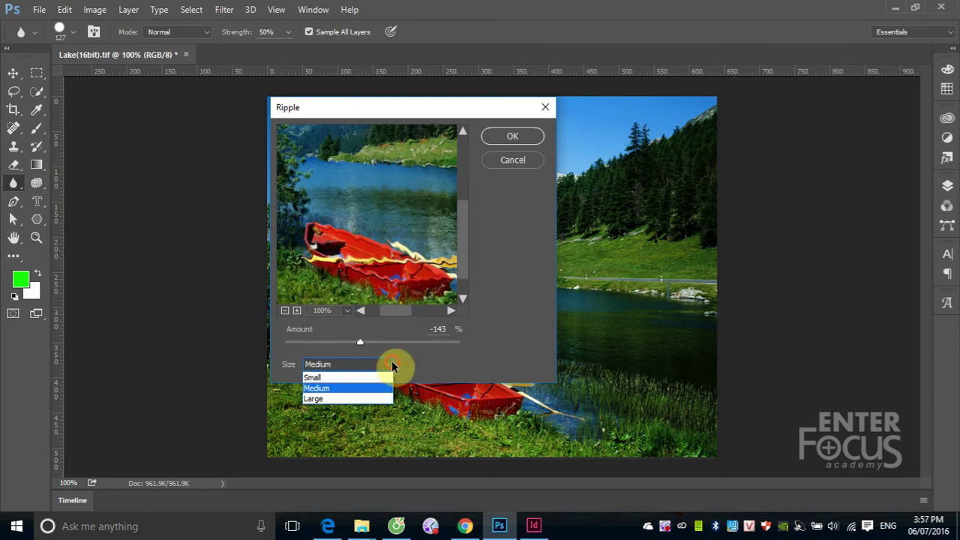
left_click(370, 397)
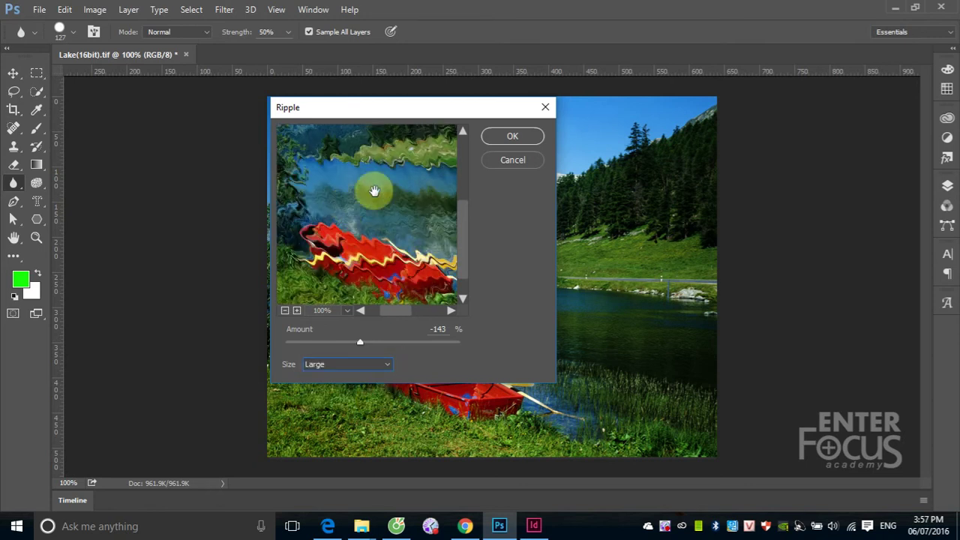
- Apply a Large Ripple at Amount -224%, then undo it back to the original photo
mouse_move(362, 343)
left_mouse_down()
mouse_move(321, 343)
mouse_move(450, 343)
mouse_move(305, 339)
mouse_move(430, 355)
mouse_move(356, 343)
mouse_move(405, 343)
mouse_move(356, 346)
left_mouse_up()
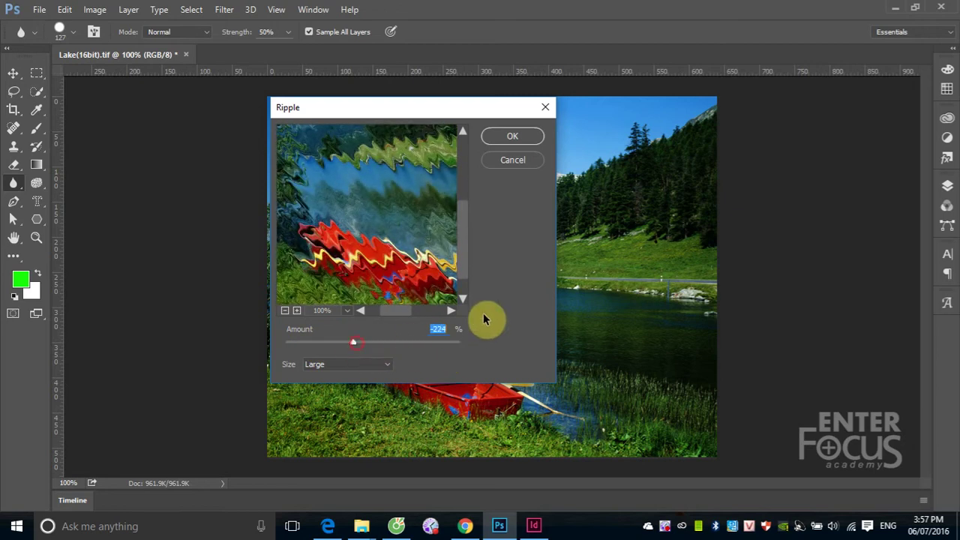
left_click(510, 138)
left_click_drag(529, 189, 555, 199)
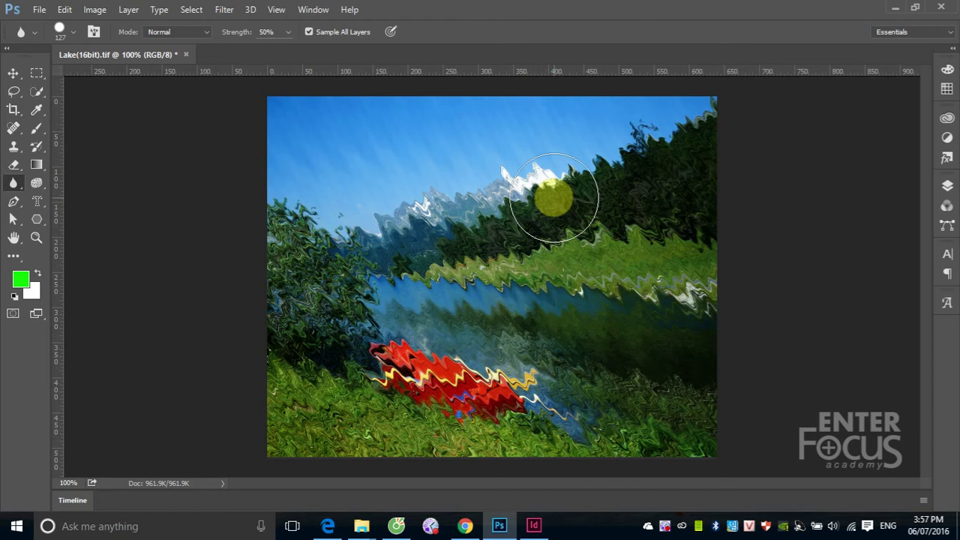
left_click(554, 199)
key("ctrl+alt+z")
key("ctrl+alt+z")
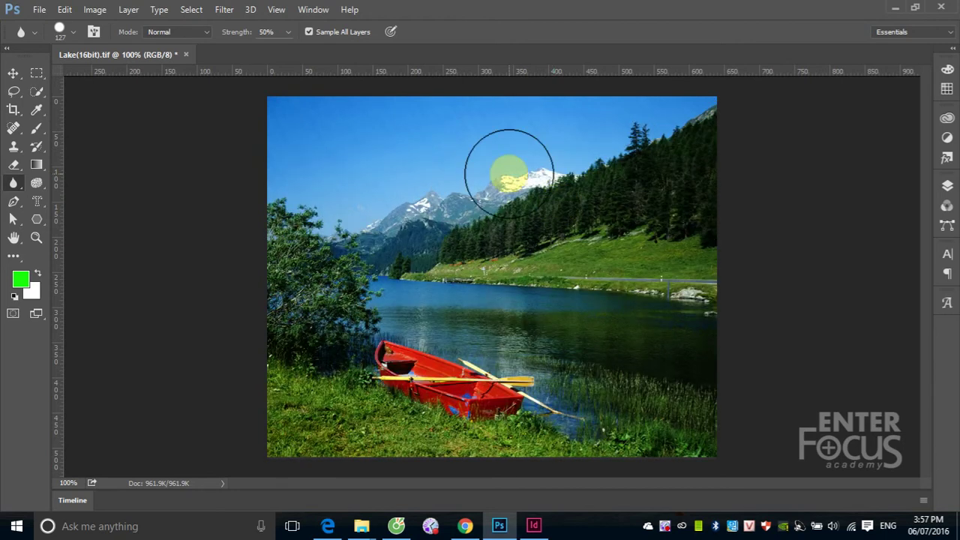
left_click_drag(297, 80, 316, 107)
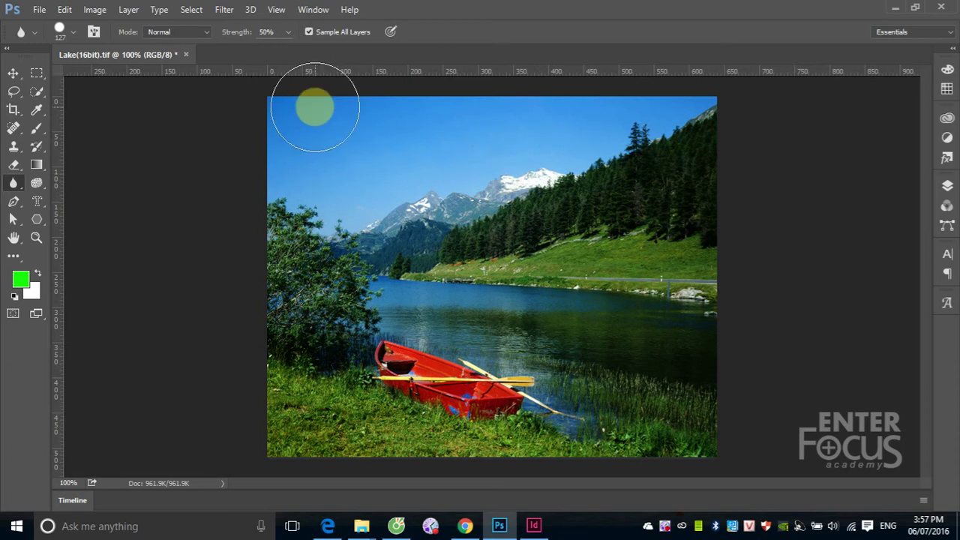
- Open the Shear filter on the lake photo, move its dialog aside, and add a point on the shear line
left_click(224, 9)
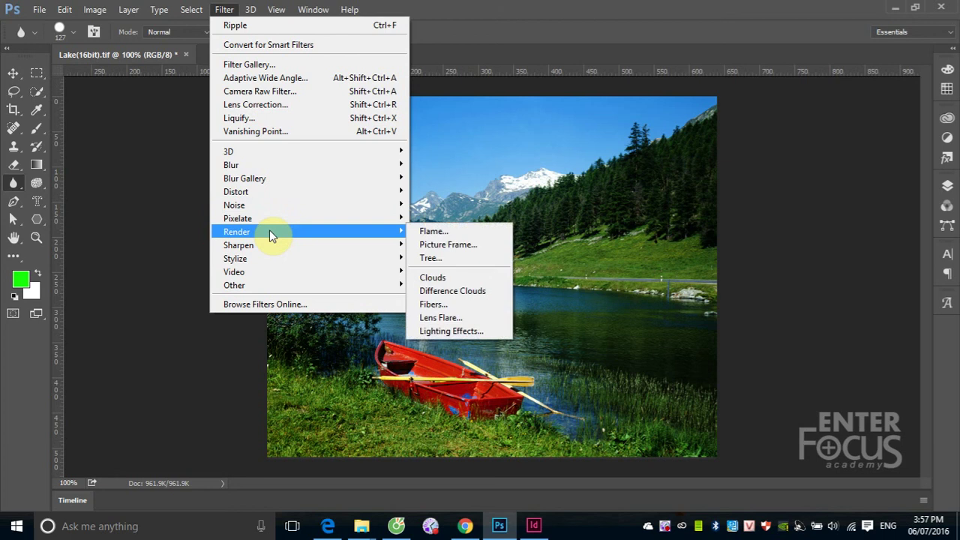
mouse_move(235, 192)
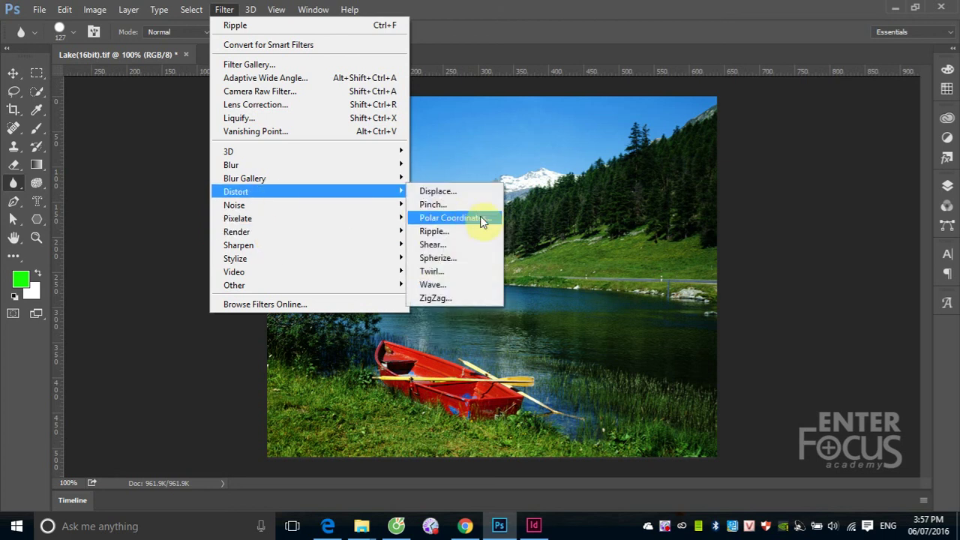
left_click(444, 245)
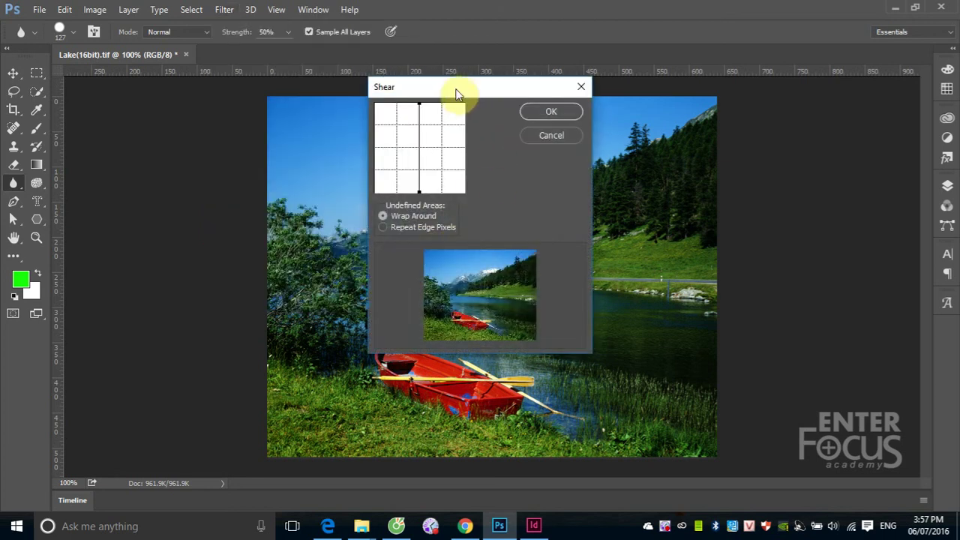
mouse_move(456, 86)
left_mouse_down()
mouse_move(617, 158)
mouse_move(557, 159)
mouse_move(605, 160)
left_mouse_up()
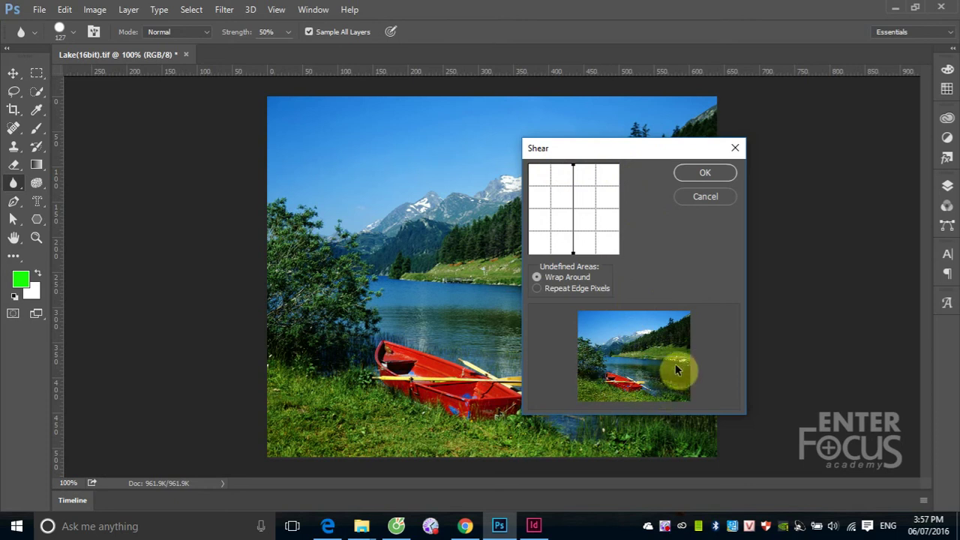
left_click(573, 187)
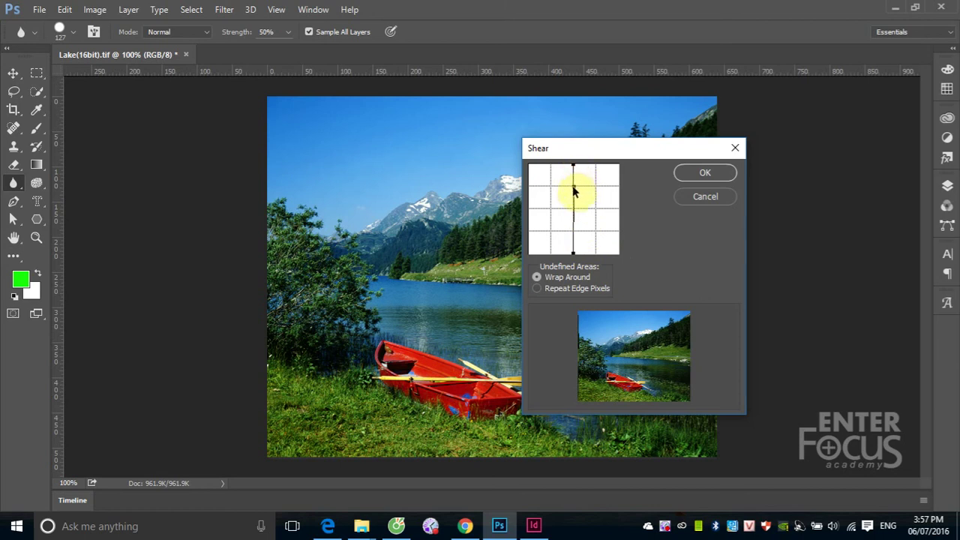
left_click(574, 187)
- Drag shear line points into an S-curve, preview it, then cancel without applying
left_click_drag(573, 189, 597, 188)
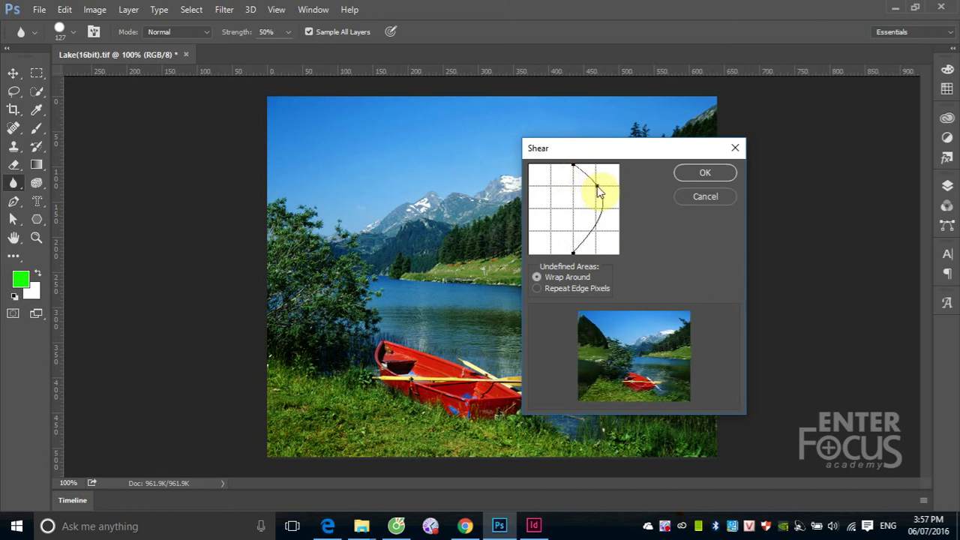
left_click_drag(603, 214, 554, 199)
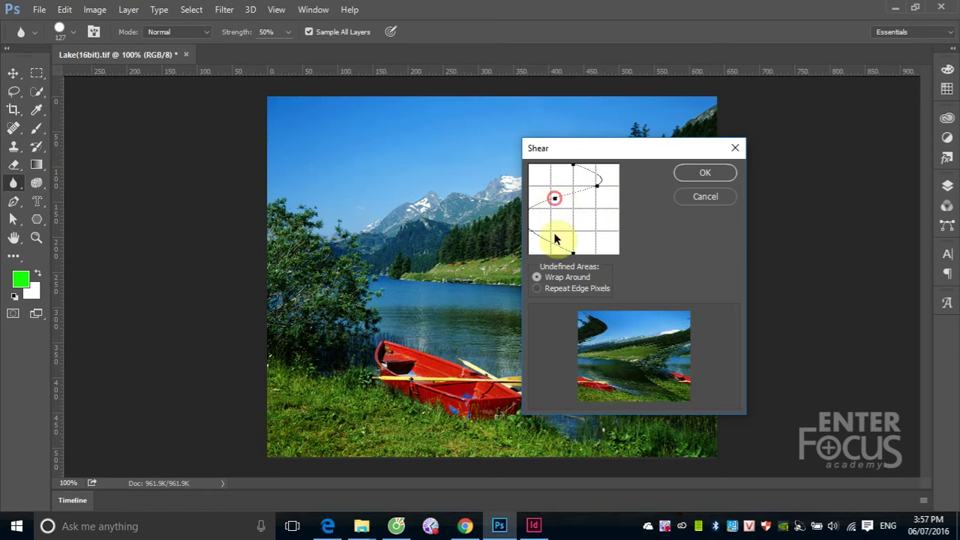
left_click_drag(542, 236, 601, 224)
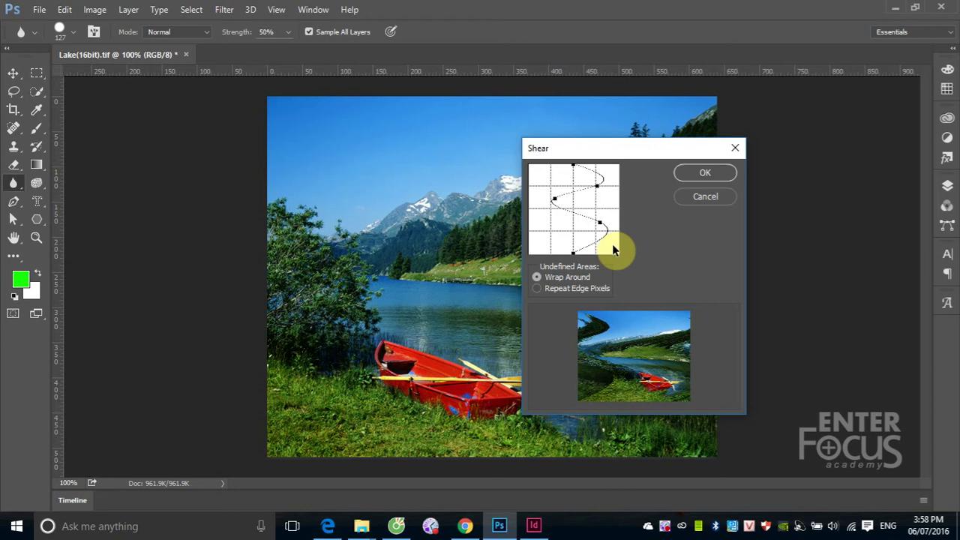
left_click_drag(576, 254, 527, 253)
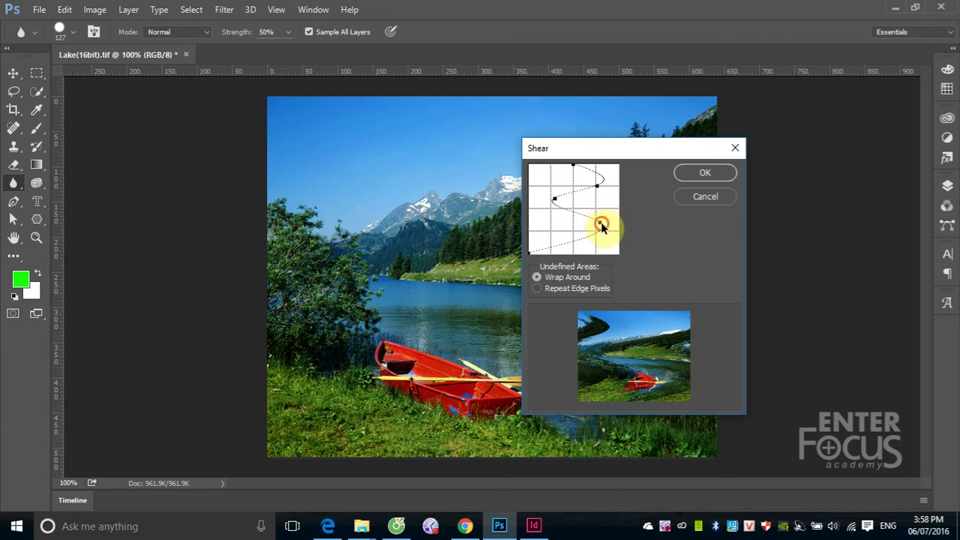
left_click_drag(600, 222, 681, 223)
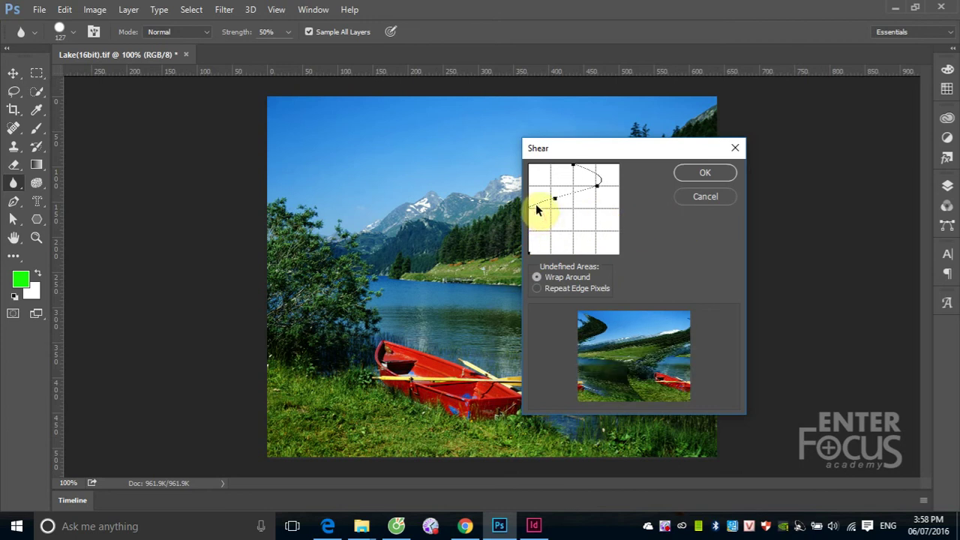
mouse_move(540, 212)
left_mouse_down()
mouse_move(608, 233)
mouse_move(584, 232)
left_mouse_up()
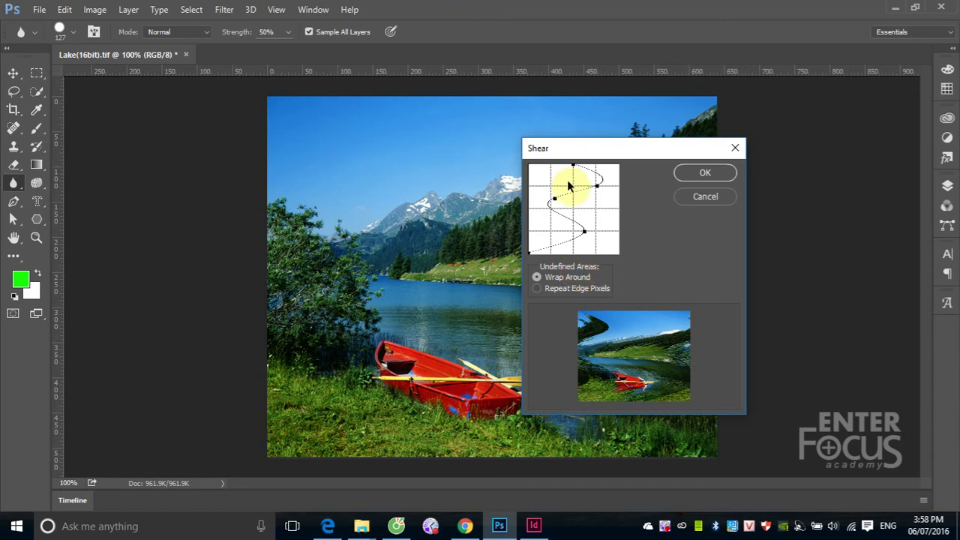
left_click(716, 197)
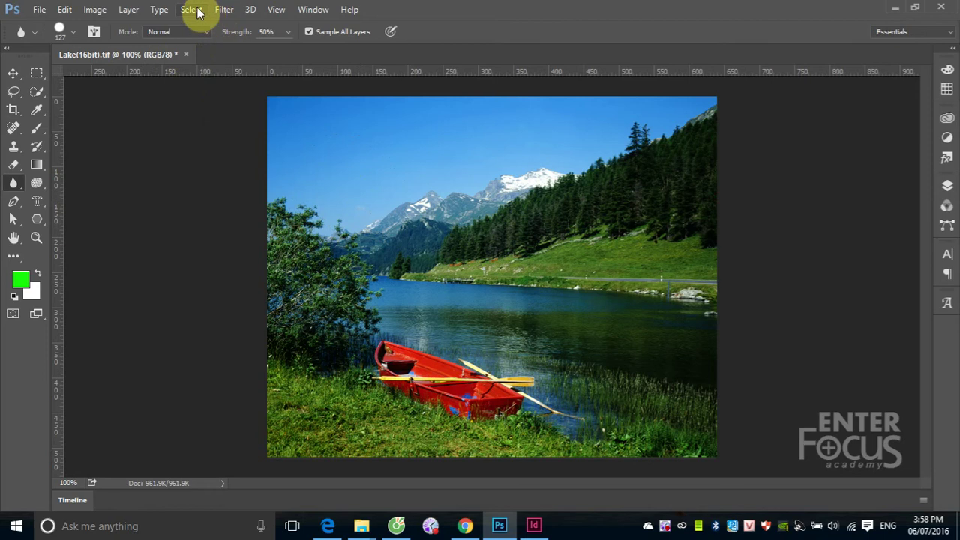
- Open Spherize with the whole photo in preview, then try a -100 pinch and a bulge
left_click(224, 9)
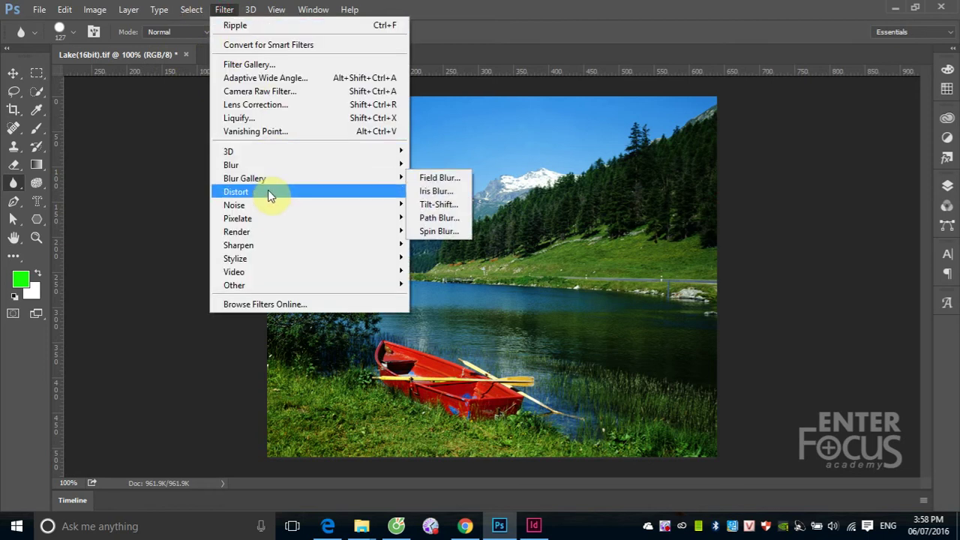
mouse_move(235, 191)
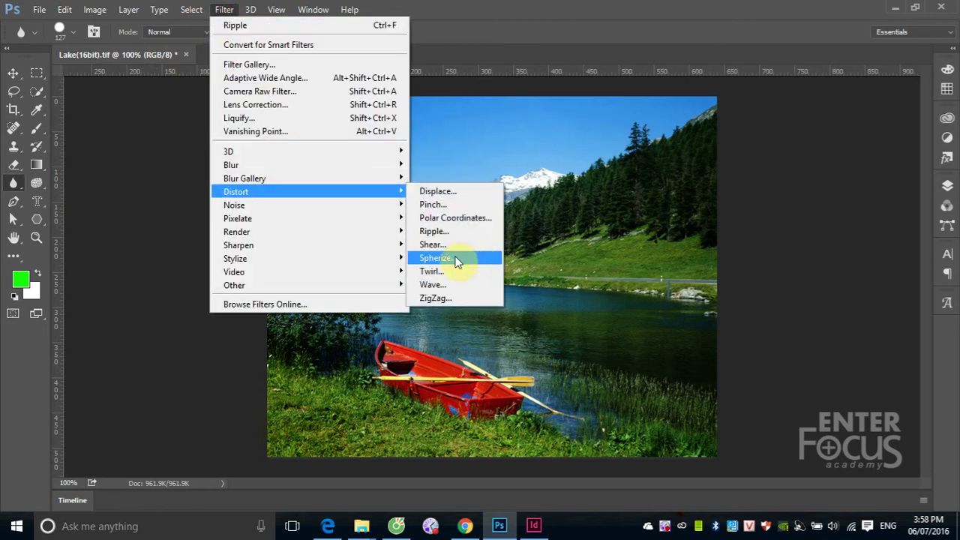
left_click(454, 258)
left_click_drag(515, 88, 288, 101)
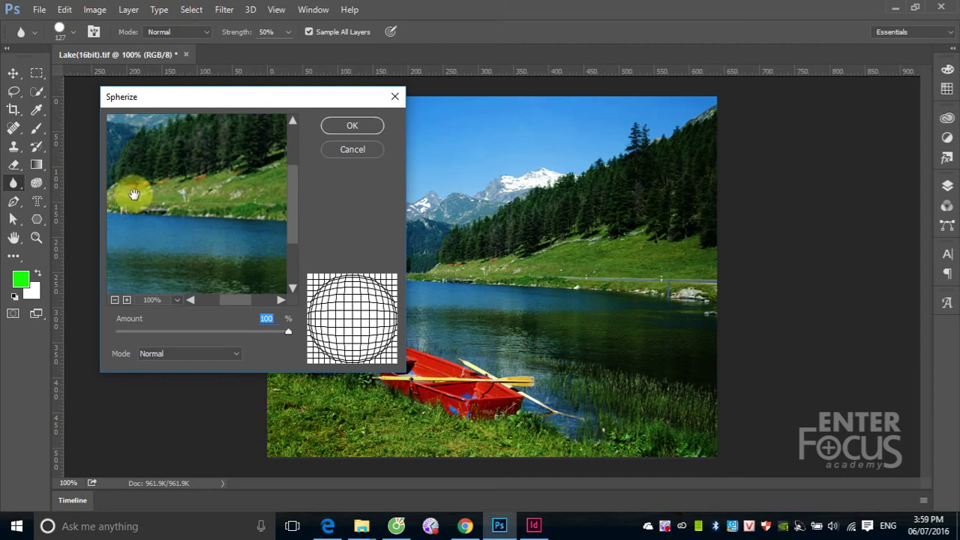
left_click(115, 300)
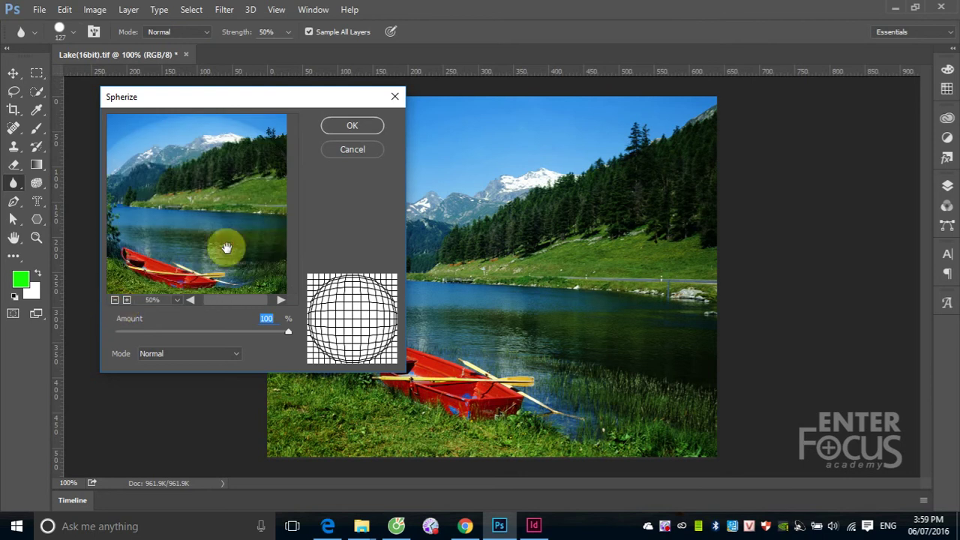
left_click_drag(288, 331, 116, 334)
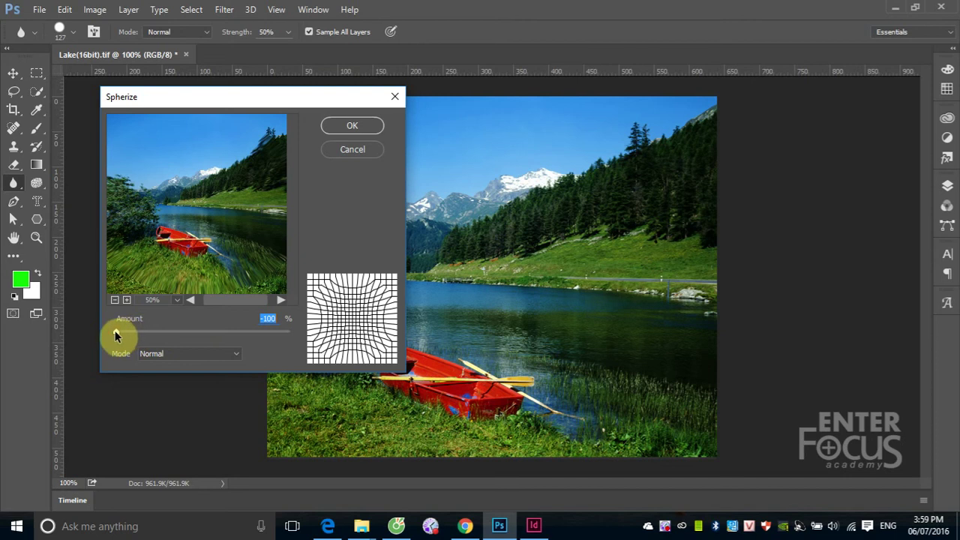
mouse_move(115, 336)
left_mouse_down()
mouse_move(290, 331)
mouse_move(184, 330)
mouse_move(233, 332)
left_mouse_up()
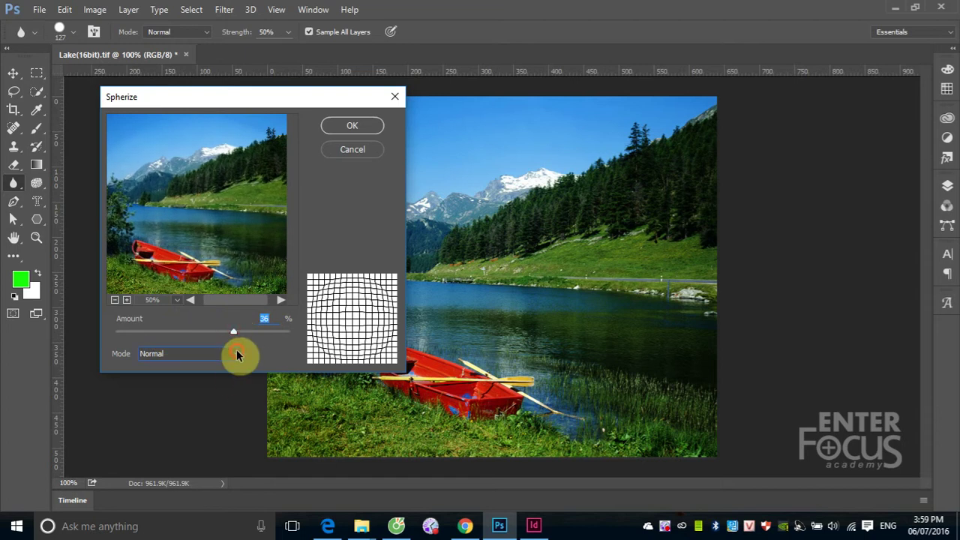
- Preview Spherize in Horizontal only and Vertical only modes, then return to Normal
left_click(236, 353)
left_click(213, 379)
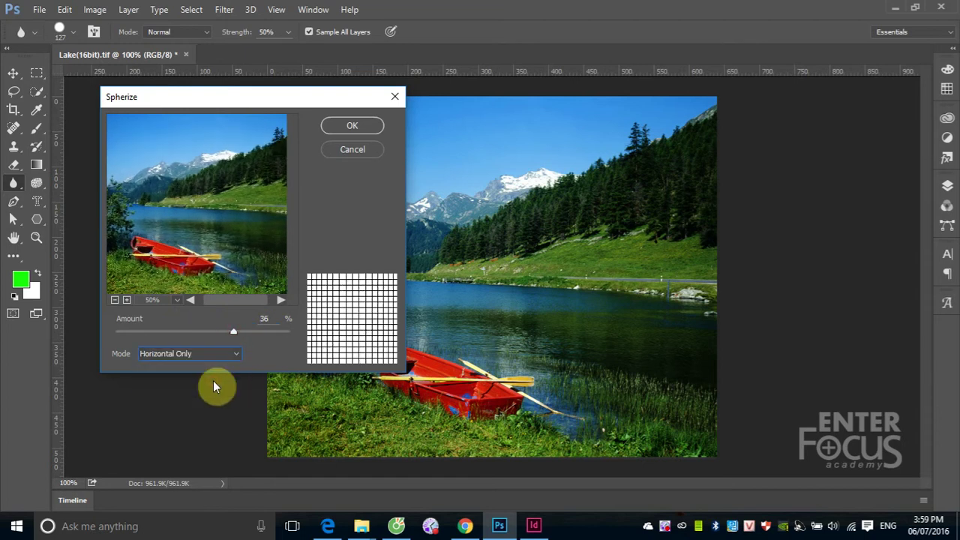
left_click(235, 354)
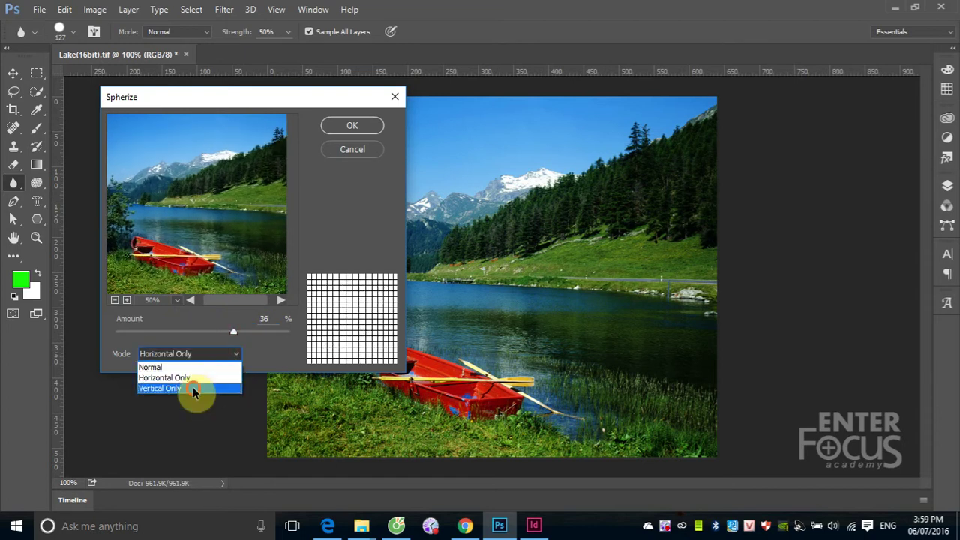
left_click(193, 388)
left_click(238, 353)
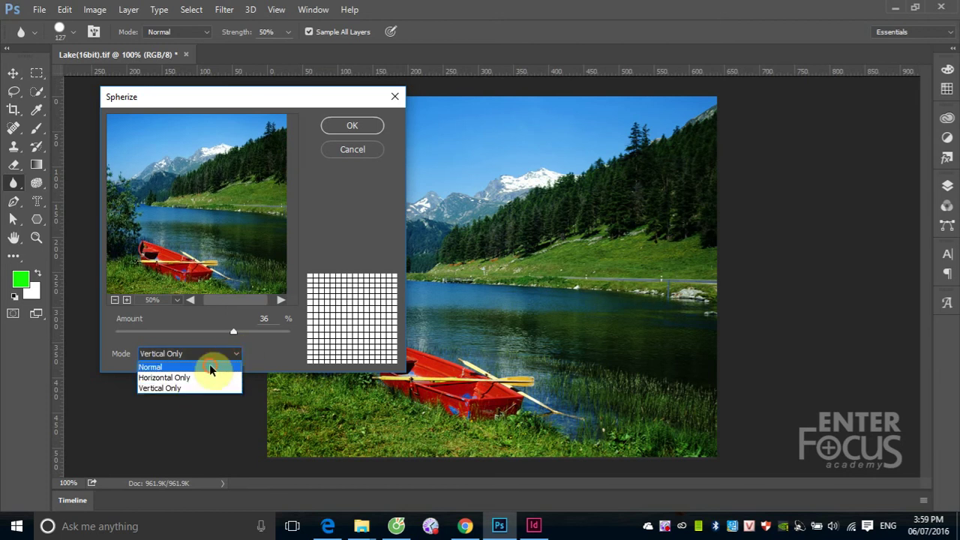
left_click(209, 367)
- Apply Spherize at Amount 62%, then undo it
mouse_move(233, 336)
left_mouse_down()
mouse_move(128, 332)
mouse_move(268, 341)
mouse_move(279, 325)
mouse_move(114, 332)
mouse_move(246, 335)
mouse_move(256, 333)
mouse_move(132, 327)
mouse_move(275, 322)
mouse_move(135, 326)
mouse_move(257, 322)
left_mouse_up()
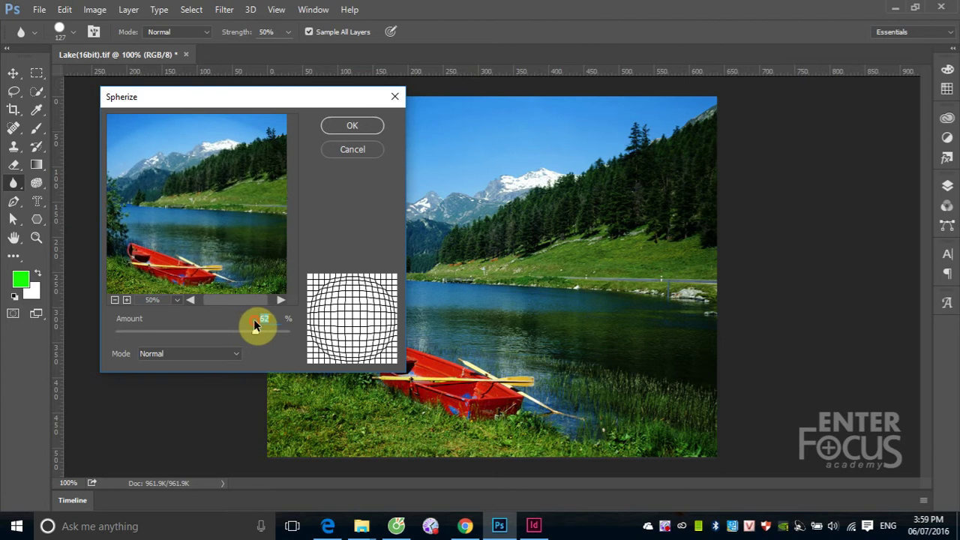
left_click(359, 126)
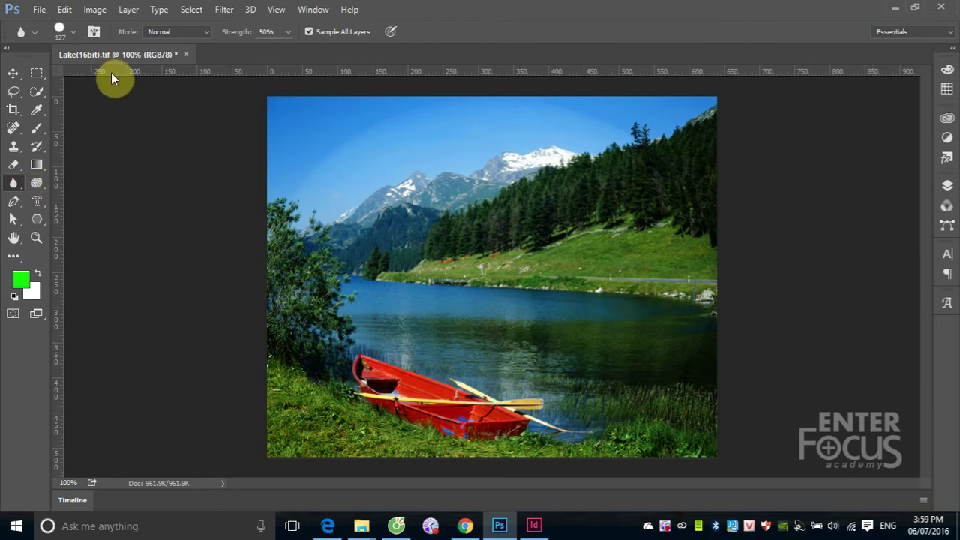
key("ctrl+z")
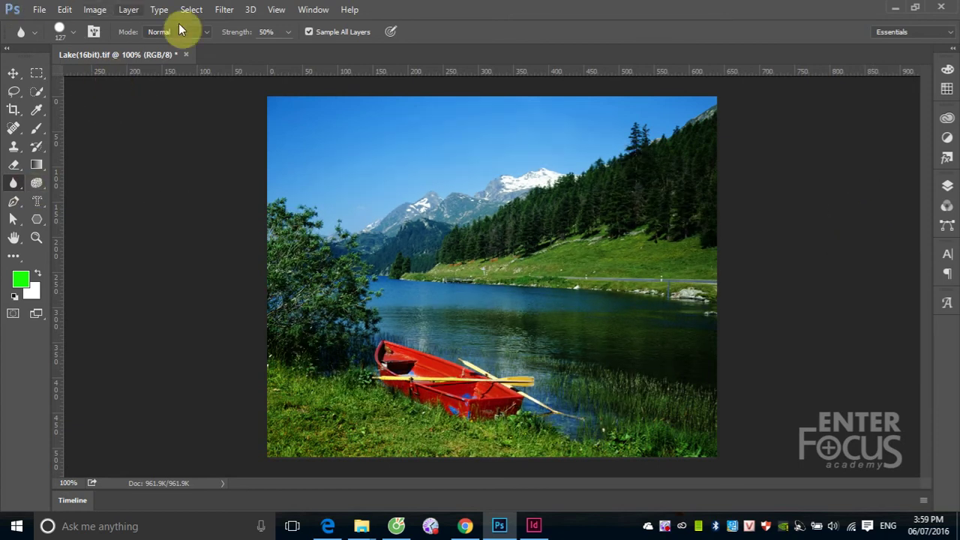
- Apply a Twirl at Angle -999 to the lake photo, then undo it
left_click(224, 11)
left_click(274, 193)
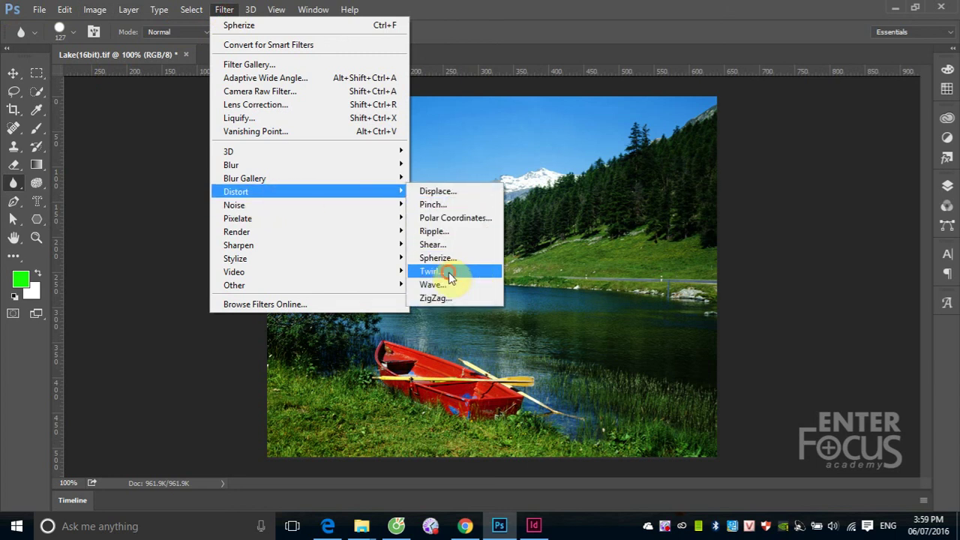
left_click(450, 271)
left_click_drag(514, 93, 664, 93)
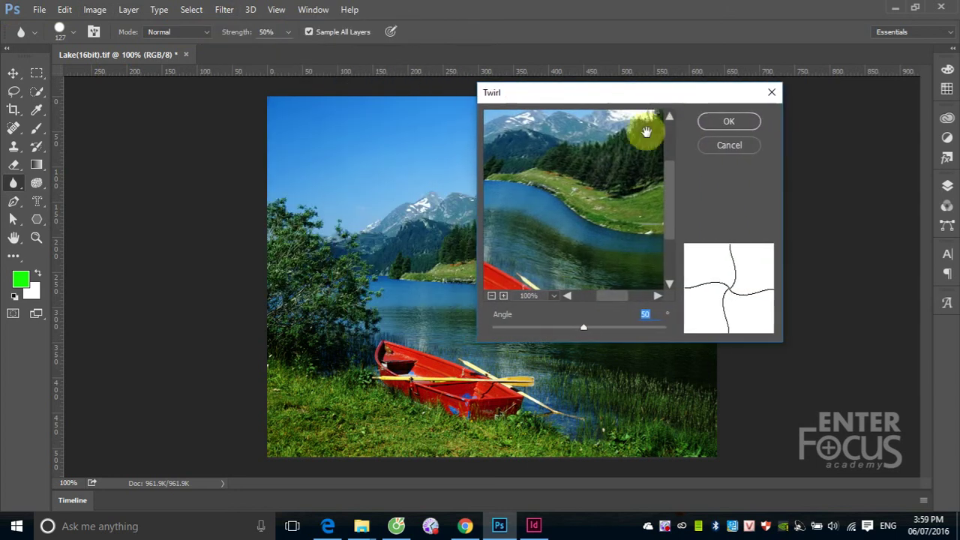
mouse_move(582, 327)
left_mouse_down()
mouse_move(632, 333)
mouse_move(492, 330)
left_mouse_up()
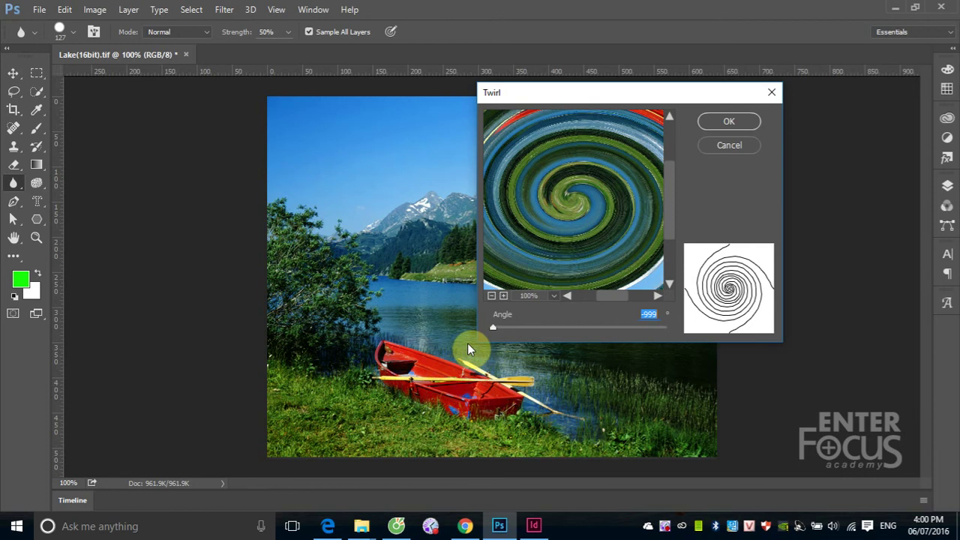
left_click(739, 126)
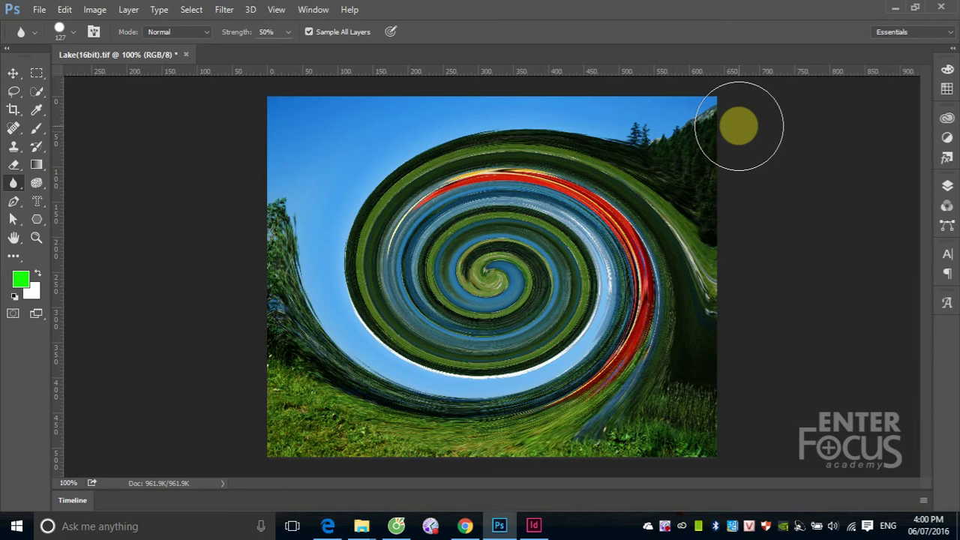
key("ctrl+z")
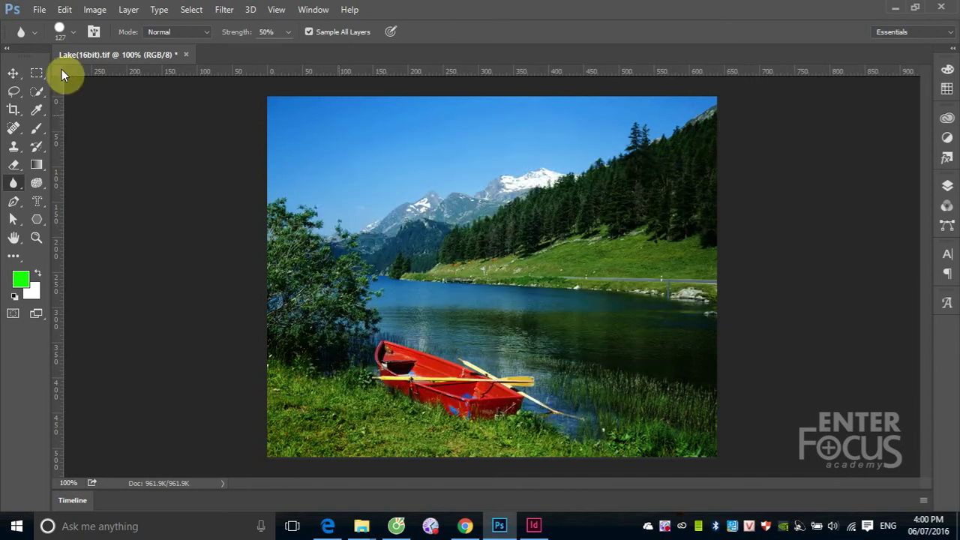
left_click(224, 9)
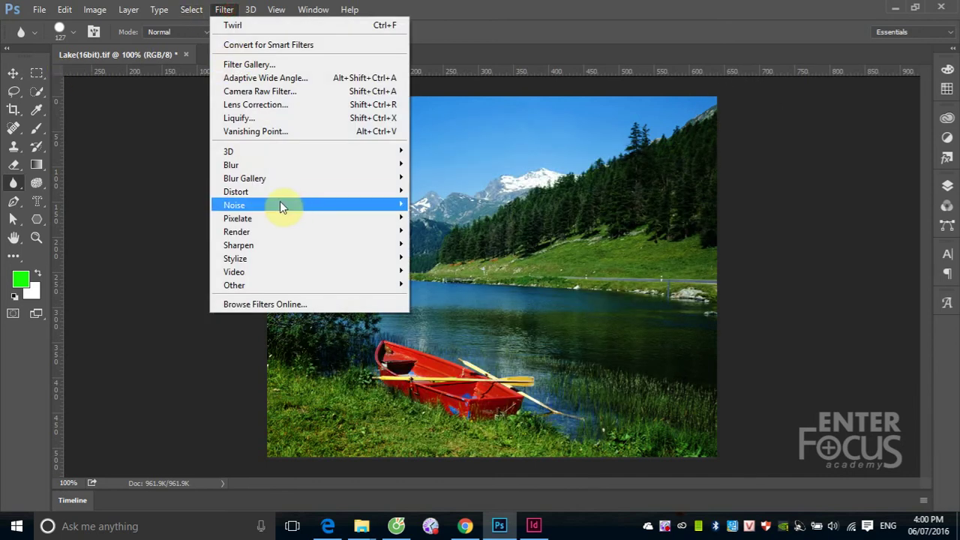
- Open the Wave filter and set 9 generators with wavelength 43–160
left_click(274, 191)
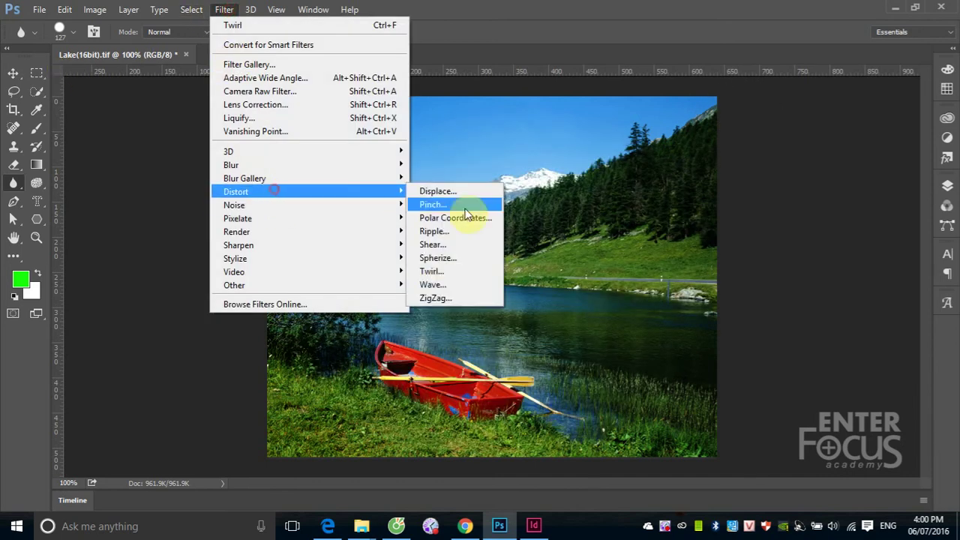
left_click(452, 286)
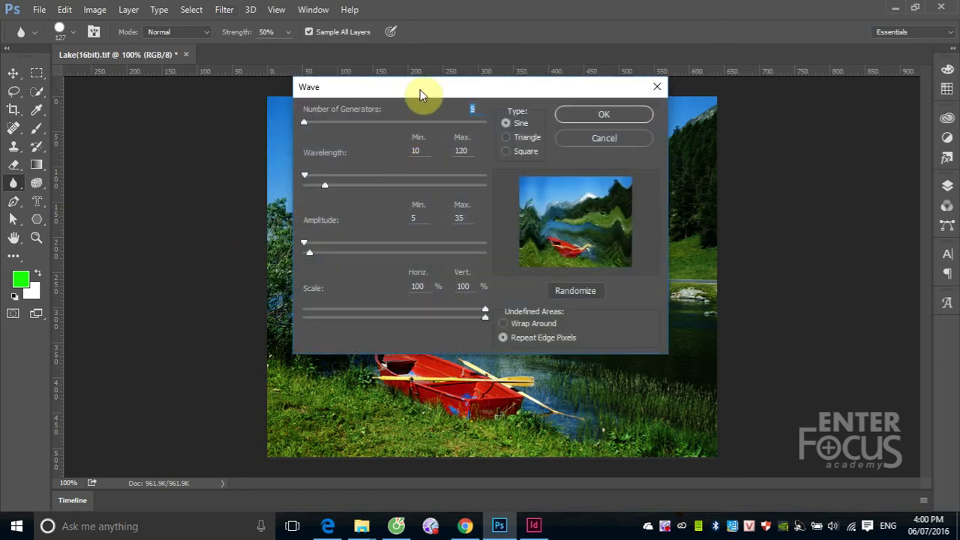
left_click_drag(420, 94, 285, 132)
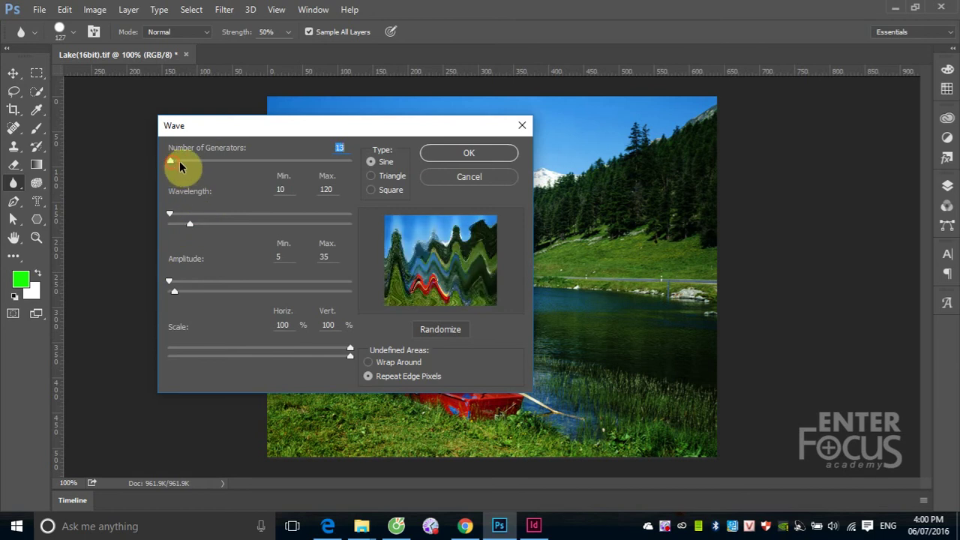
mouse_move(170, 162)
left_mouse_down()
mouse_move(193, 161)
mouse_move(172, 170)
left_mouse_up()
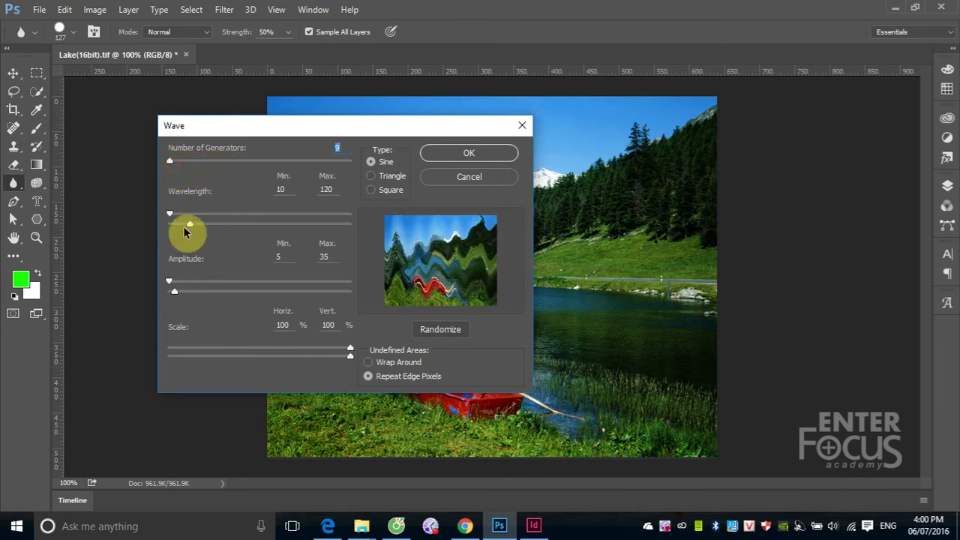
mouse_move(171, 215)
left_mouse_down()
mouse_move(216, 217)
mouse_move(185, 216)
left_mouse_up()
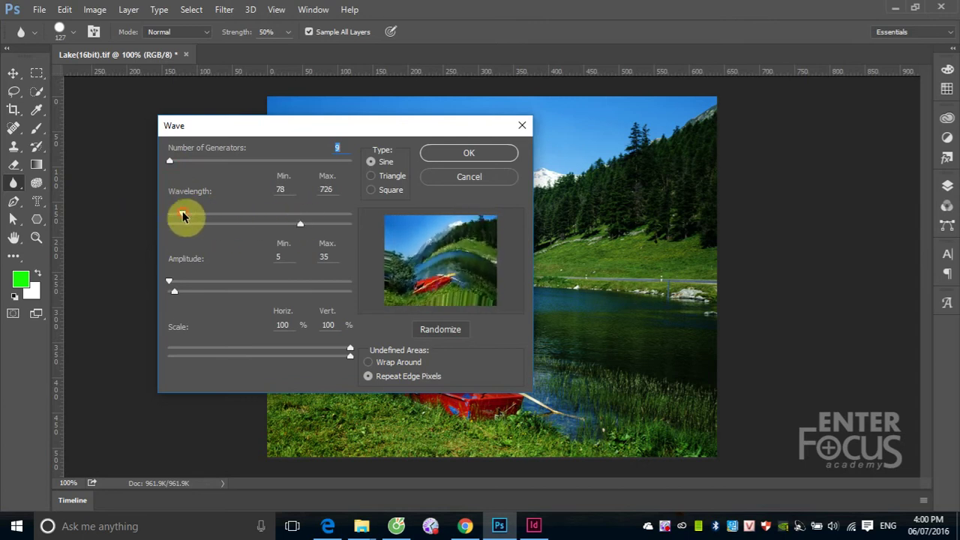
left_click_drag(186, 215, 182, 215)
mouse_move(299, 224)
left_mouse_down()
mouse_move(175, 229)
mouse_move(258, 230)
mouse_move(195, 225)
left_mouse_up()
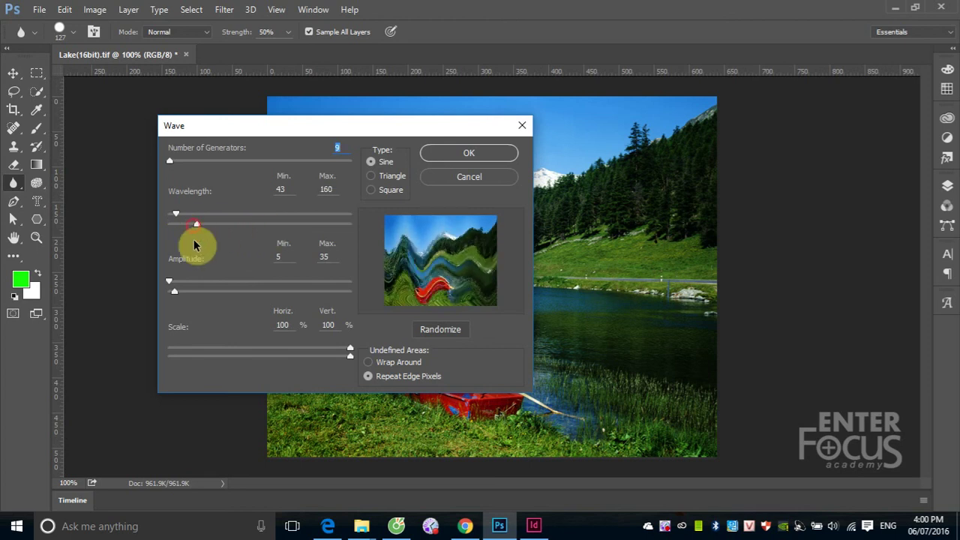
- Set wave amplitude 1–52 and scale 1% horizontal, 50% vertical, then apply
left_click_drag(169, 283, 242, 285)
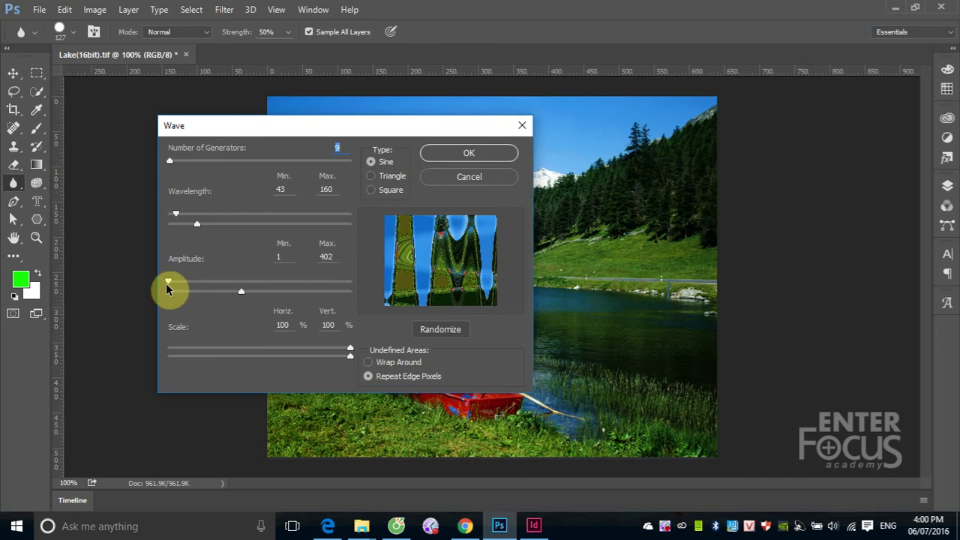
left_click_drag(240, 294, 190, 293)
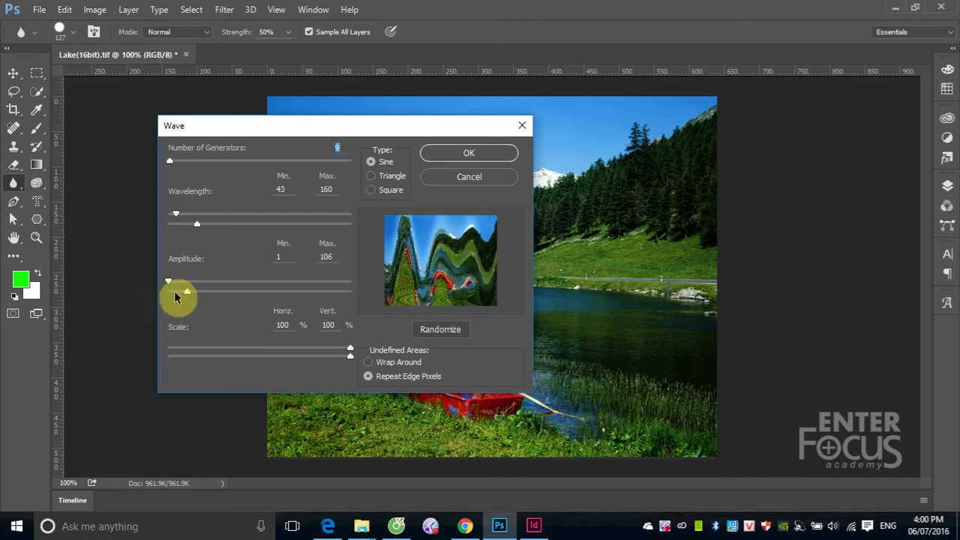
left_click_drag(190, 294, 177, 294)
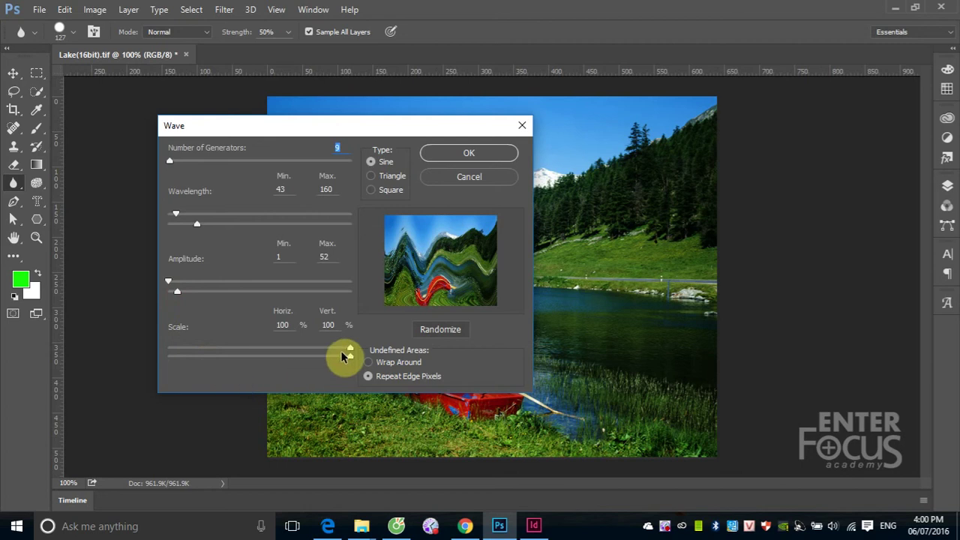
left_click_drag(350, 349, 170, 348)
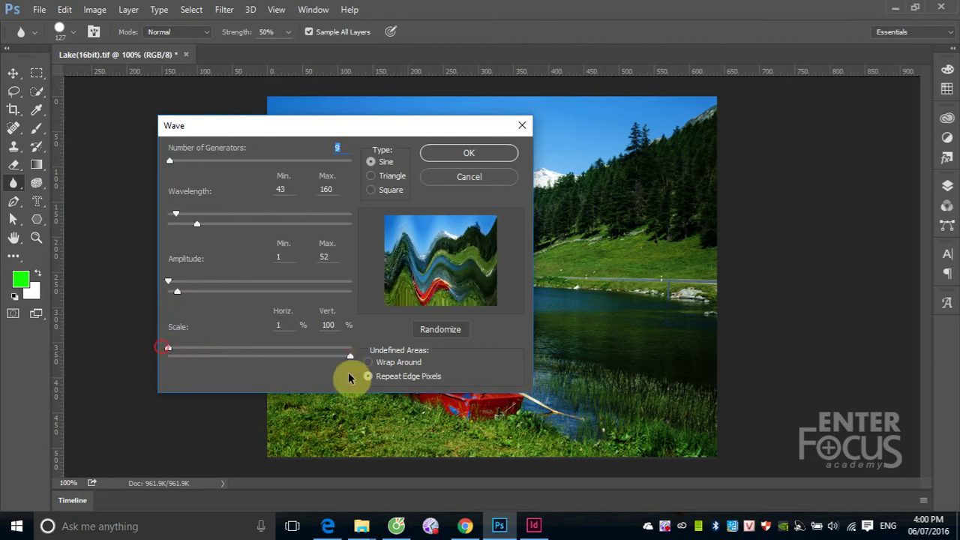
mouse_move(350, 356)
left_mouse_down()
mouse_move(168, 354)
mouse_move(257, 366)
left_mouse_up()
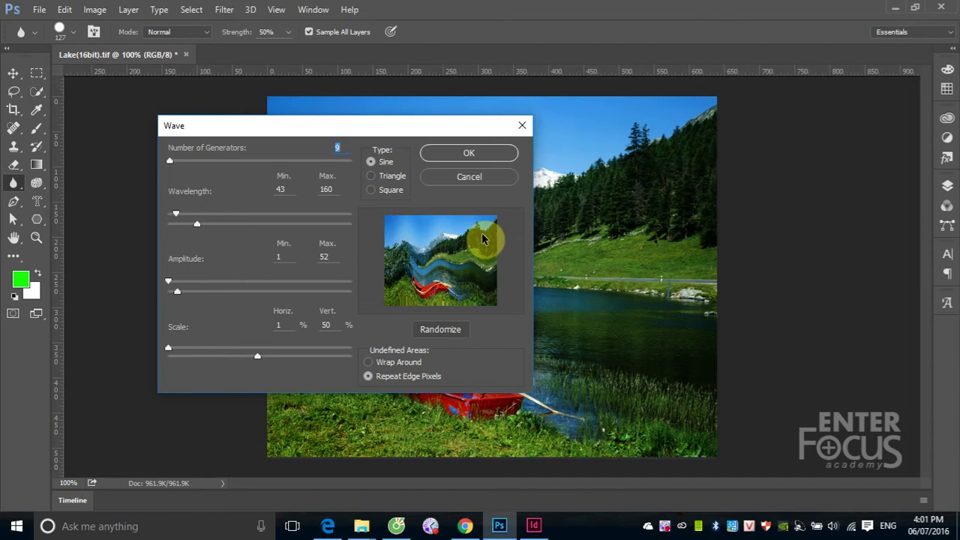
left_click(471, 153)
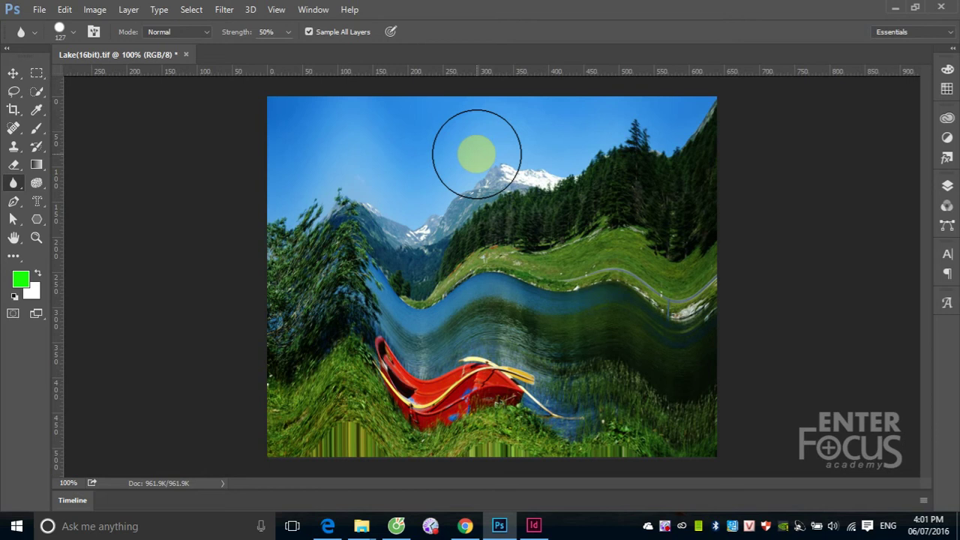
- Undo the wave, preview ZigZag Pond Ripples at Amount 35, Ridges 20, then cancel
key("ctrl+z")
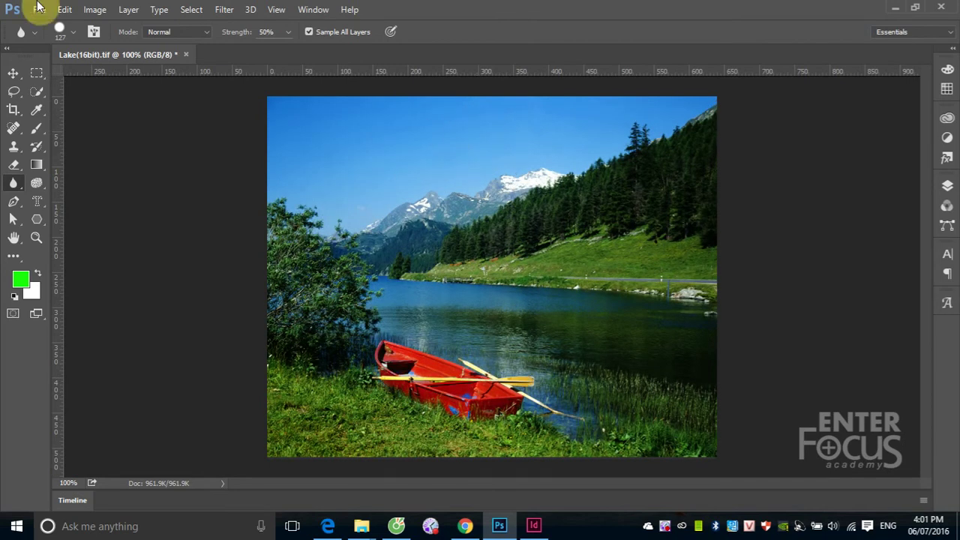
left_click(223, 10)
mouse_move(235, 192)
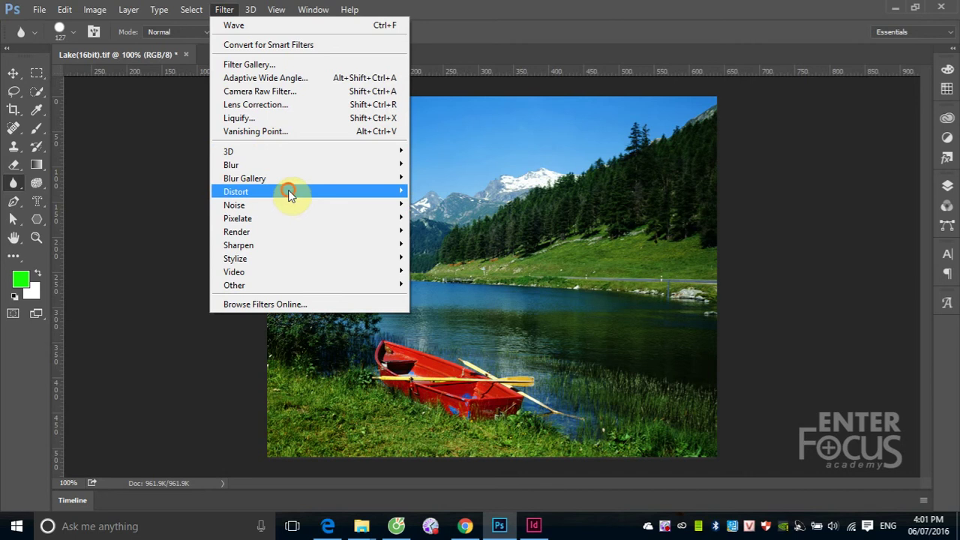
left_click(459, 297)
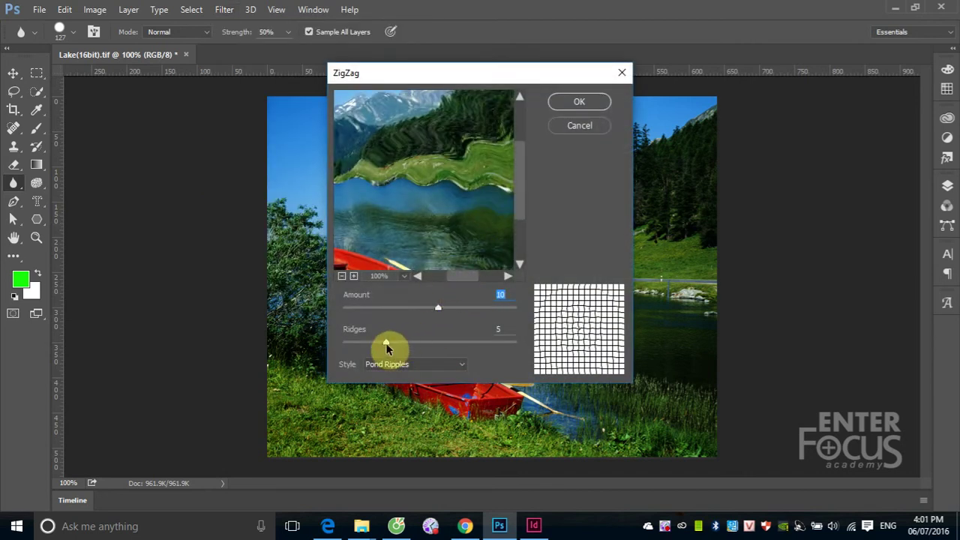
left_click_drag(385, 342, 511, 348)
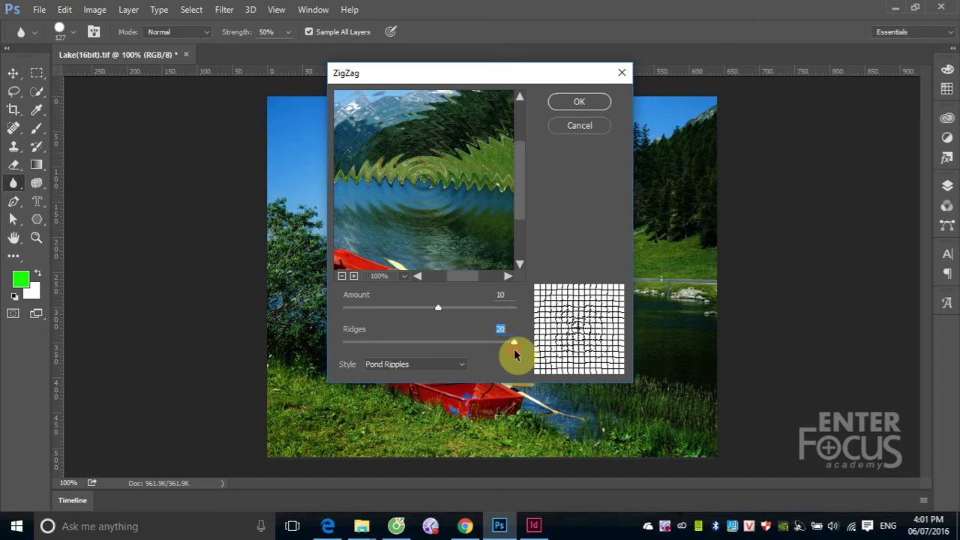
mouse_move(435, 308)
left_mouse_down()
mouse_move(355, 308)
mouse_move(455, 311)
left_mouse_up()
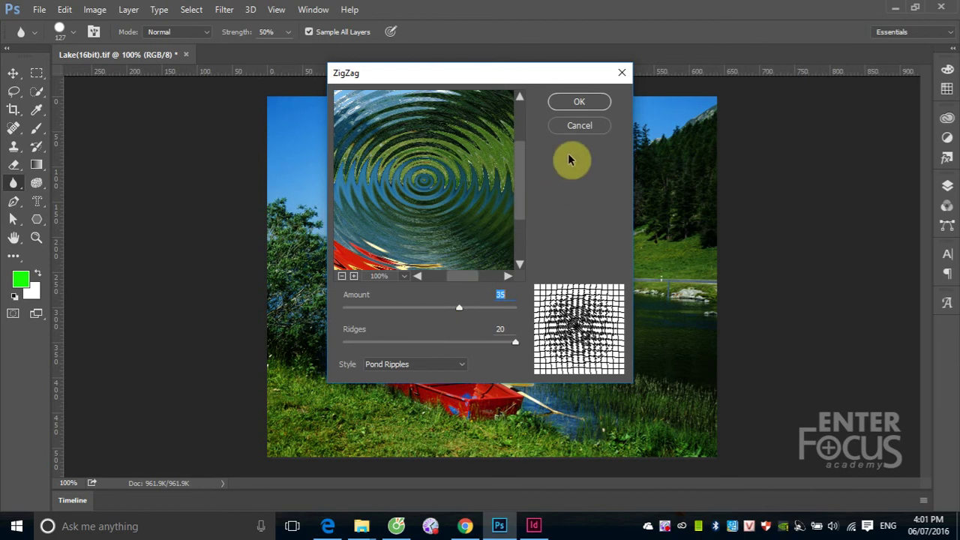
left_click(578, 126)
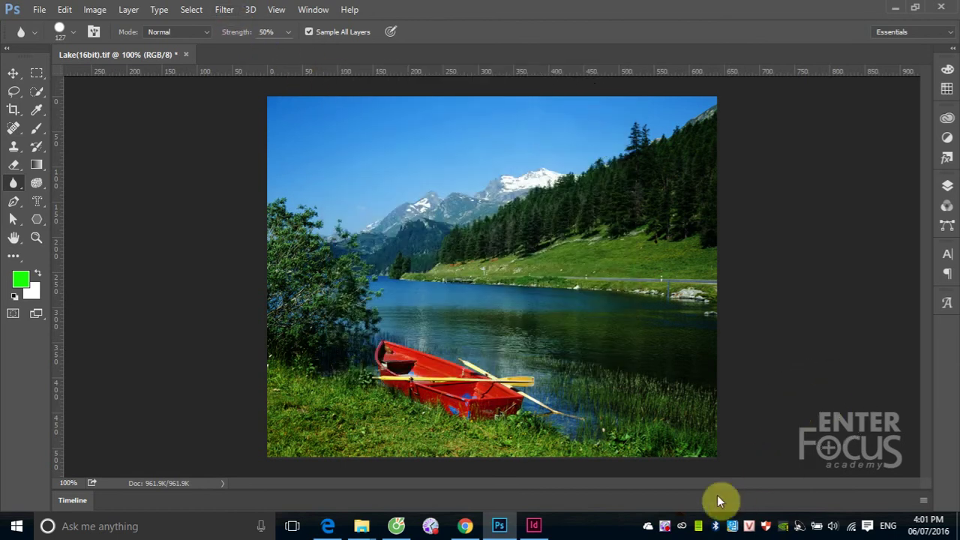
- Apply Add Noise at 12.03%, Gaussian distribution, Monochromatic, after comparing the preview
left_click(224, 10)
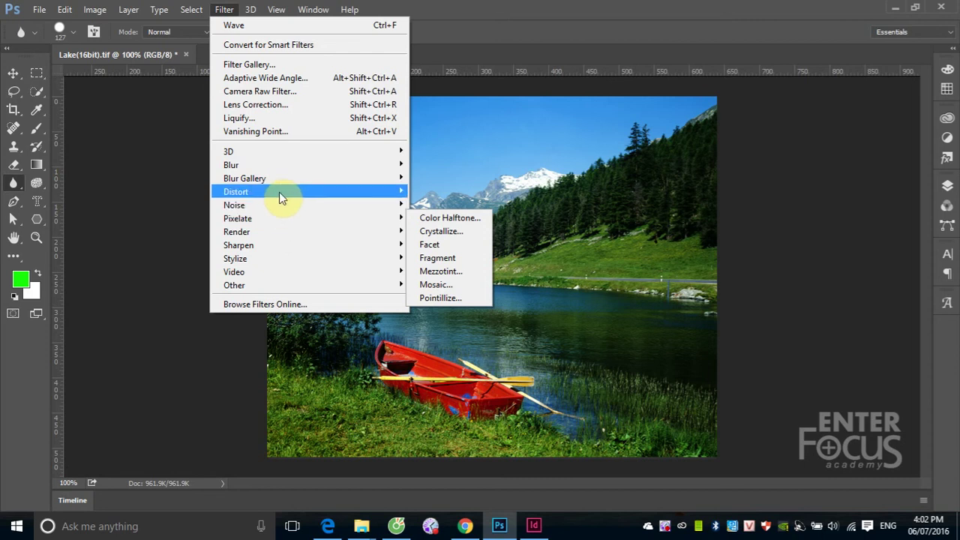
mouse_move(234, 205)
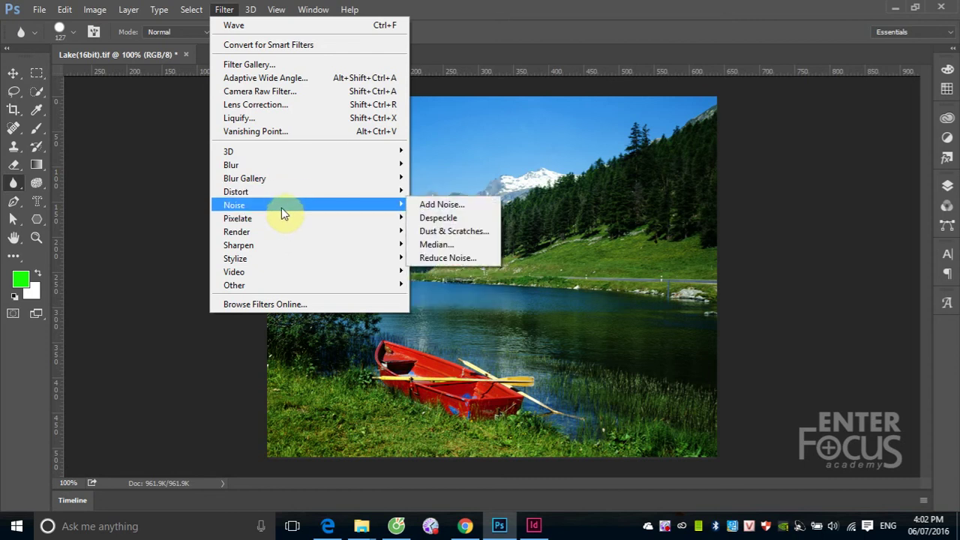
left_click(439, 205)
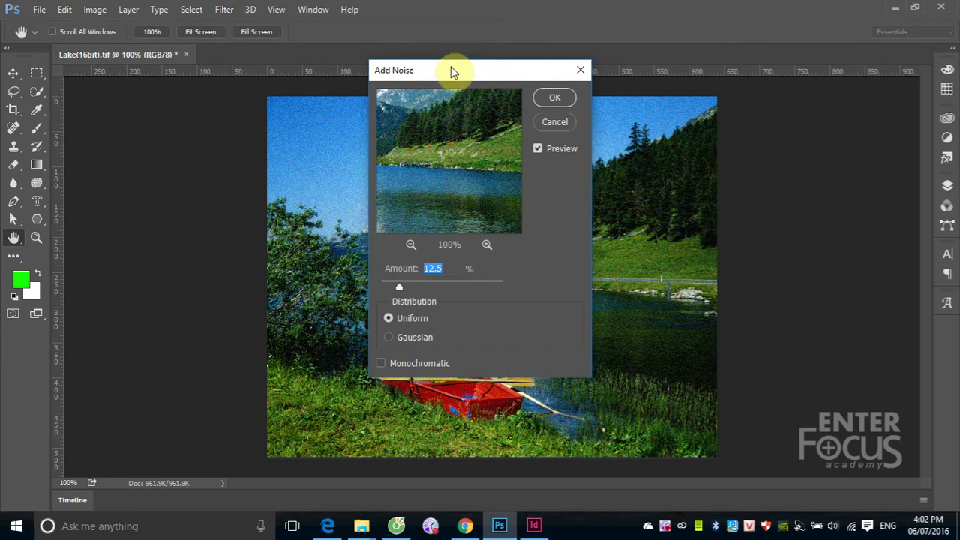
left_click_drag(459, 75, 682, 98)
left_click(620, 210)
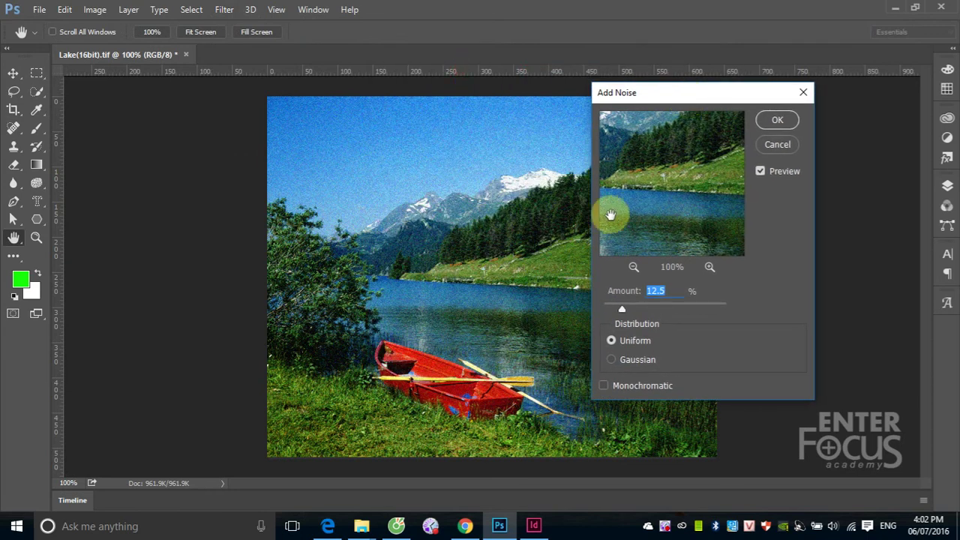
left_click_drag(612, 215, 664, 211)
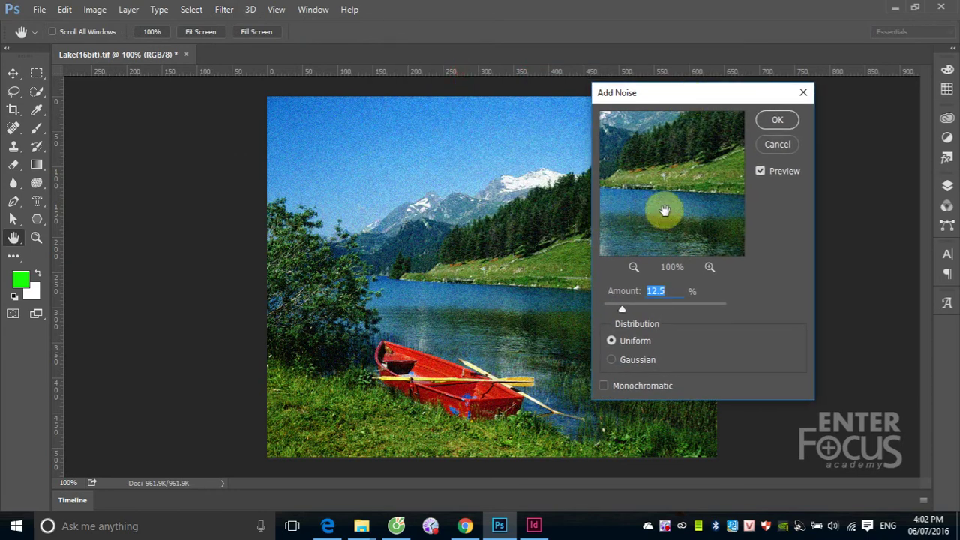
left_click(761, 169)
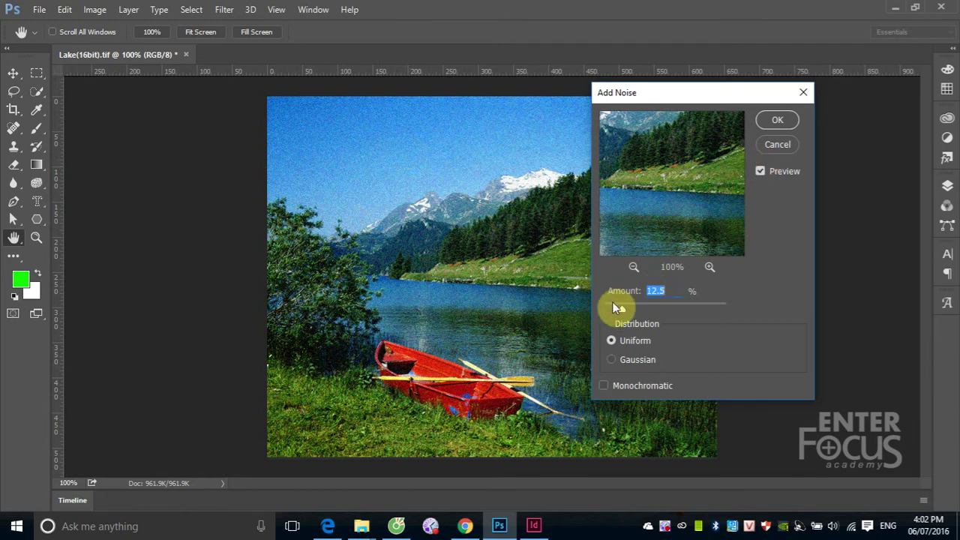
left_click_drag(623, 308, 622, 311)
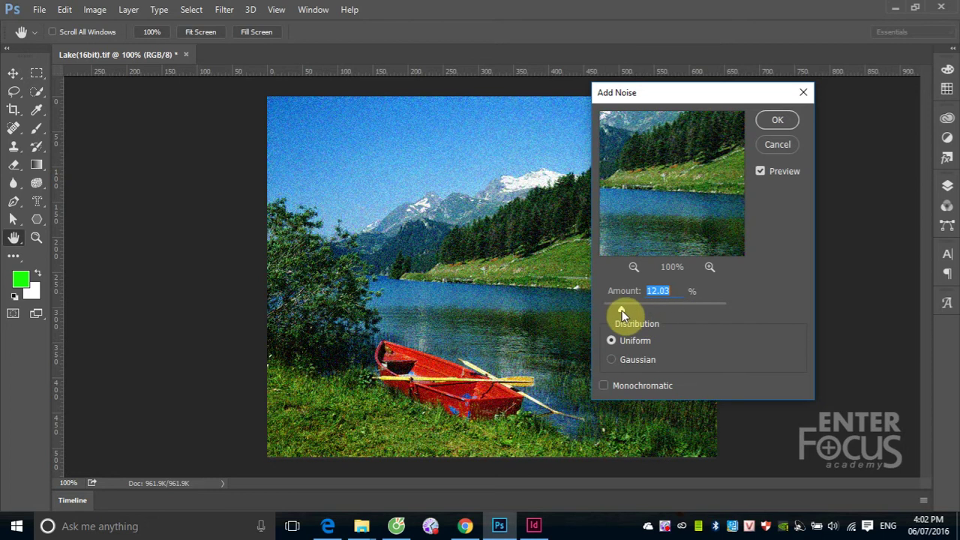
left_click(612, 360)
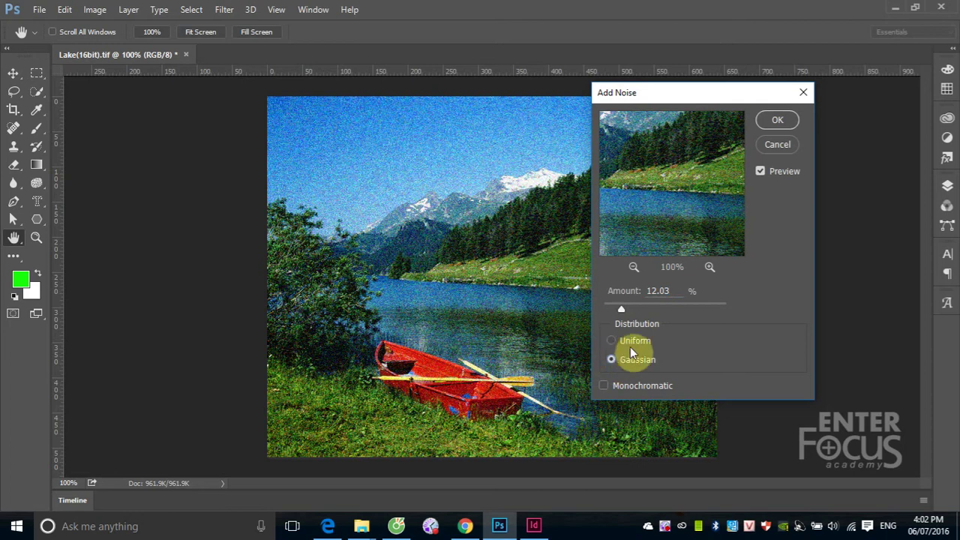
left_click(605, 385)
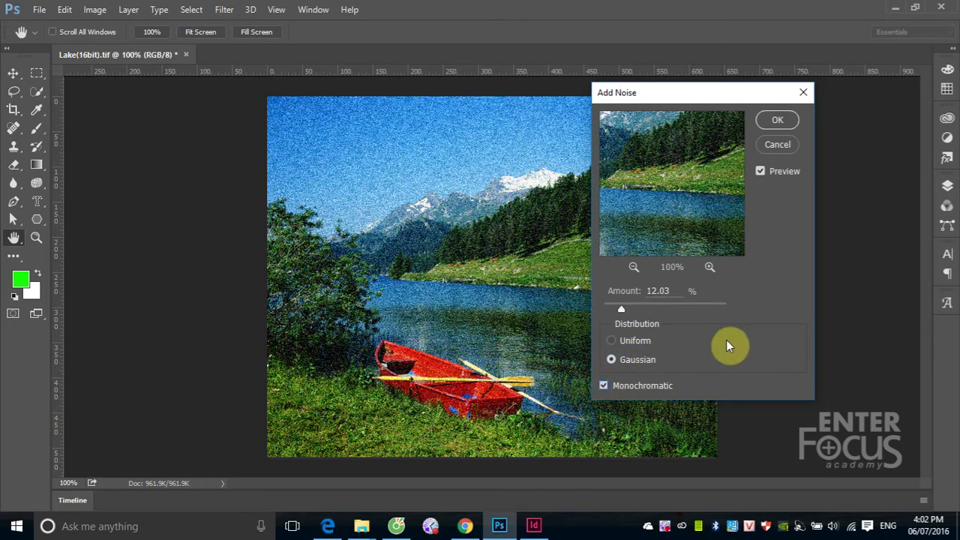
left_click(777, 120)
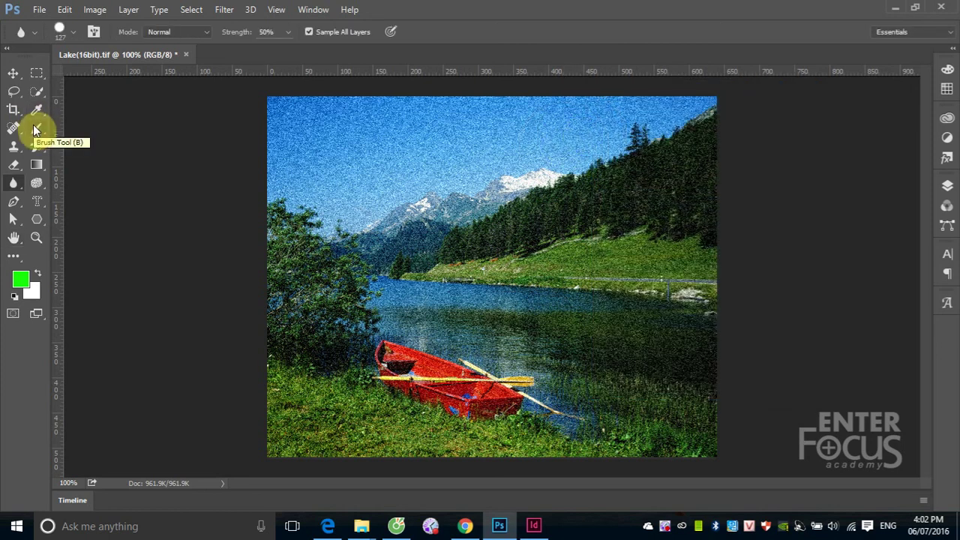
- Undo the Add Noise filter on the lake photo
key("ctrl+z")
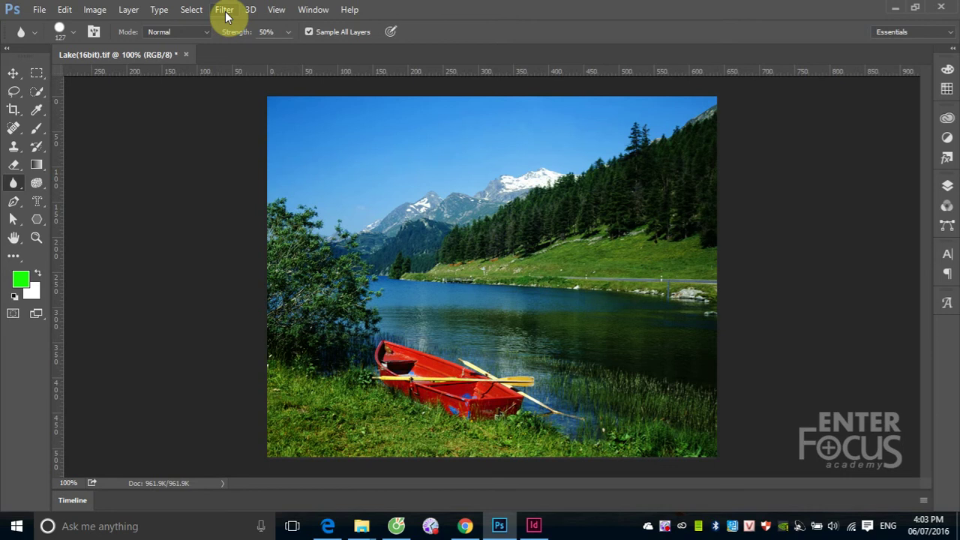
- Apply Add Noise with a very high amount to the lake photo
left_click(225, 10)
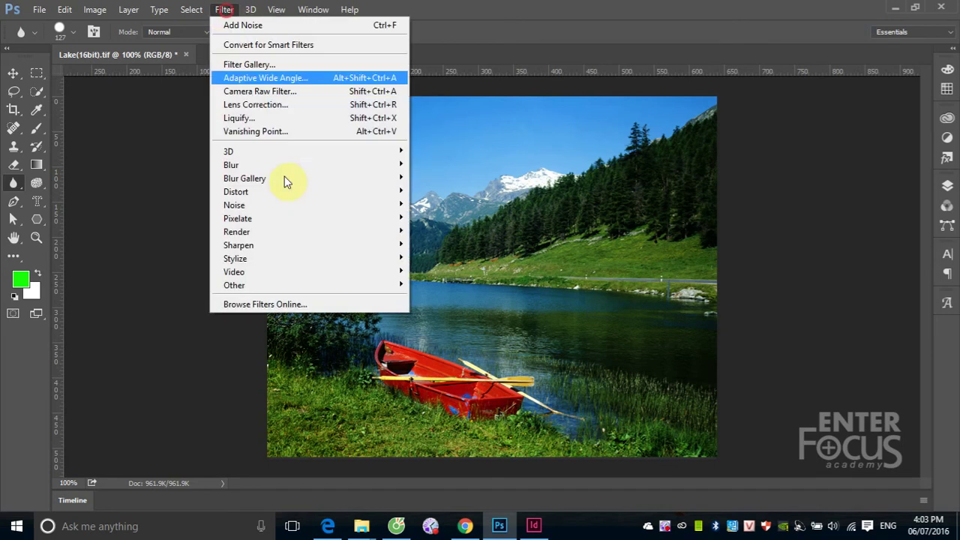
mouse_move(237, 232)
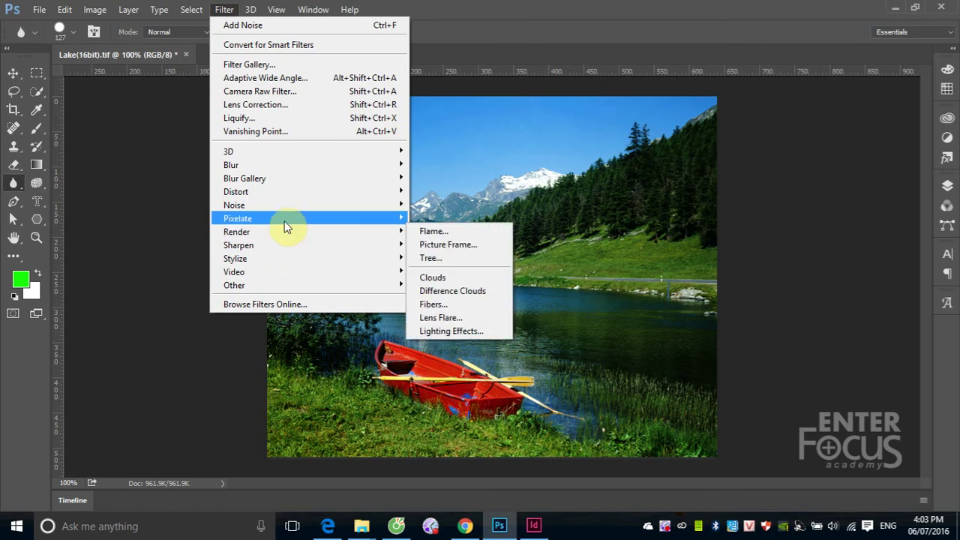
mouse_move(235, 204)
left_click(446, 204)
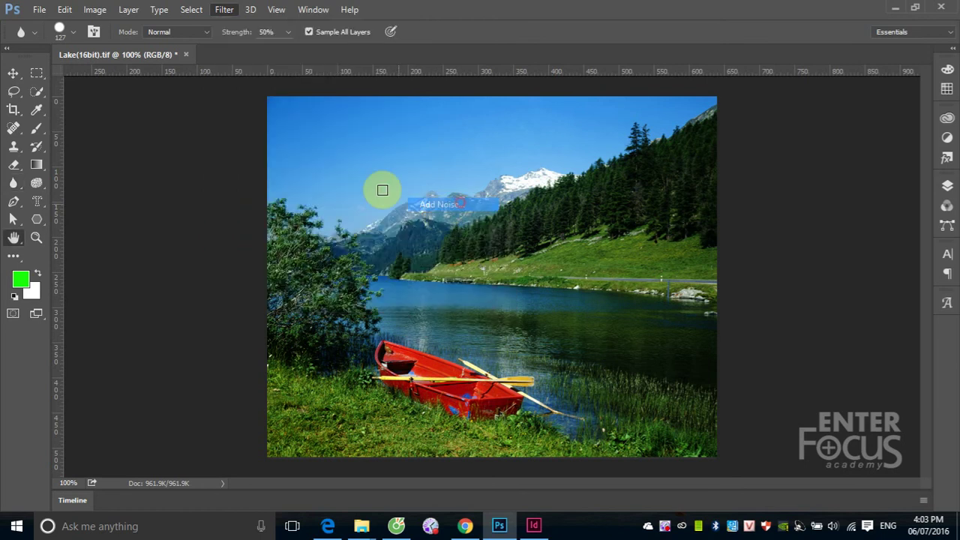
left_click_drag(620, 310, 747, 309)
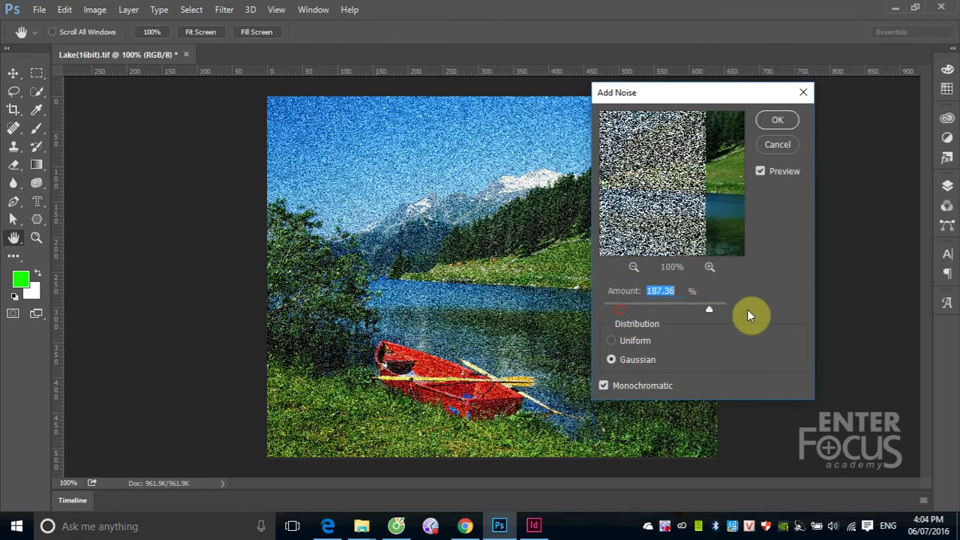
left_click(776, 121)
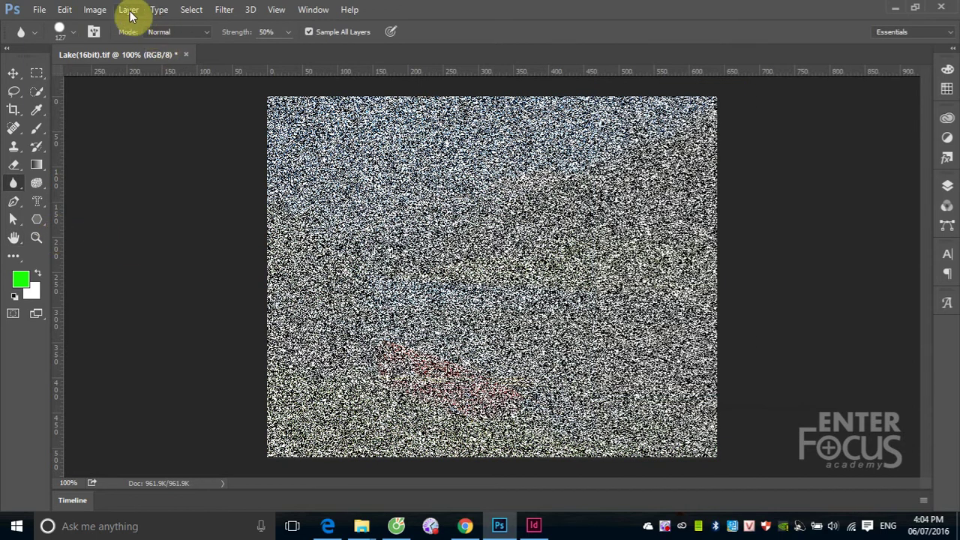
- Apply a Motion Blur at Angle 0, Distance 246 pixels, then undo it
left_click(224, 10)
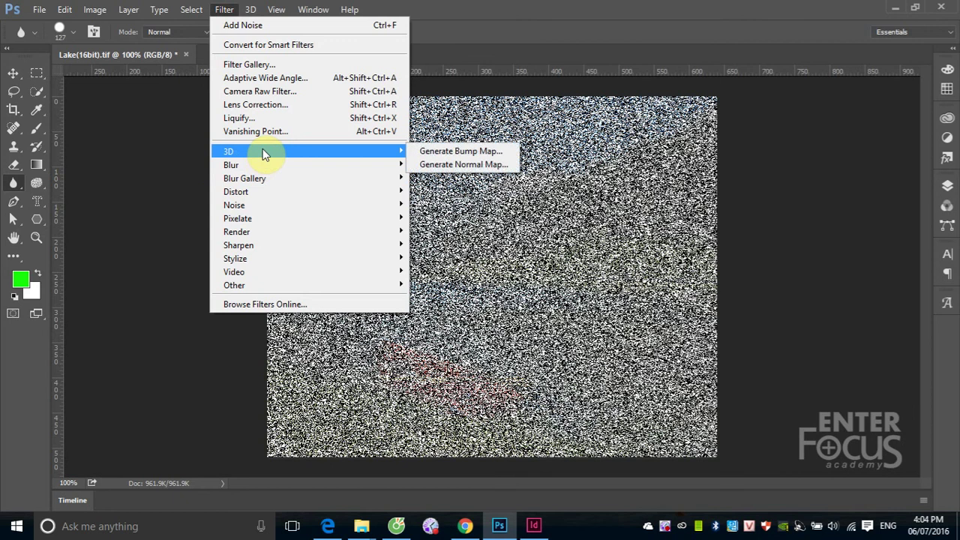
mouse_move(231, 164)
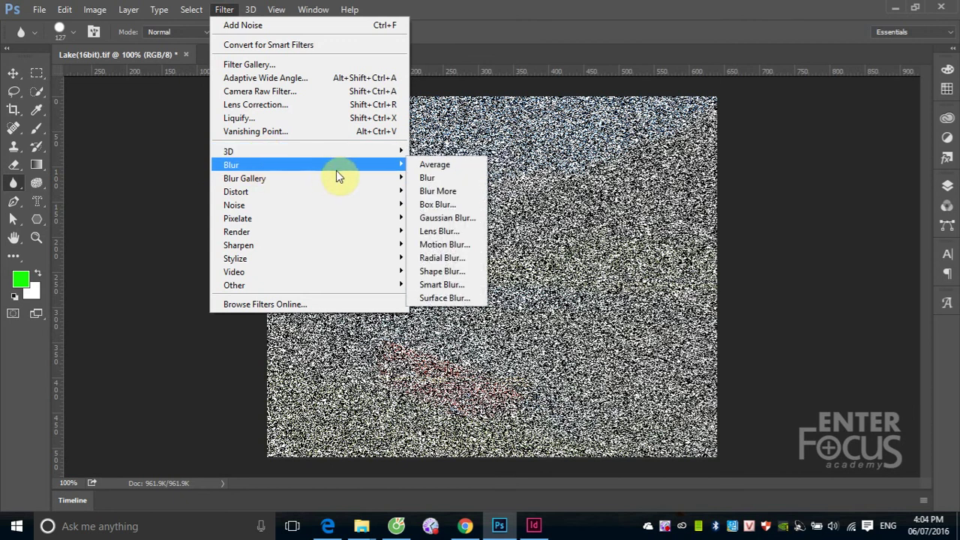
left_click(450, 244)
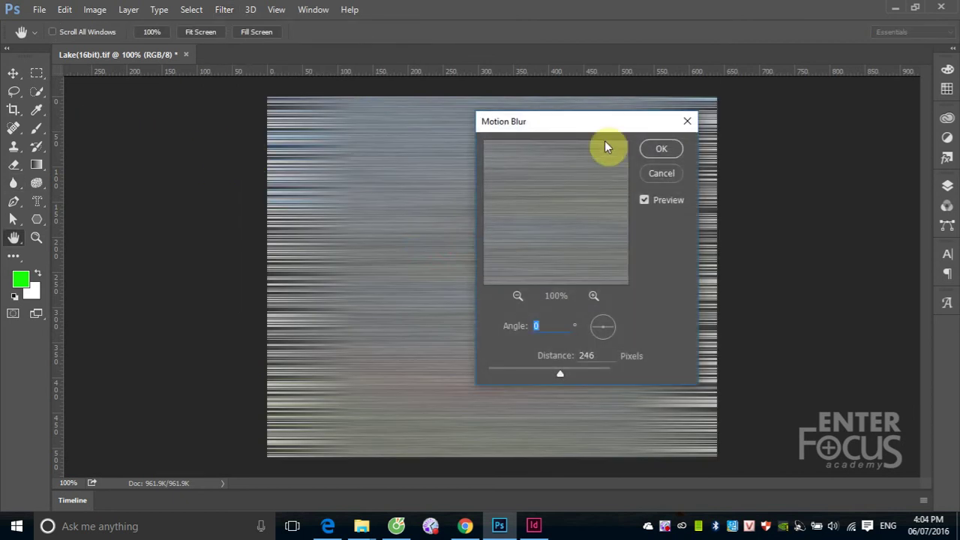
left_click_drag(620, 132, 824, 118)
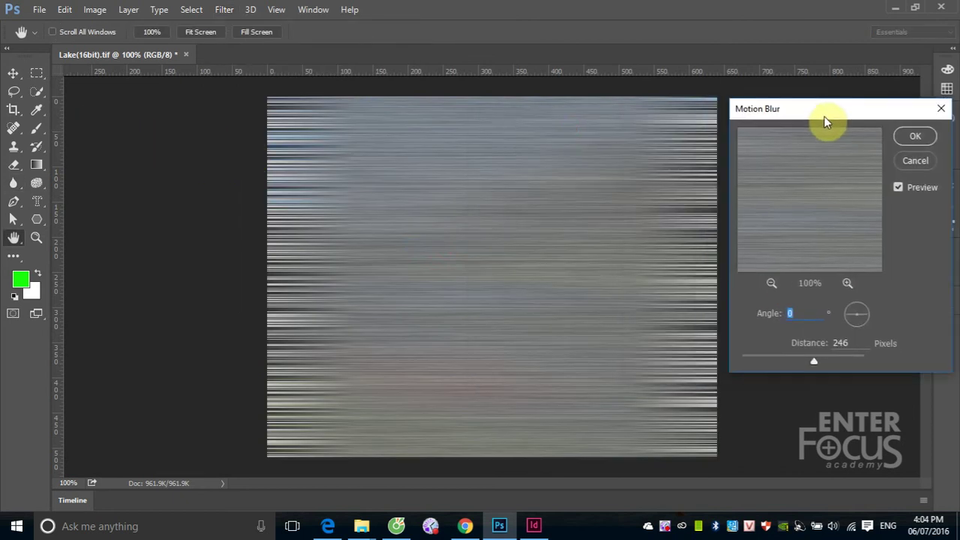
left_click(916, 135)
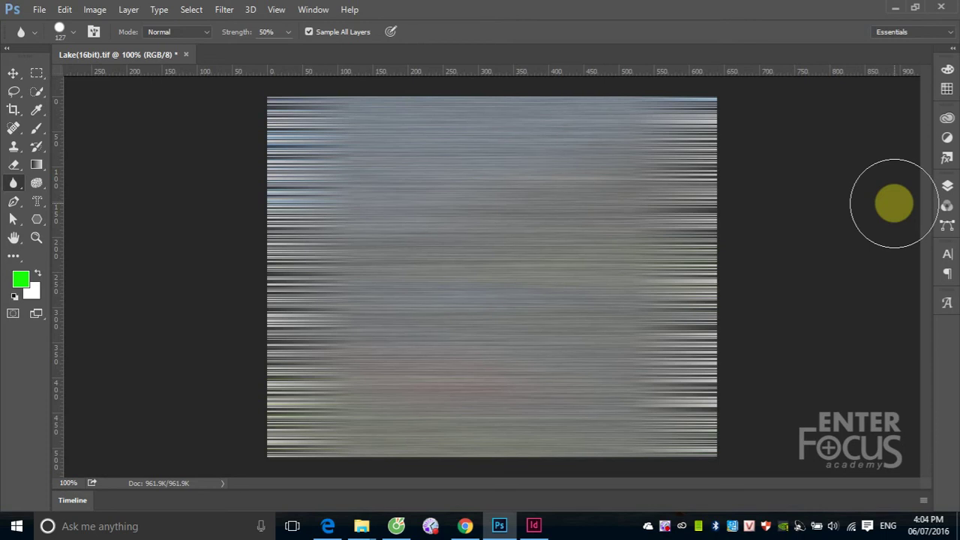
key("ctrl+z")
- Undo the heavy noise and apply Despeckle to the clean lake photo
key("ctrl+alt+z")
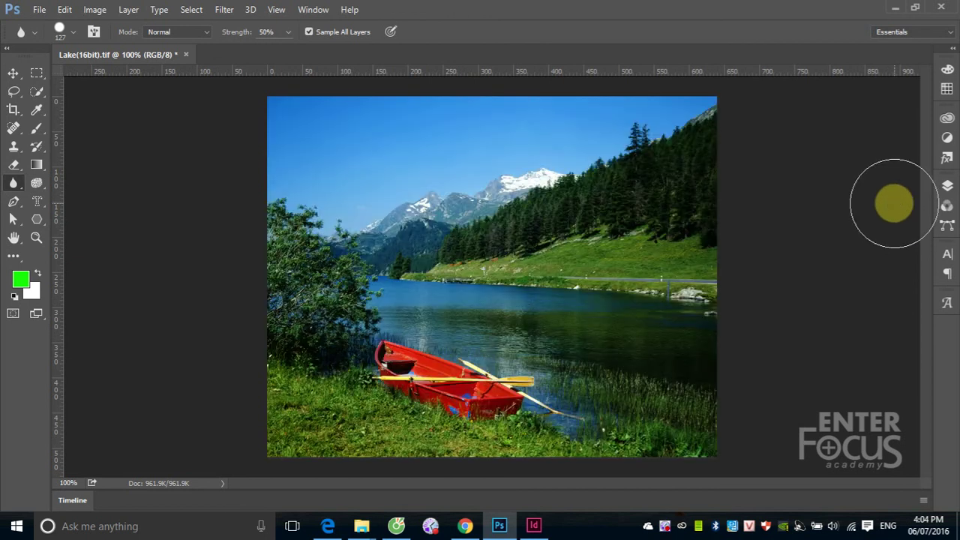
left_click(221, 11)
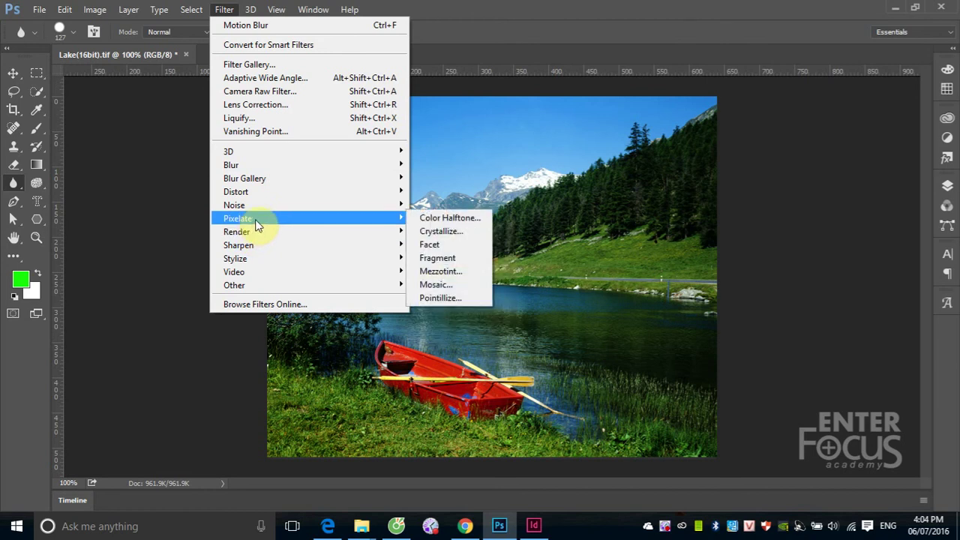
mouse_move(234, 205)
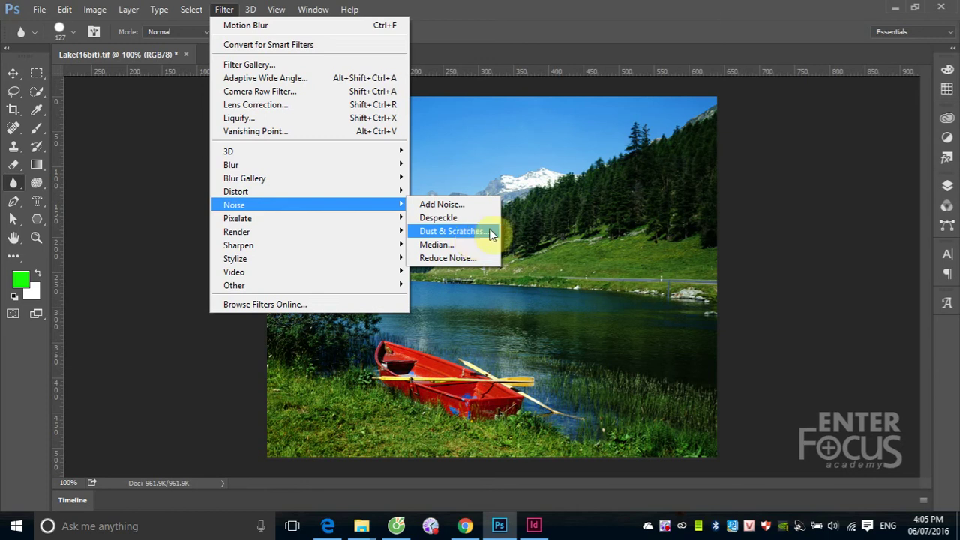
left_click(443, 218)
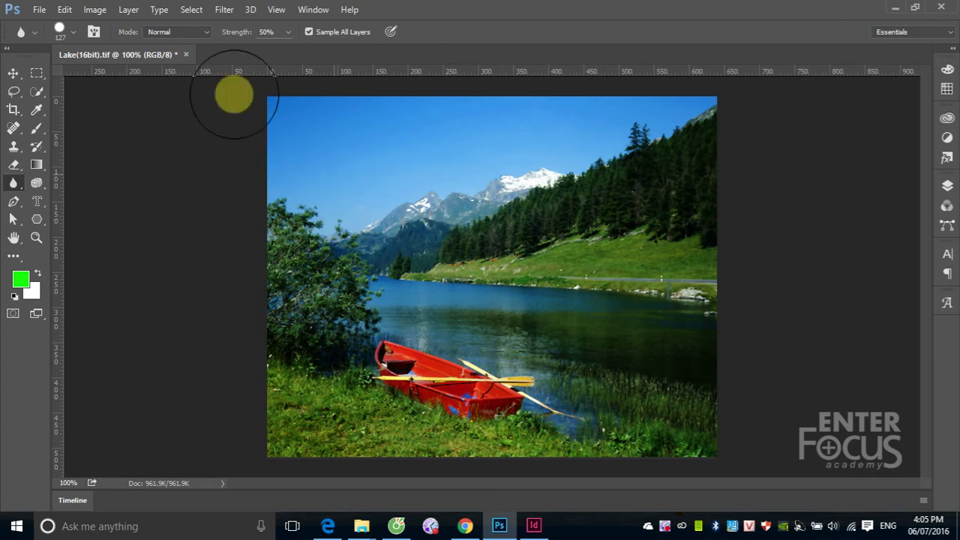
- Open Noise > Dust & Scratches on the lake photo and raise the Radius to preview smoothing
left_click(190, 9)
mouse_move(224, 9)
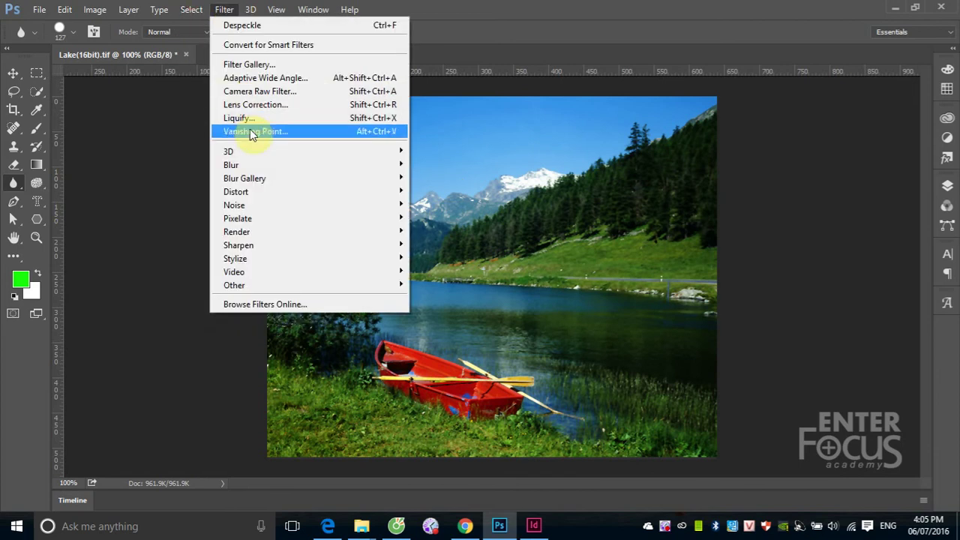
left_click(270, 205)
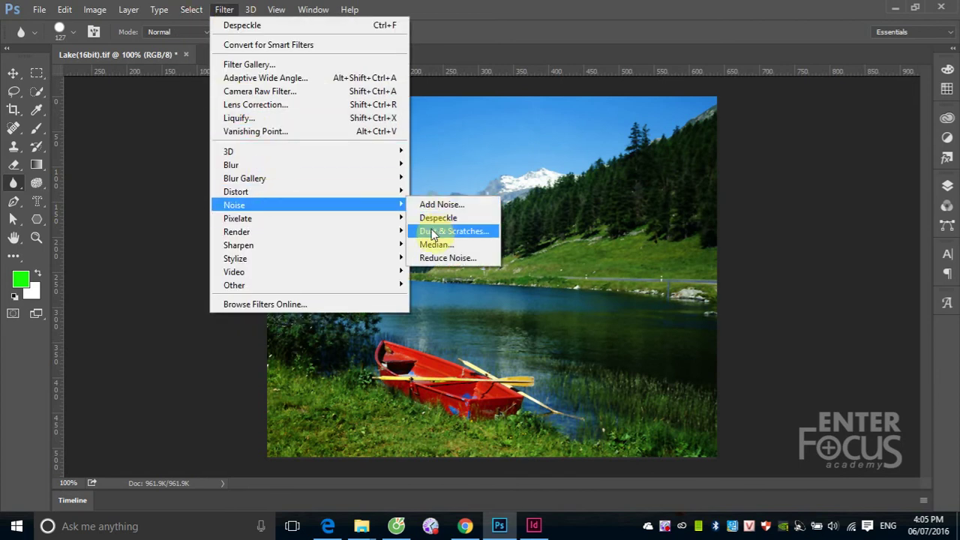
left_click(432, 231)
left_click_drag(472, 88, 693, 126)
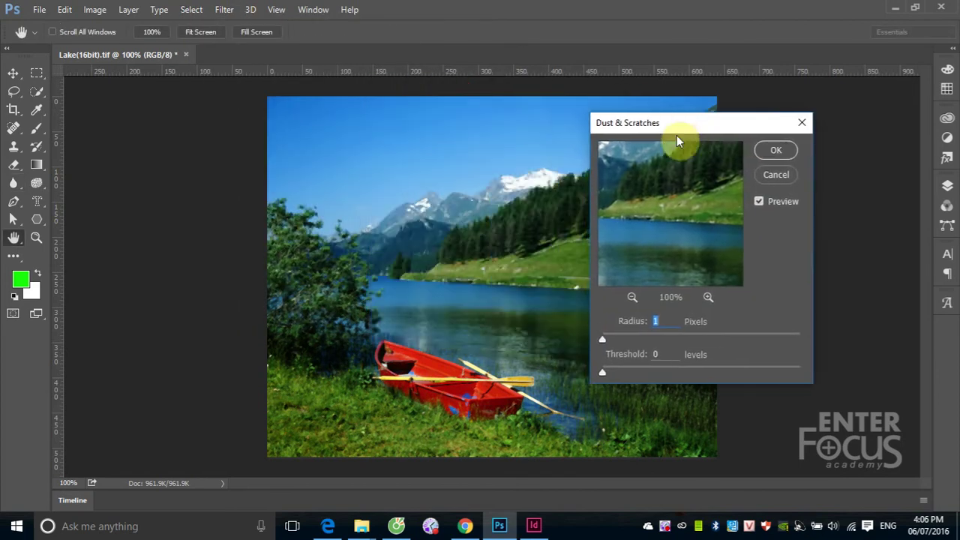
mouse_move(603, 339)
left_mouse_down()
mouse_move(638, 343)
mouse_move(607, 341)
mouse_move(629, 373)
mouse_move(670, 373)
left_mouse_up()
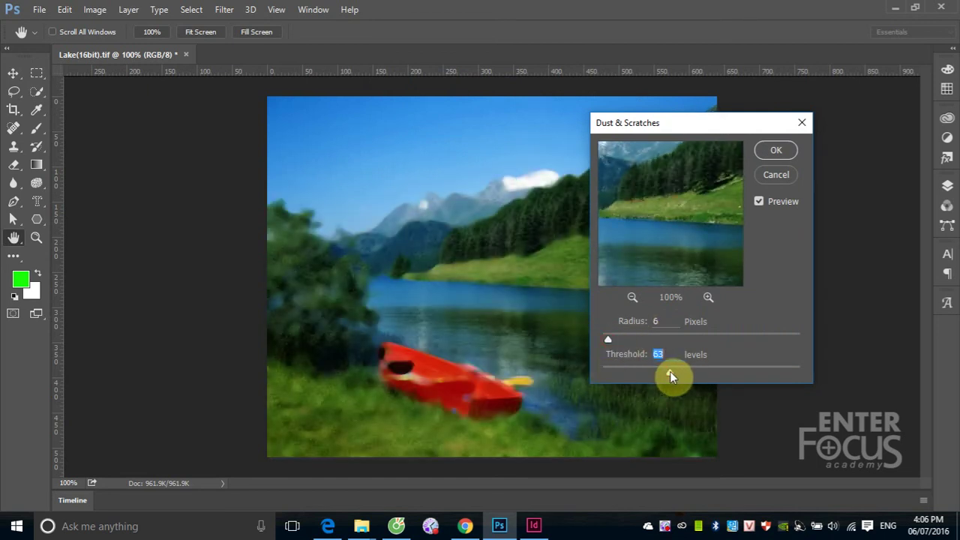
mouse_move(609, 341)
left_mouse_down()
mouse_move(624, 343)
mouse_move(600, 342)
left_mouse_up()
- Test Radius 29 with Threshold 0, return Radius to 1, cancel, and show the Sharpen filters
left_click(599, 341)
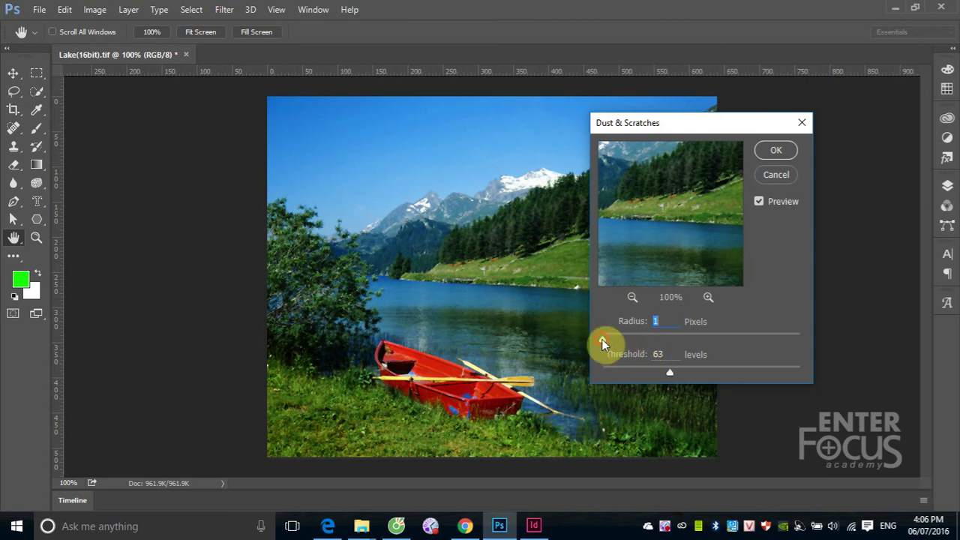
left_click_drag(602, 344, 632, 342)
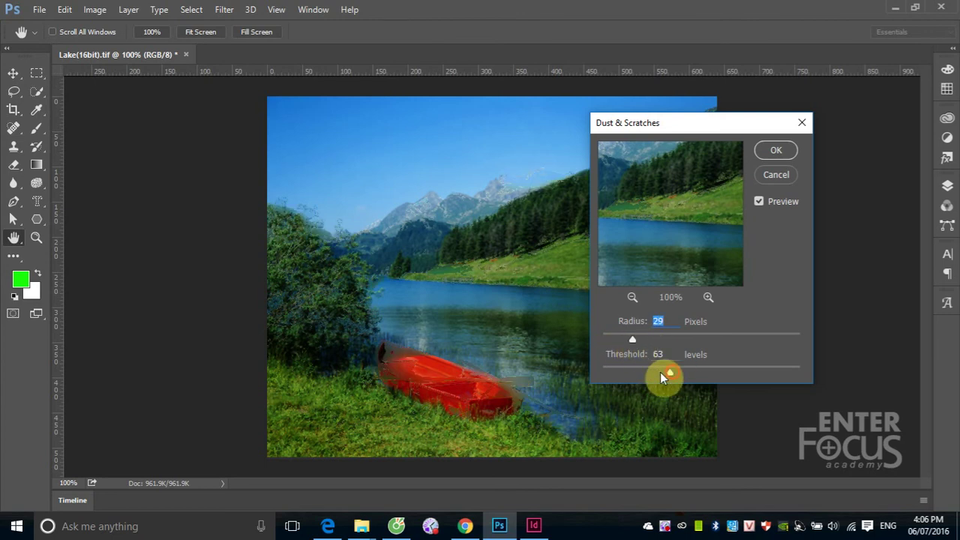
left_click_drag(661, 373, 585, 372)
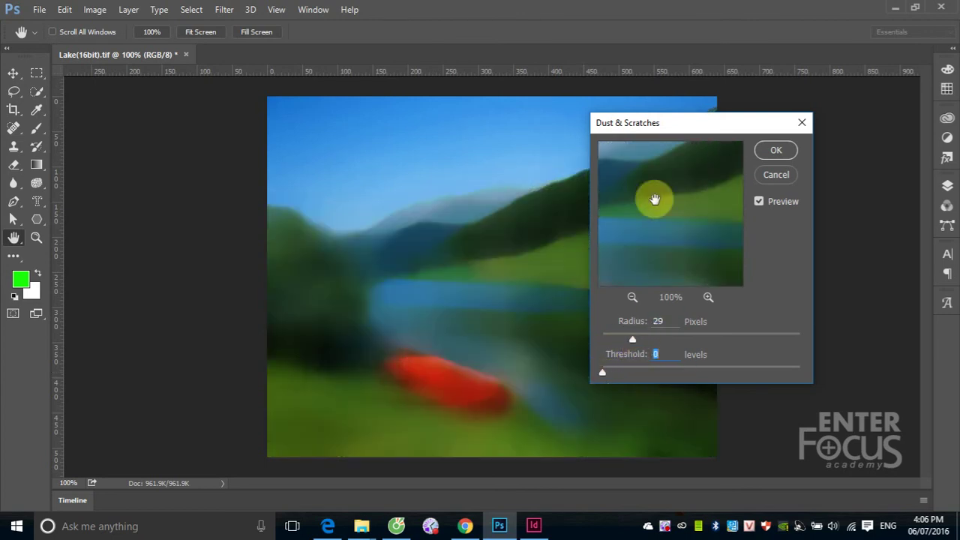
left_click_drag(664, 123, 736, 89)
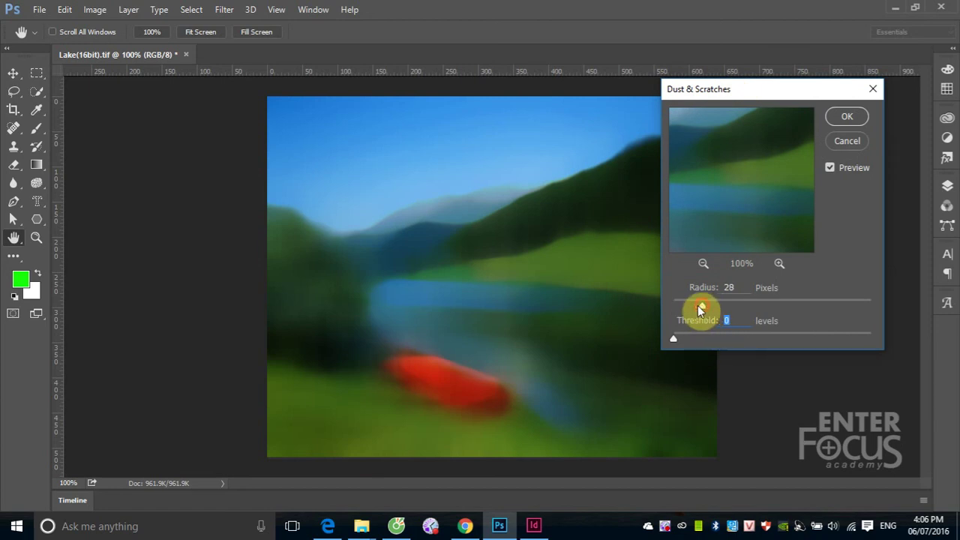
left_click_drag(702, 309, 671, 308)
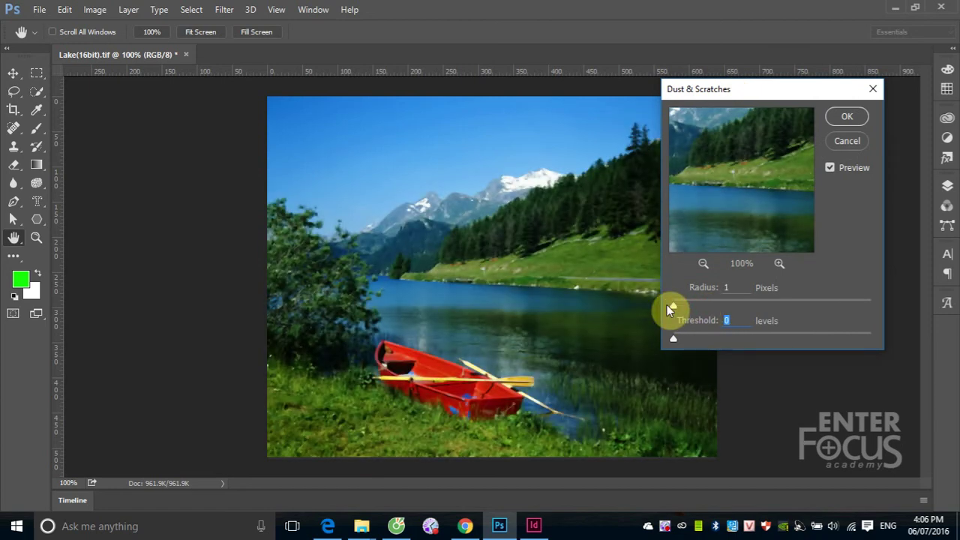
left_click(670, 309)
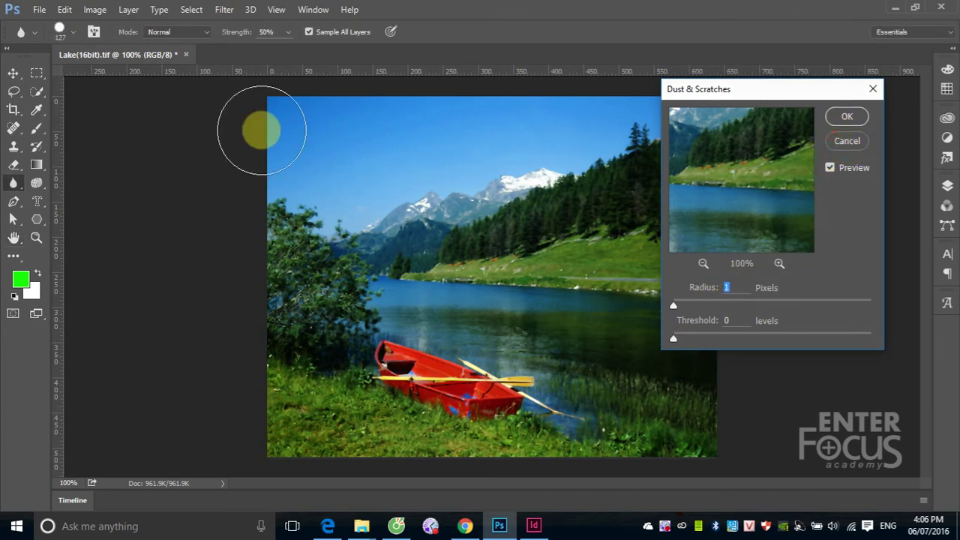
key("Escape")
left_click(220, 10)
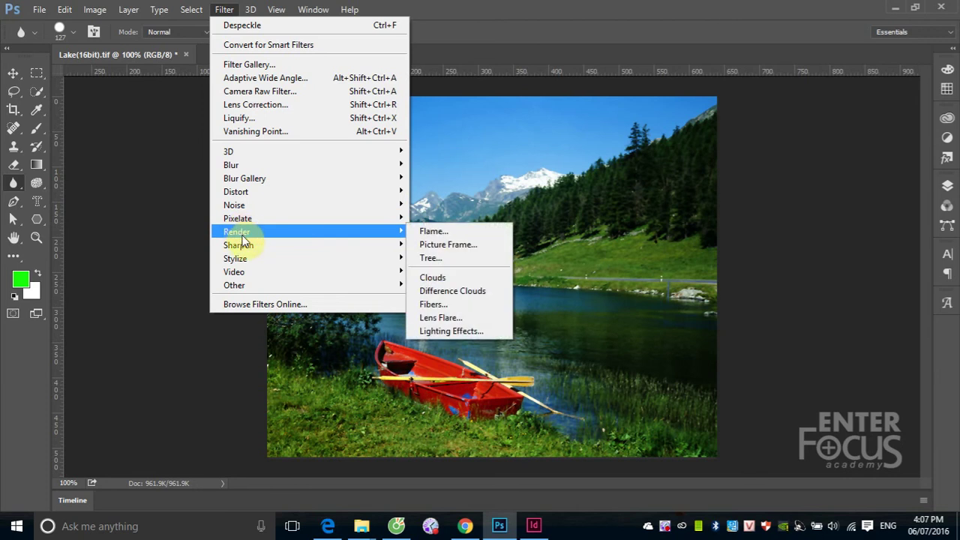
mouse_move(238, 246)
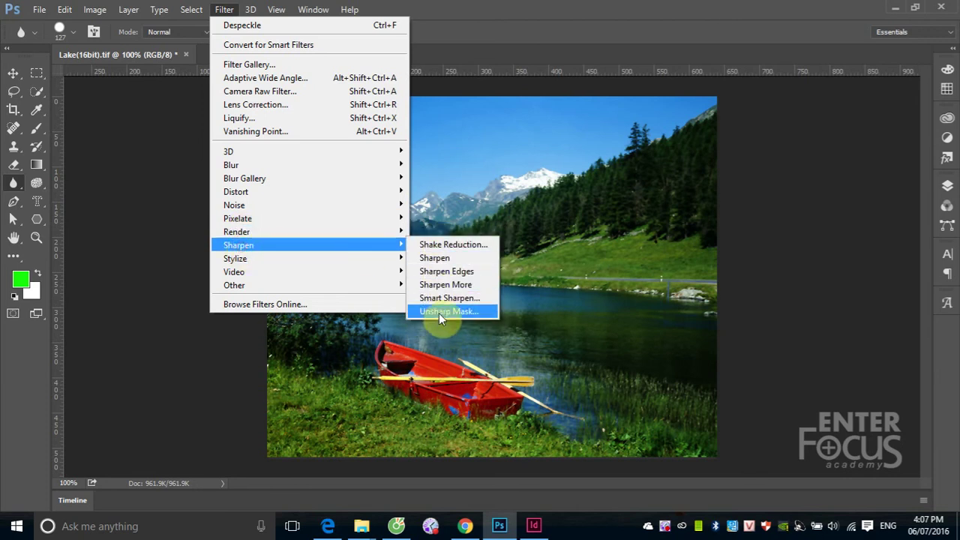
- Sharpen the lake photo with Unsharp Mask at 50% amount, 1.0 pixel radius, threshold 0
left_click(440, 312)
left_click_drag(484, 75, 692, 101)
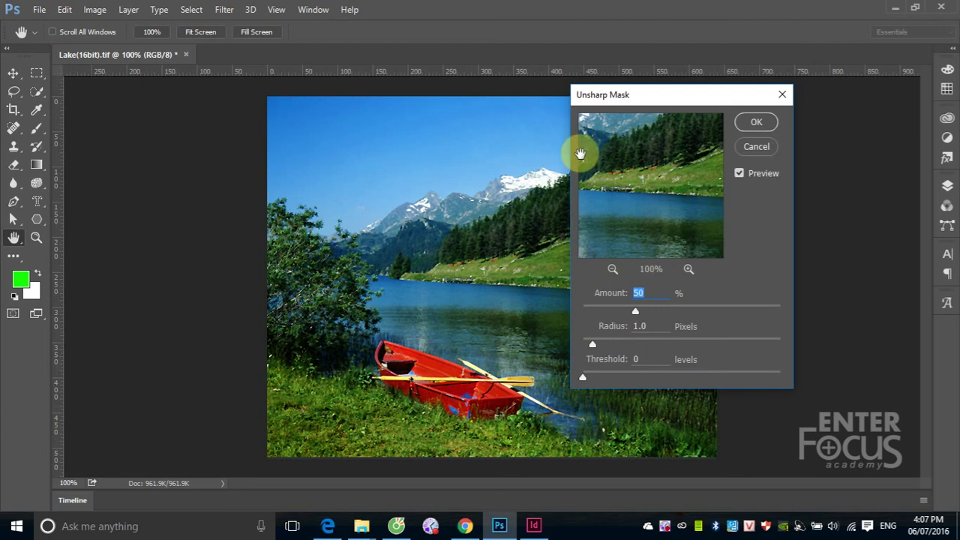
left_click(756, 123)
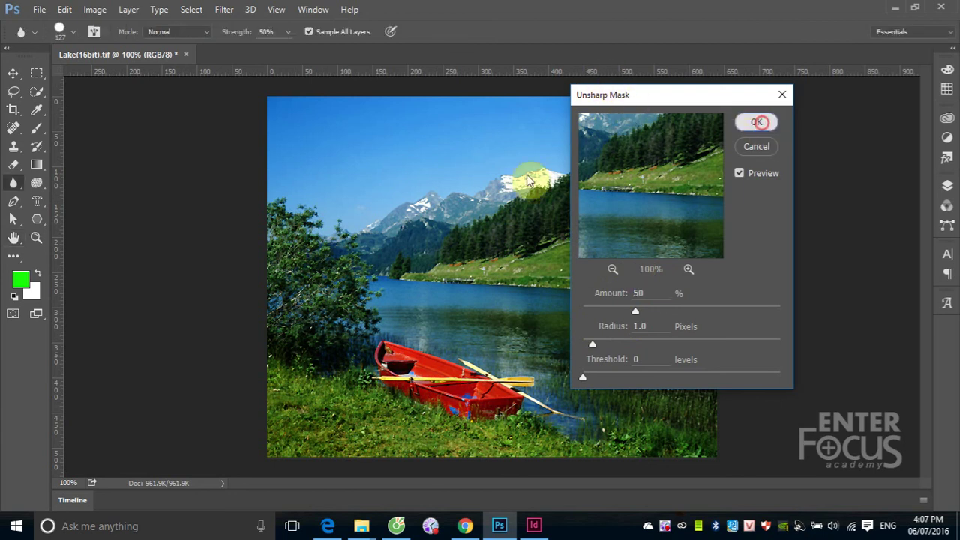
left_click(222, 10)
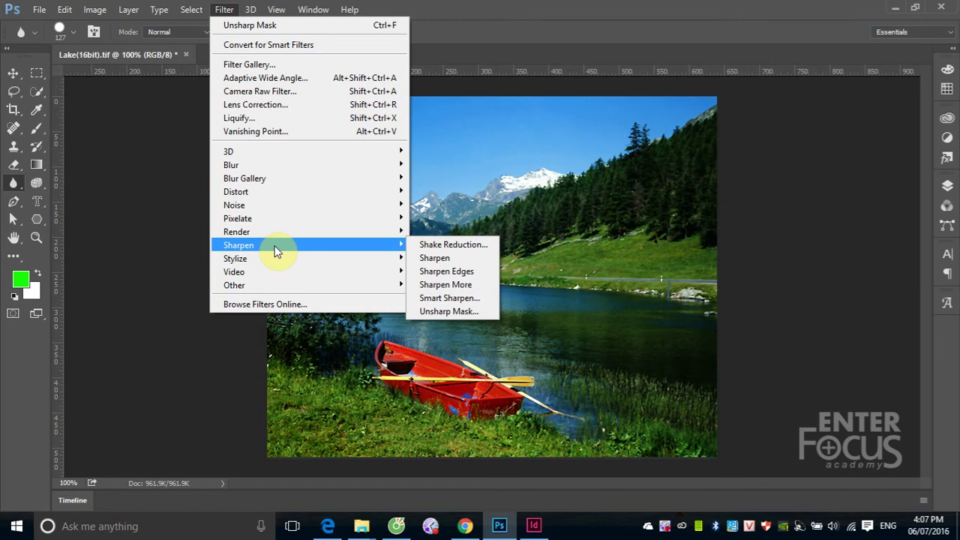
mouse_move(233, 165)
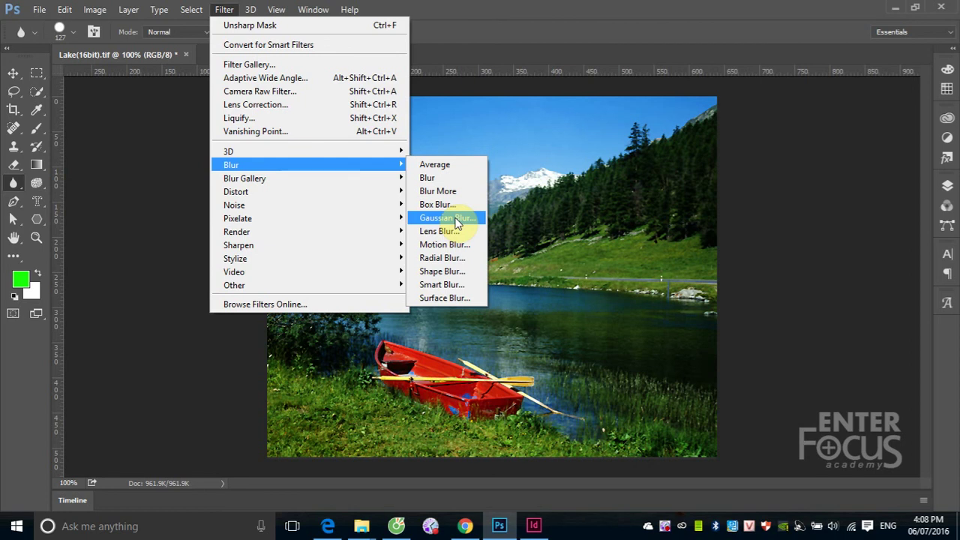
- Try a Spin Radial Blur on the lake photo, then undo it
left_click(442, 258)
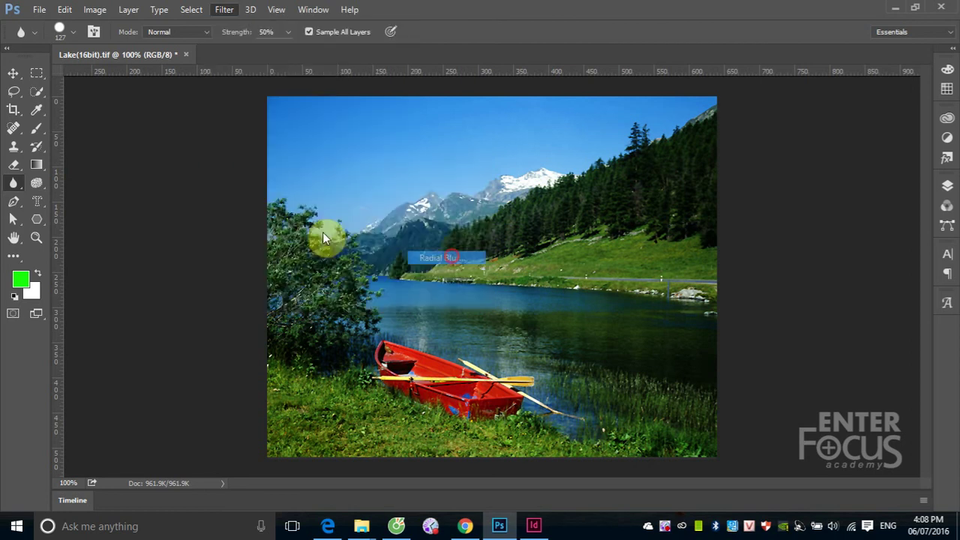
left_click_drag(664, 164, 556, 161)
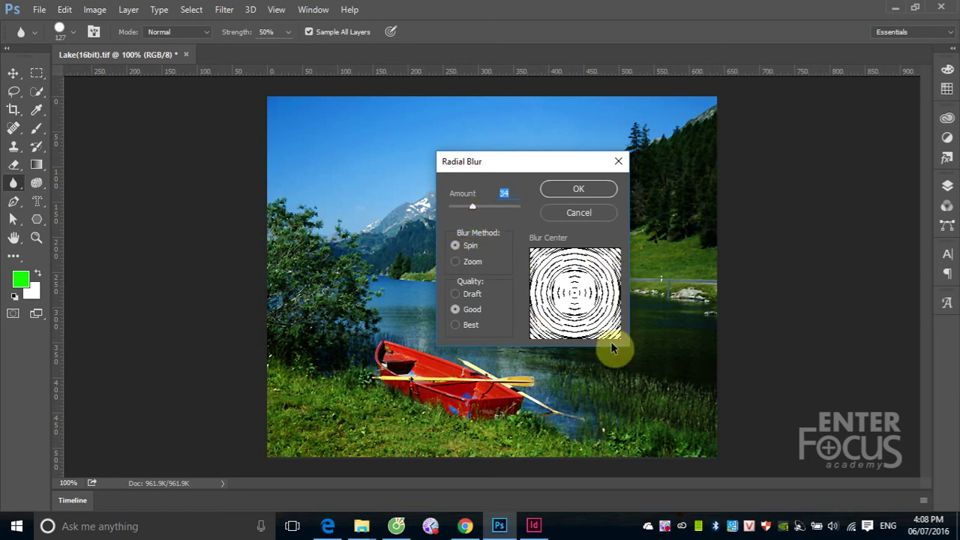
left_click(568, 191)
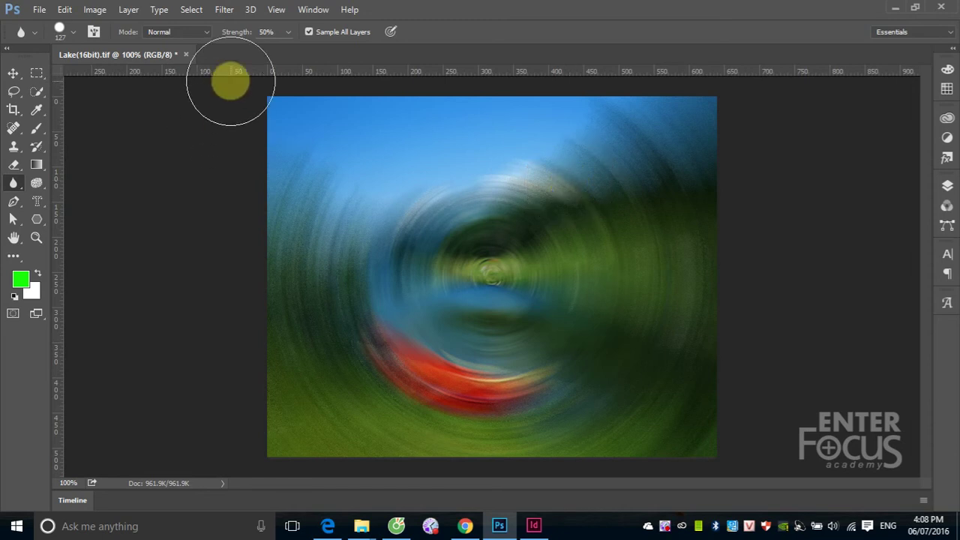
key("ctrl+z")
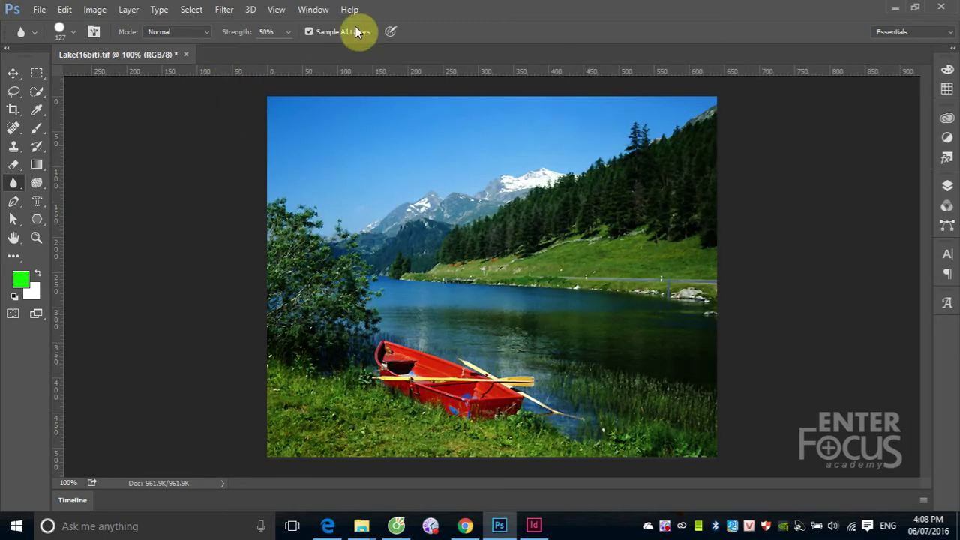
- Apply a Zoom Radial Blur of 34 with its centre moved toward the lower left
left_click(224, 9)
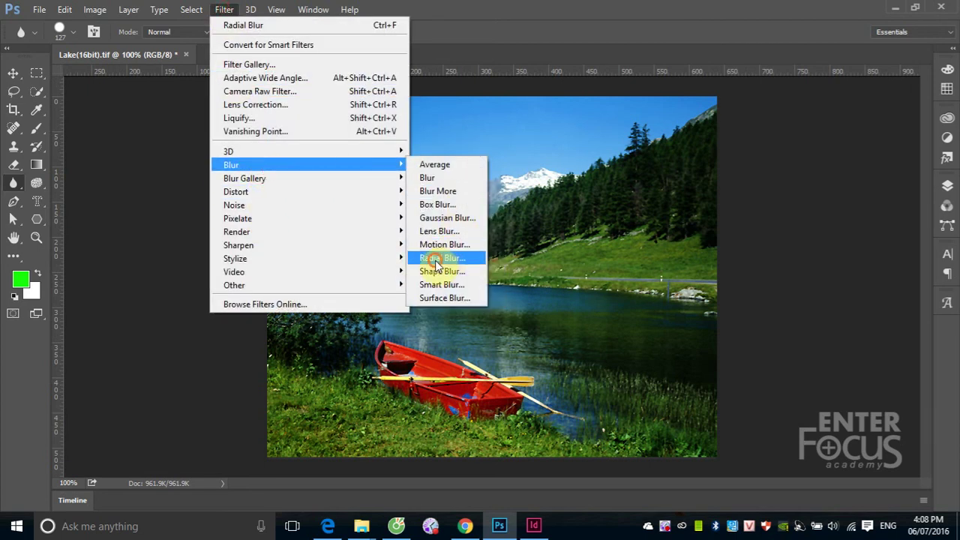
left_click(439, 257)
left_click(456, 261)
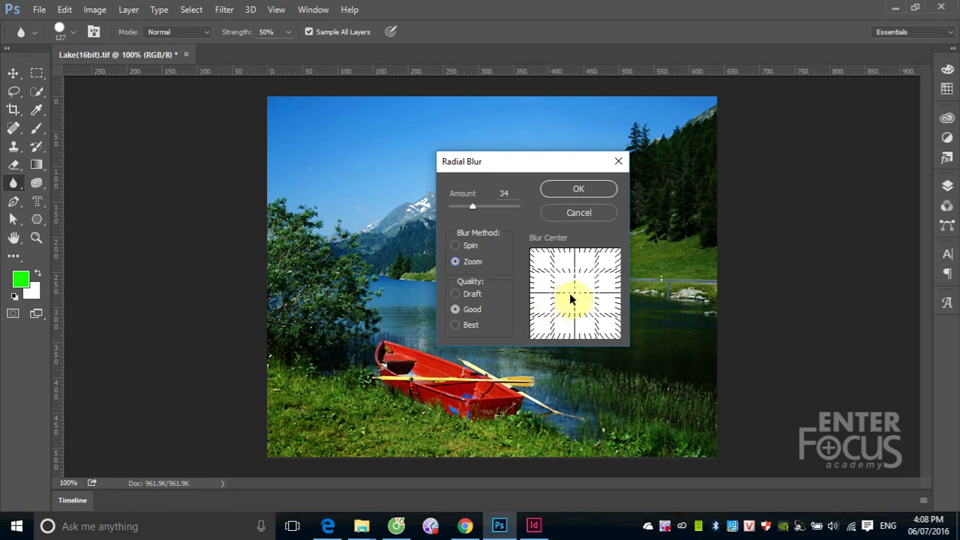
left_click_drag(574, 296, 551, 314)
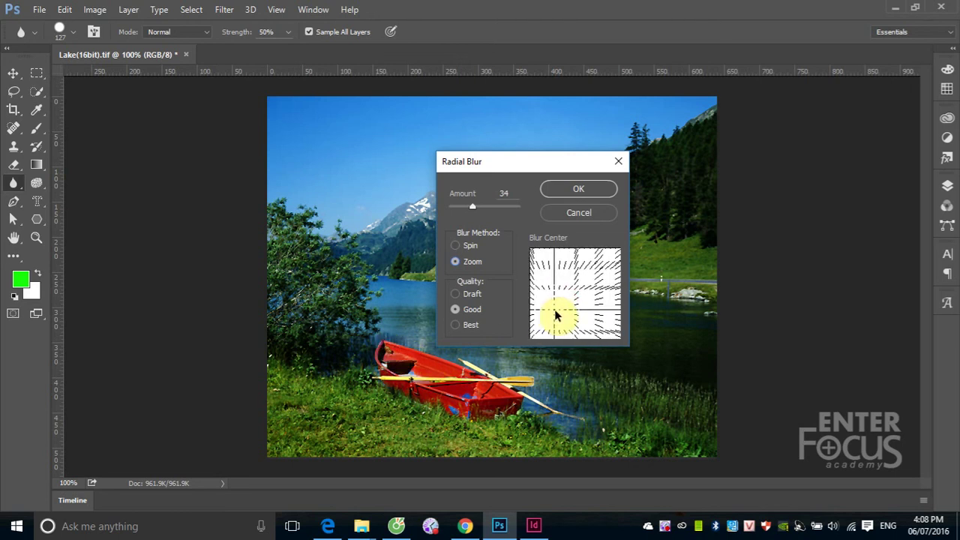
left_click(589, 188)
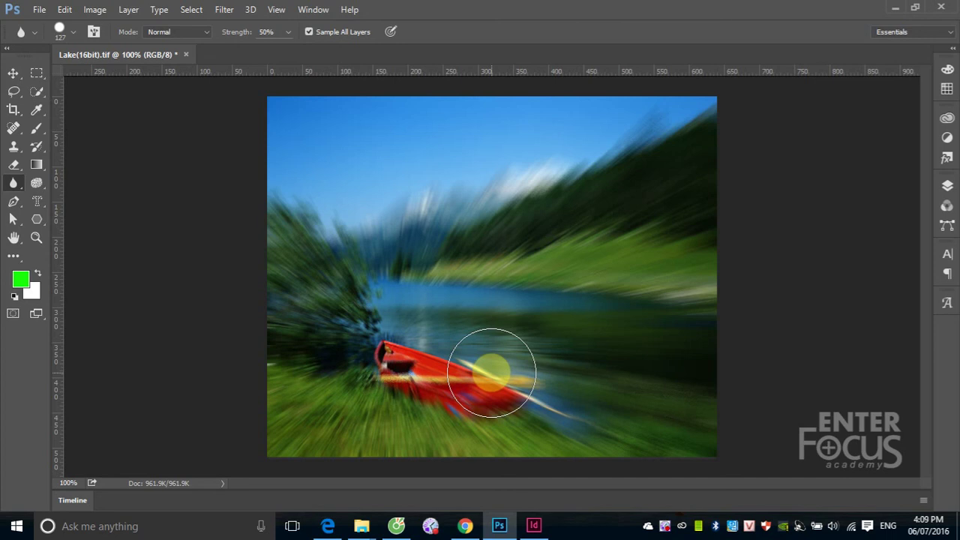
left_click(249, 10)
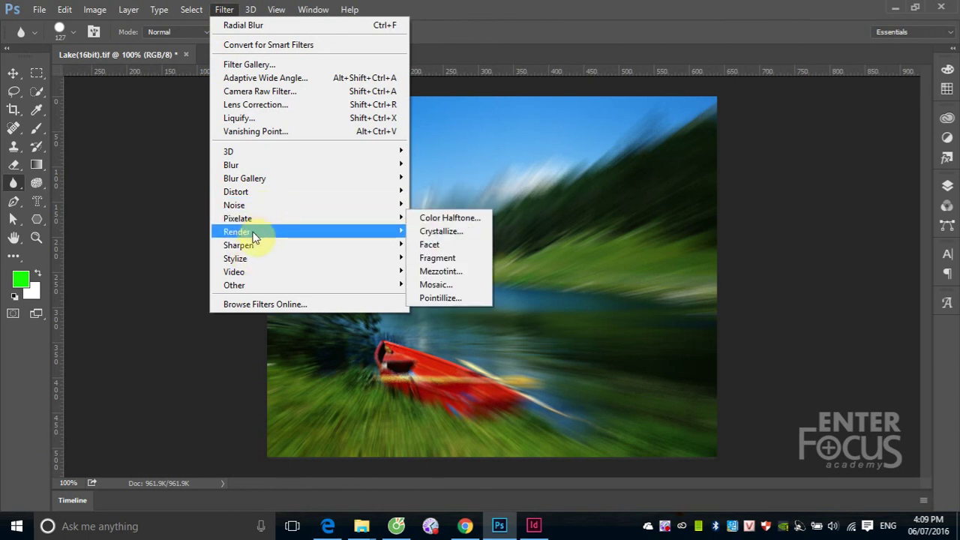
mouse_move(237, 232)
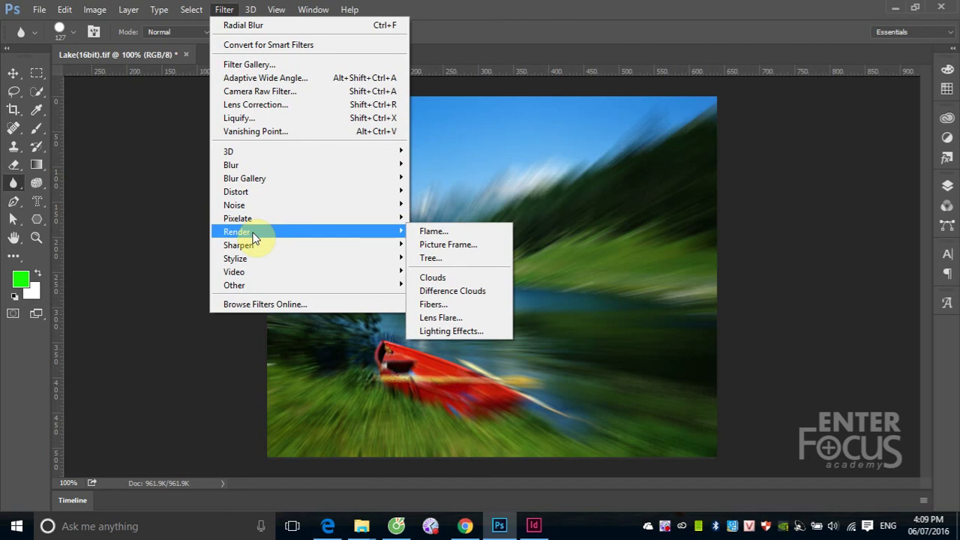
- Undo the zoom radial blur and render Clouds over the whole image
key("Escape")
key("Escape")
key("ctrl+z")
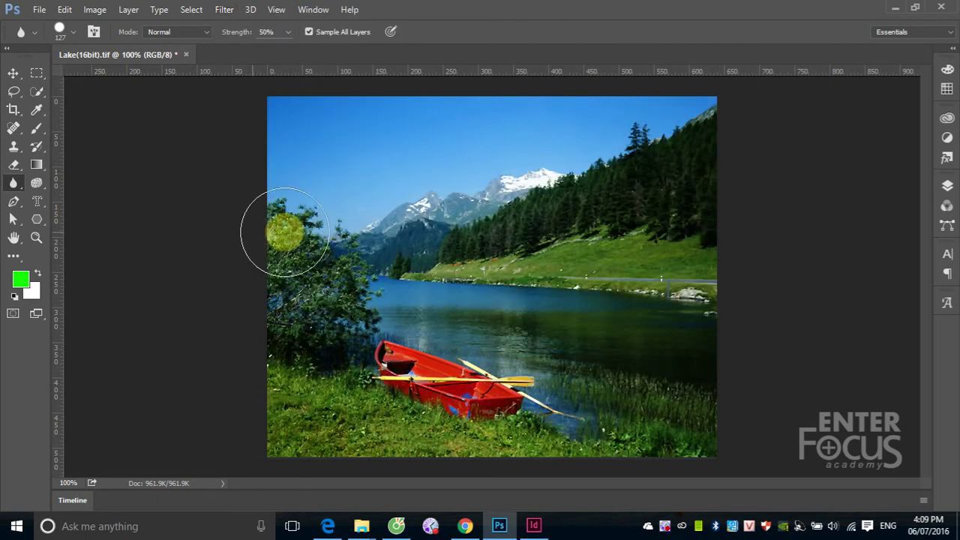
left_click(224, 10)
mouse_move(237, 232)
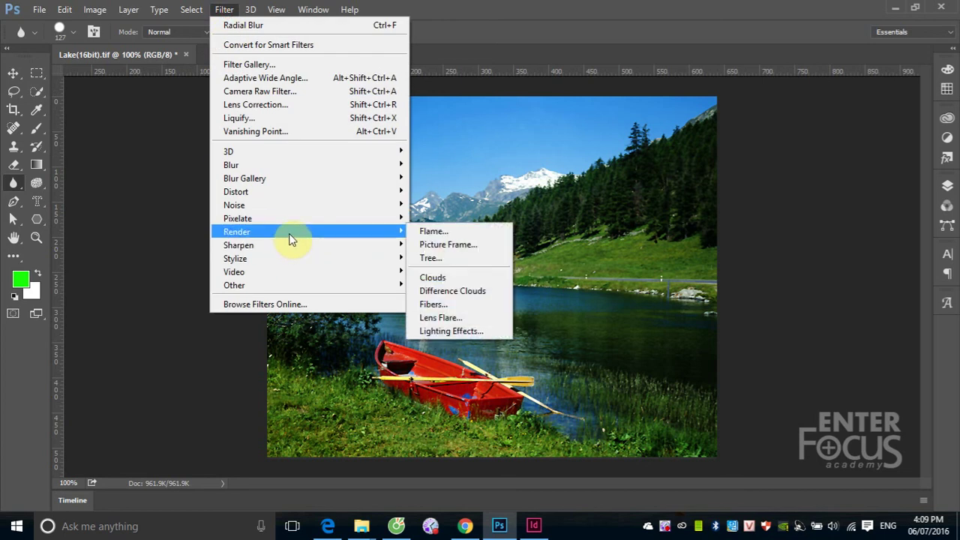
left_click(446, 279)
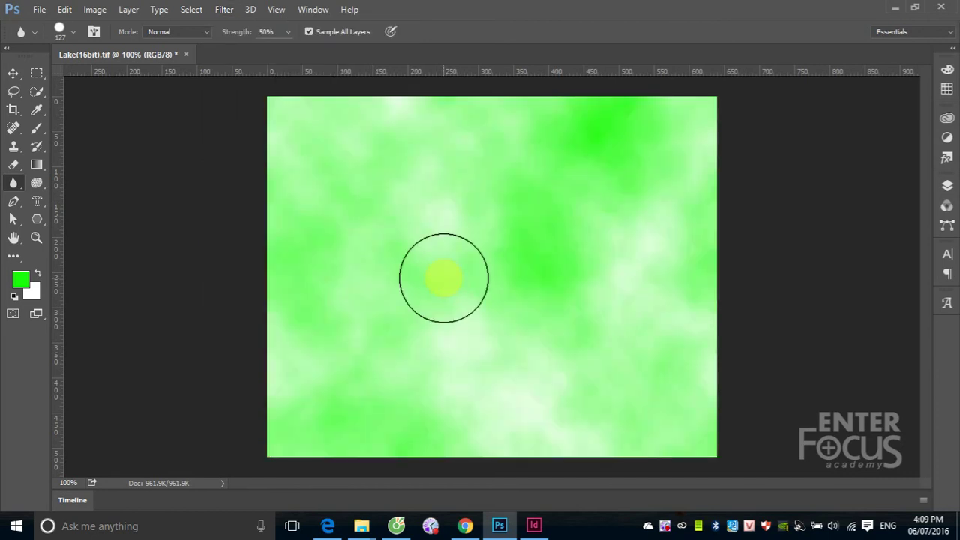
- Reset the default colours, then set the foreground colour to a strong blue
key("d")
left_click(30, 279)
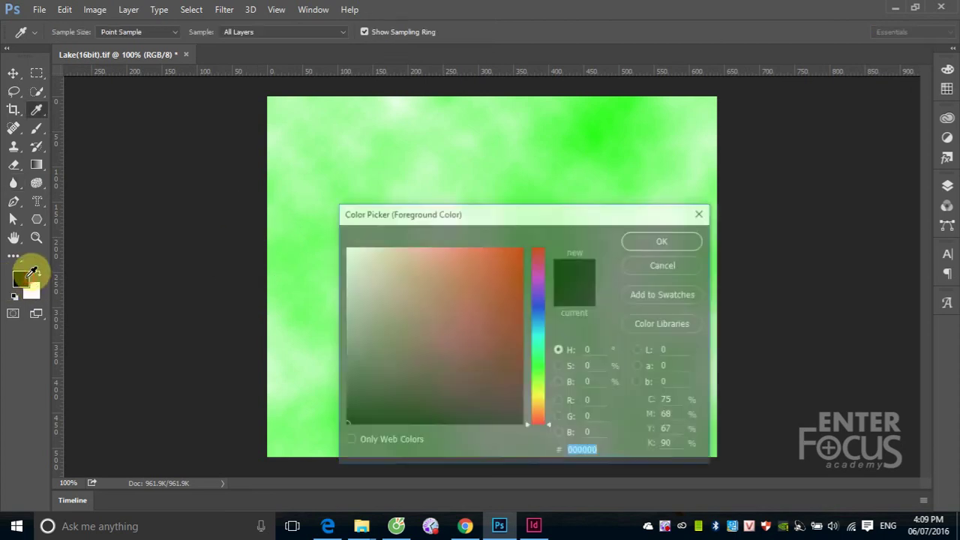
left_click(538, 306)
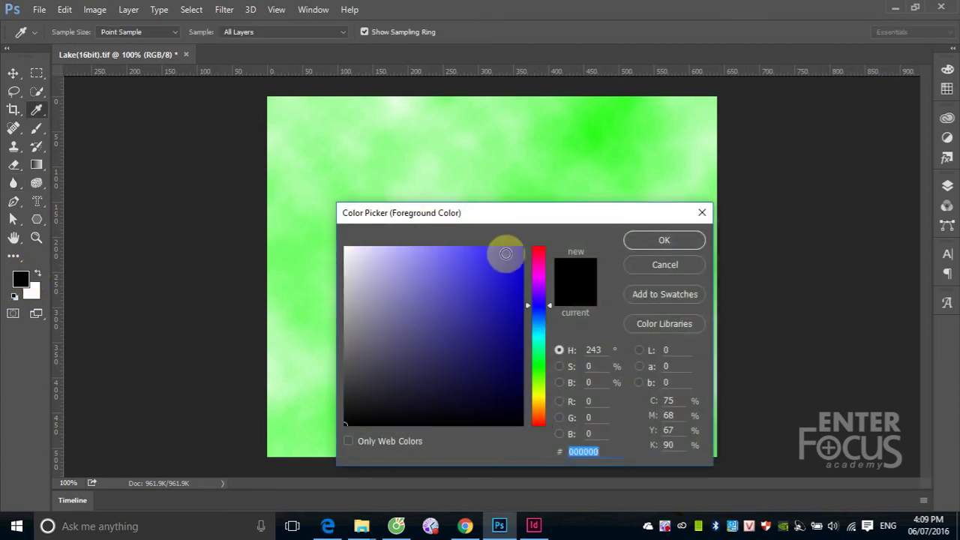
left_click_drag(506, 254, 523, 248)
left_click(656, 240)
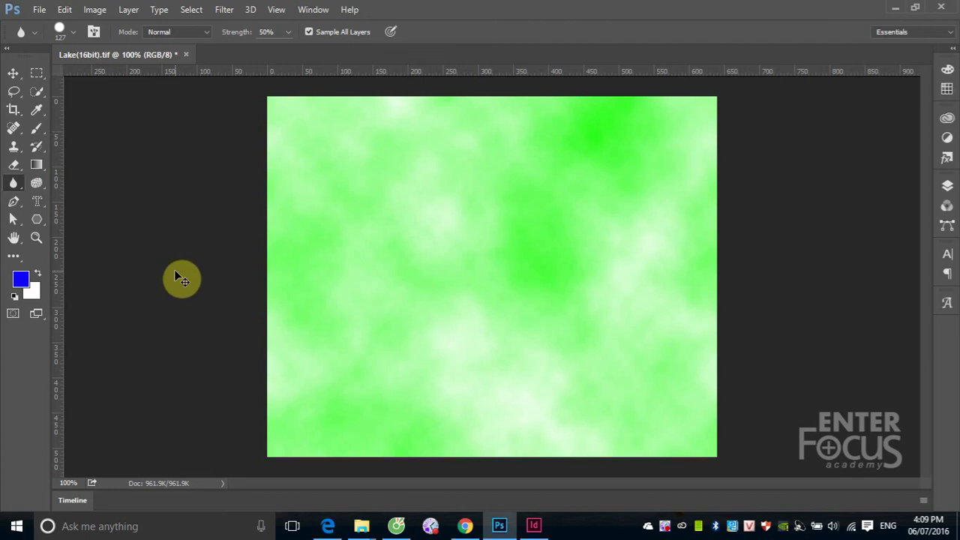
- Rerun Clouds repeatedly with Ctrl+F to generate new blue-and-white cloud patterns
key("ctrl+f")
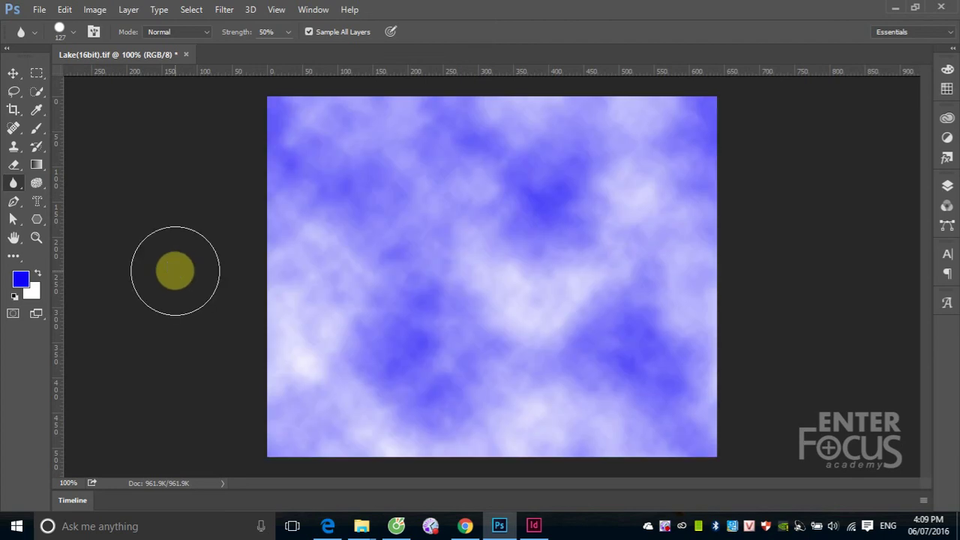
left_click(224, 9)
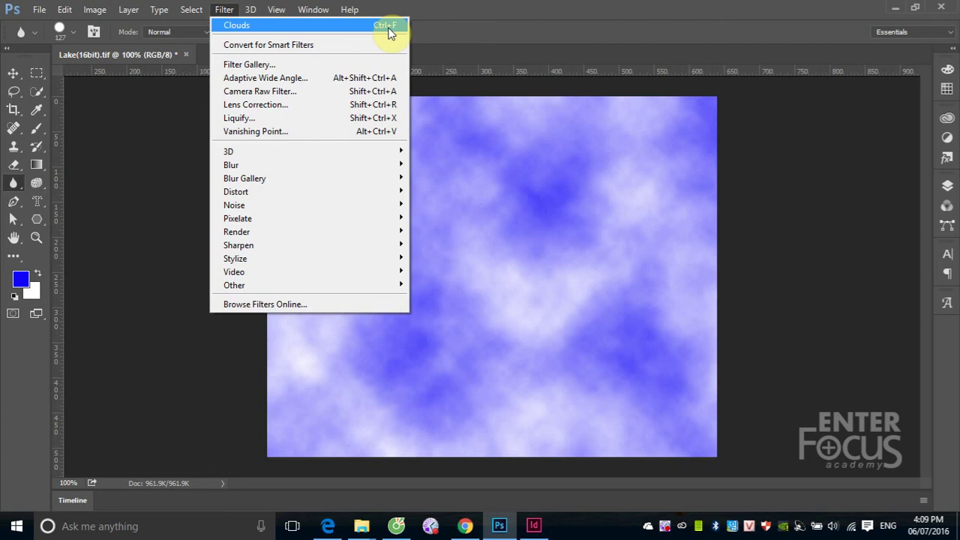
left_click(386, 27)
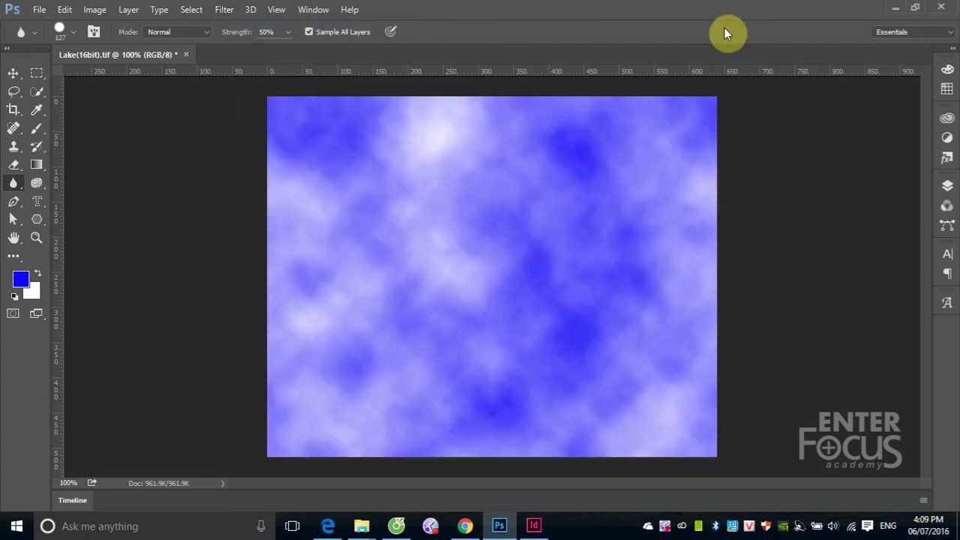
key("ctrl+f")
key("ctrl+f")
key("ctrl+f")
key("ctrl+f")
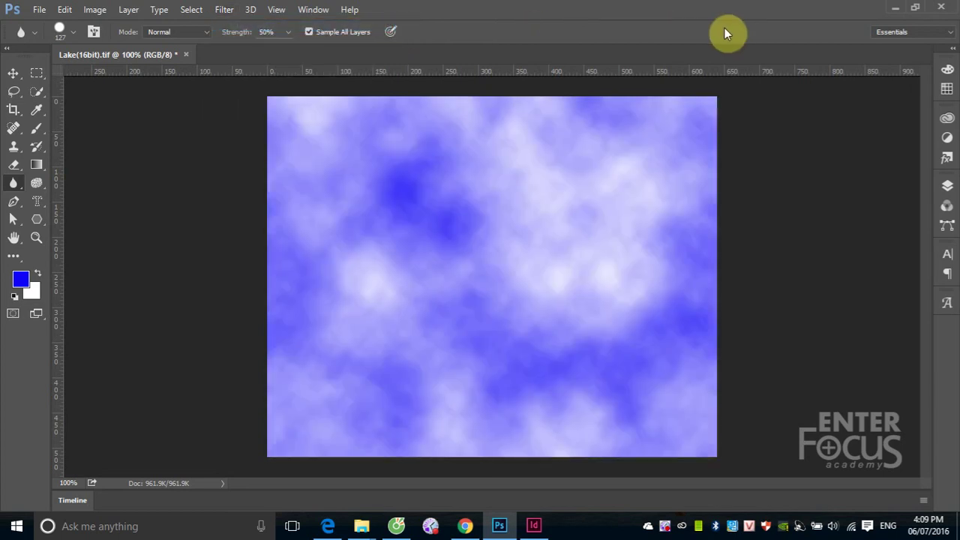
key("ctrl+f")
key("ctrl+f")
key("ctrl+f")
key("ctrl+f")
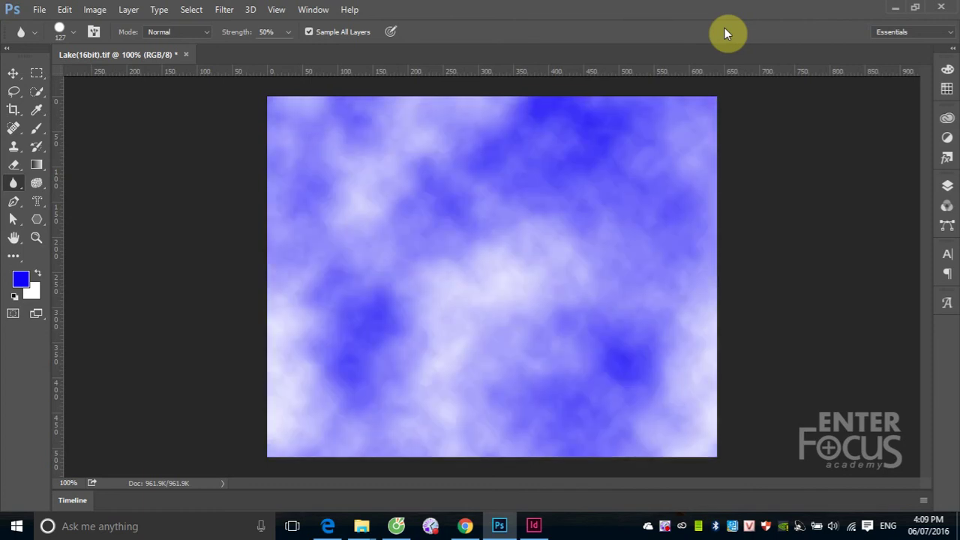
key("ctrl+f")
key("ctrl+f")
key("ctrl+f")
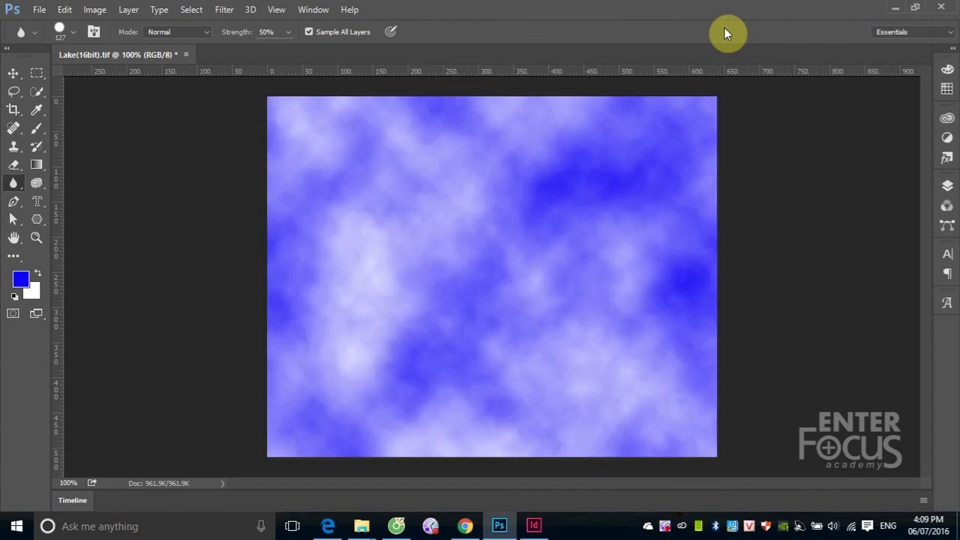
key("ctrl+f")
key("ctrl+f")
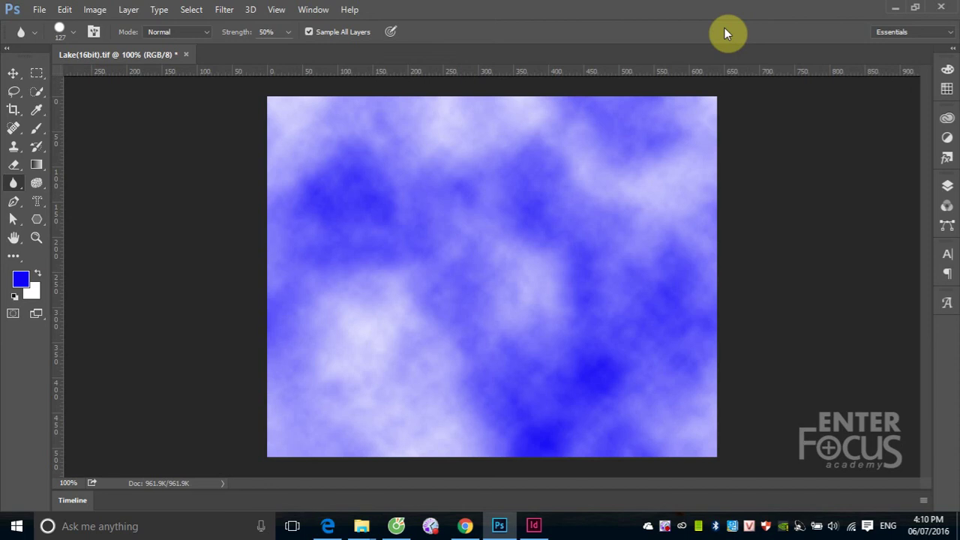
key("ctrl+f")
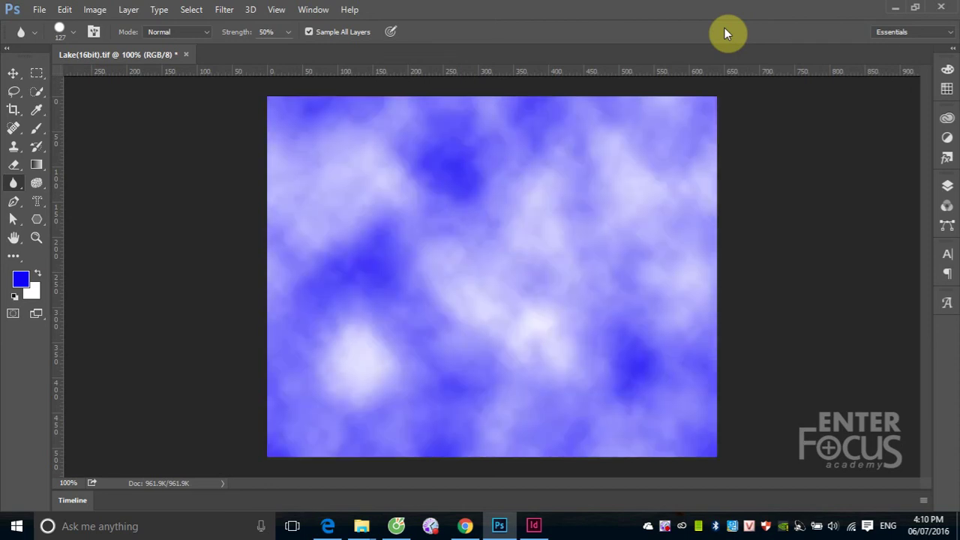
key("ctrl+f")
key("ctrl+f")
key("ctrl+f")
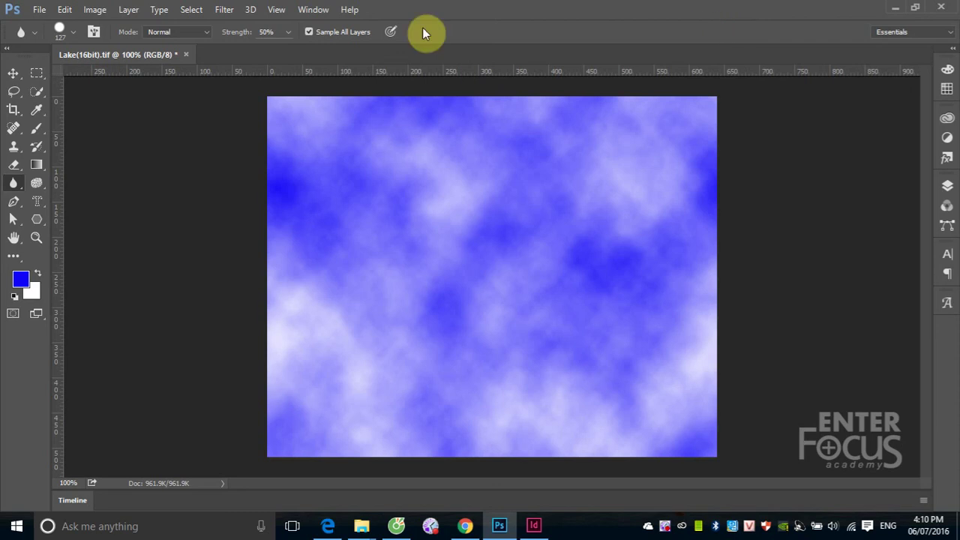
left_click(224, 11)
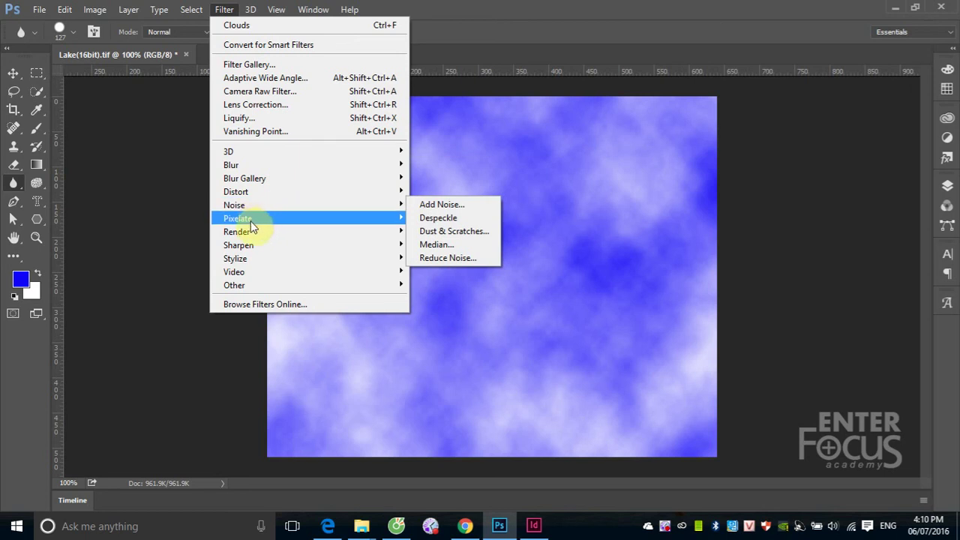
mouse_move(237, 232)
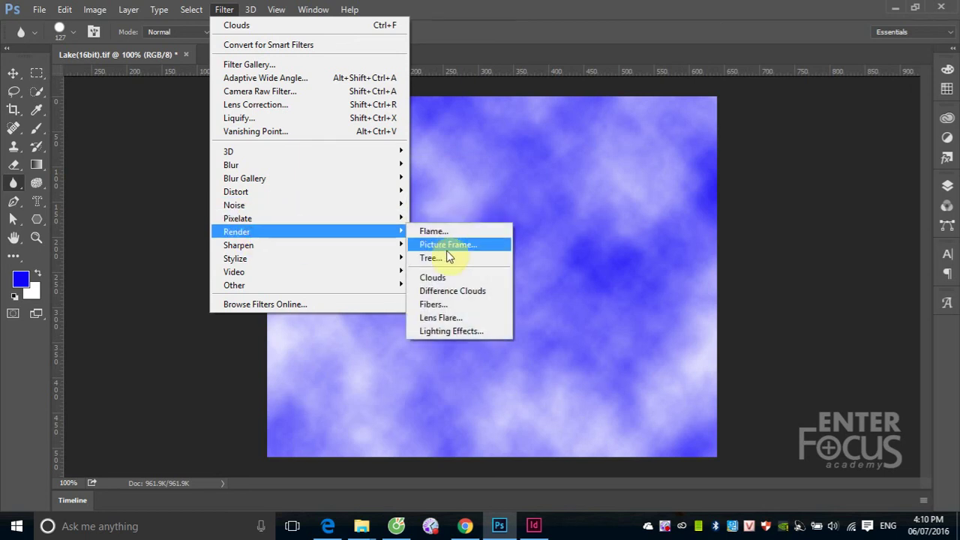
- Apply Difference Clouds, repeat it eight times with Ctrl+F, then revert with F12
left_click(462, 292)
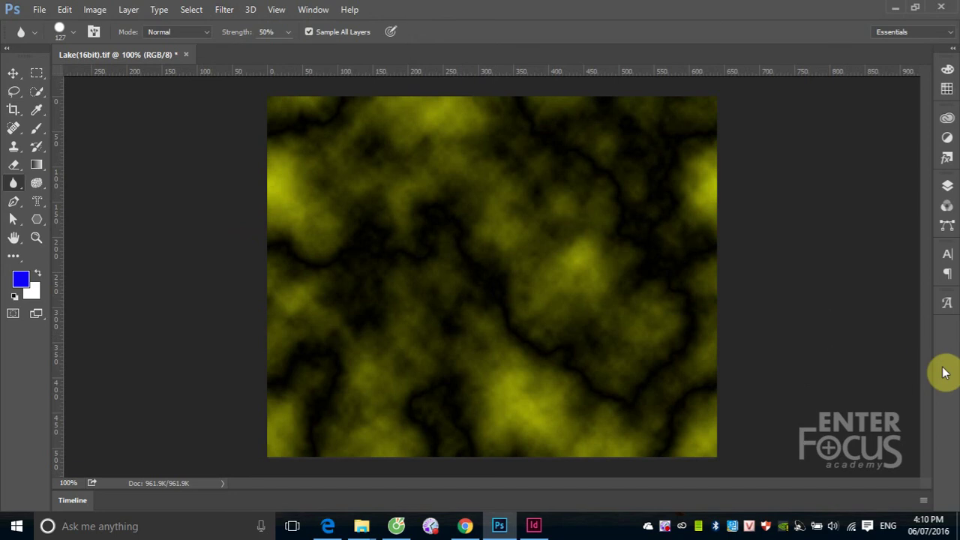
key("ctrl+f")
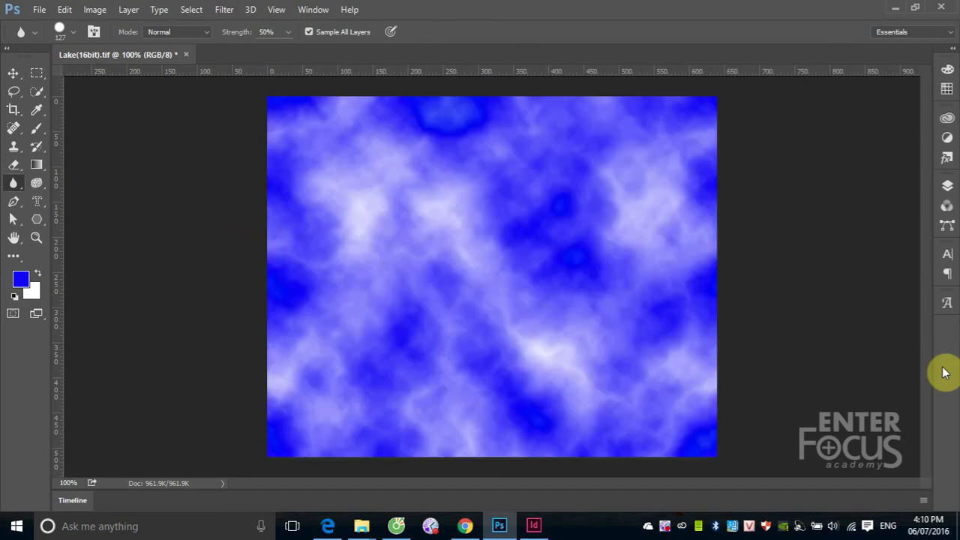
key("ctrl+f")
key("ctrl+f")
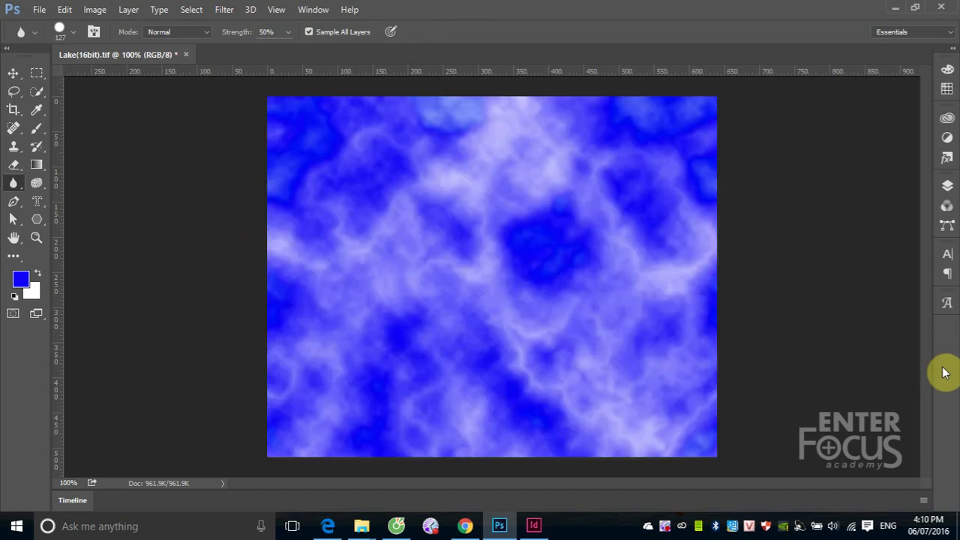
key("ctrl+f")
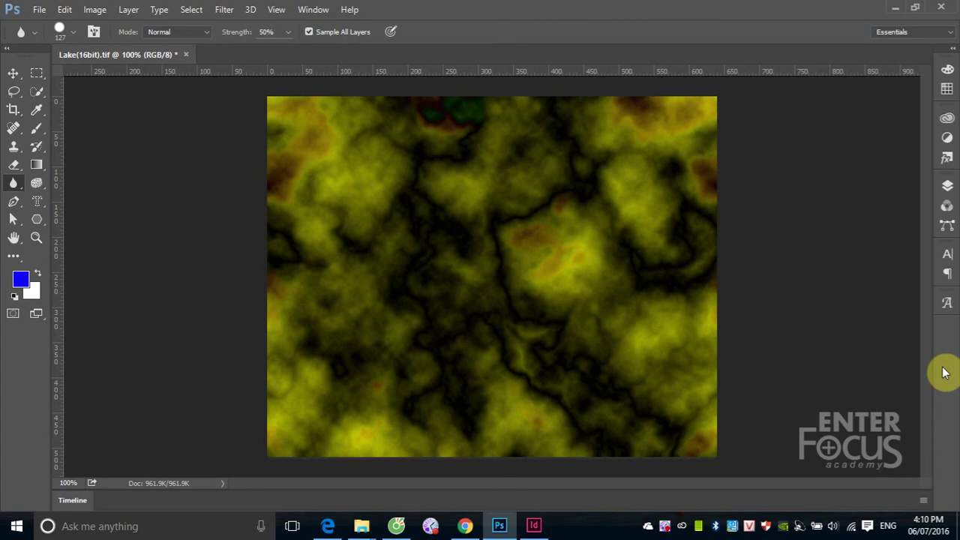
key("ctrl+f")
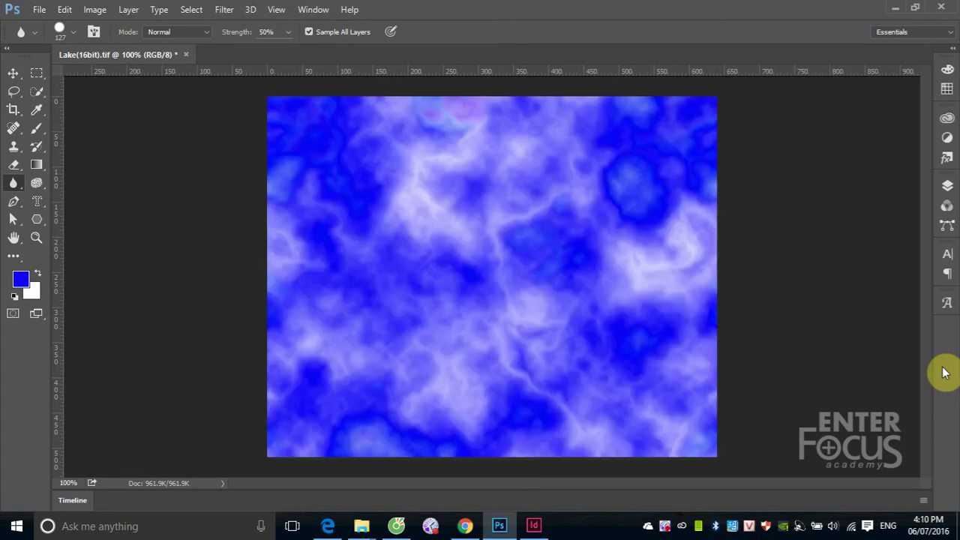
key("ctrl+f")
key("ctrl+f")
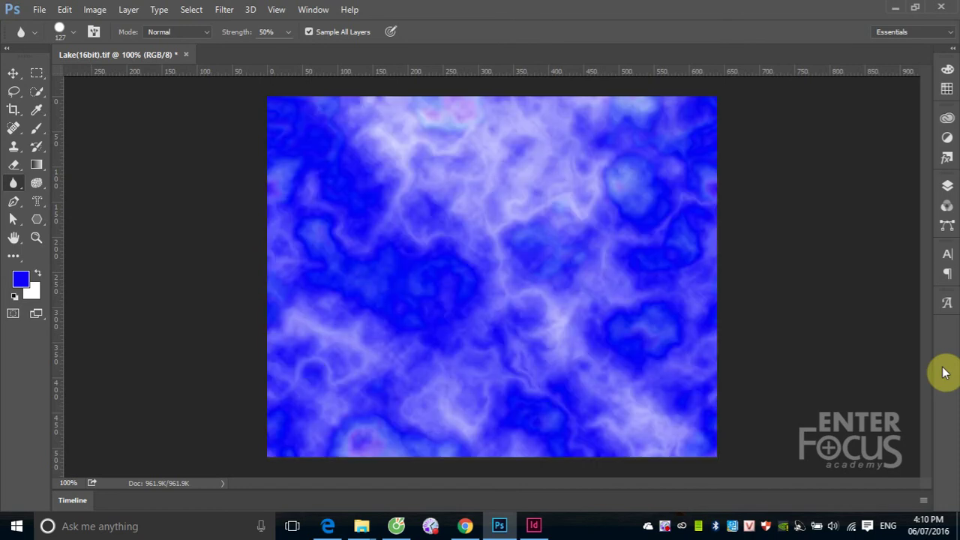
key("ctrl+f")
key("ctrl+f")
key("ctrl+f")
key("ctrl+f")
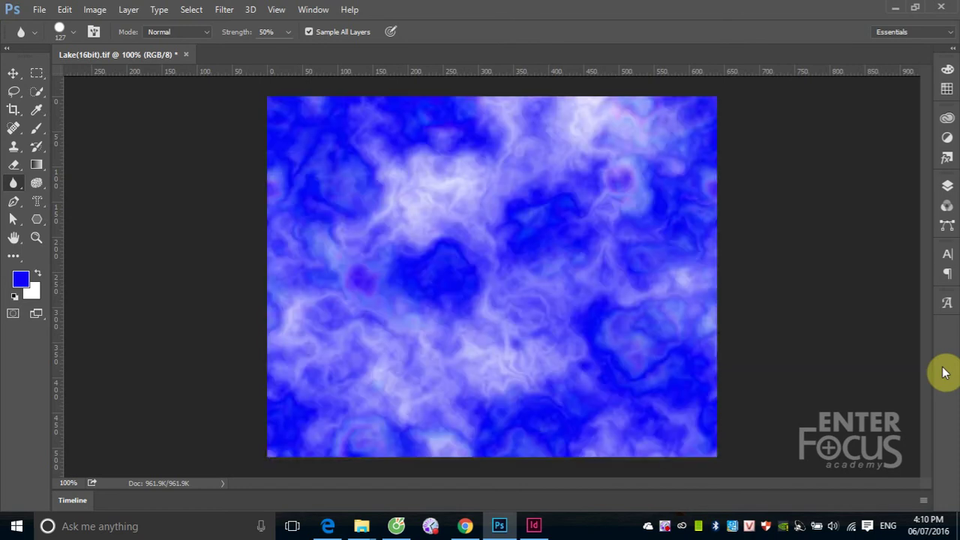
key("ctrl+f")
key("ctrl+f")
key("ctrl+f")
key("ctrl+f")
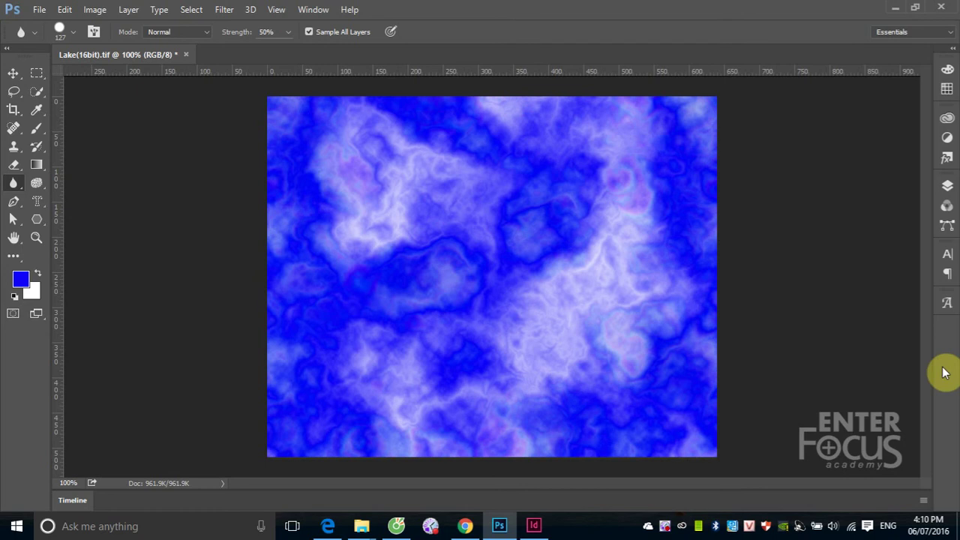
key("ctrl+f")
key("ctrl+f")
key("ctrl+f")
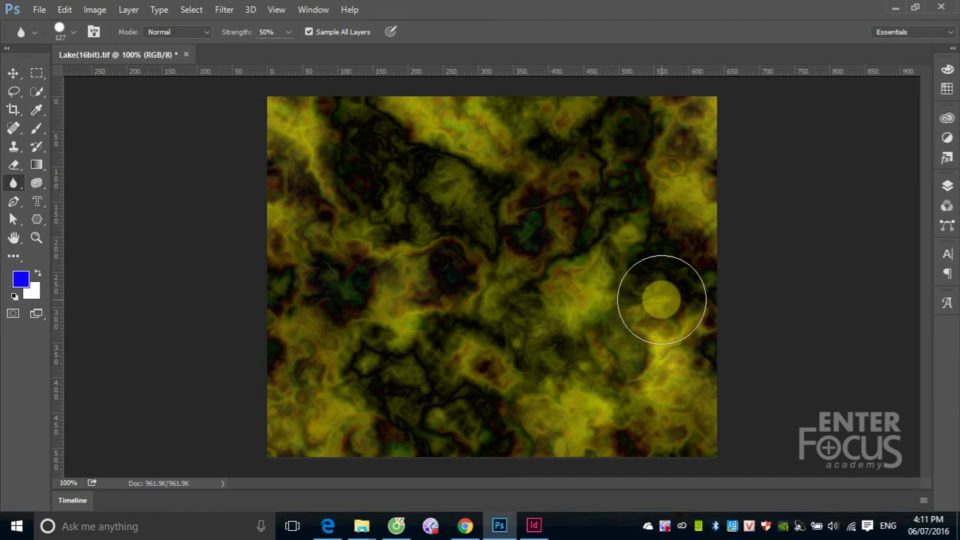
key("F12")
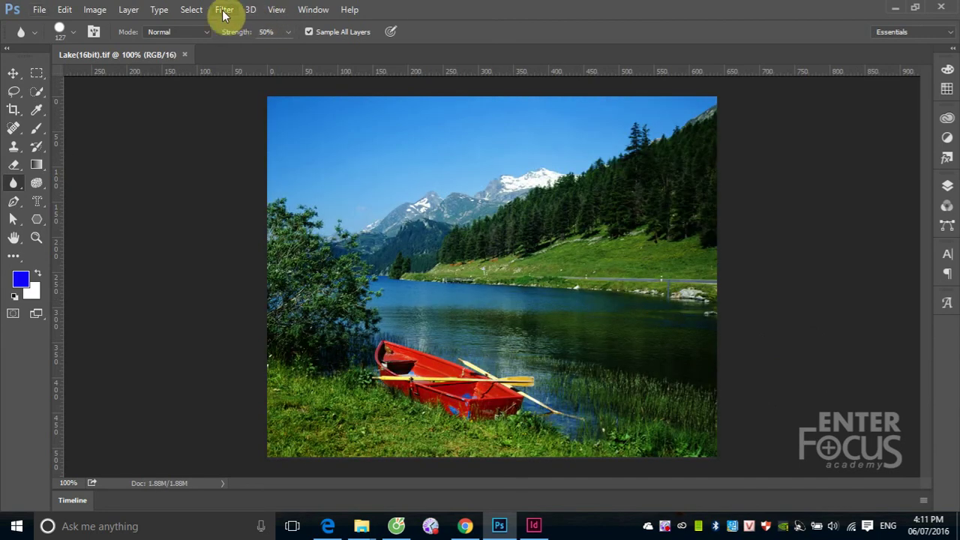
- Convert the photo to 8 Bits/Channel and add a lens flare over the upper-right trees
left_click(94, 10)
mouse_move(103, 26)
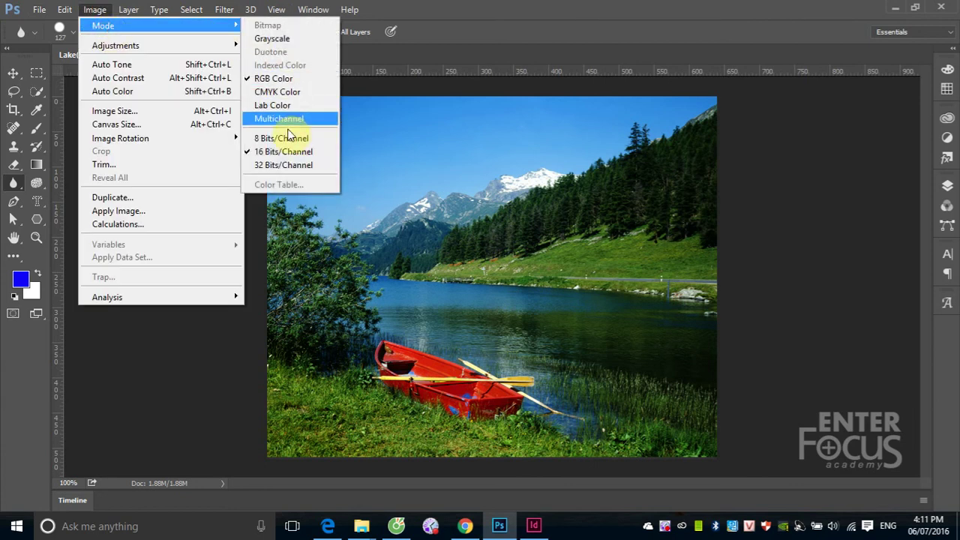
left_click(282, 138)
left_click(224, 10)
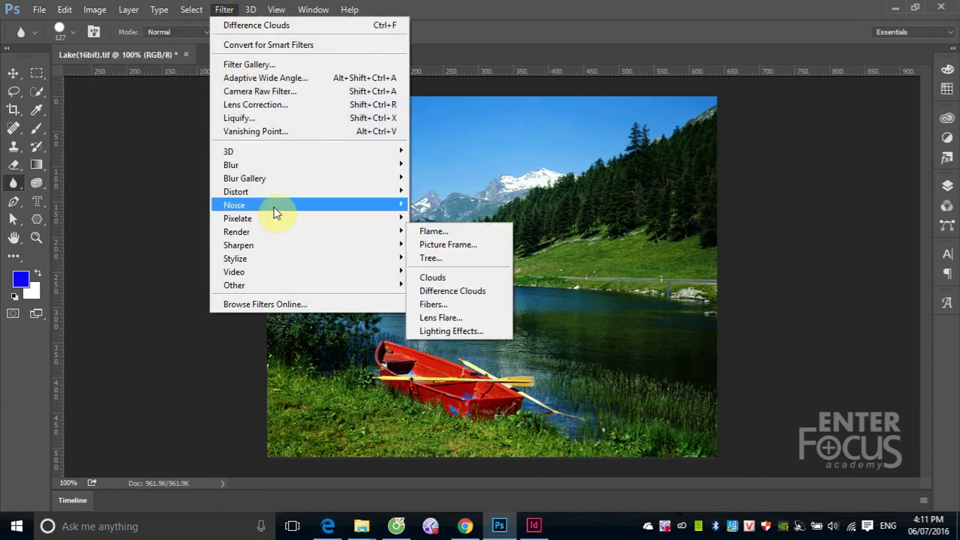
mouse_move(237, 231)
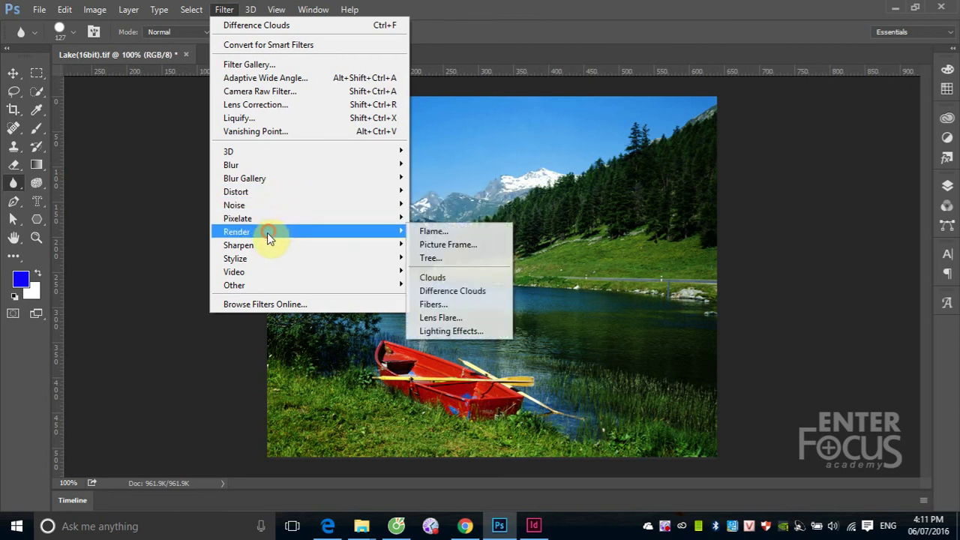
left_click(474, 322)
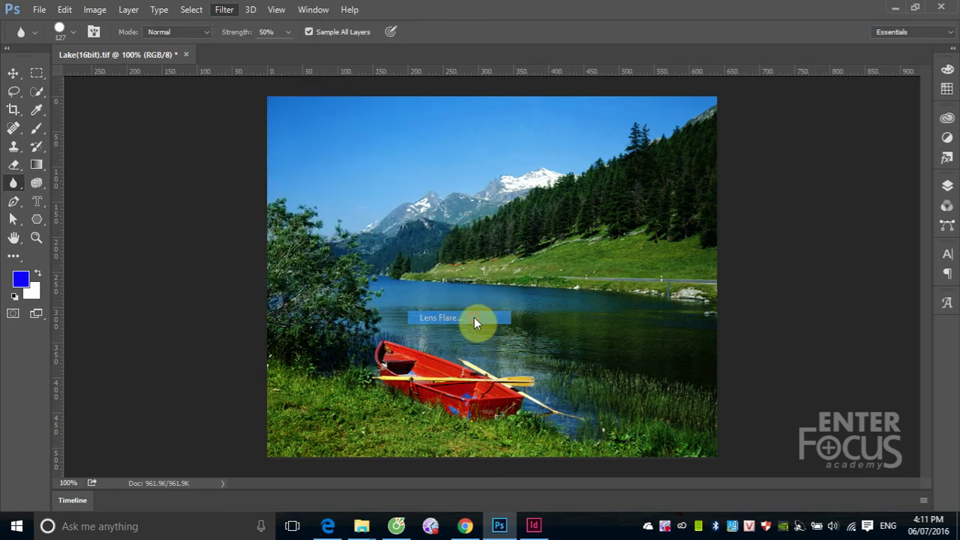
left_click_drag(493, 80, 572, 91)
left_click_drag(631, 115, 772, 126)
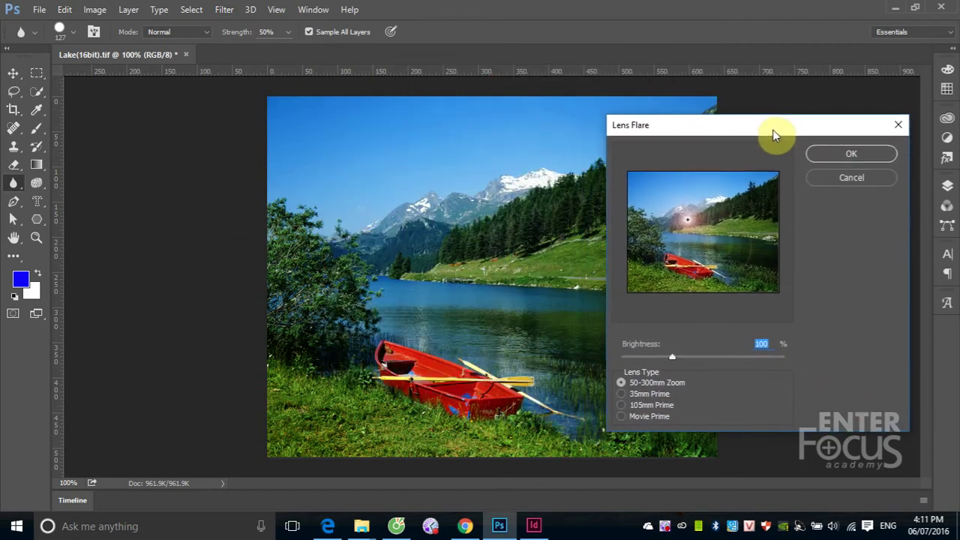
mouse_move(688, 218)
left_mouse_down()
mouse_move(702, 194)
mouse_move(747, 189)
left_mouse_up()
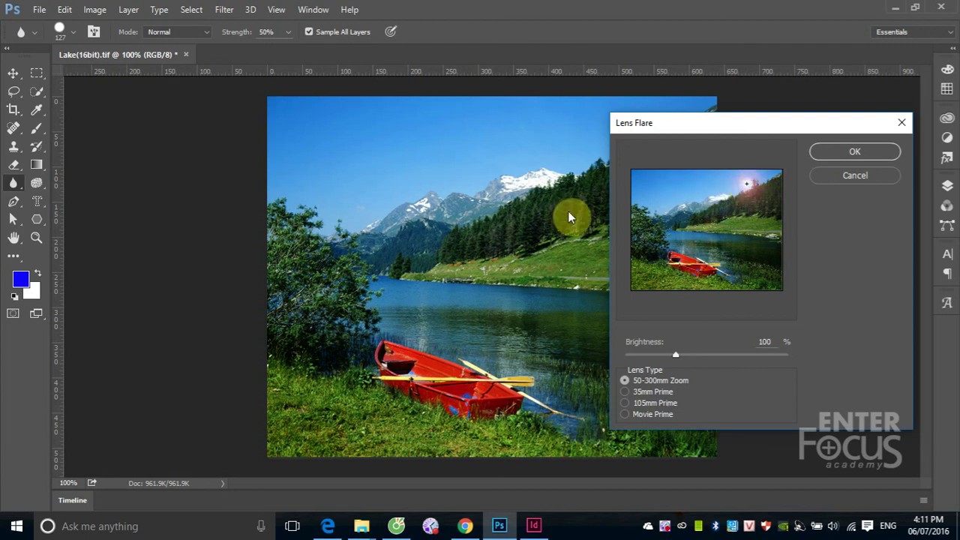
left_click(854, 153)
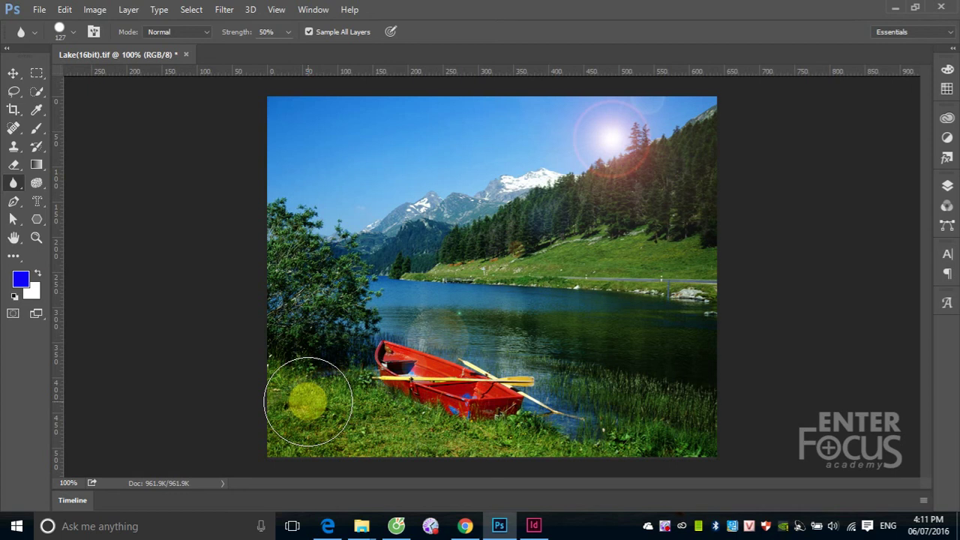
- Add another lens flare near the upper-right trees using 105mm Prime at 102% brightness
left_click(224, 10)
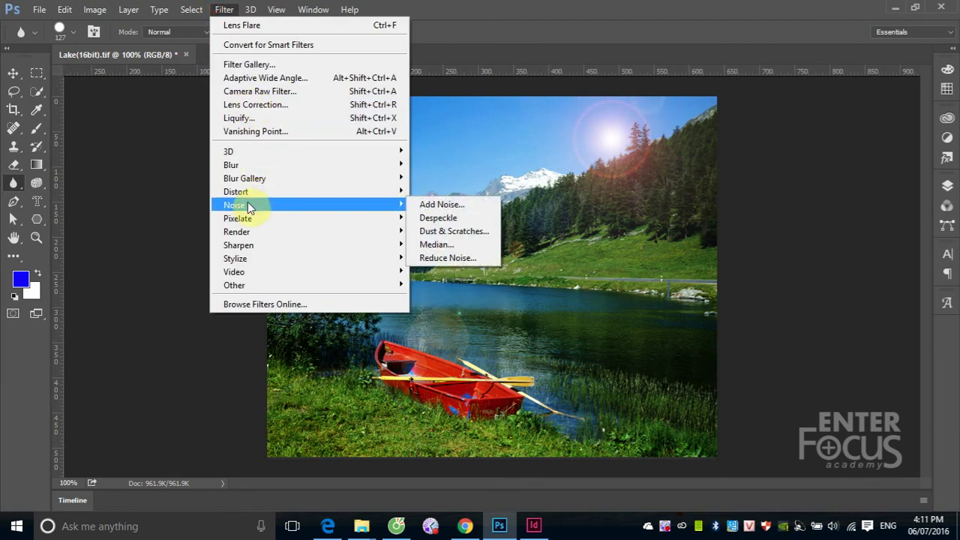
mouse_move(237, 231)
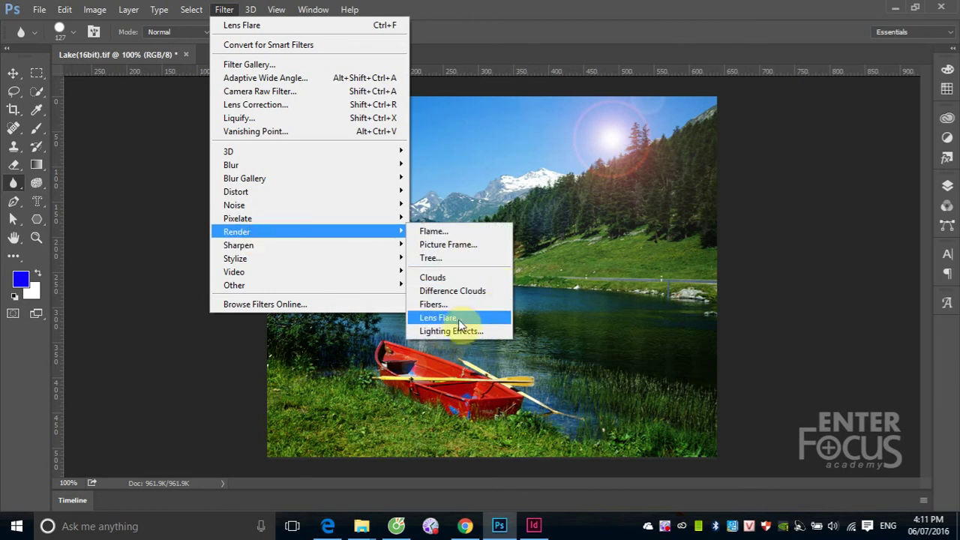
left_click(453, 318)
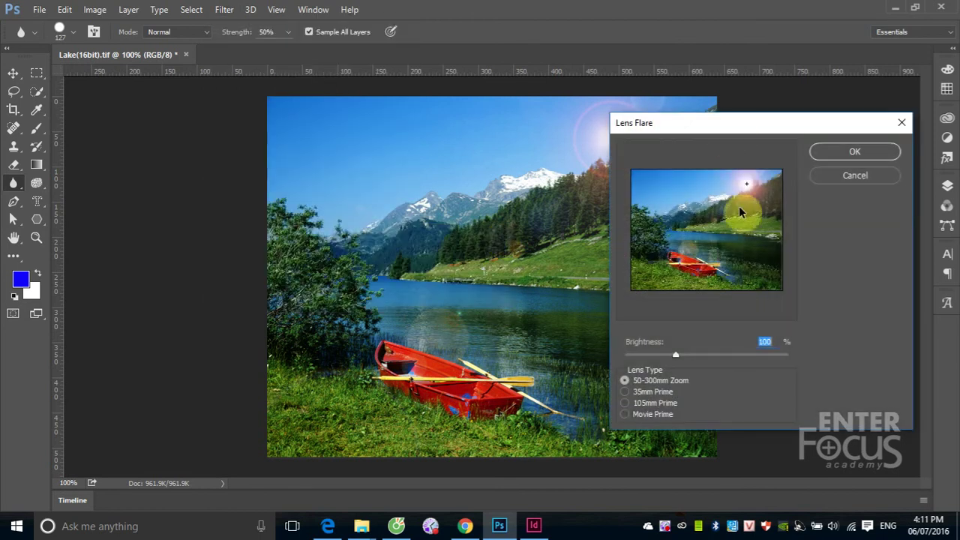
left_click(744, 184)
mouse_move(745, 184)
left_mouse_down()
mouse_move(744, 203)
mouse_move(707, 220)
mouse_move(719, 204)
mouse_move(713, 177)
mouse_move(643, 182)
mouse_move(681, 188)
mouse_move(672, 189)
left_mouse_up()
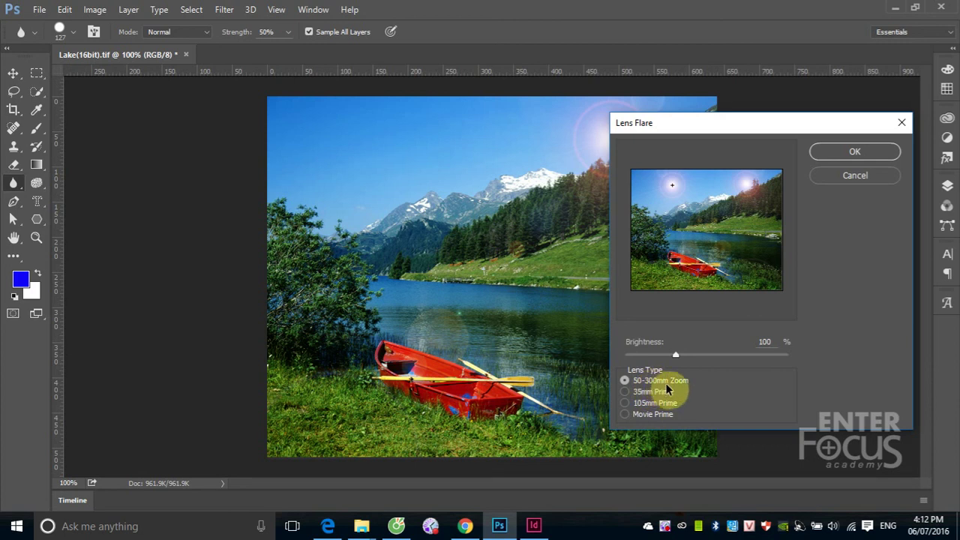
left_click(624, 392)
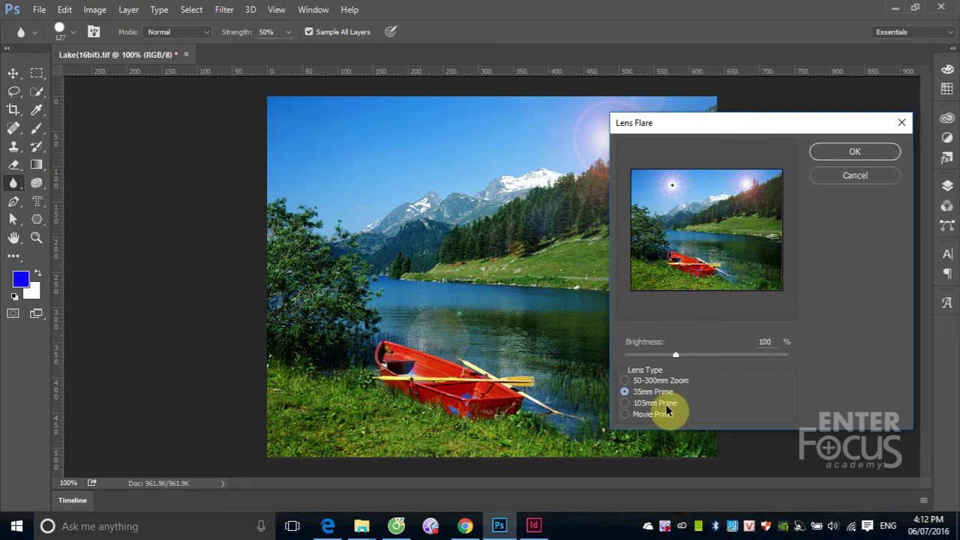
left_click(650, 405)
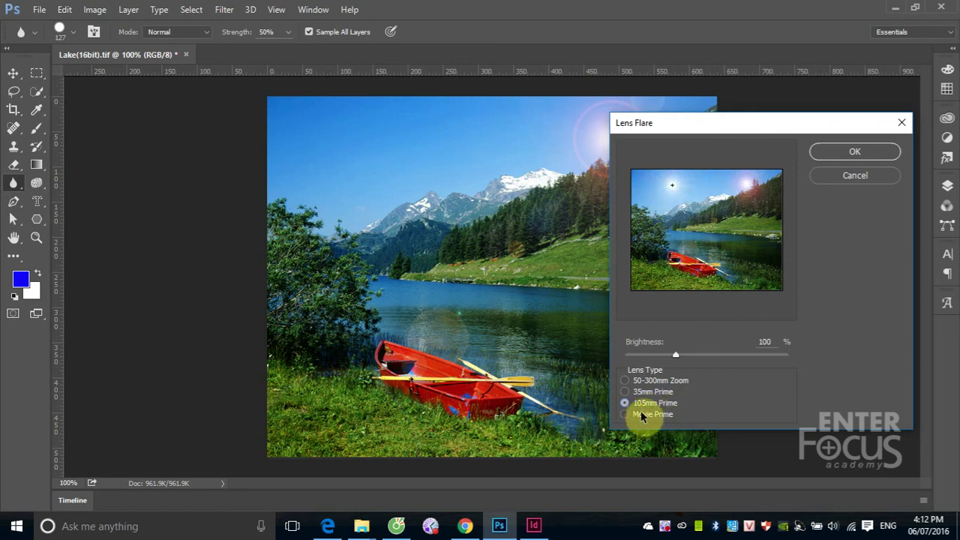
left_click(637, 417)
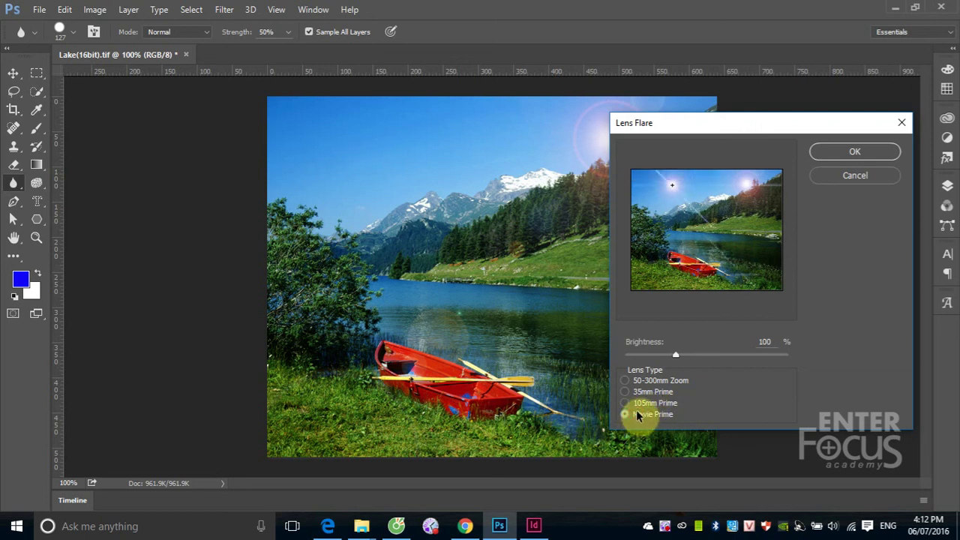
left_click(637, 403)
left_click_drag(672, 185, 676, 190)
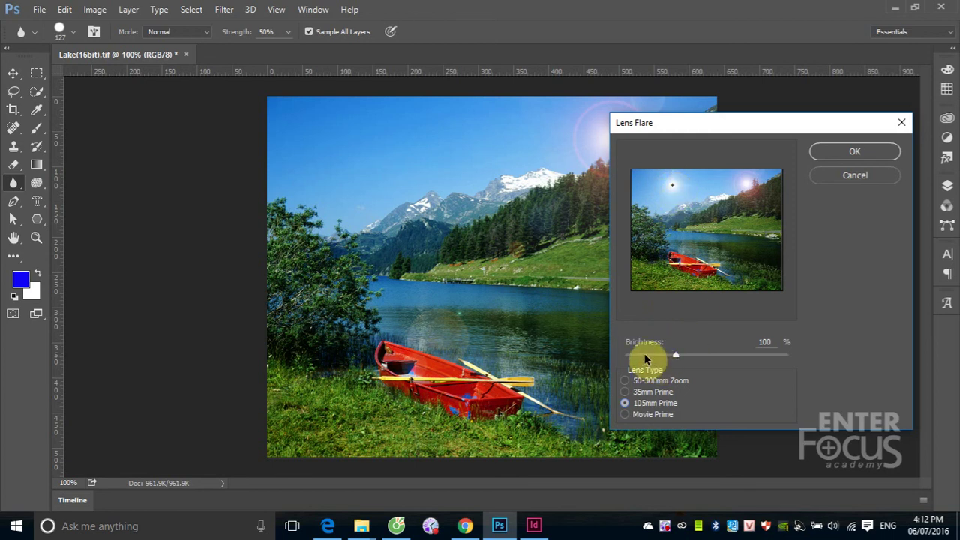
mouse_move(676, 355)
left_mouse_down()
mouse_move(719, 358)
mouse_move(705, 360)
left_mouse_up()
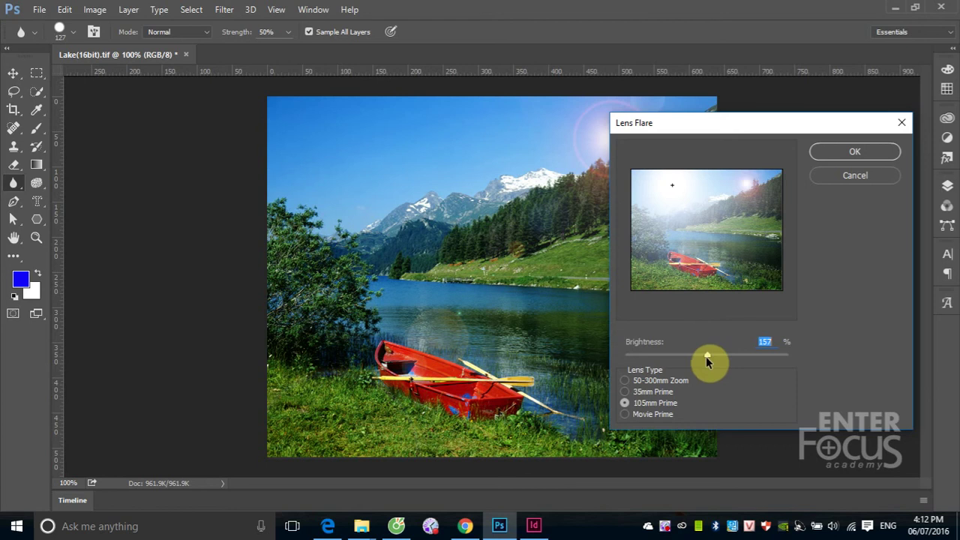
mouse_move(706, 356)
left_mouse_down()
mouse_move(676, 361)
mouse_move(755, 369)
mouse_move(678, 369)
left_mouse_up()
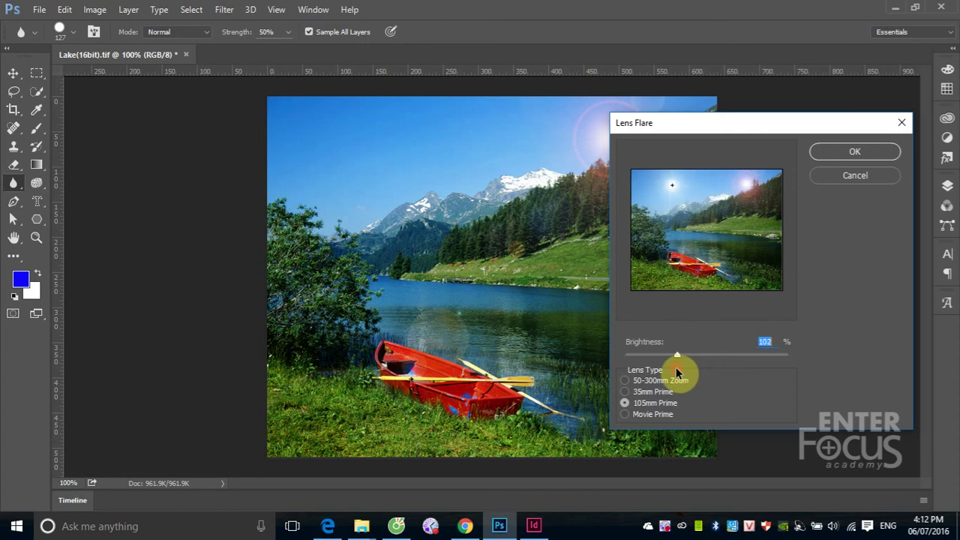
left_click_drag(672, 186, 746, 190)
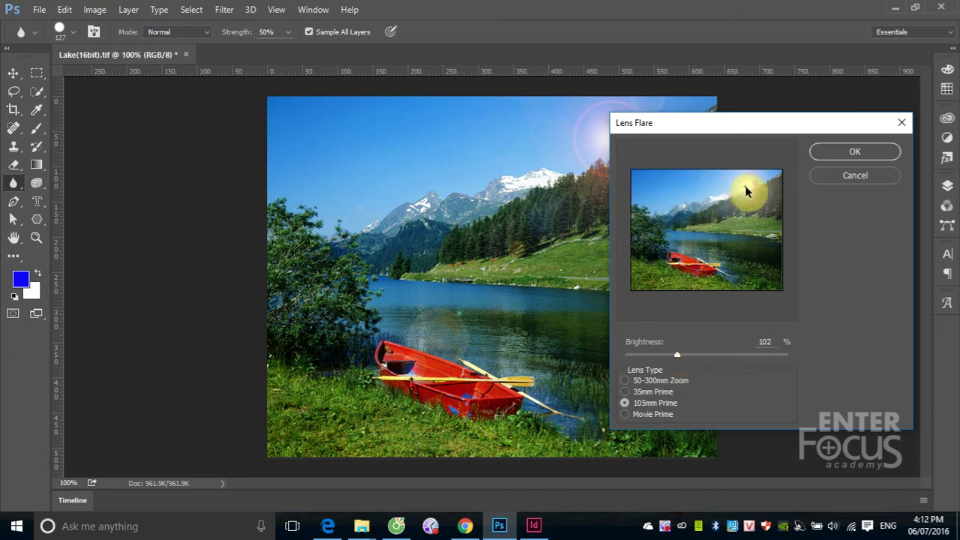
left_click(852, 153)
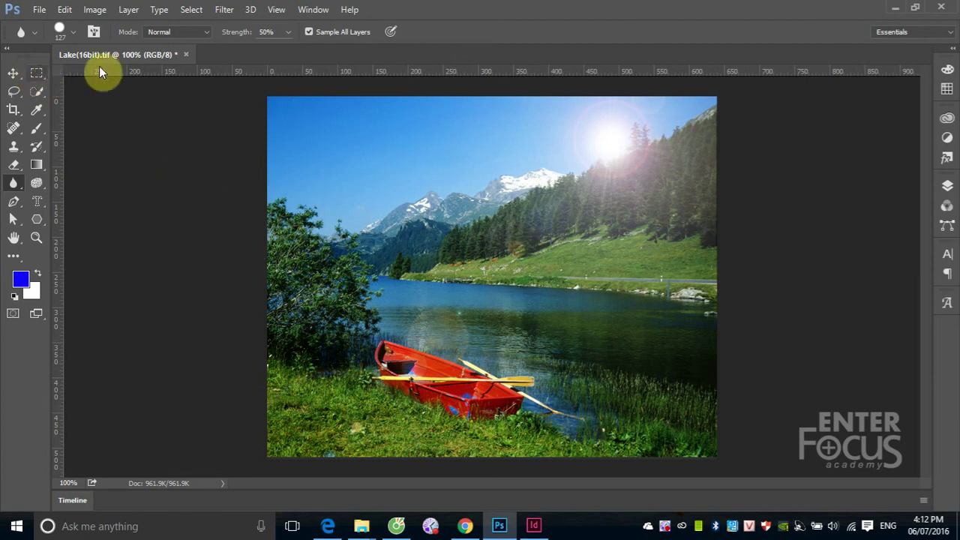
left_click(227, 11)
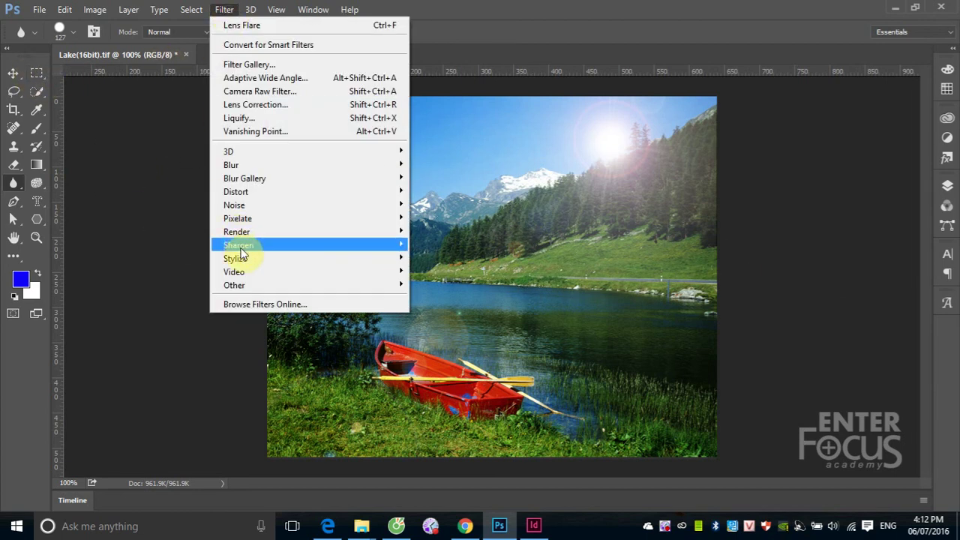
mouse_move(237, 232)
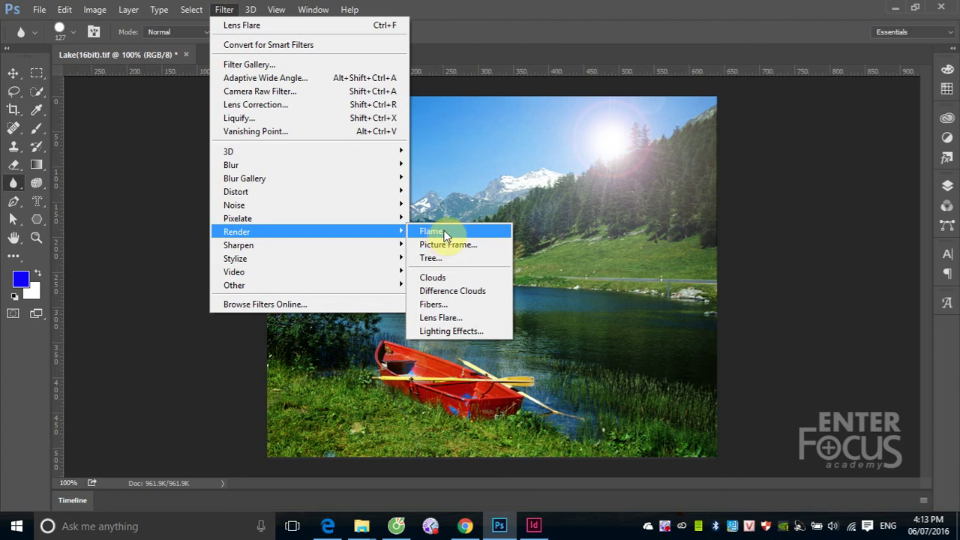
left_click(446, 232)
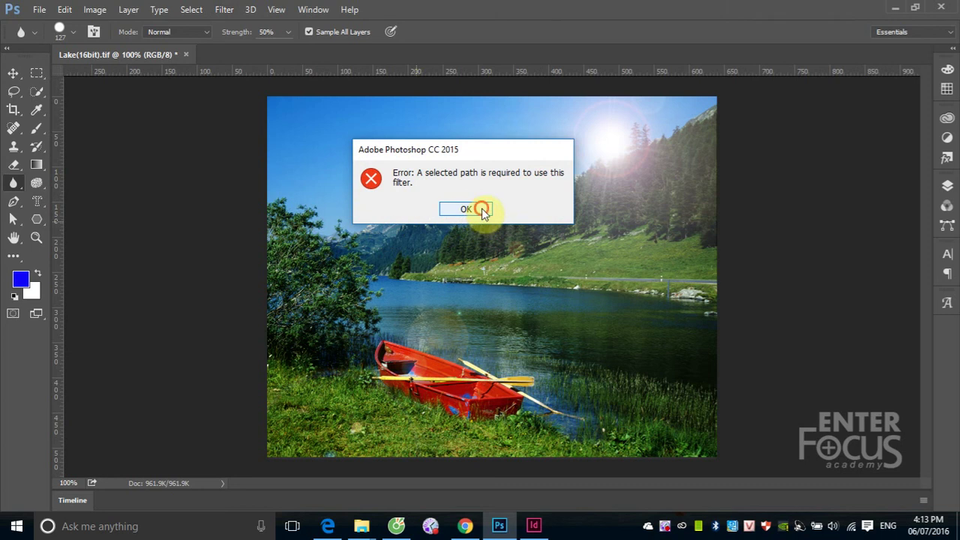
left_click(480, 210)
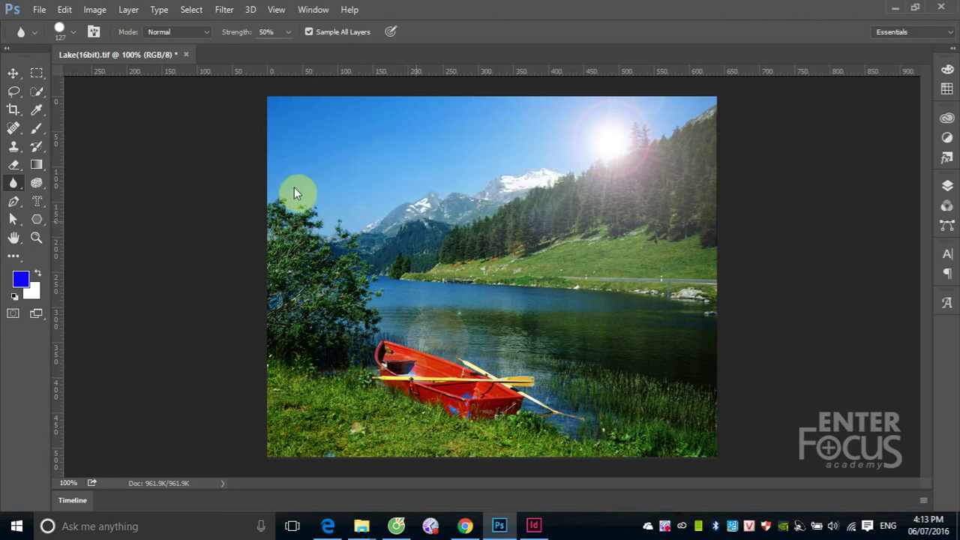
left_click(14, 75)
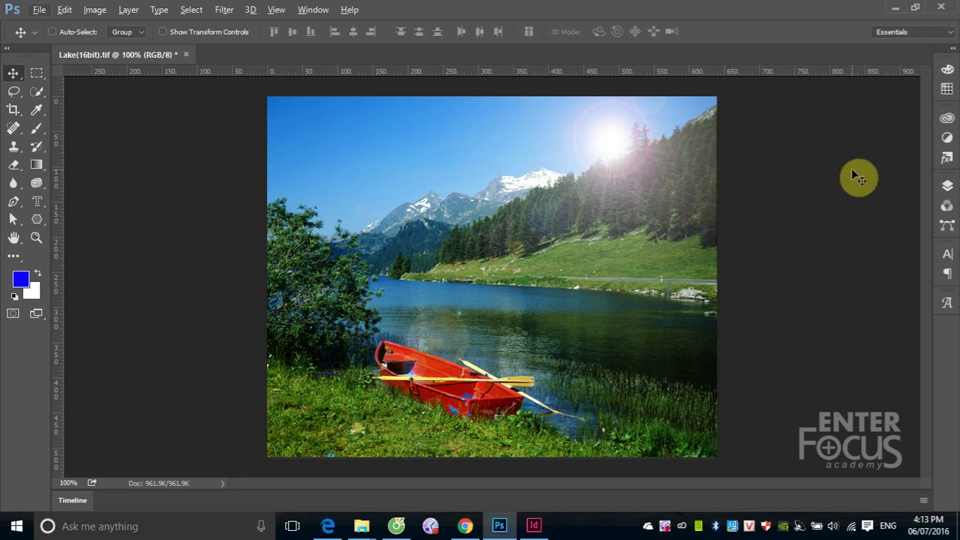
- Revert the lake photo with F12 and convert it to 8 Bits/Channel
key("F12")
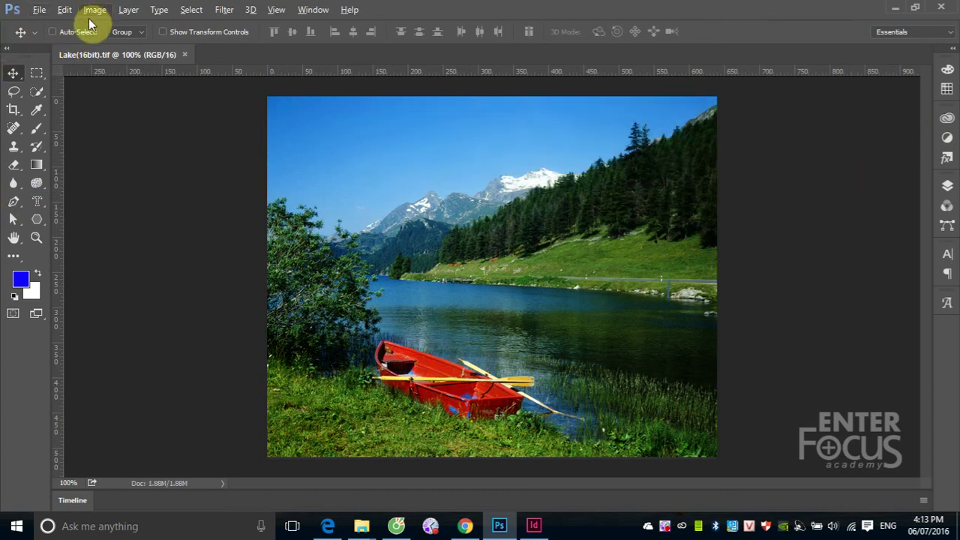
left_click(94, 10)
mouse_move(103, 25)
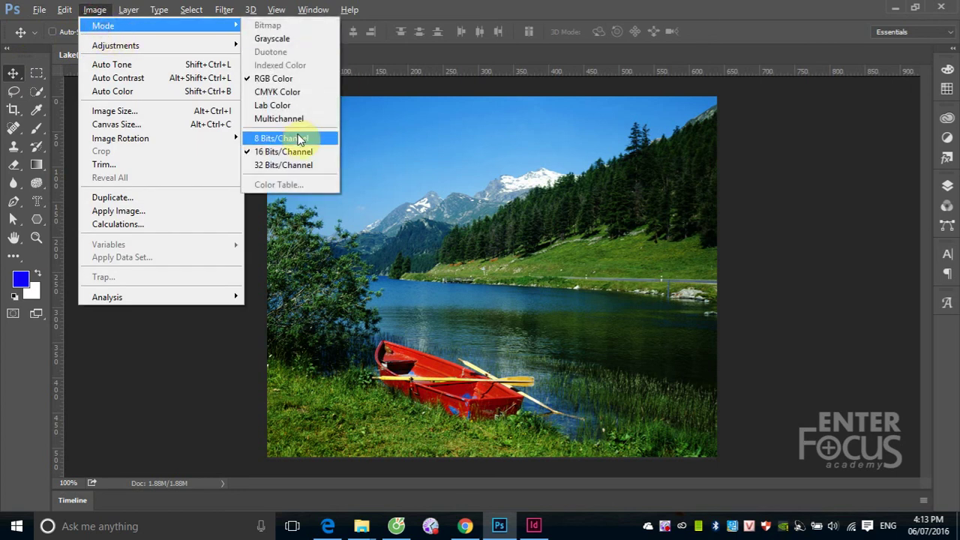
left_click(298, 140)
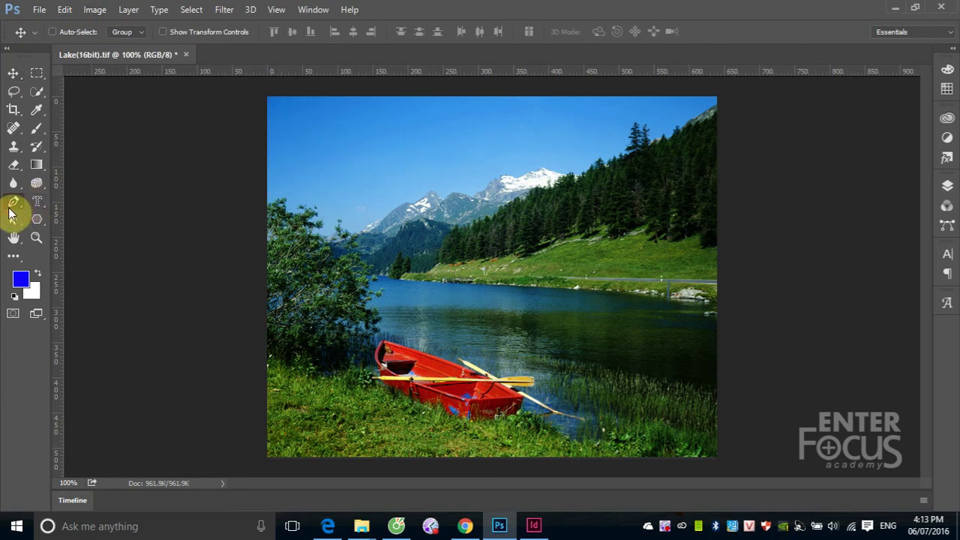
- Draw a Pen path from the image's left edge along the hillside to the top-right
left_click(10, 210)
left_click(75, 202)
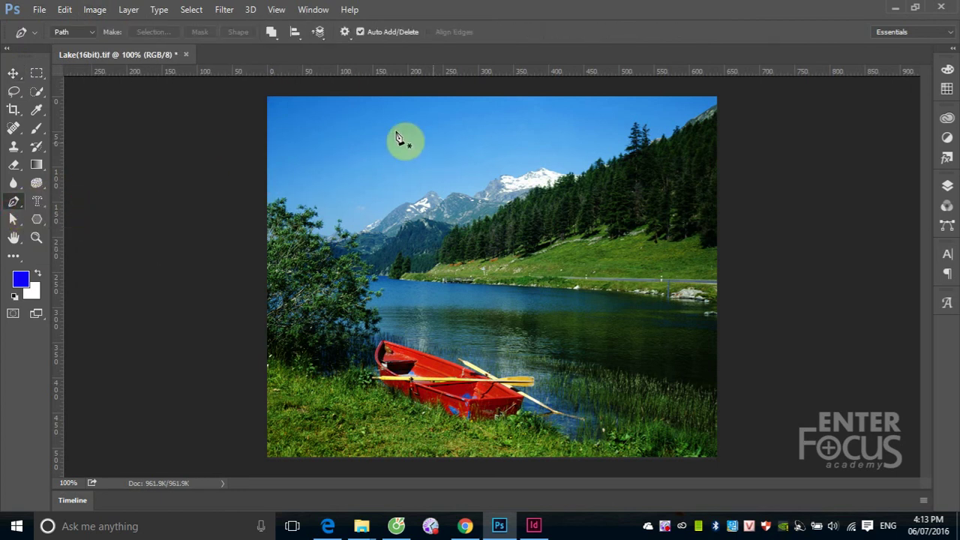
left_click(263, 198)
left_click_drag(321, 223, 342, 249)
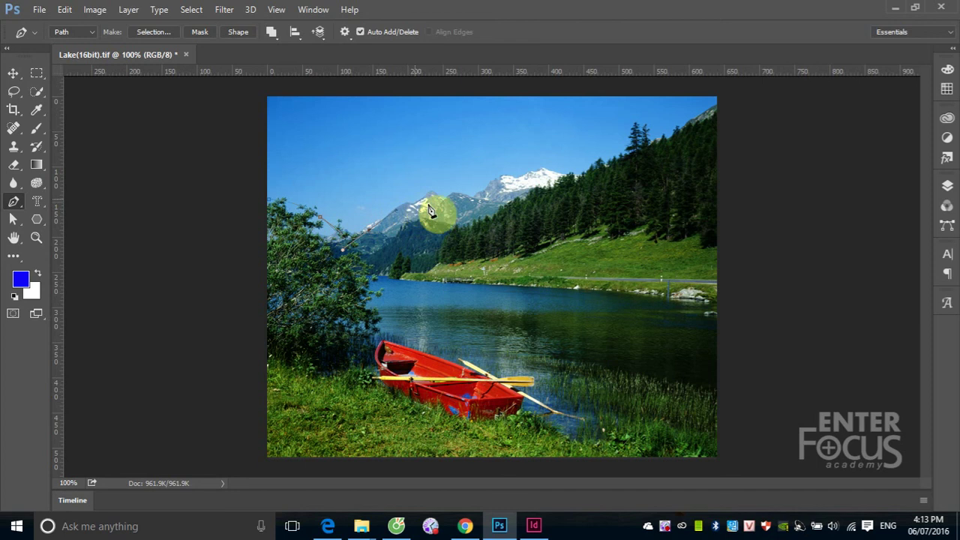
left_click(454, 225)
left_click_drag(508, 214, 562, 190)
left_click(602, 162)
left_click(658, 142)
left_click(691, 118)
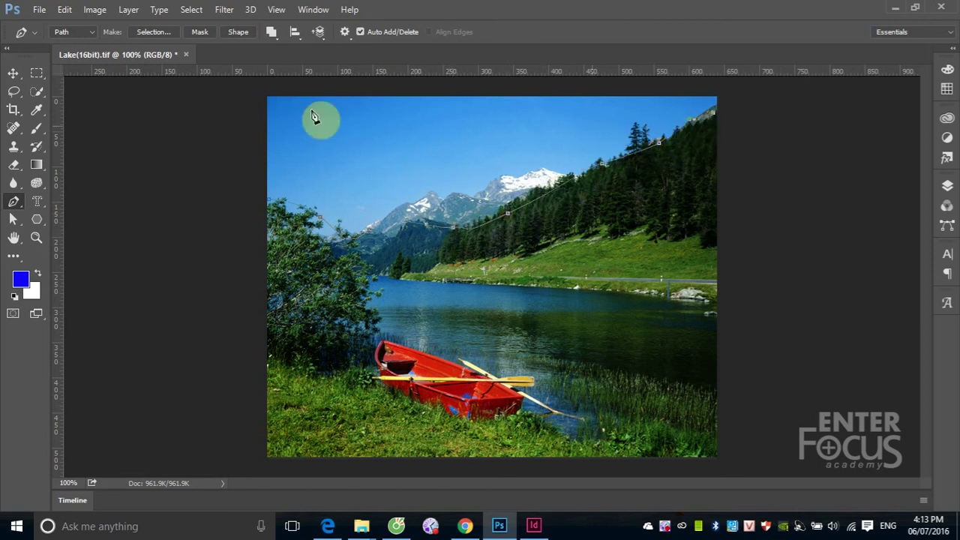
left_click(13, 72)
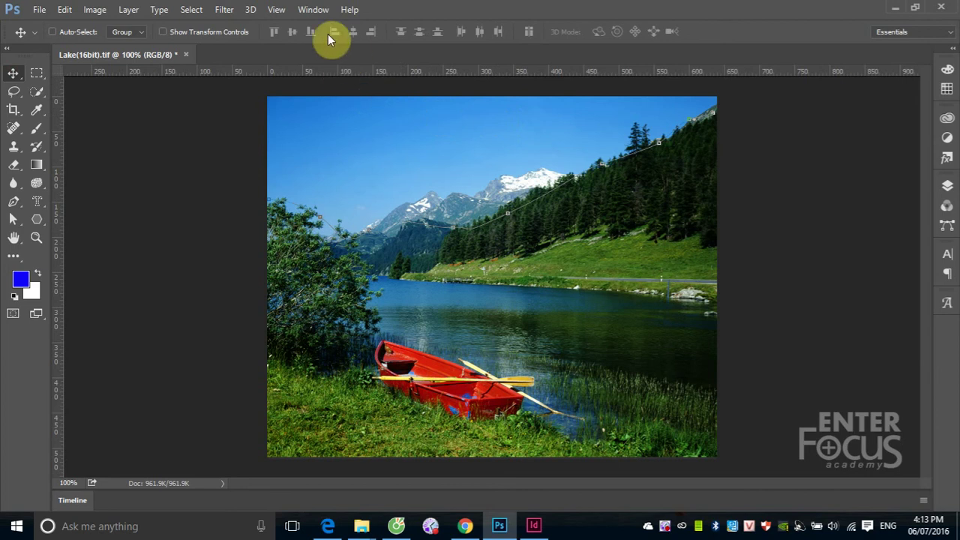
- Attempt a Flame render along the path and dismiss the Error -29 message
left_click(227, 10)
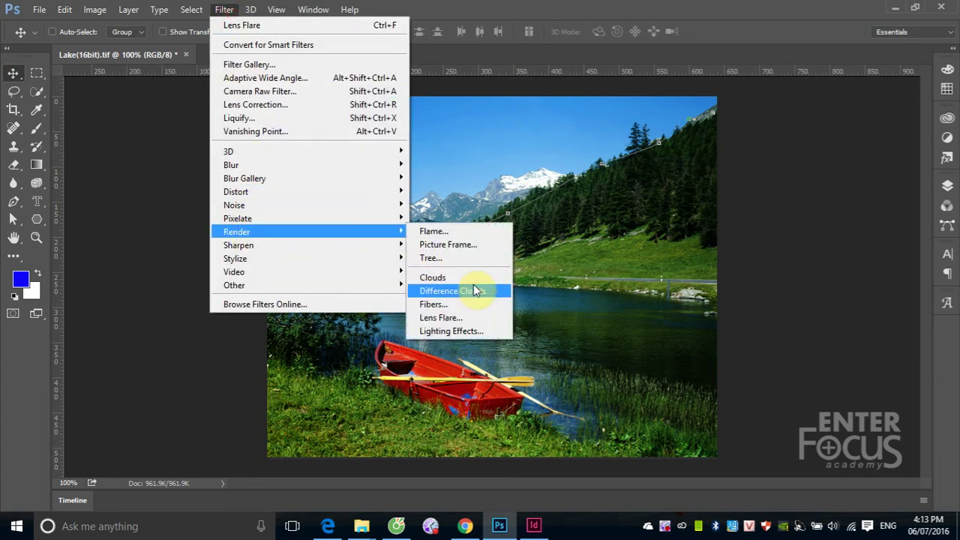
left_click(435, 234)
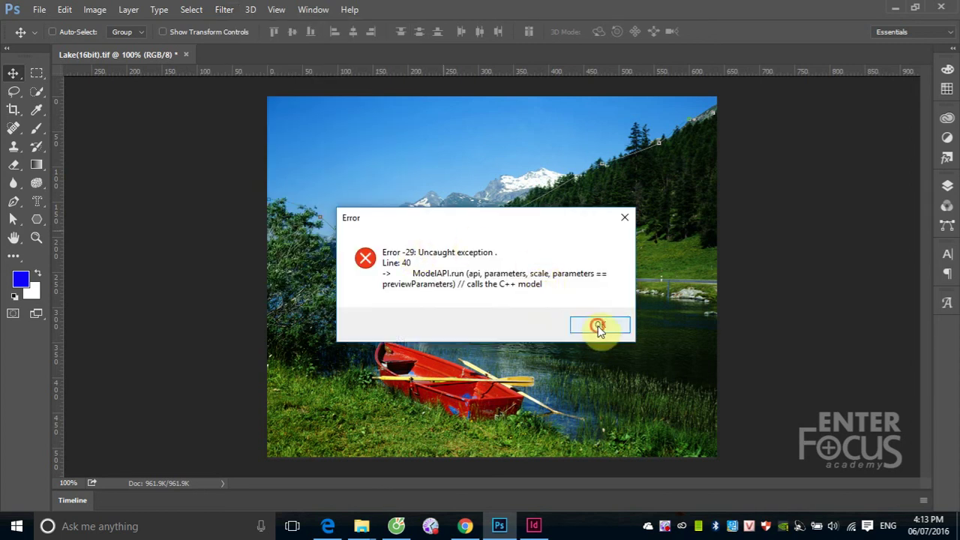
left_click(600, 326)
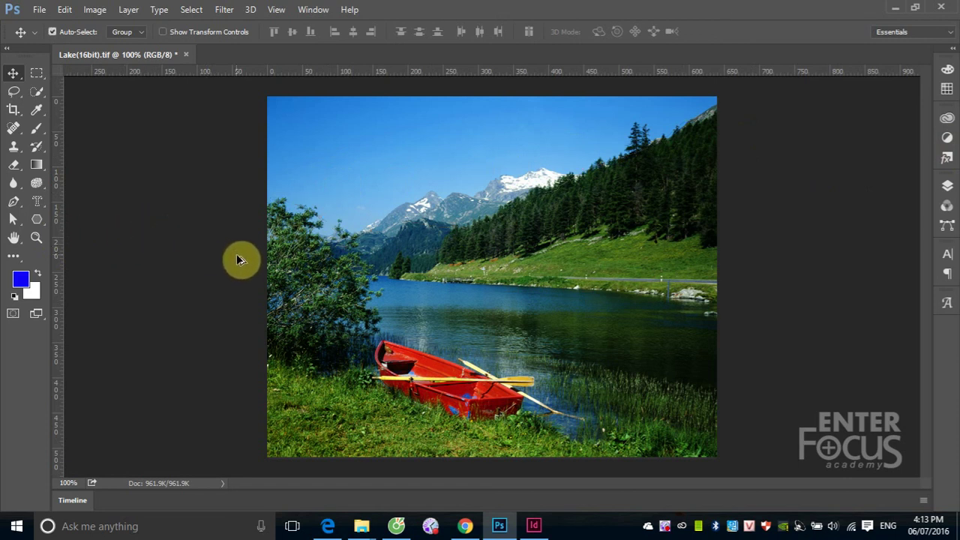
- Start a new path near the left trees, try Flame again, and dismiss the error
left_click(14, 201)
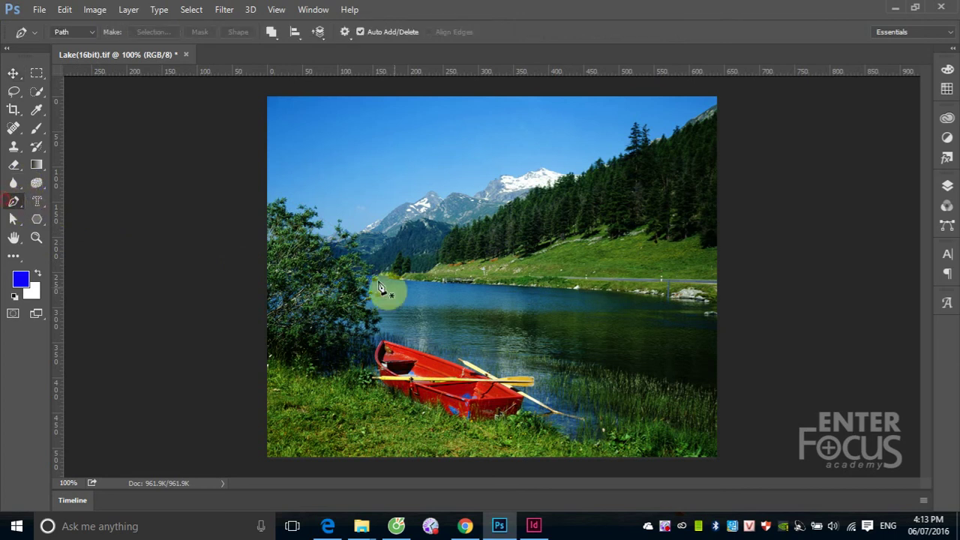
left_click(300, 293)
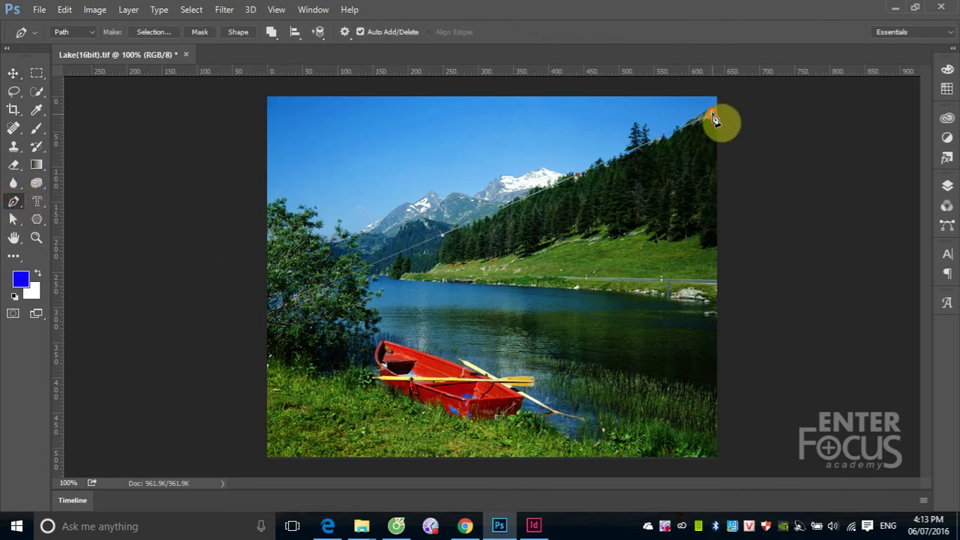
left_click(13, 70)
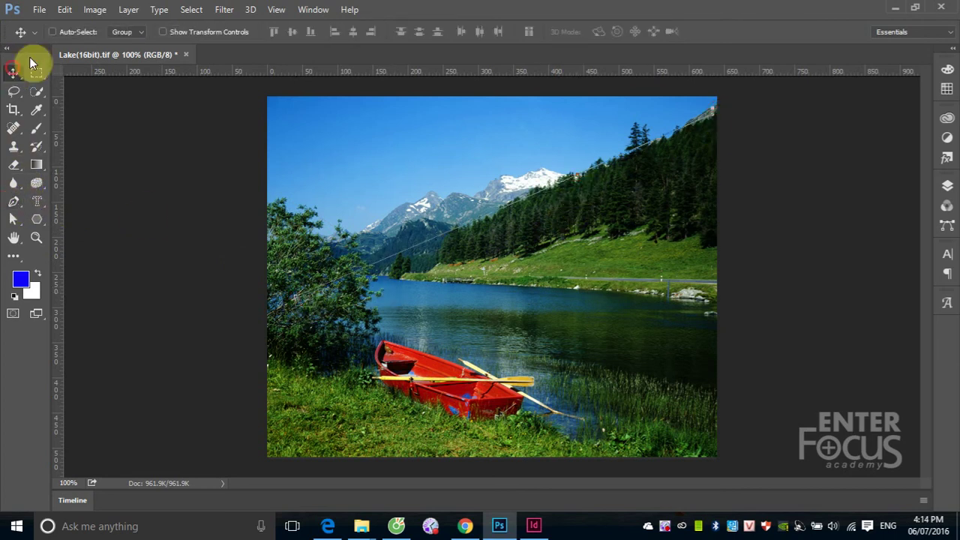
left_click(225, 9)
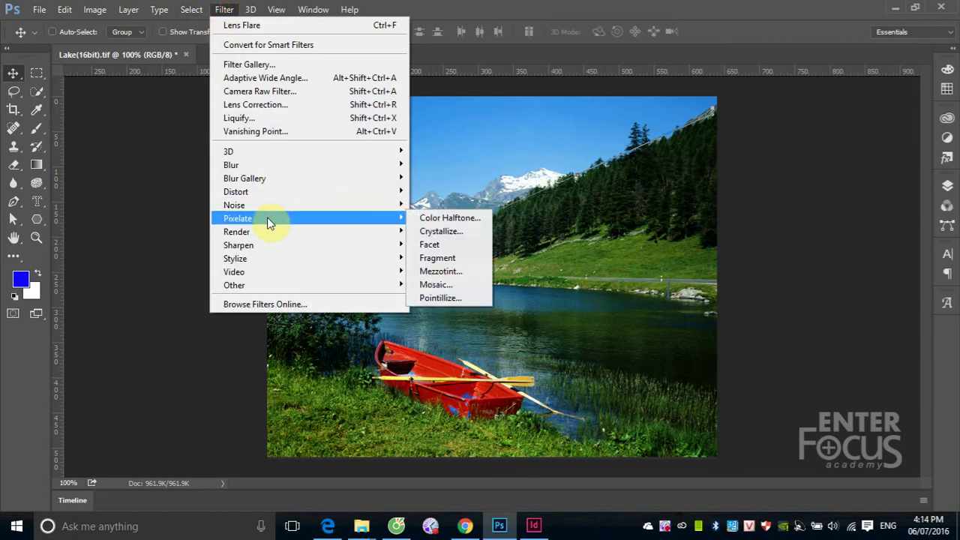
mouse_move(236, 232)
left_click(434, 235)
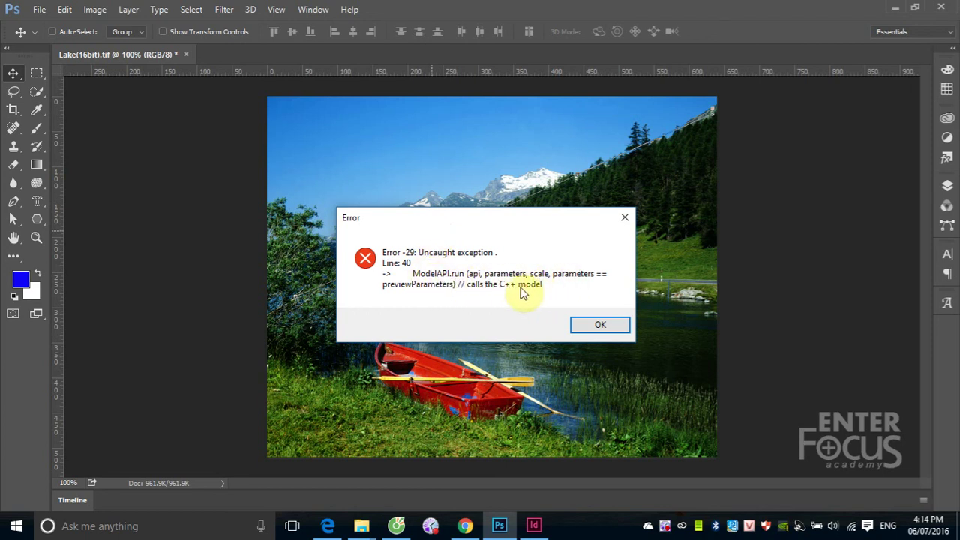
left_click(610, 330)
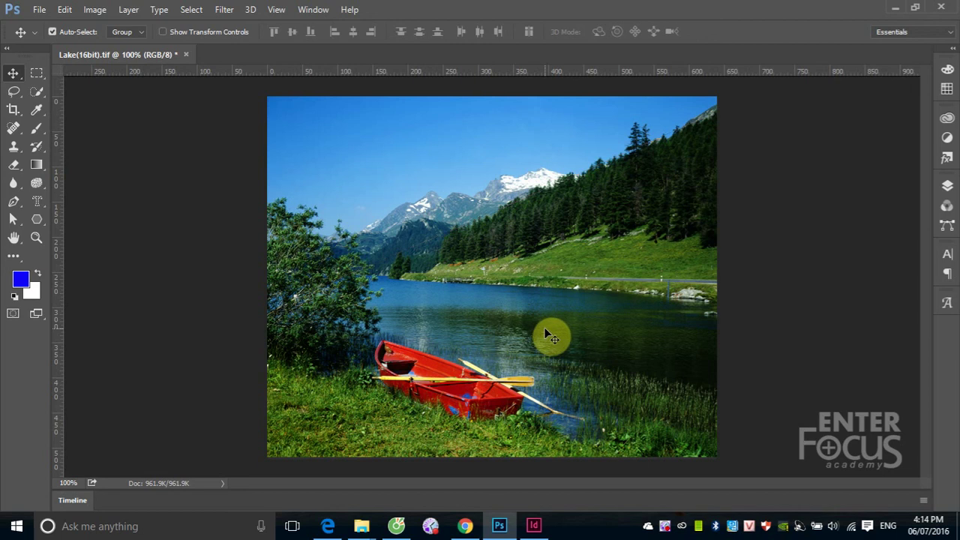
- Try the Picture Frame render on the photo and dismiss the resulting error
left_click(229, 10)
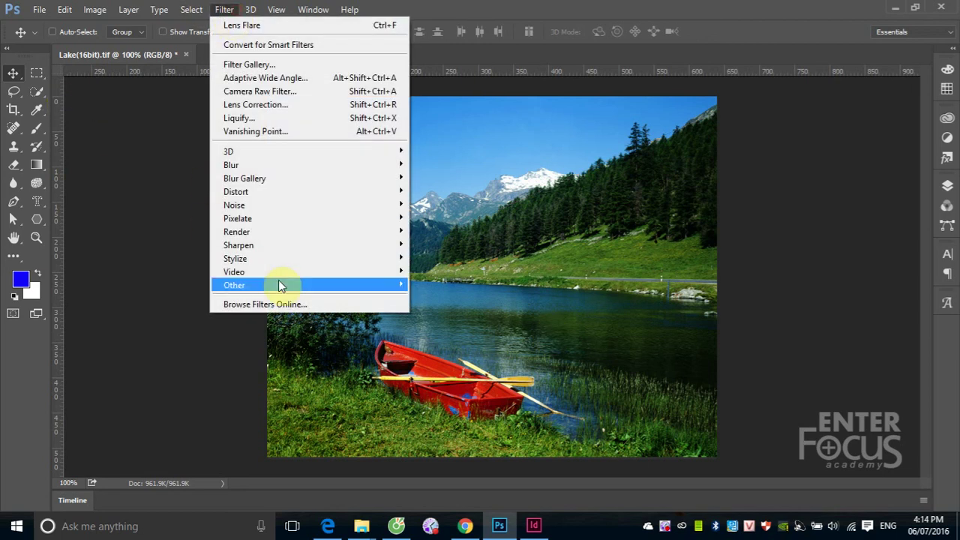
left_click(273, 231)
left_click(470, 247)
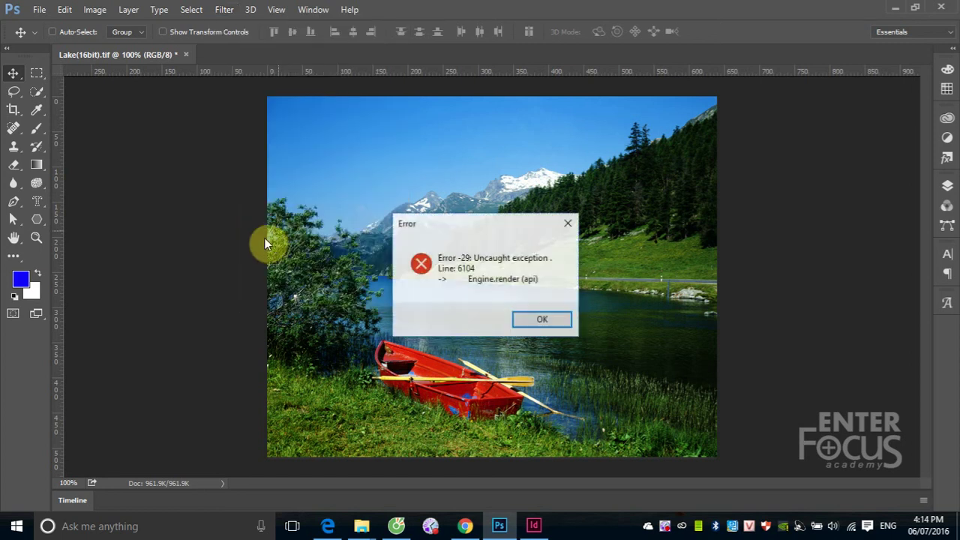
left_click(542, 320)
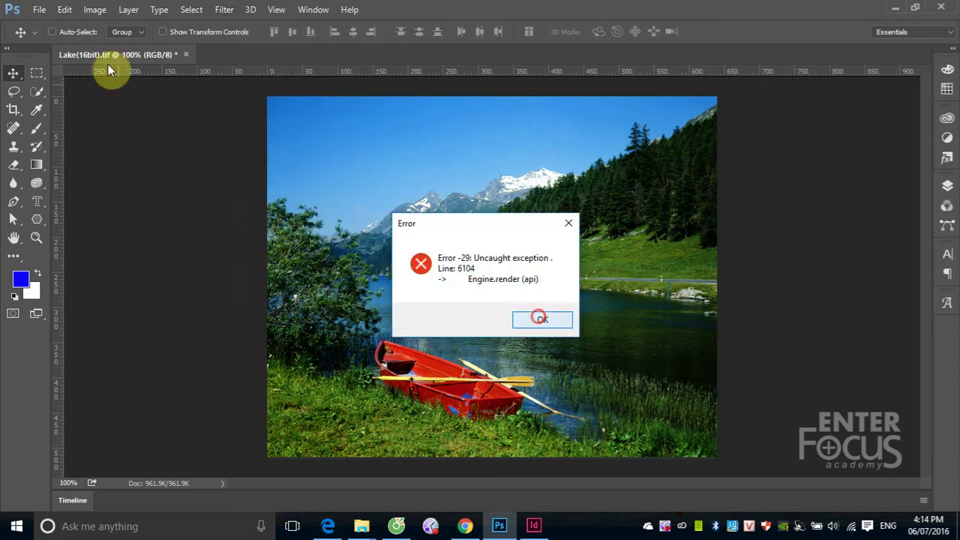
left_click(39, 9)
left_click(63, 39)
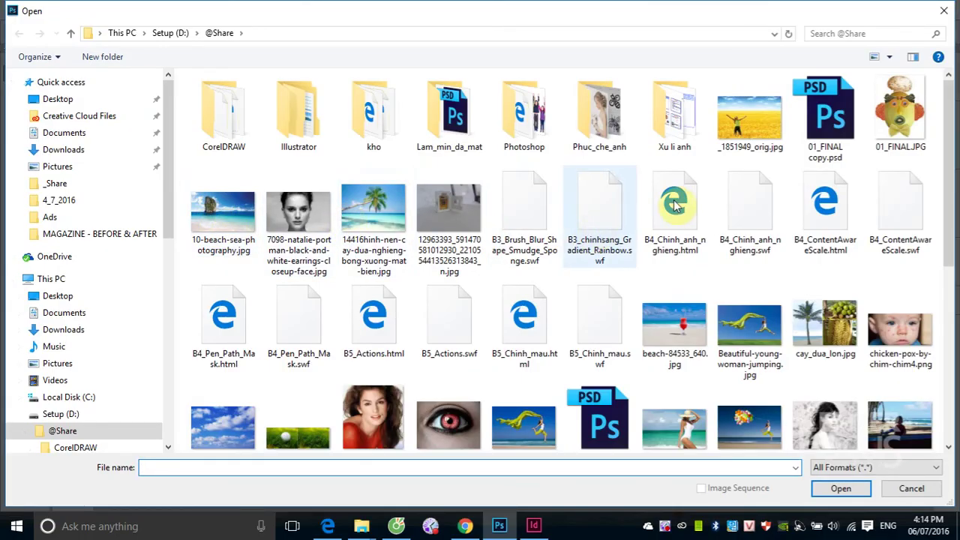
left_click(749, 119)
left_click(900, 424)
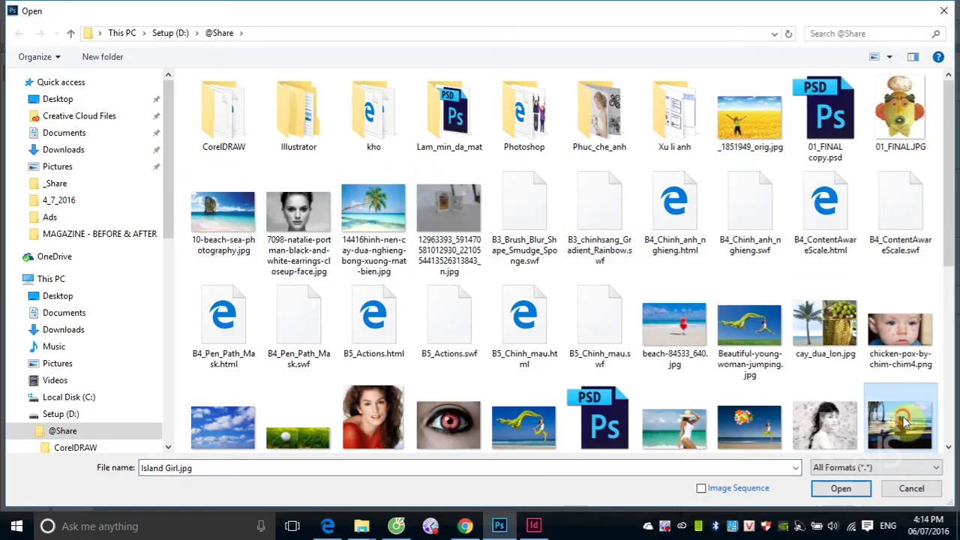
left_click(841, 488)
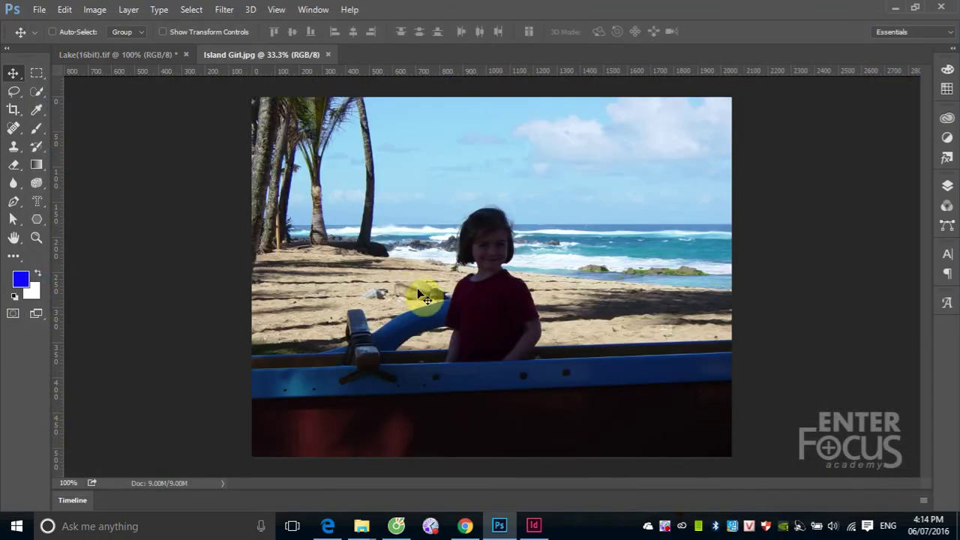
- Try a Picture Frame render on the Island Girl photo and dismiss the error
left_click(225, 10)
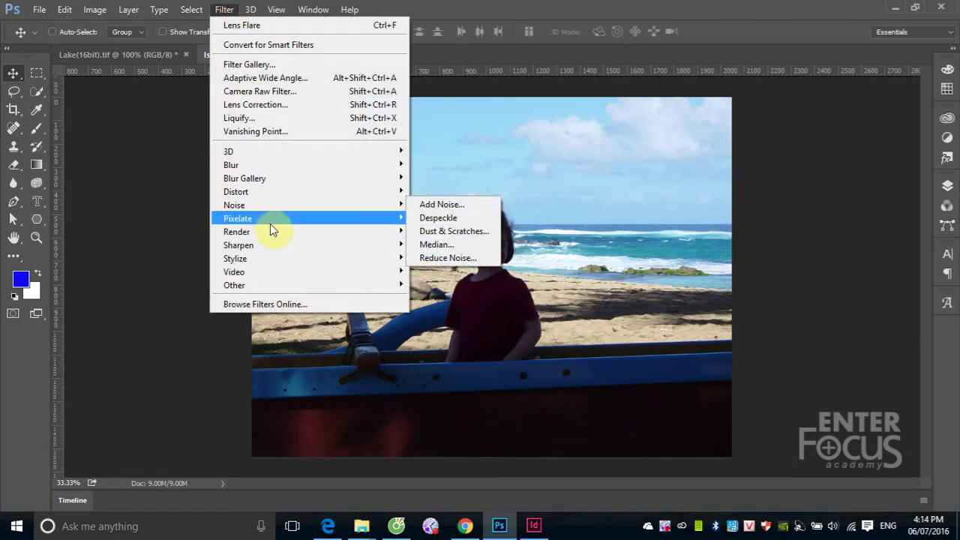
mouse_move(237, 231)
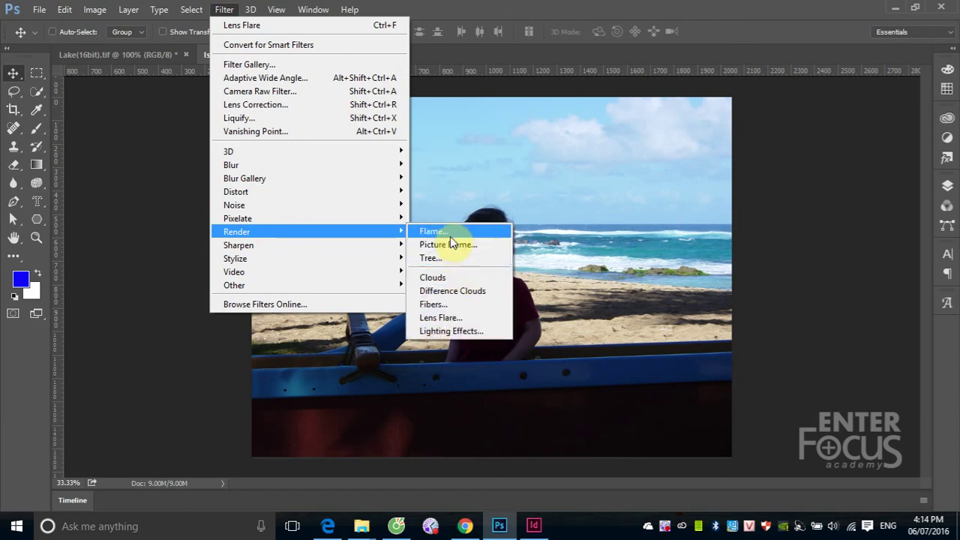
left_click(450, 245)
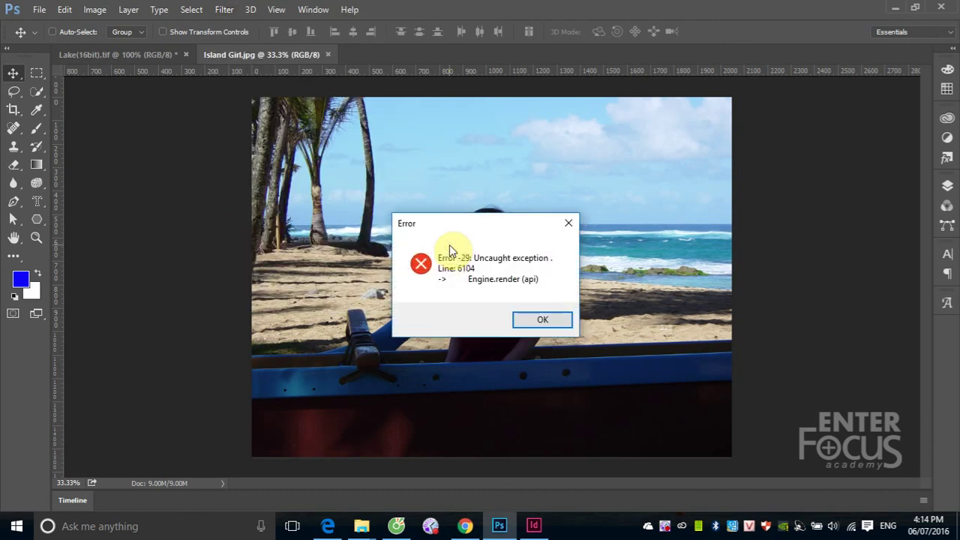
left_click(541, 319)
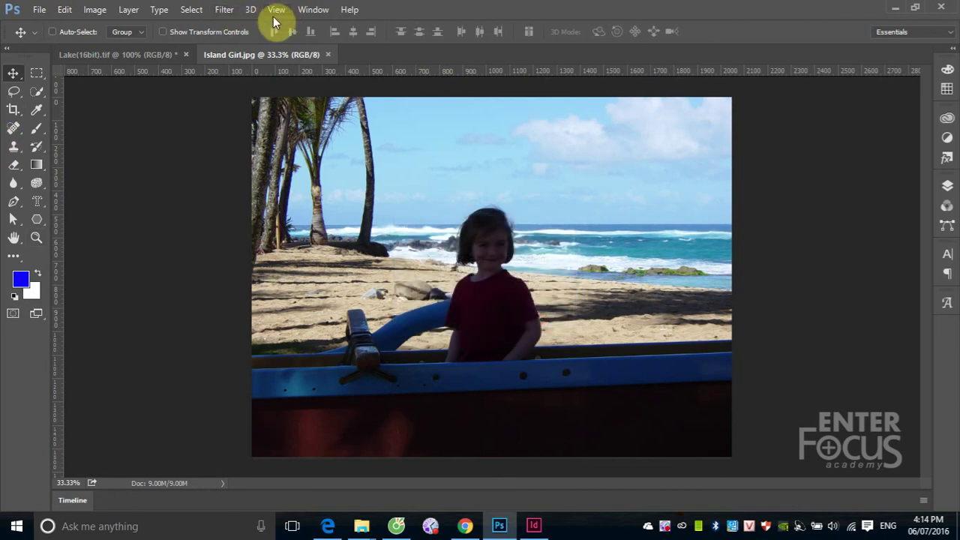
left_click(224, 9)
mouse_move(238, 245)
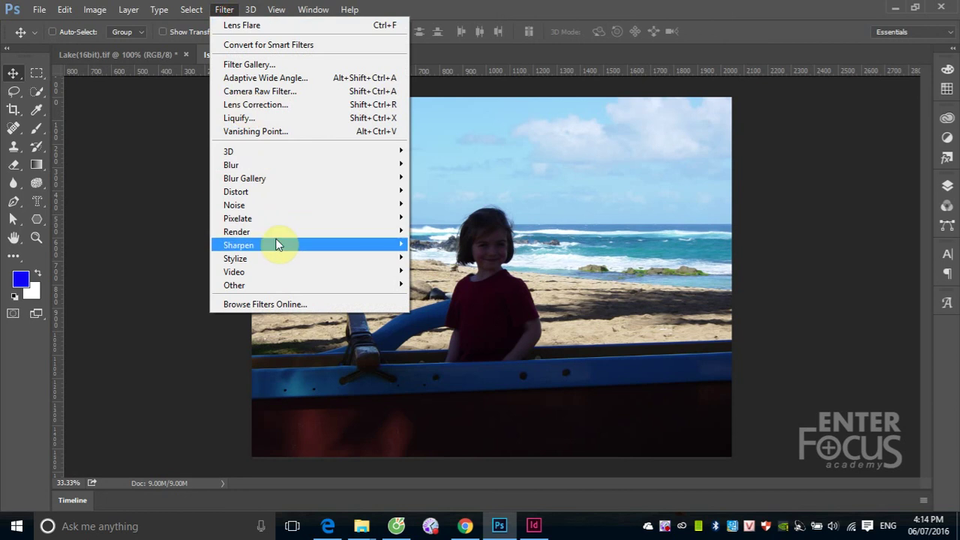
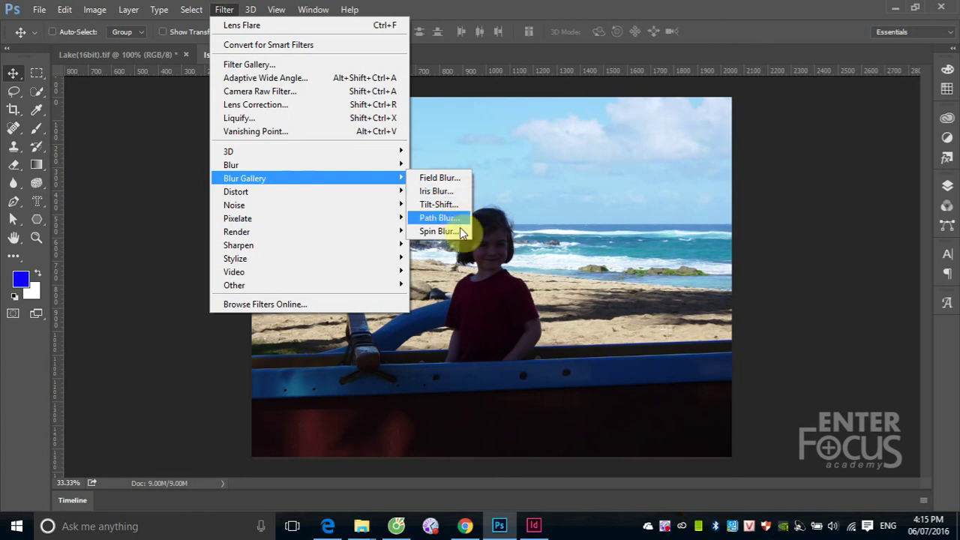
- Start a Field Blur, drag its pin to the upper-left palm trees and settle at 5 px
left_click(441, 180)
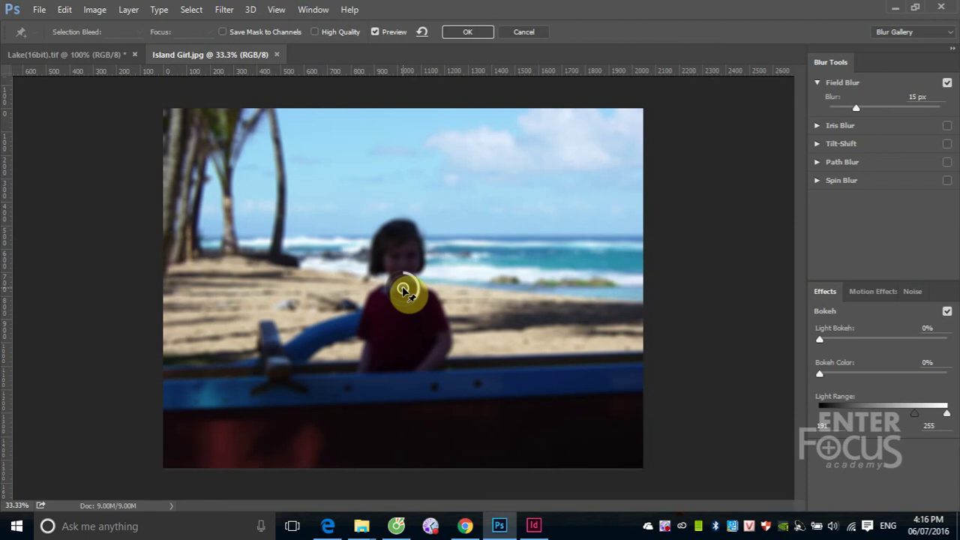
left_click_drag(403, 291, 570, 141)
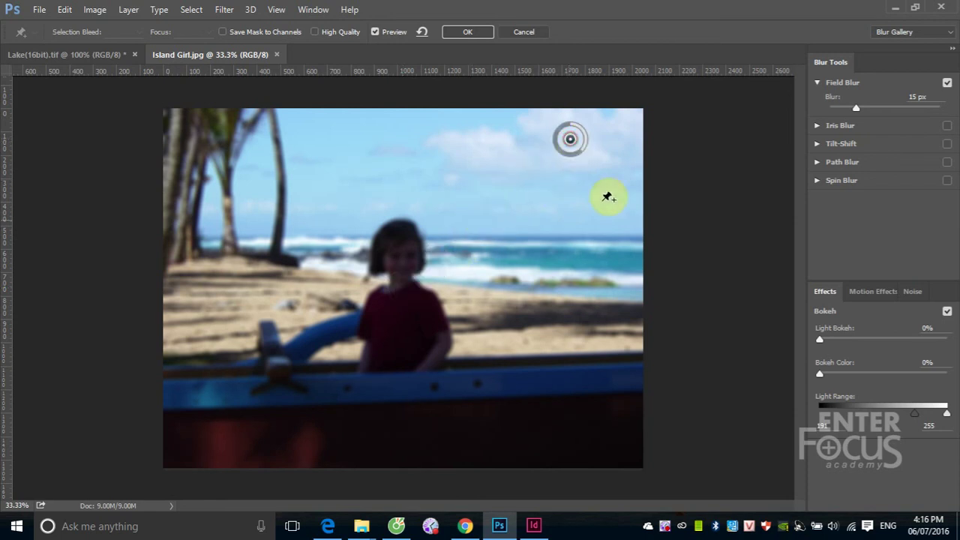
left_click_drag(586, 146, 604, 148)
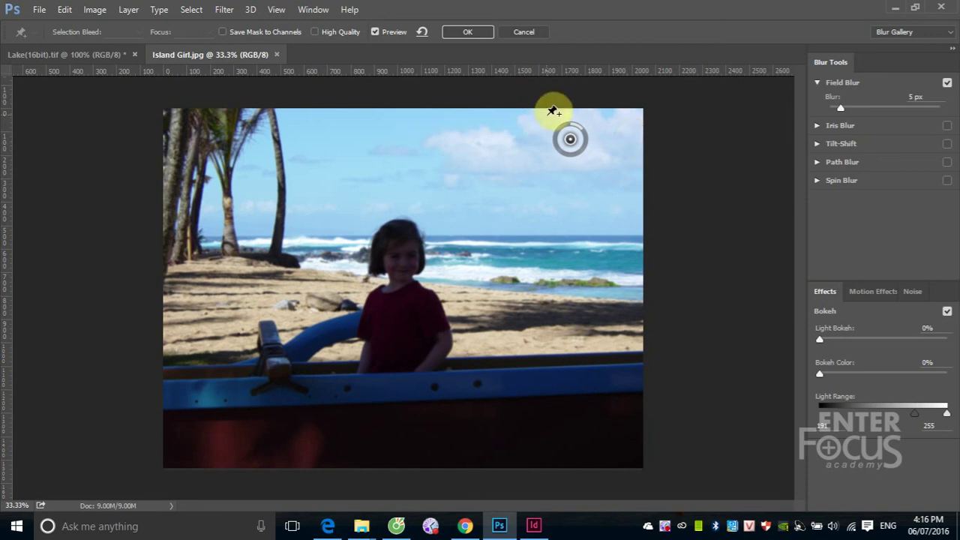
left_click_drag(578, 135, 573, 122)
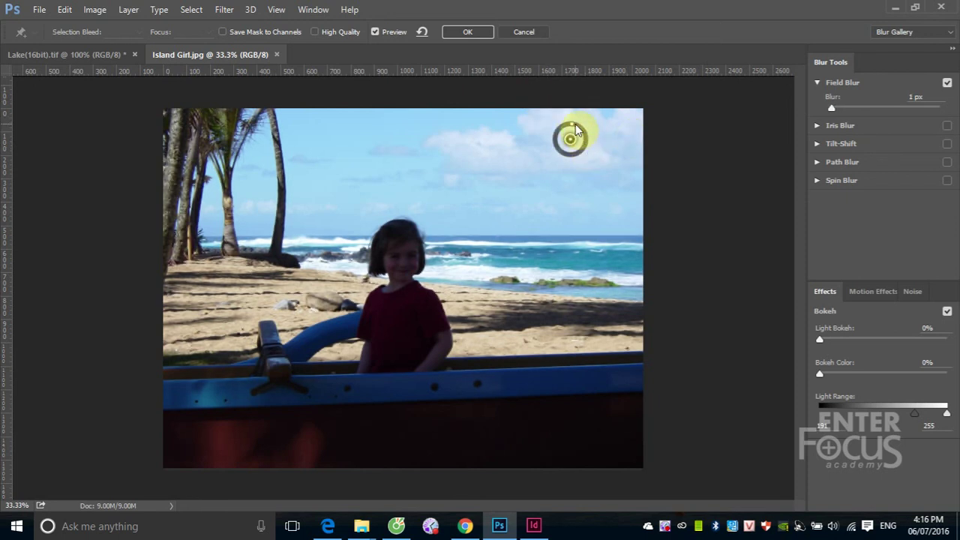
left_click(574, 140)
mouse_move(574, 140)
left_mouse_down()
mouse_move(231, 142)
mouse_move(583, 167)
mouse_move(420, 251)
mouse_move(401, 251)
mouse_move(391, 288)
mouse_move(418, 250)
mouse_move(388, 269)
mouse_move(412, 281)
left_mouse_up()
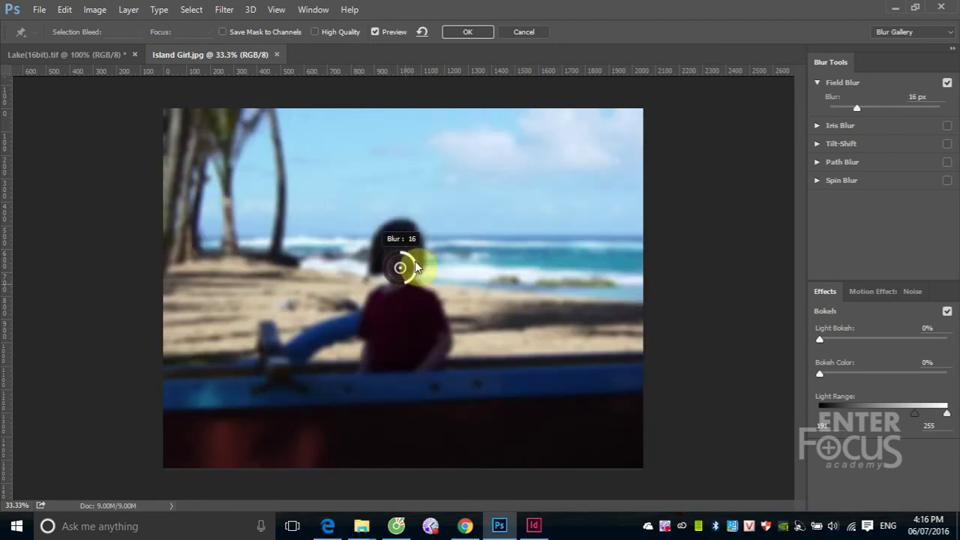
mouse_move(415, 261)
left_mouse_down()
mouse_move(398, 280)
mouse_move(417, 270)
mouse_move(417, 255)
mouse_move(523, 204)
left_mouse_up()
left_click_drag(616, 165, 192, 147)
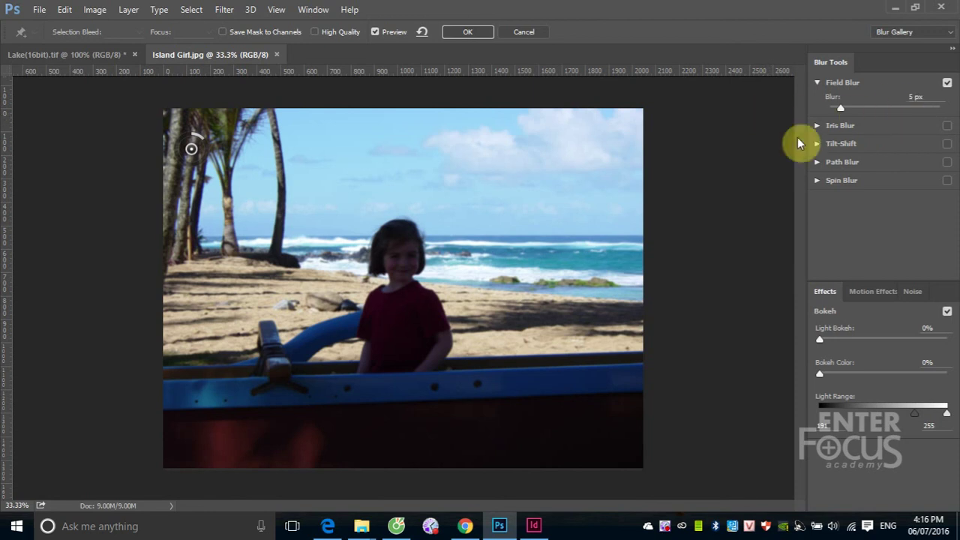
- Add blur pins in the sky and both bottom corners, and set Bokeh Color to 70%
left_click(589, 156)
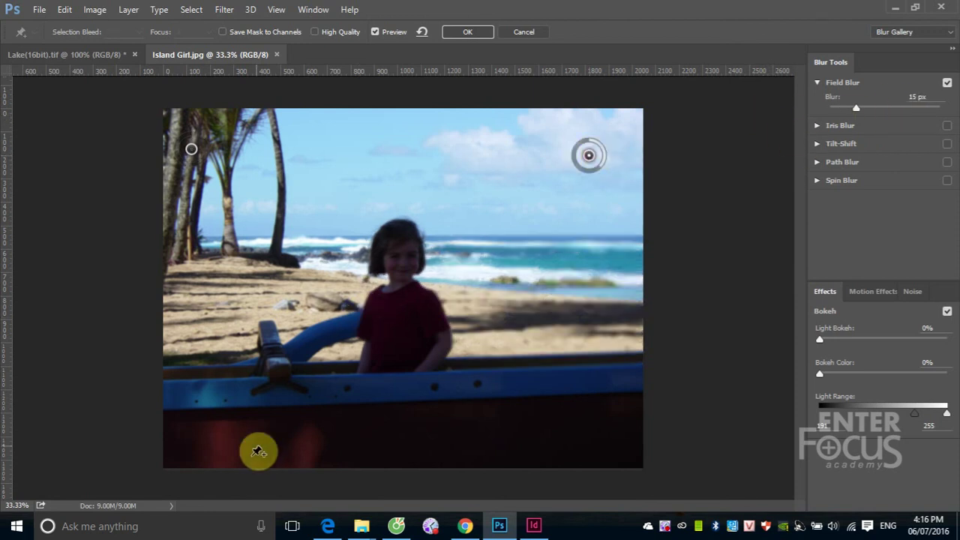
left_click(198, 448)
left_click(616, 443)
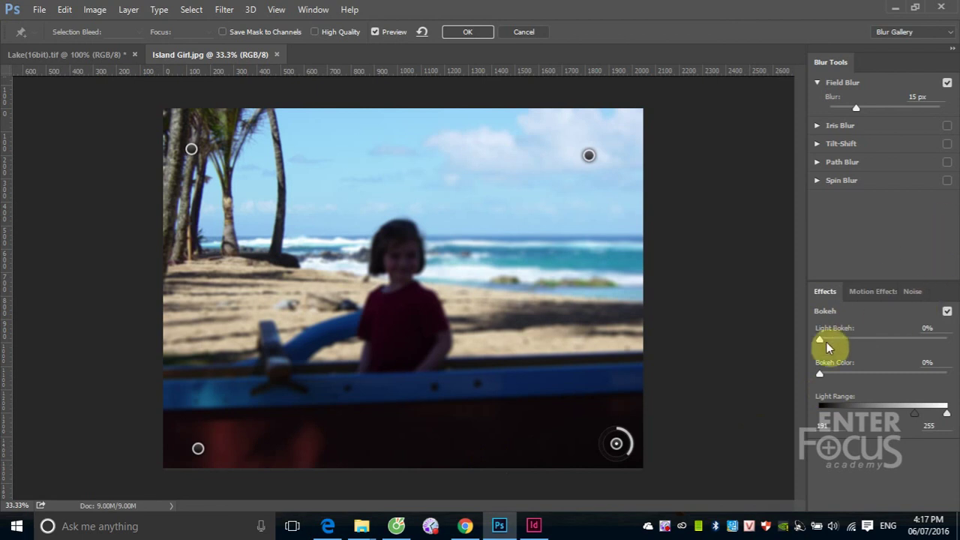
mouse_move(820, 339)
left_mouse_down()
mouse_move(911, 353)
mouse_move(815, 350)
mouse_move(883, 381)
mouse_move(909, 378)
left_mouse_up()
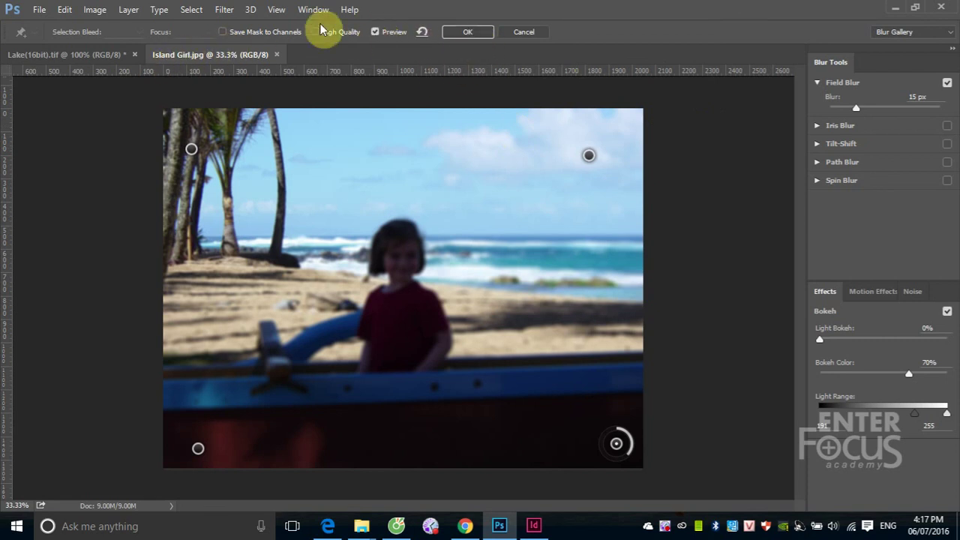
- Toggle the Field Blur preview off and on to compare with the original photo
left_click(374, 32)
left_click(374, 32)
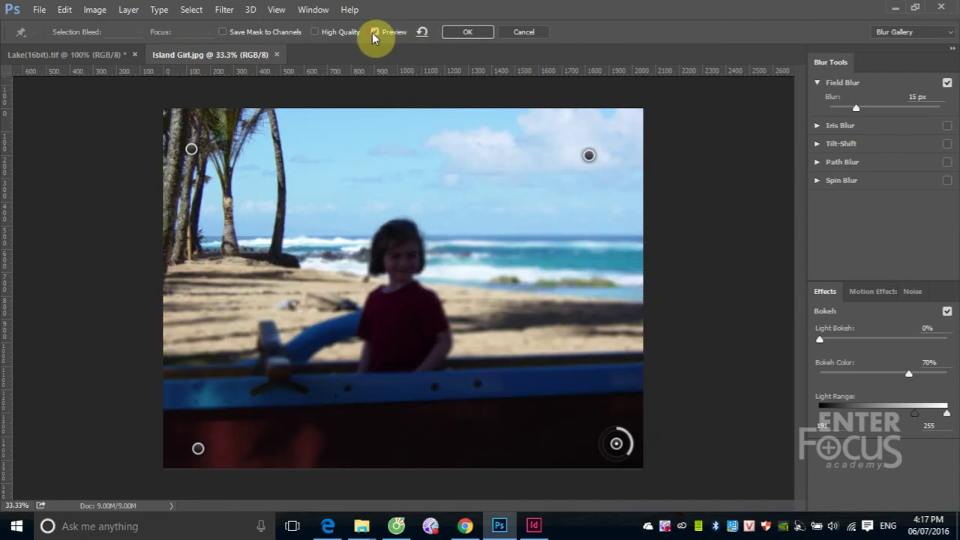
left_click(373, 32)
left_click(373, 33)
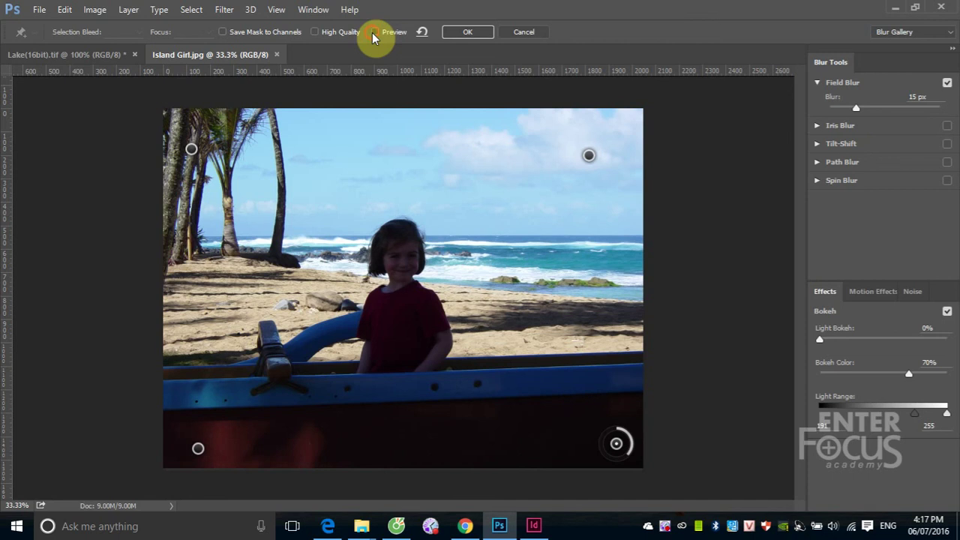
left_click(372, 32)
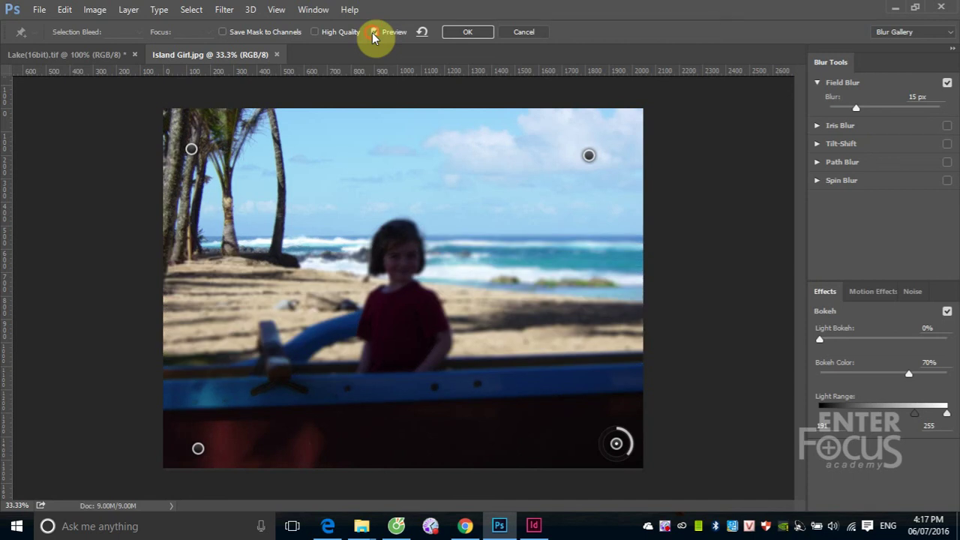
left_click(373, 32)
left_click(373, 32)
- Replace all pins with a single sky pin and apply the 15 px Field Blur
left_click(425, 32)
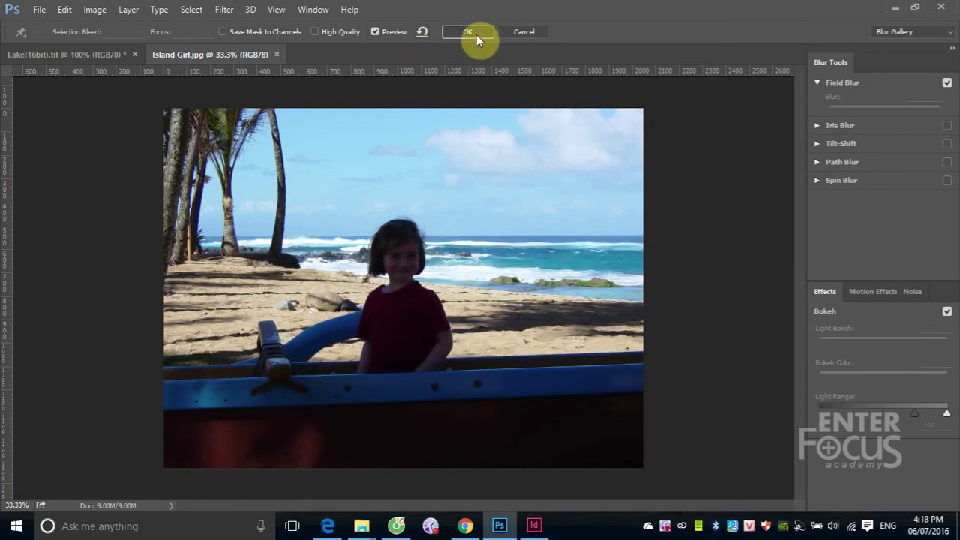
left_click(572, 144)
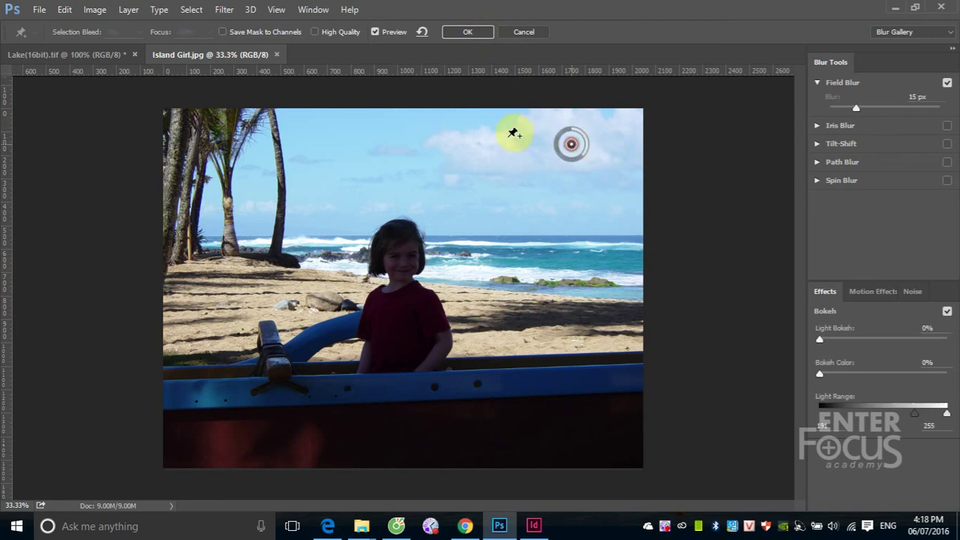
left_click(468, 32)
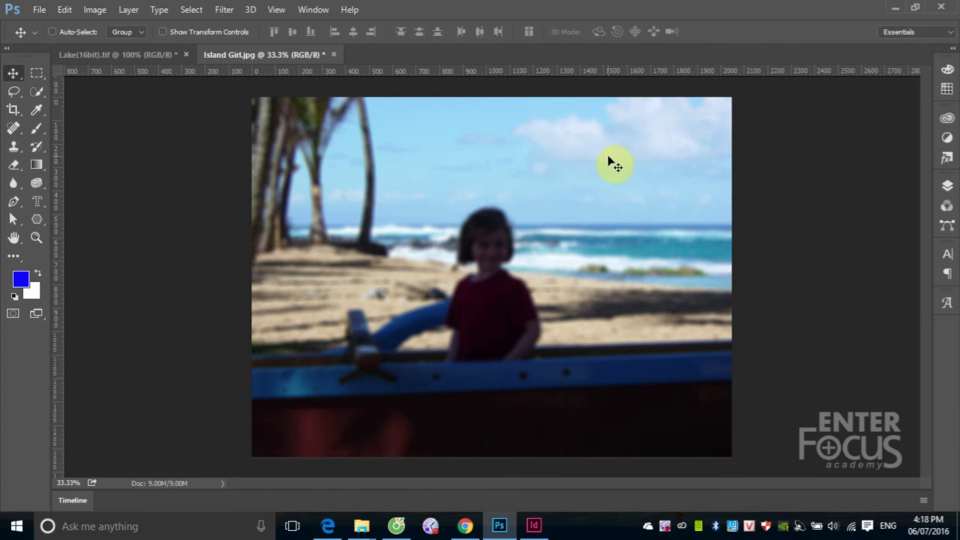
- Undo the Field Blur and start an Iris Blur on the photo
key("ctrl+z")
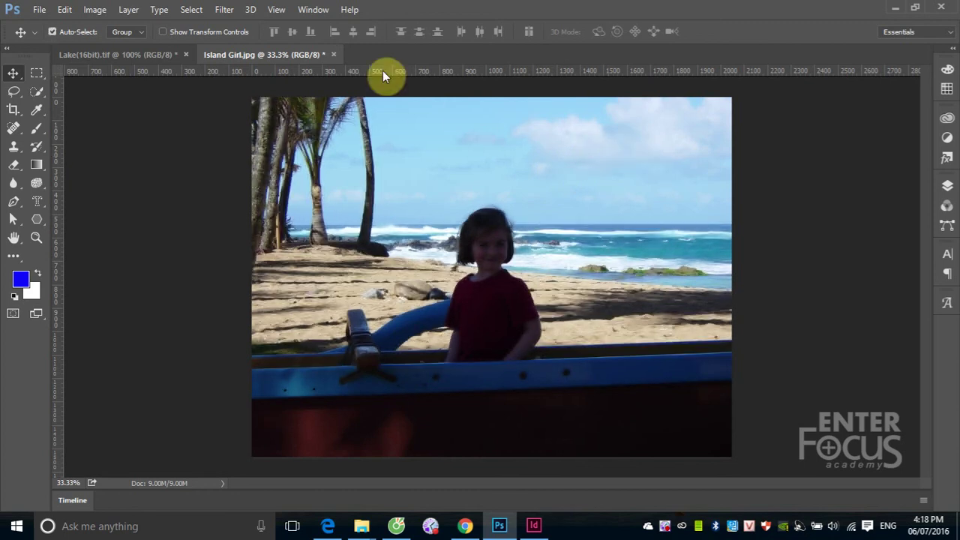
left_click(225, 10)
mouse_move(245, 178)
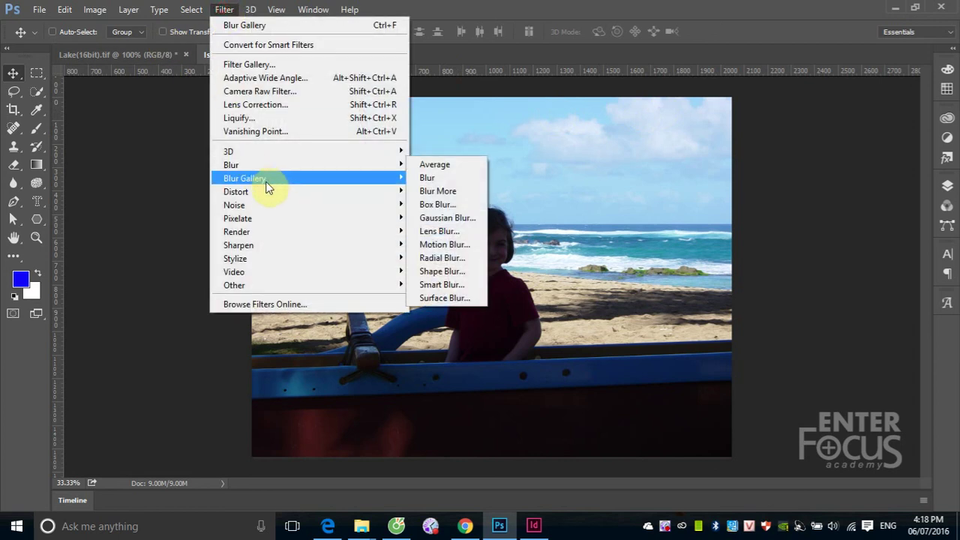
left_click(436, 192)
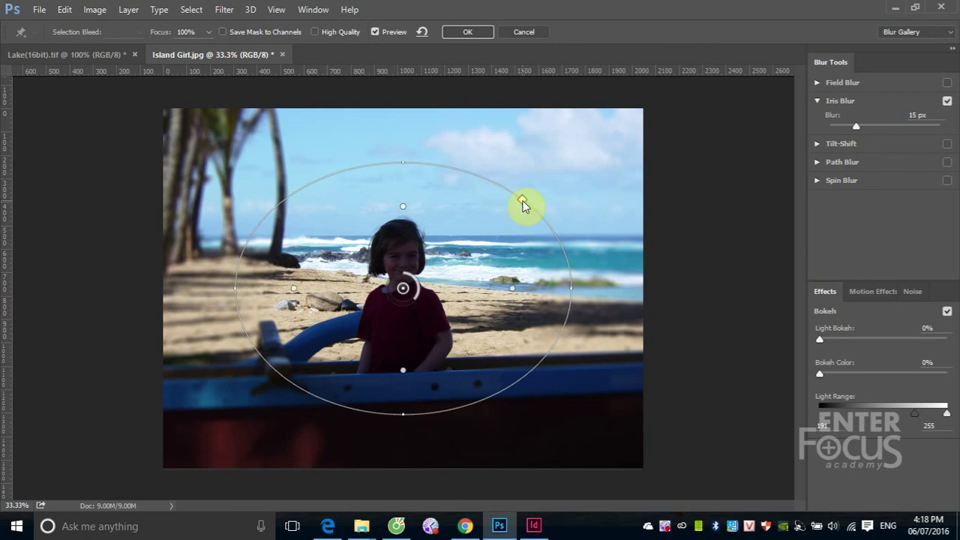
- Adjust the Iris Blur strength, trying stronger values before settling at 12 px
mouse_move(523, 202)
left_click_drag(414, 295, 418, 278)
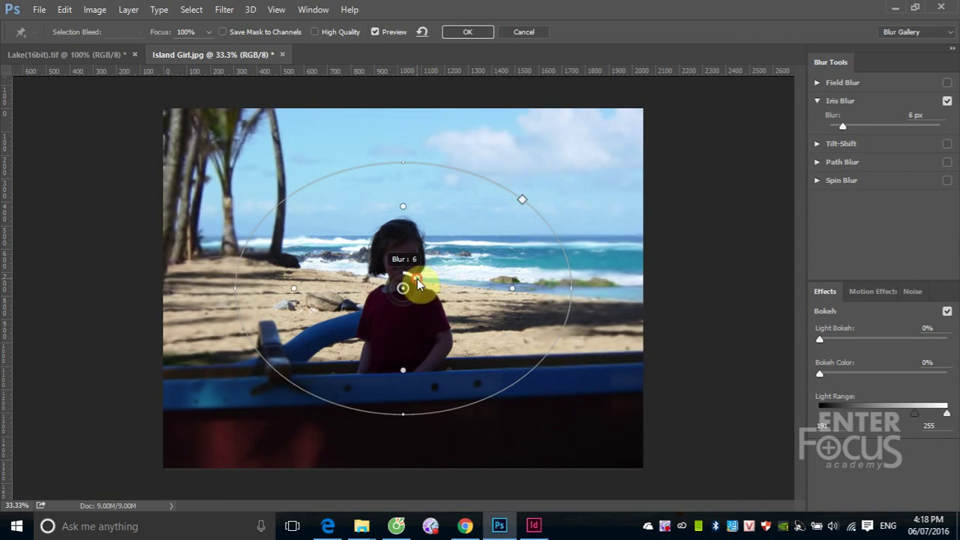
mouse_move(403, 288)
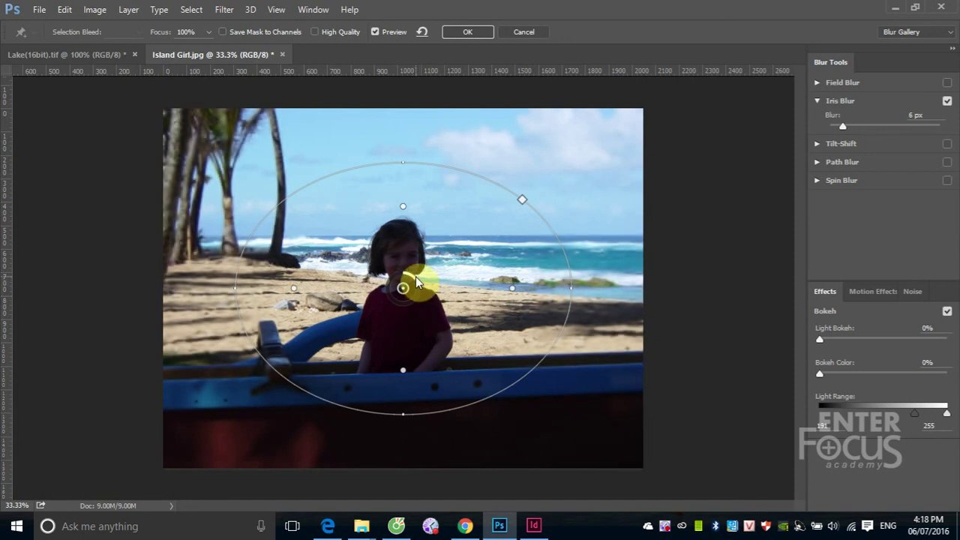
left_click_drag(417, 278, 384, 307)
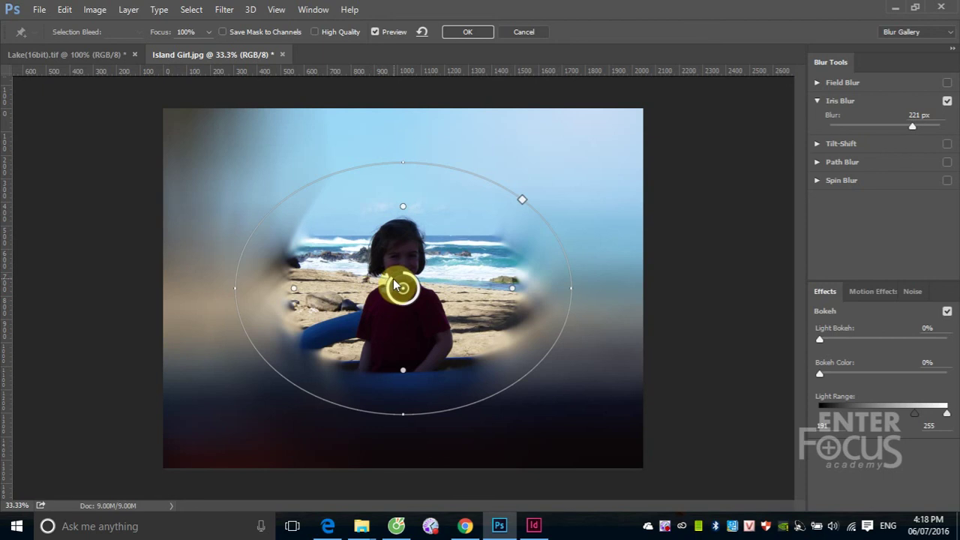
left_click_drag(393, 278, 411, 305)
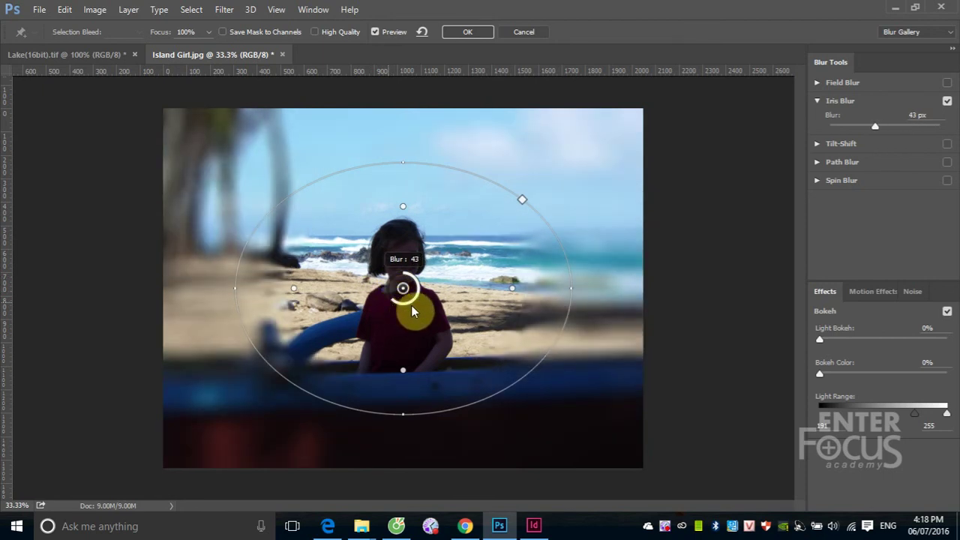
left_click_drag(411, 305, 416, 292)
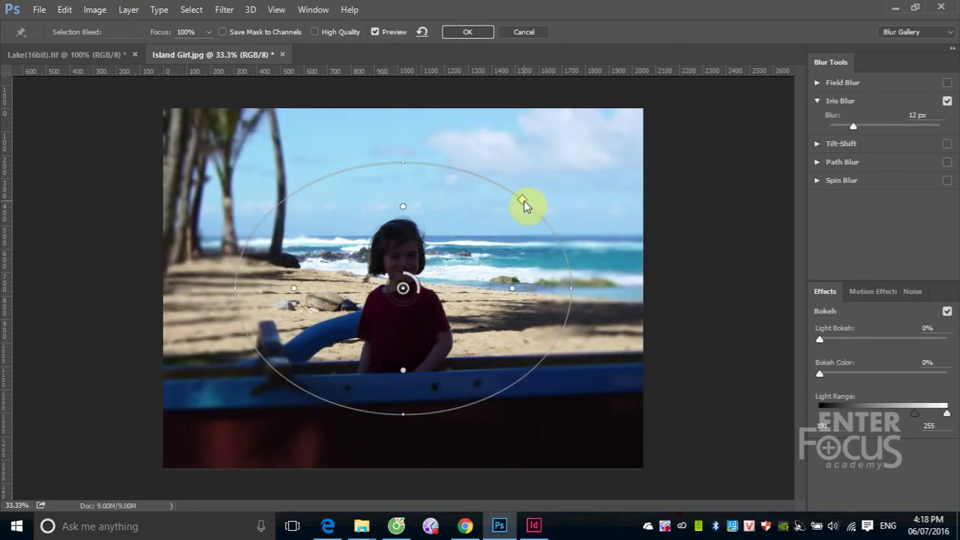
- Reshape the Iris Blur's roundness, ending with a rounder ellipse around the girl
left_click_drag(524, 200, 577, 178)
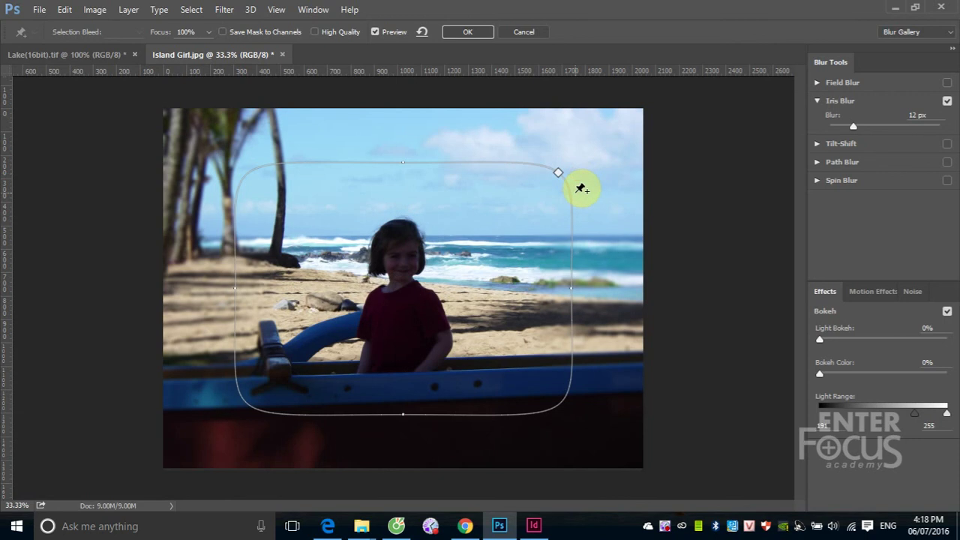
left_click(558, 173)
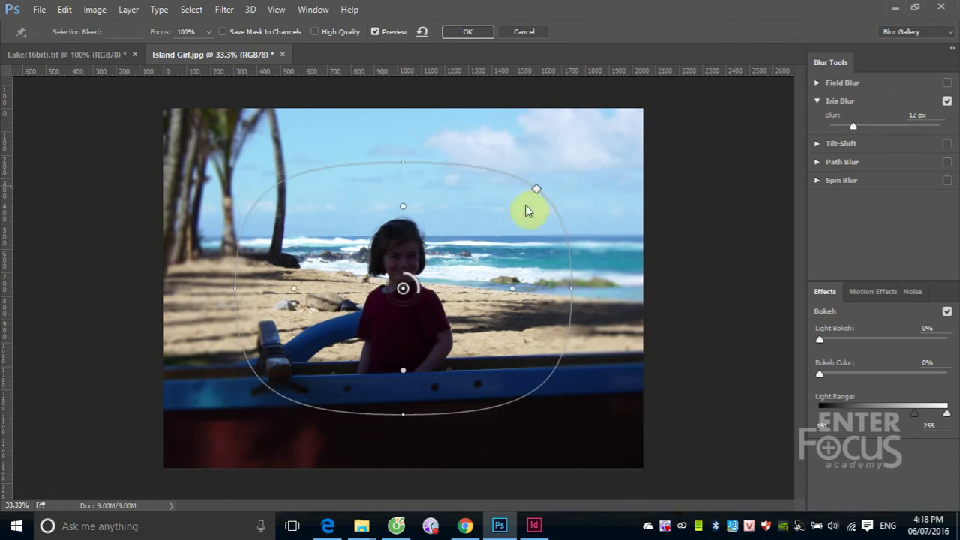
mouse_move(558, 173)
left_mouse_down()
mouse_move(523, 201)
mouse_move(590, 157)
left_mouse_up()
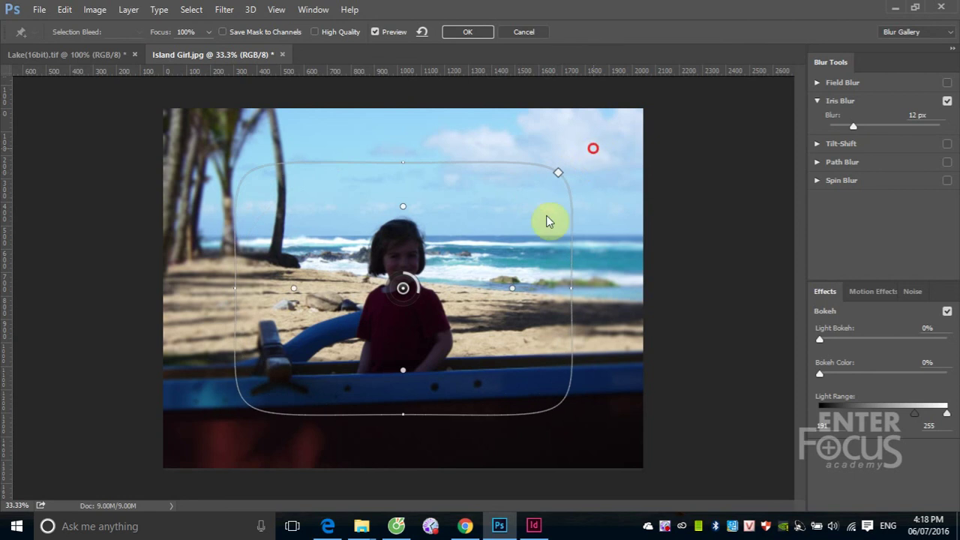
- Widen the Iris Blur transition zone, tilt it slightly clockwise, then cancel the blur
left_click_drag(513, 288, 552, 298)
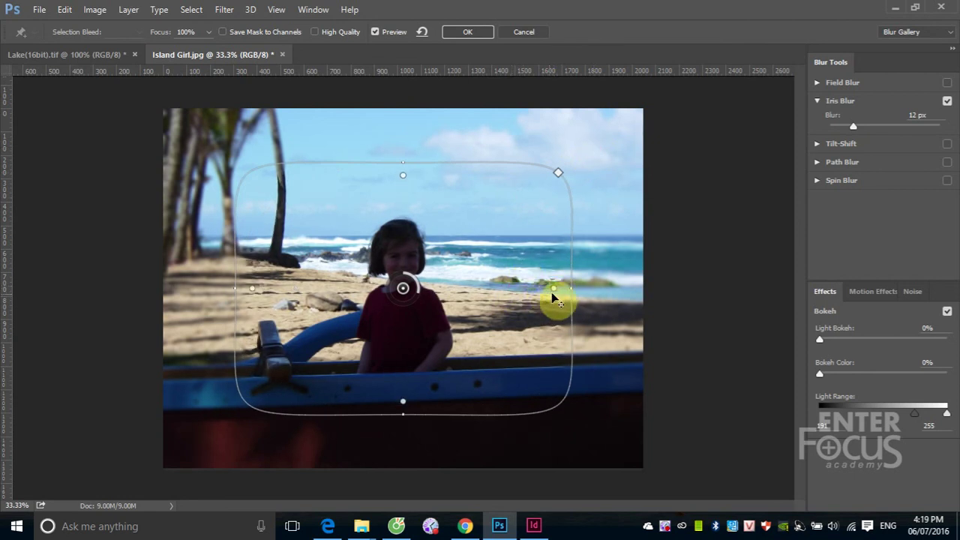
left_click_drag(552, 294, 505, 289)
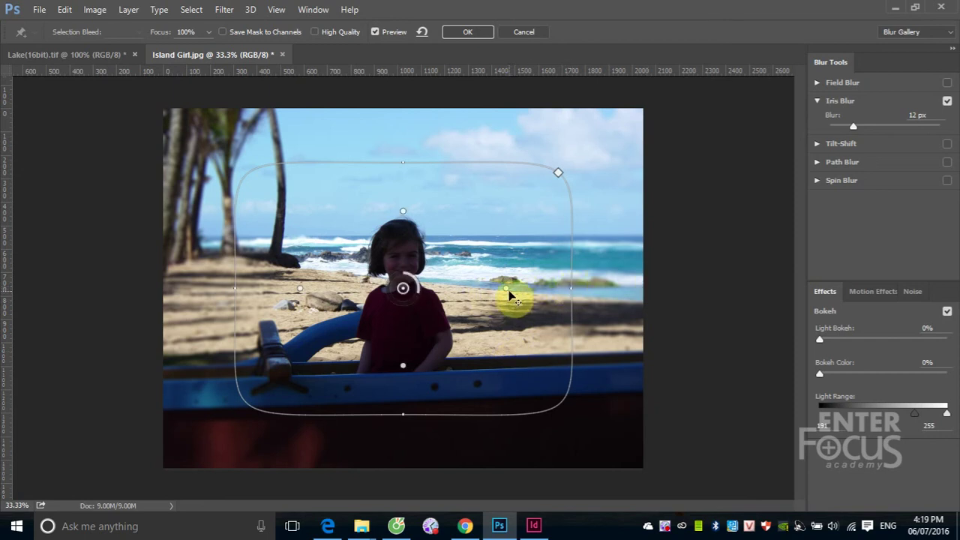
mouse_move(510, 294)
left_mouse_down()
mouse_move(548, 292)
mouse_move(517, 285)
mouse_move(543, 289)
mouse_move(532, 288)
mouse_move(578, 247)
mouse_move(582, 226)
mouse_move(600, 272)
mouse_move(682, 281)
mouse_move(614, 286)
left_mouse_up()
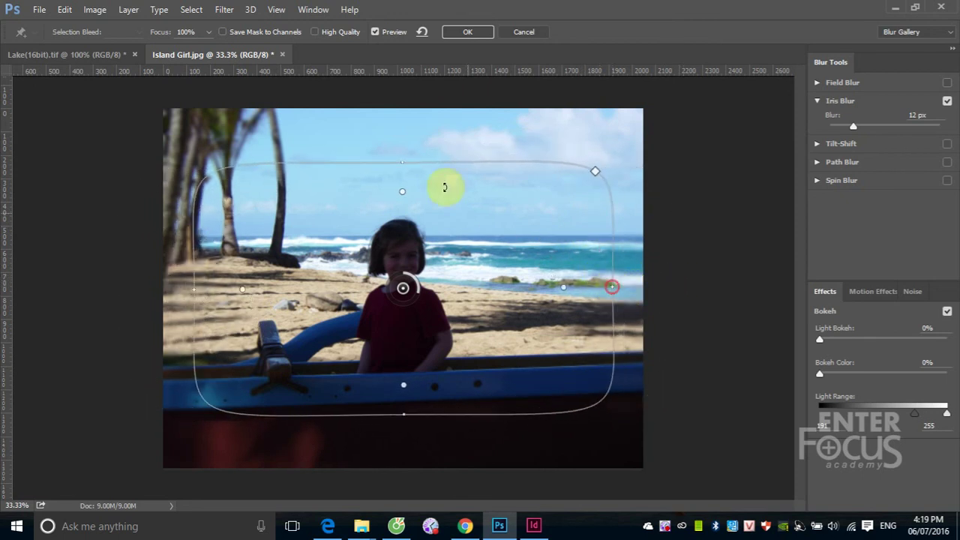
mouse_move(406, 165)
left_mouse_down()
mouse_move(413, 128)
mouse_move(412, 170)
left_mouse_up()
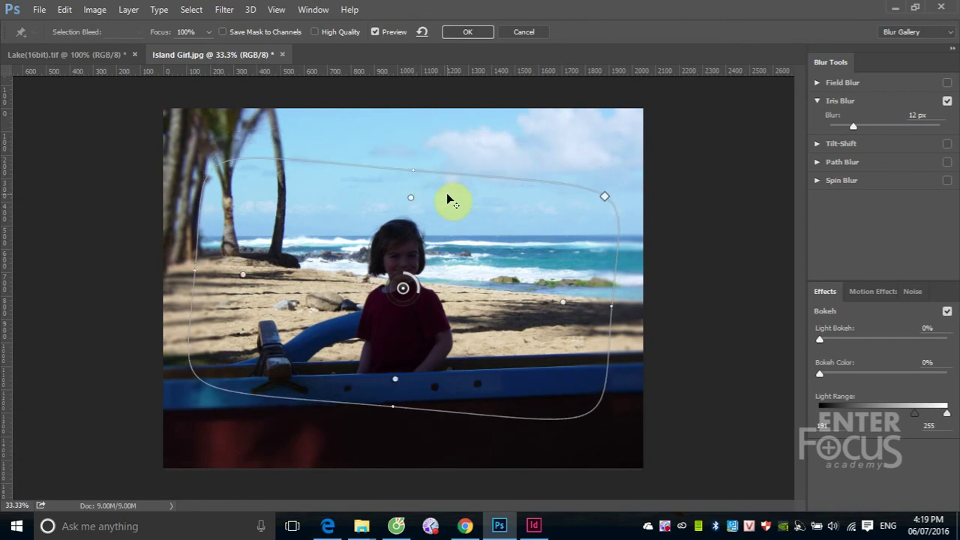
left_click(524, 34)
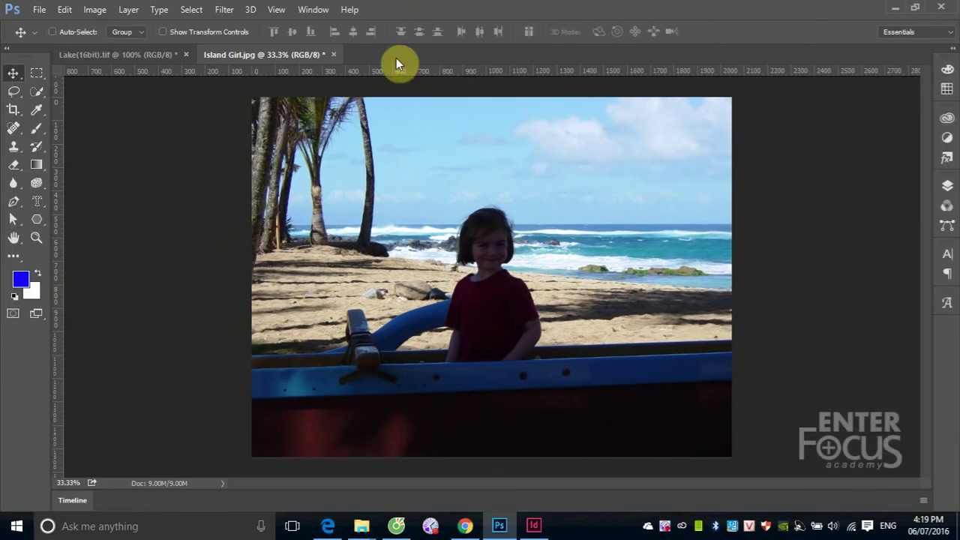
left_click(224, 11)
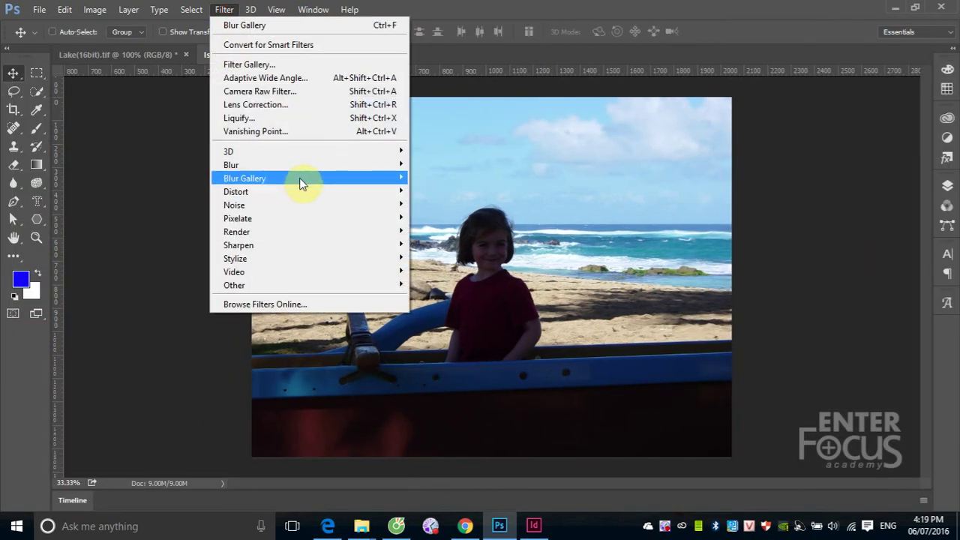
mouse_move(244, 179)
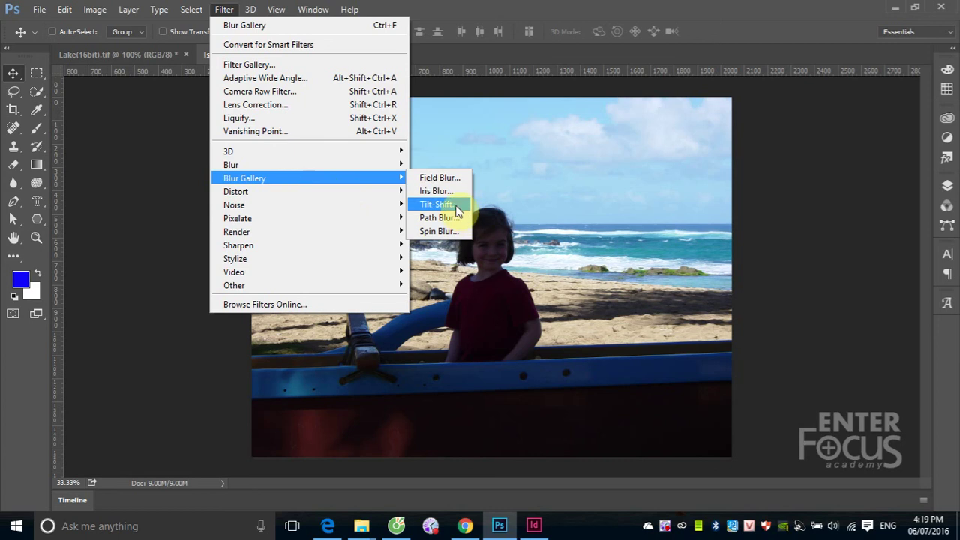
left_click(450, 206)
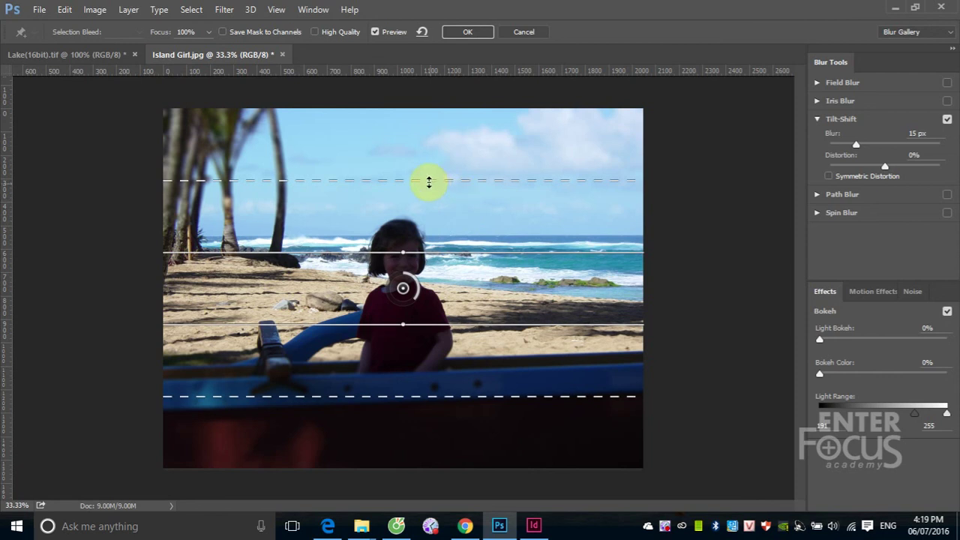
left_click_drag(429, 181, 433, 132)
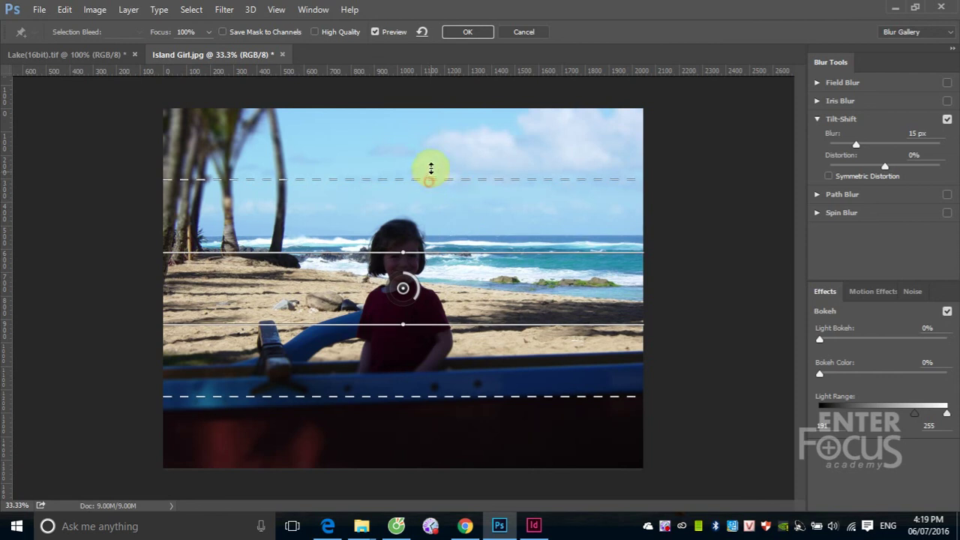
left_click_drag(432, 167, 434, 166)
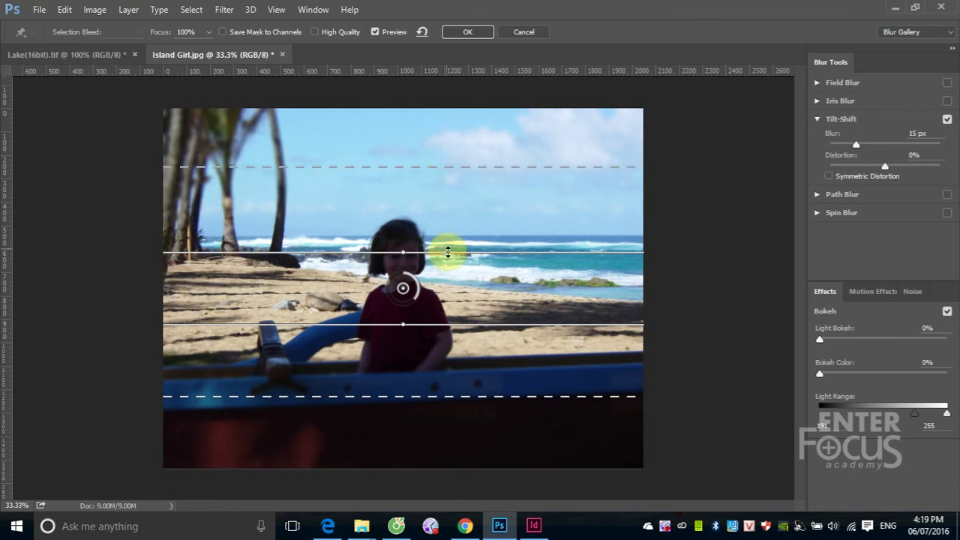
mouse_move(445, 252)
left_mouse_down()
mouse_move(447, 211)
mouse_move(446, 225)
left_mouse_up()
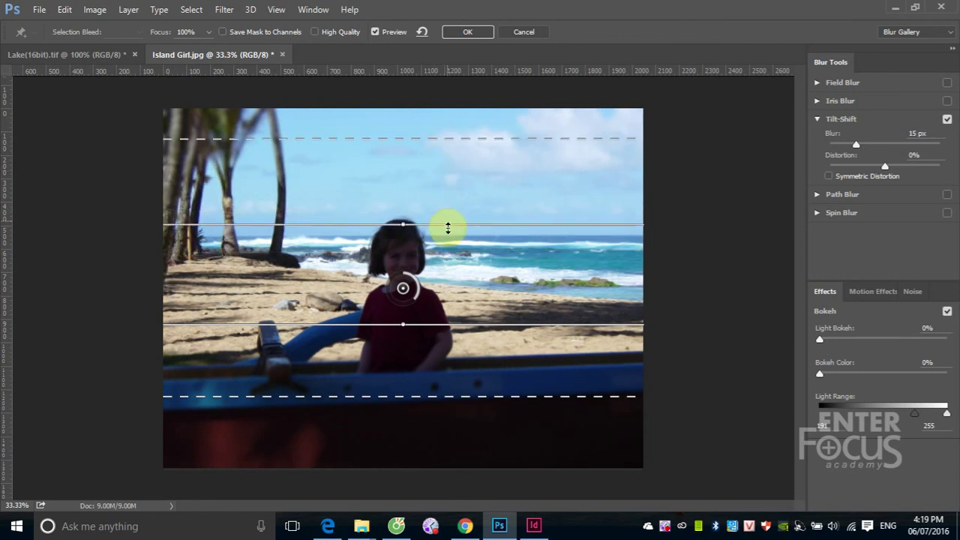
left_click_drag(443, 143, 442, 177)
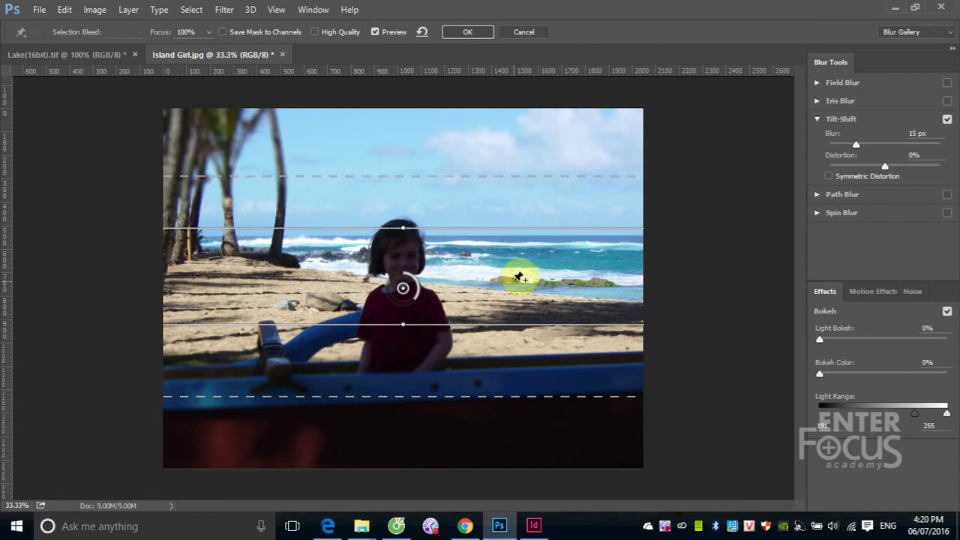
left_click(552, 273)
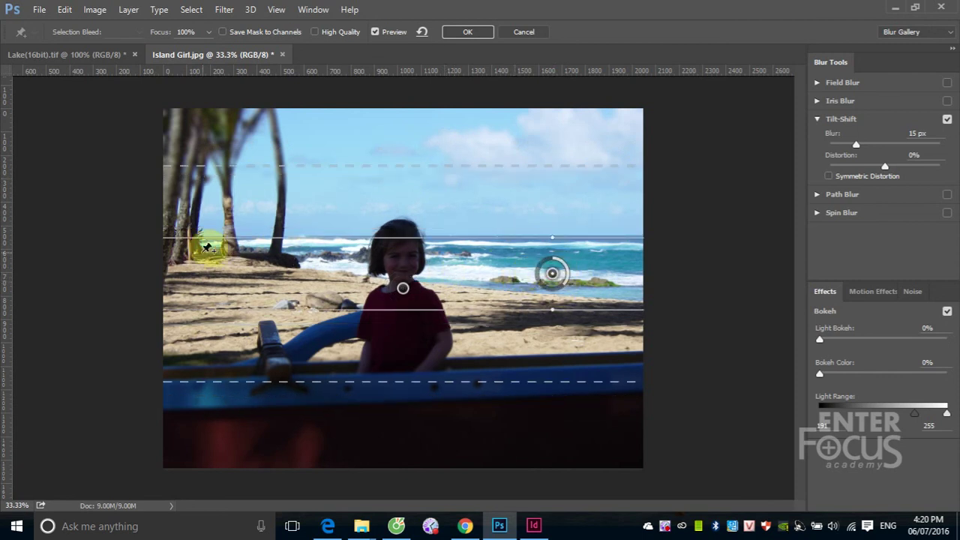
left_click_drag(207, 247, 201, 212)
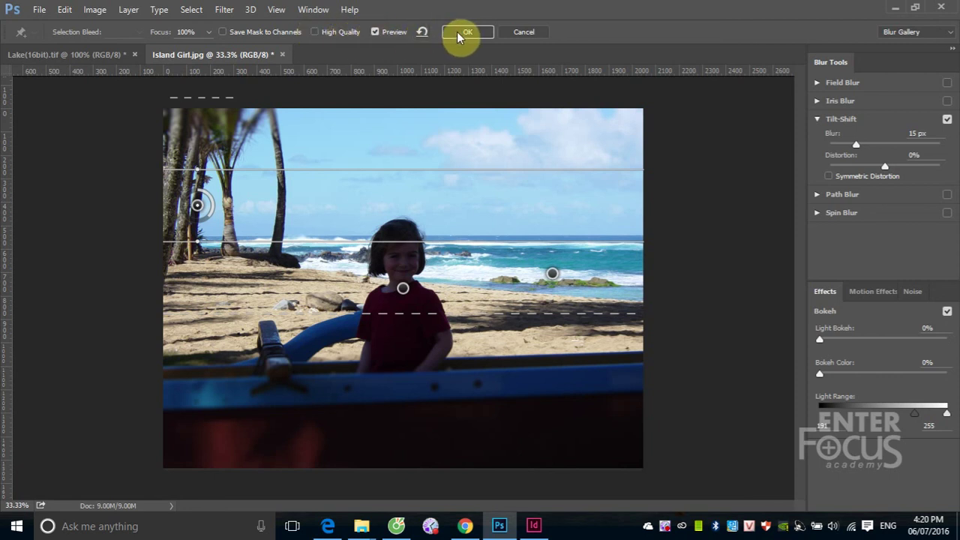
left_click(523, 34)
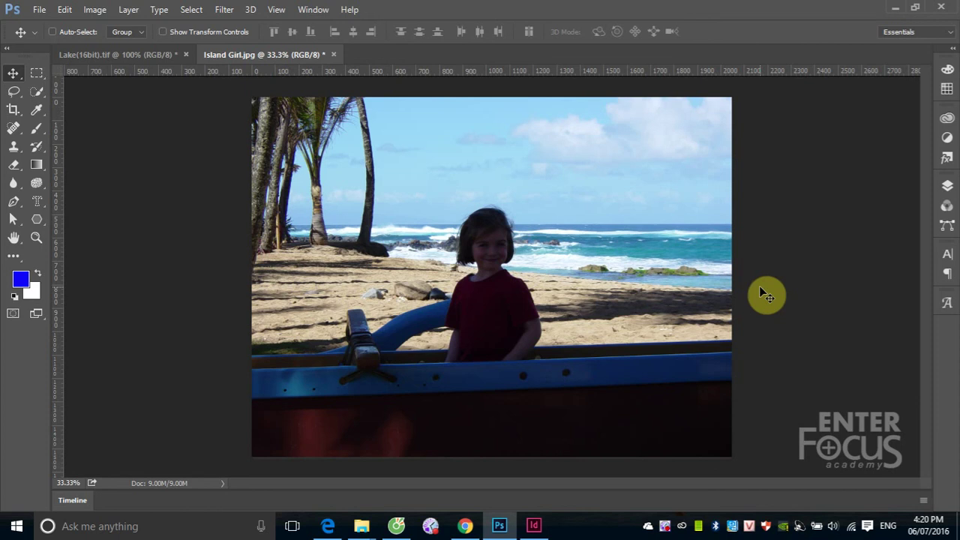
- Open the Filter menu over the sharp beach photo
left_click(223, 9)
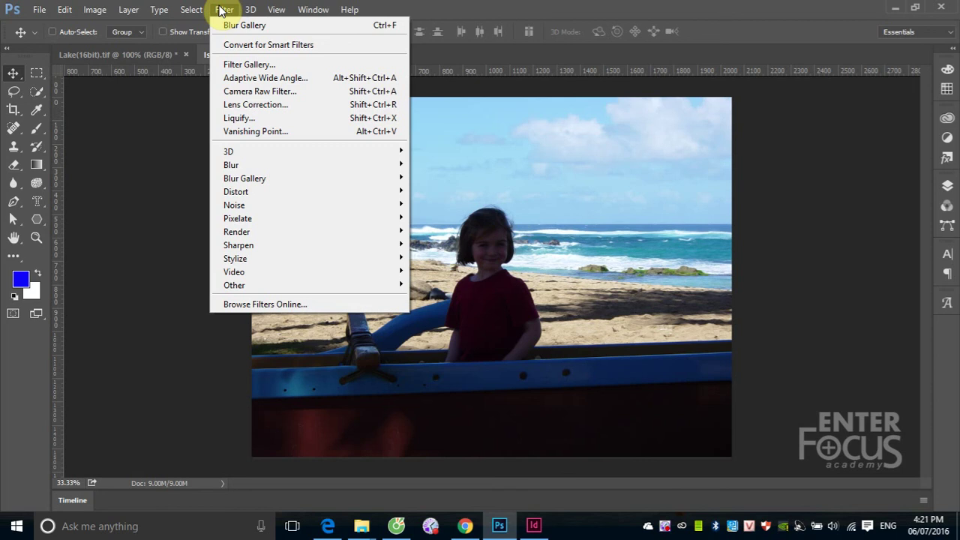
left_click(223, 9)
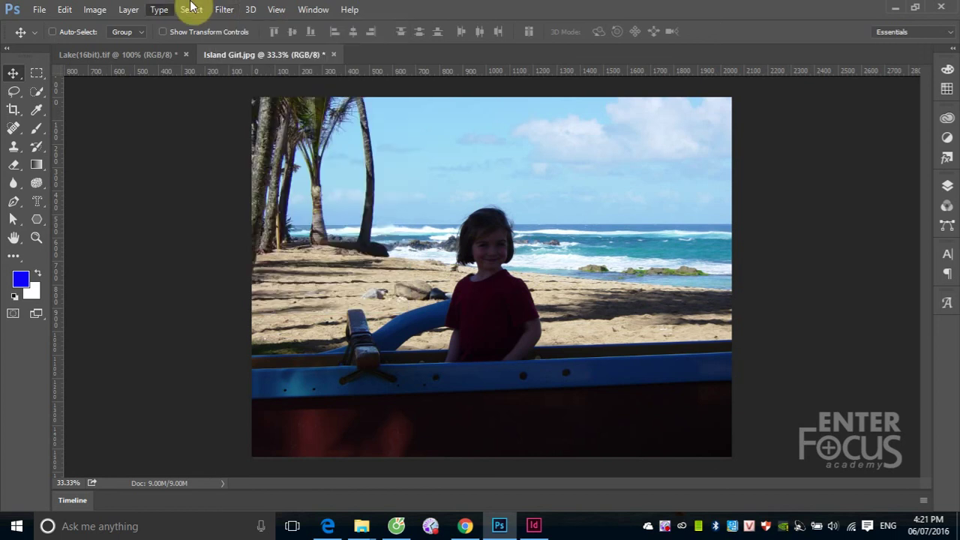
left_click(349, 9)
left_click(499, 9)
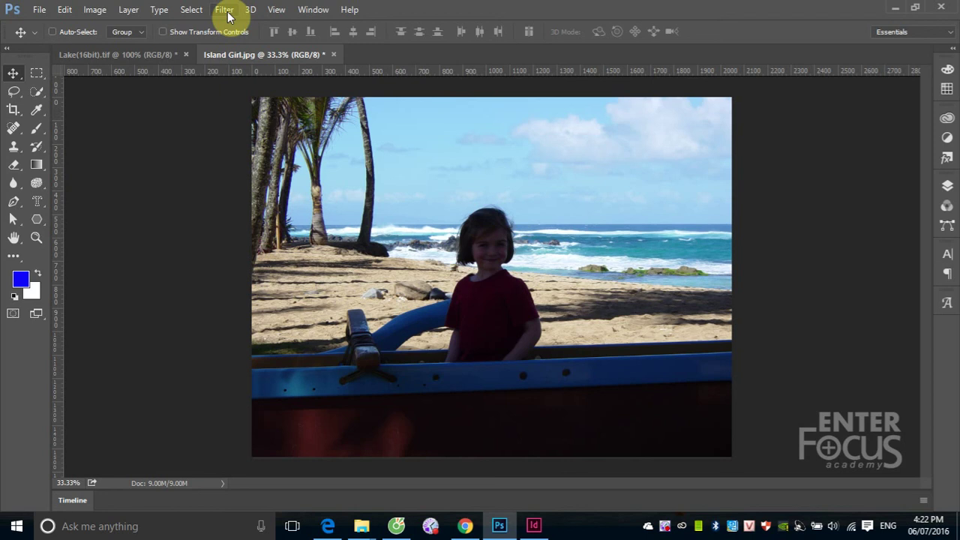
left_click(222, 14)
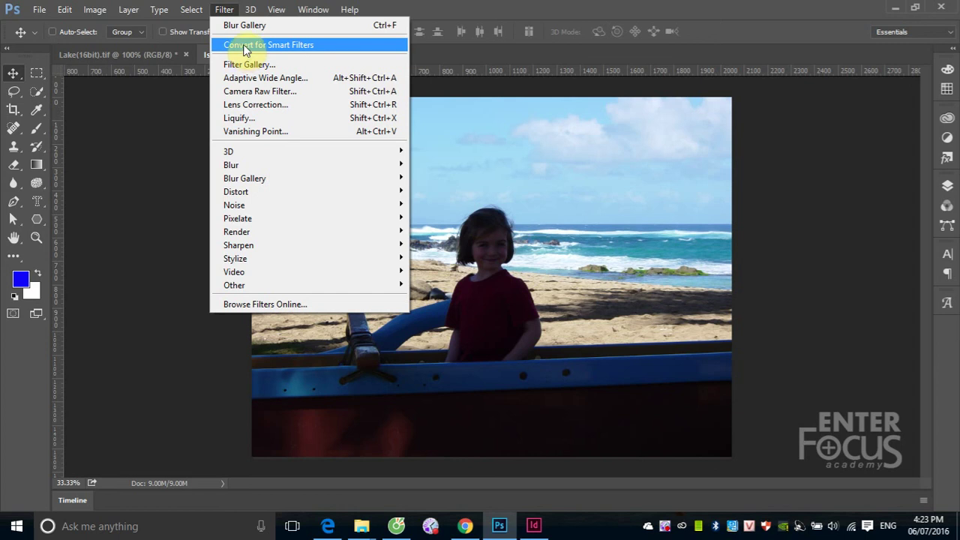
- Convert the layer to a smart object and add a 134-brightness Lens Flare in the upper-right sky
left_click(246, 45)
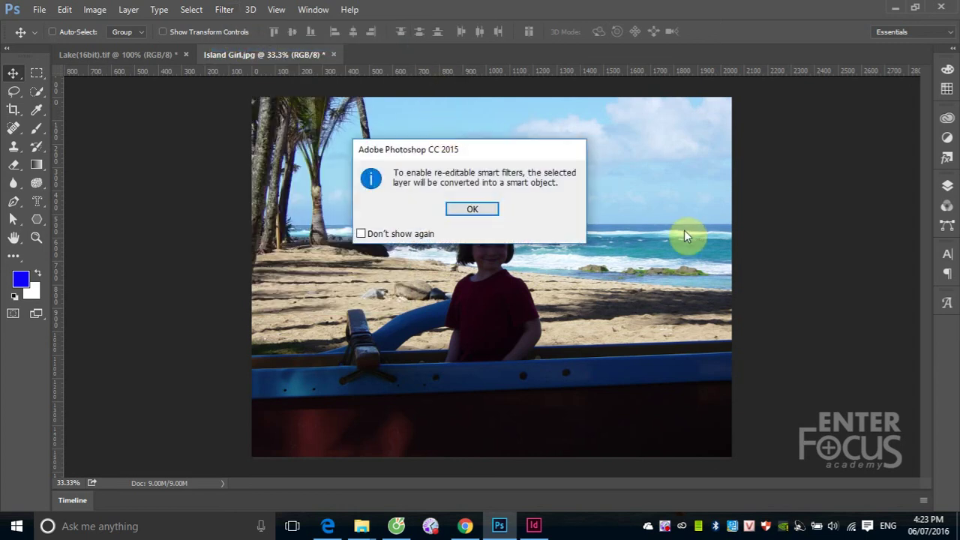
left_click(466, 208)
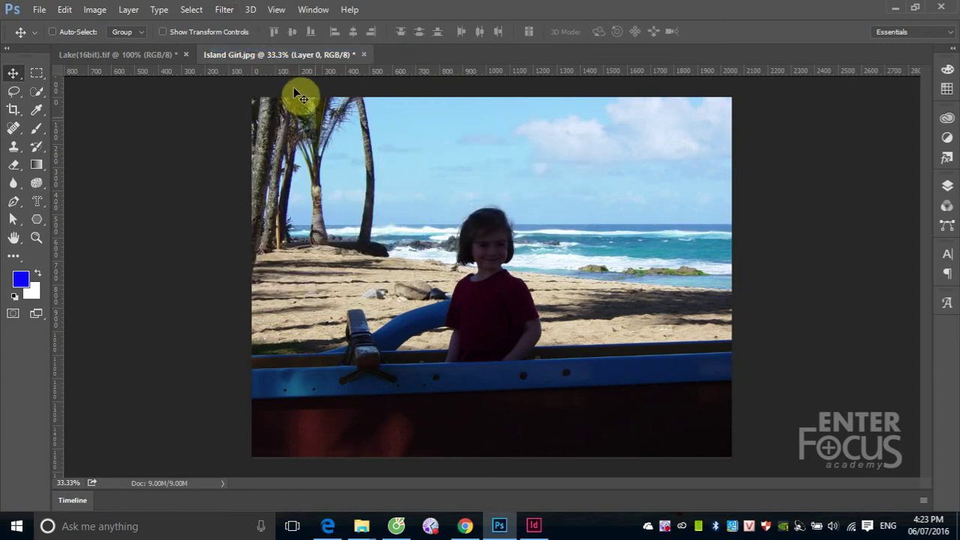
left_click(225, 10)
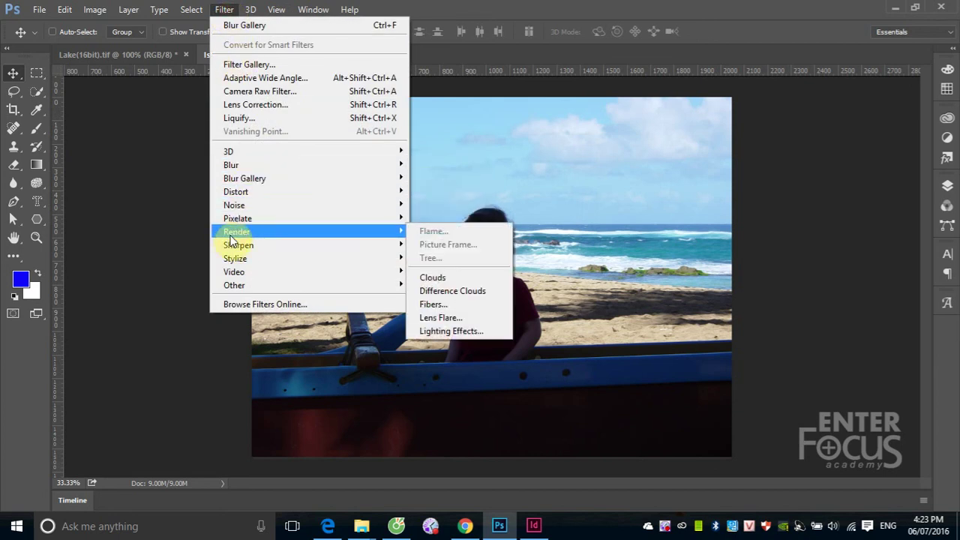
mouse_move(237, 232)
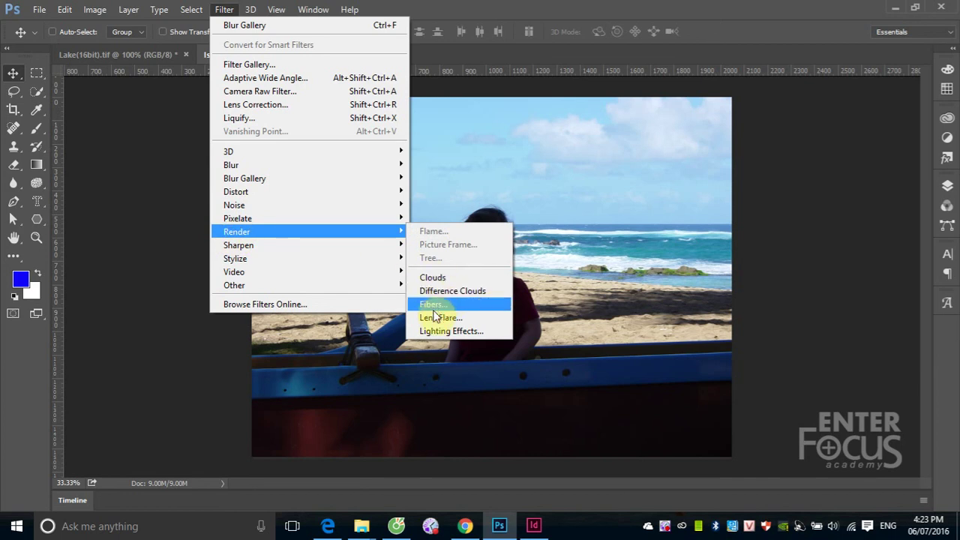
left_click(434, 318)
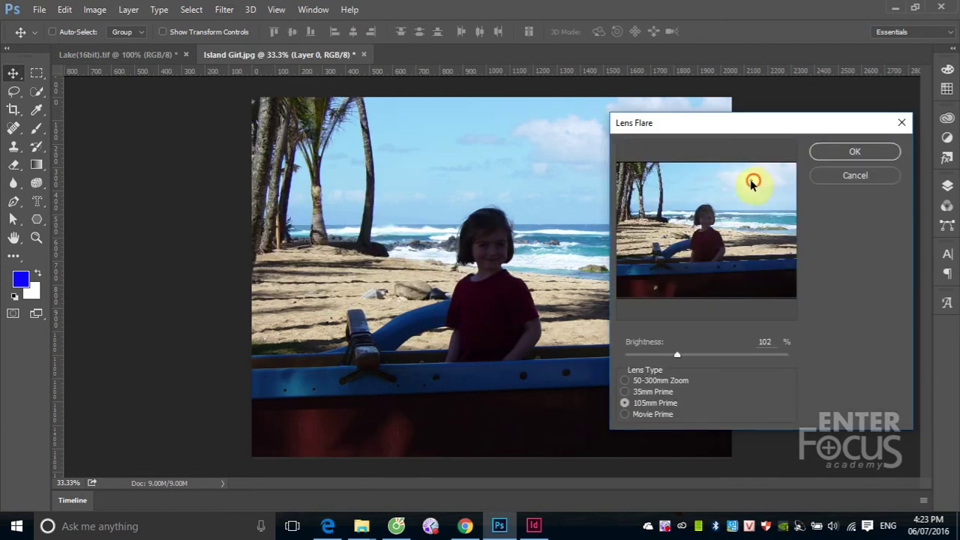
mouse_move(753, 182)
left_mouse_down()
mouse_move(697, 216)
mouse_move(682, 177)
mouse_move(713, 188)
mouse_move(739, 182)
mouse_move(690, 187)
mouse_move(677, 176)
mouse_move(743, 179)
left_mouse_up()
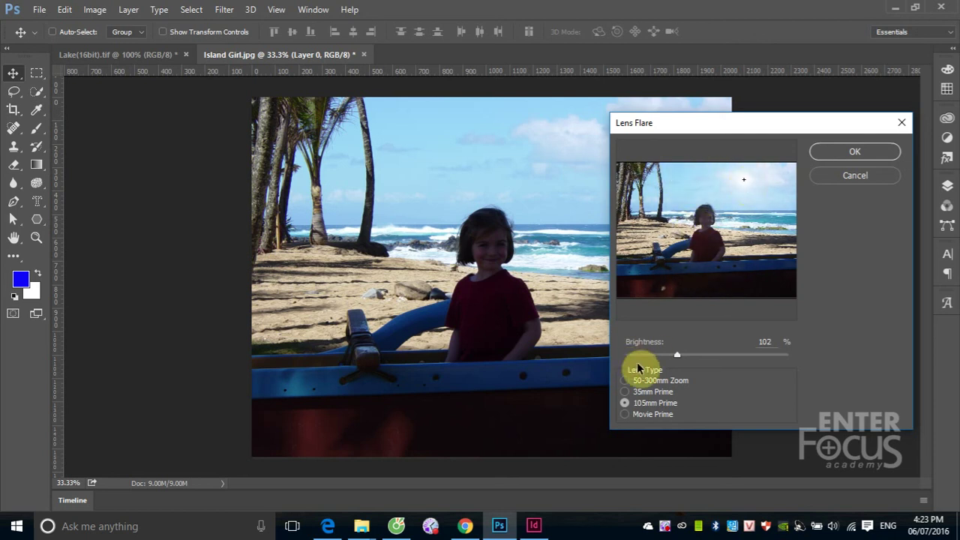
mouse_move(674, 355)
left_mouse_down()
mouse_move(713, 354)
mouse_move(694, 352)
left_mouse_up()
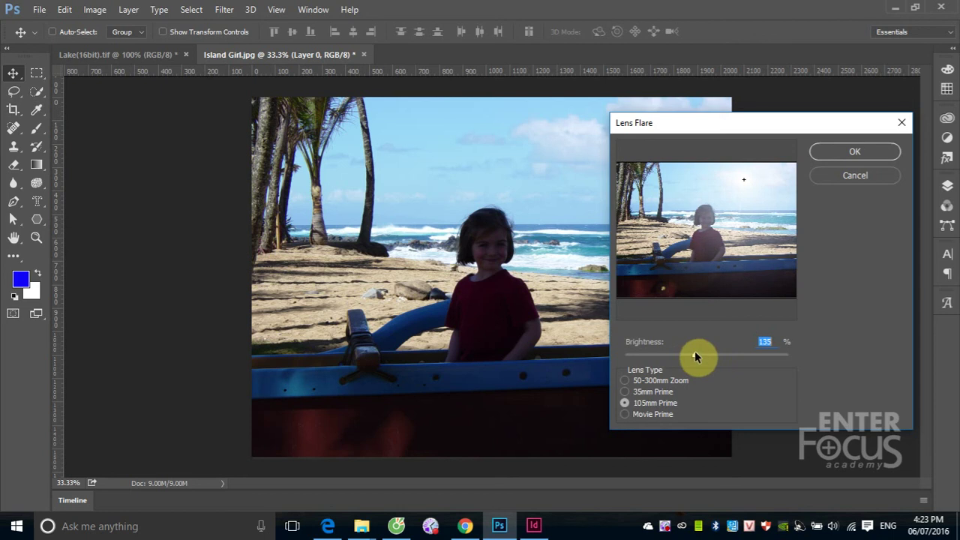
left_click(859, 153)
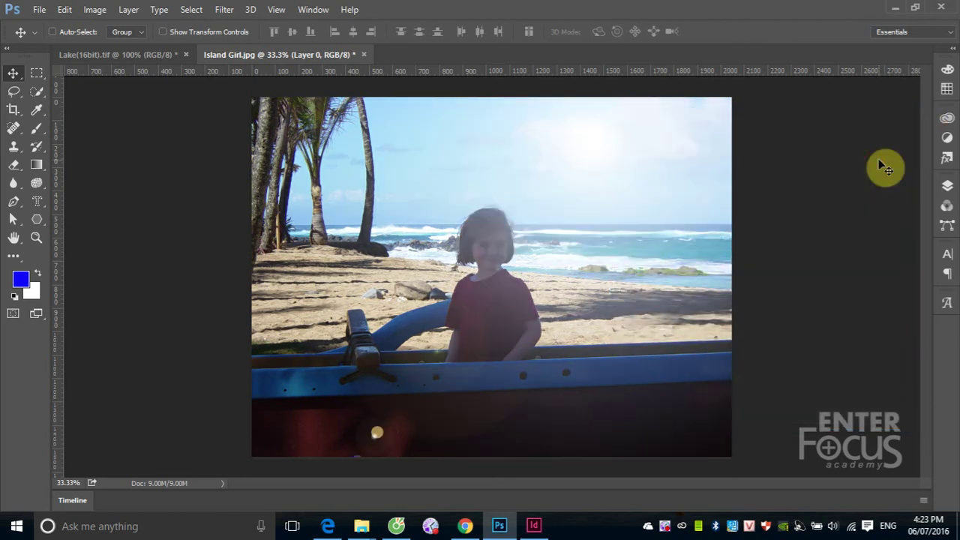
left_click(947, 186)
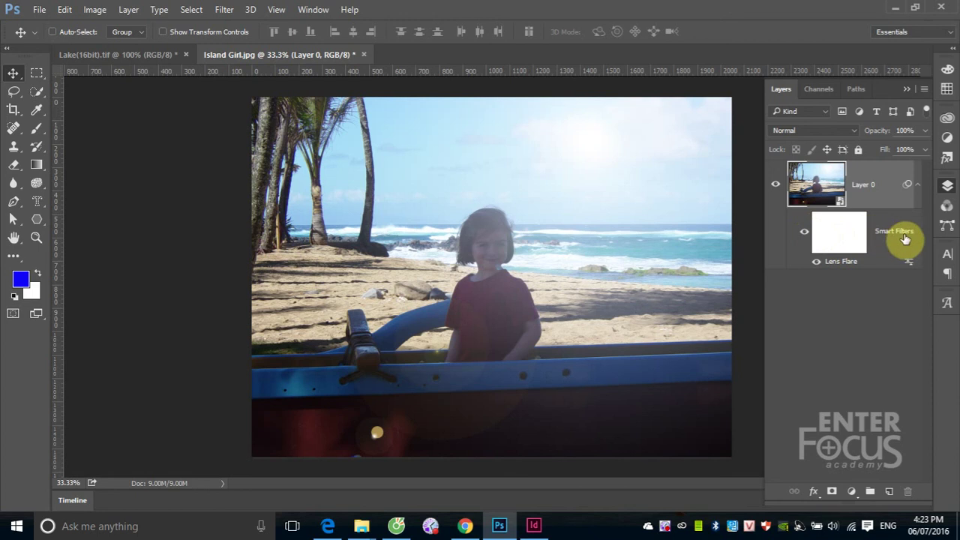
- Toggle the Lens Flare smart filter off and on to compare the photo
left_click(803, 236)
left_click(803, 236)
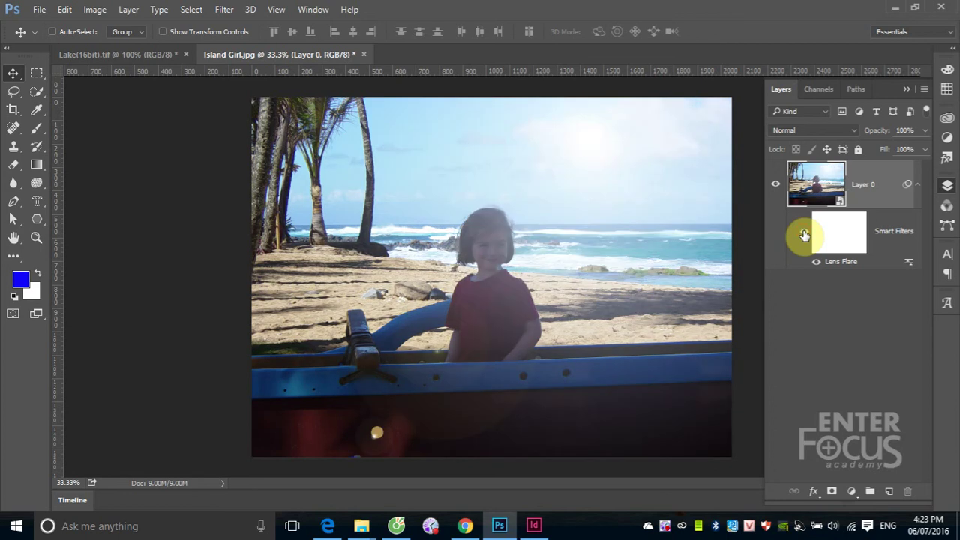
left_click(804, 236)
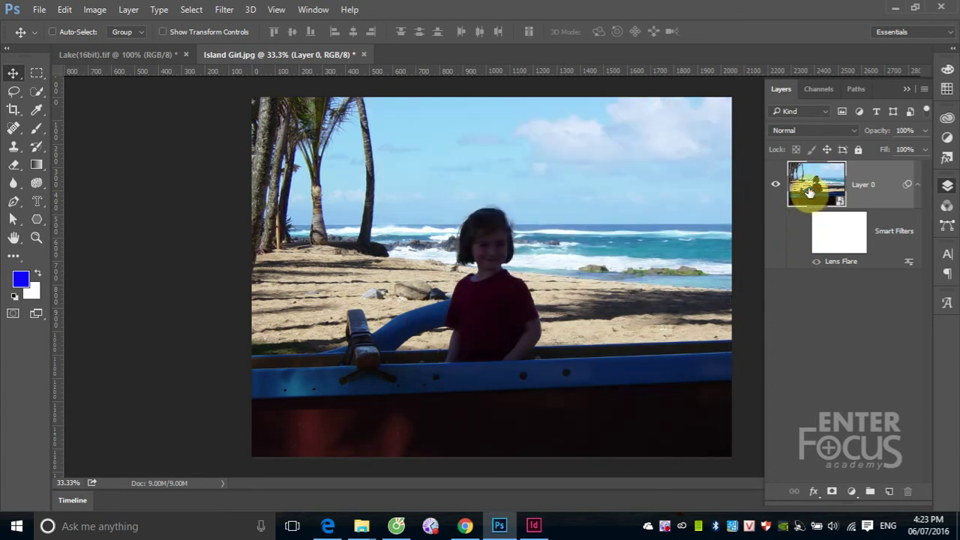
left_click(803, 234)
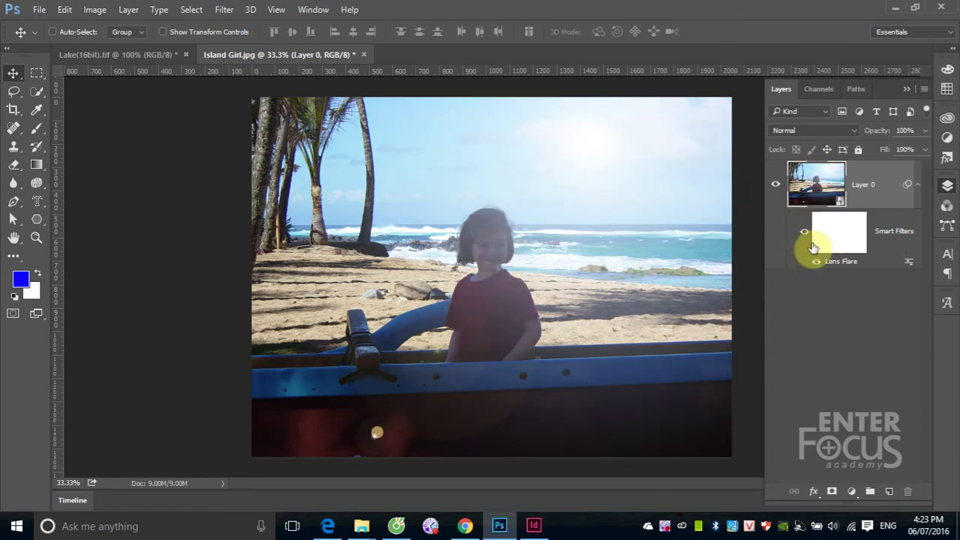
- Try 41% blending opacity for the Lens Flare, cancel it, and reopen the Lens Flare settings
double_click(909, 267)
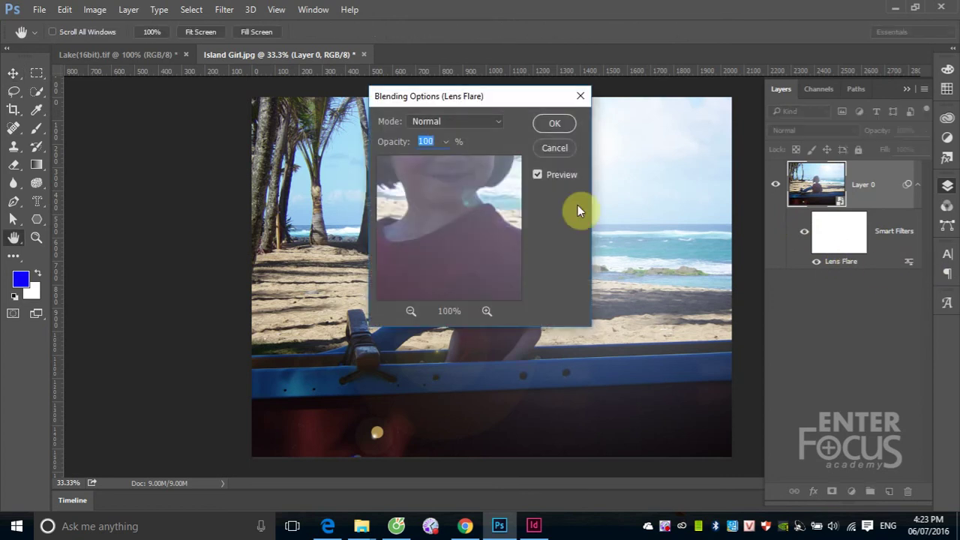
left_click(555, 123)
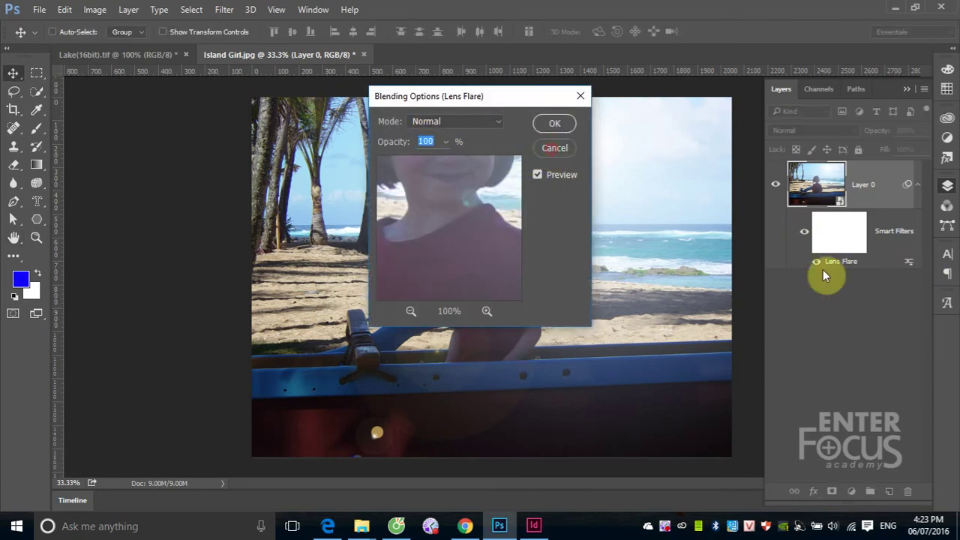
double_click(909, 262)
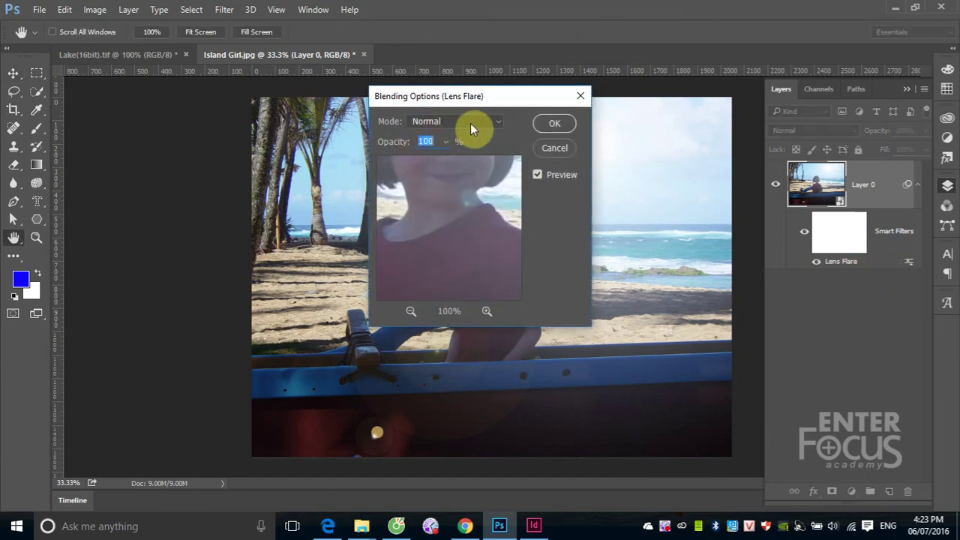
left_click(446, 141)
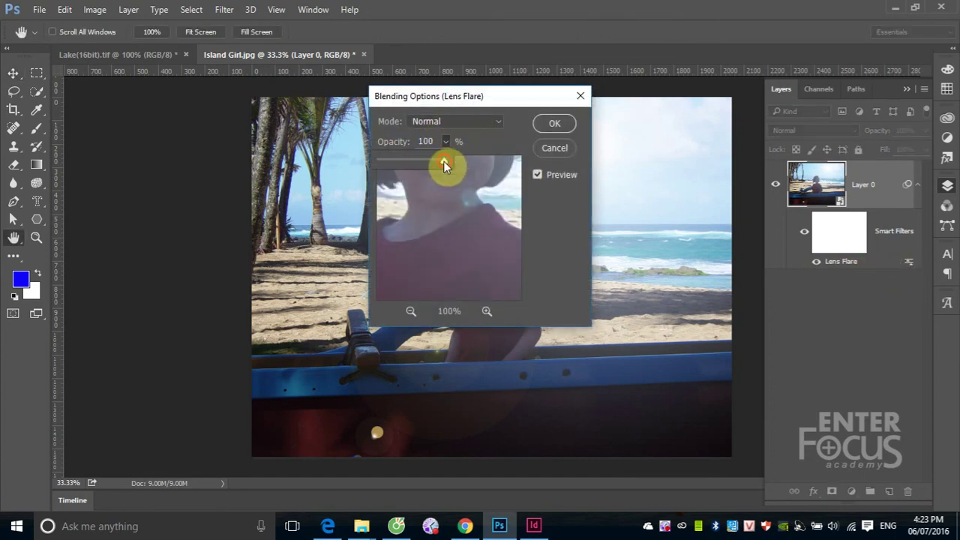
left_click_drag(445, 165, 407, 166)
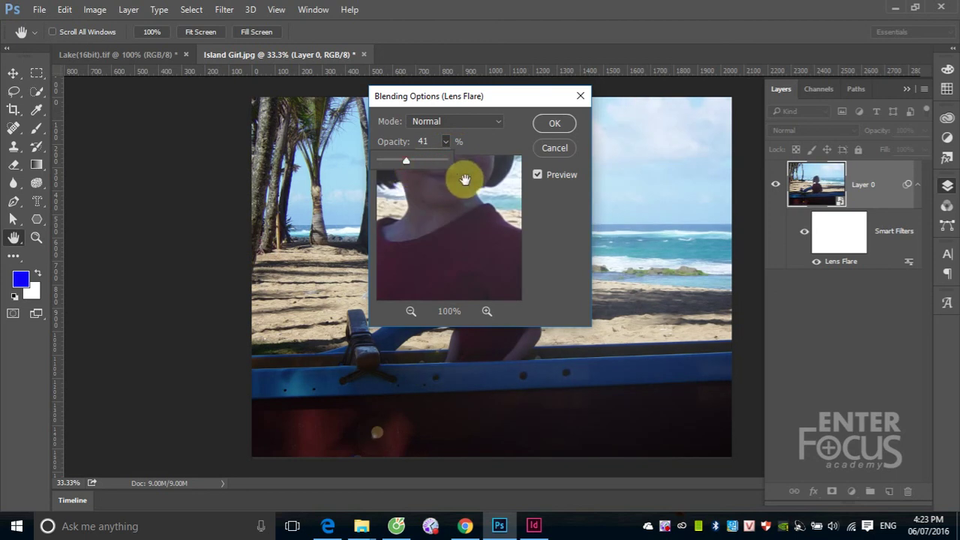
left_click(556, 150)
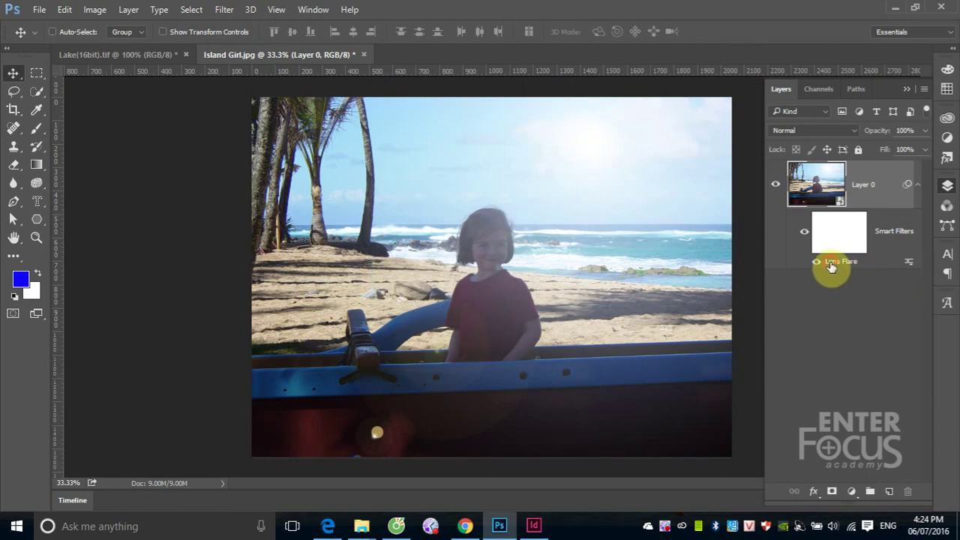
double_click(831, 267)
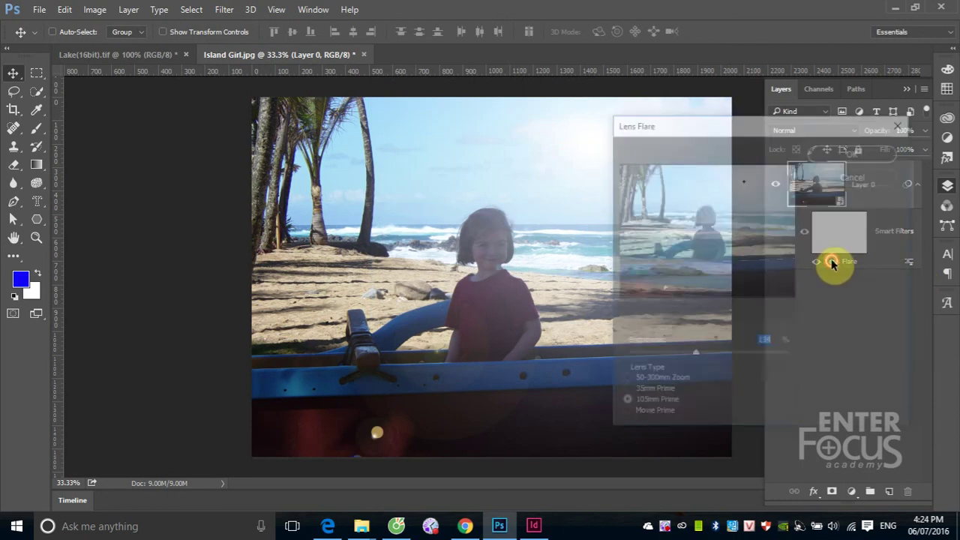
- Lower the Lens Flare brightness to 123, then bring up the Filter menu for Distort
mouse_move(691, 353)
left_mouse_down()
mouse_move(646, 353)
mouse_move(735, 355)
mouse_move(658, 355)
mouse_move(696, 359)
left_mouse_up()
left_click(861, 153)
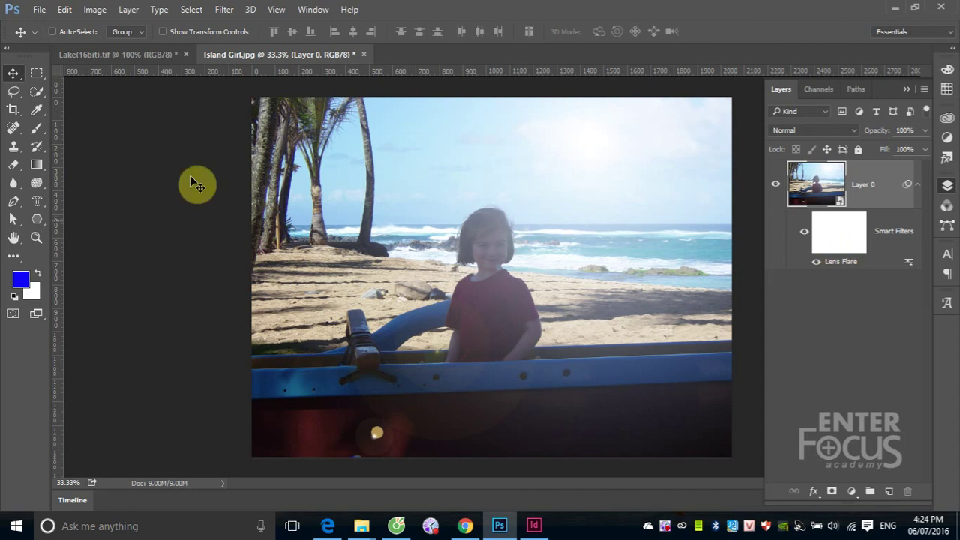
left_click(226, 10)
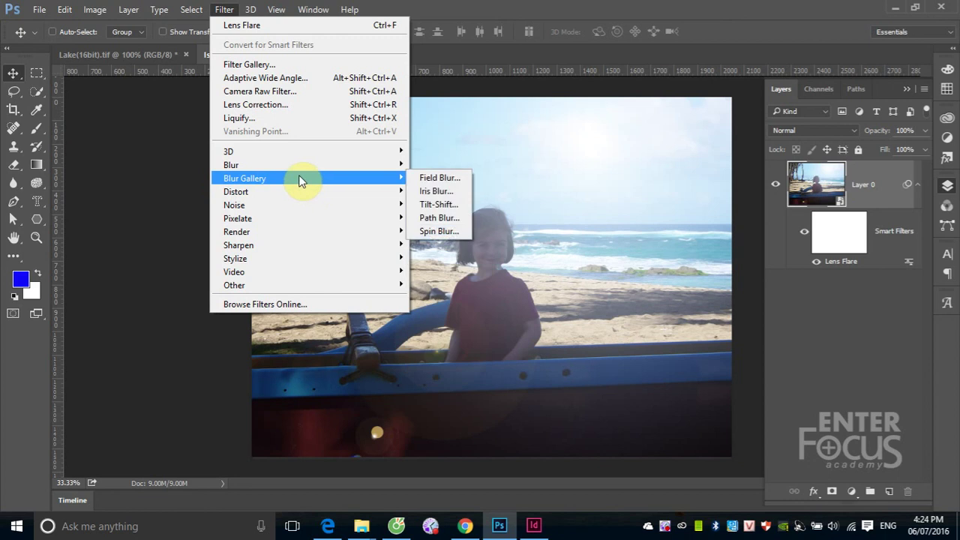
mouse_move(236, 191)
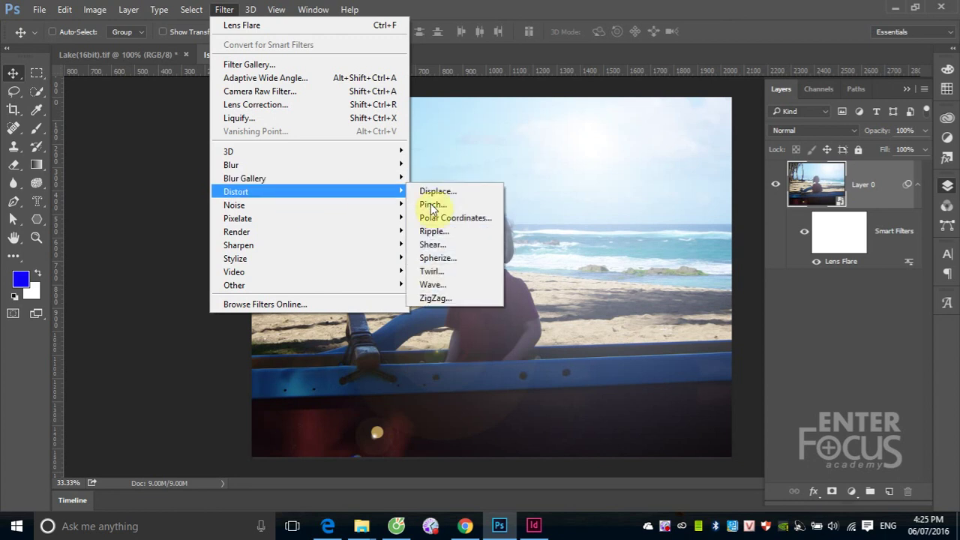
- Add a Wave smart filter, then re-edit it to set Scale Vertical to 18%
left_click(433, 286)
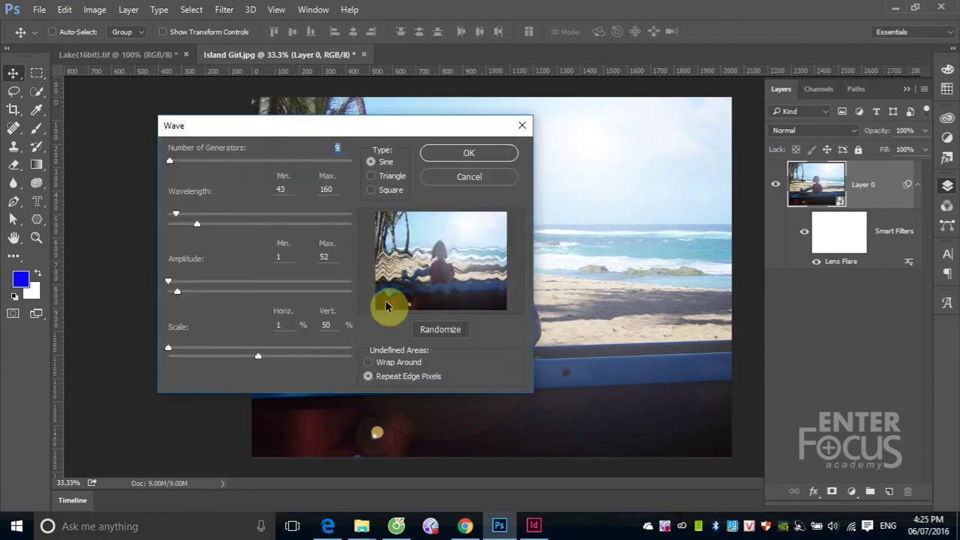
left_click(468, 153)
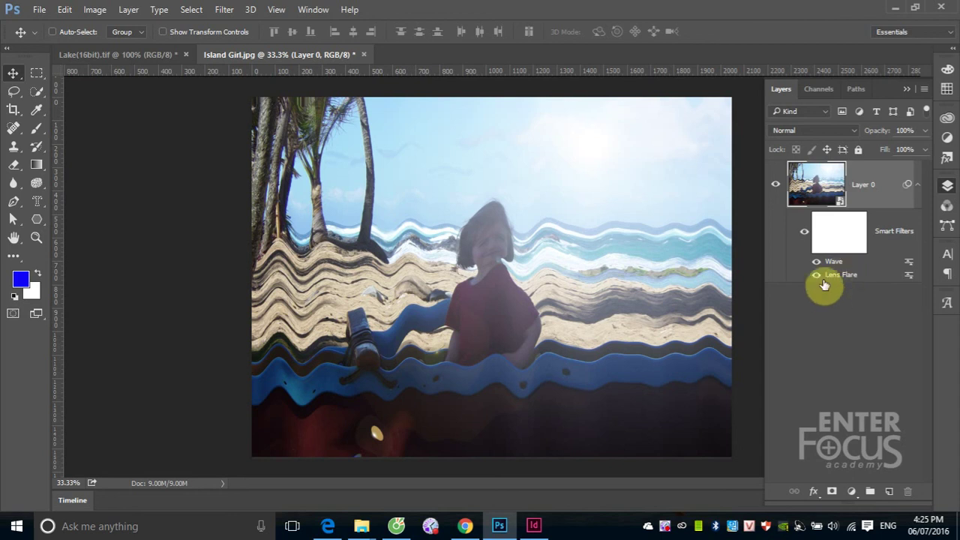
double_click(833, 262)
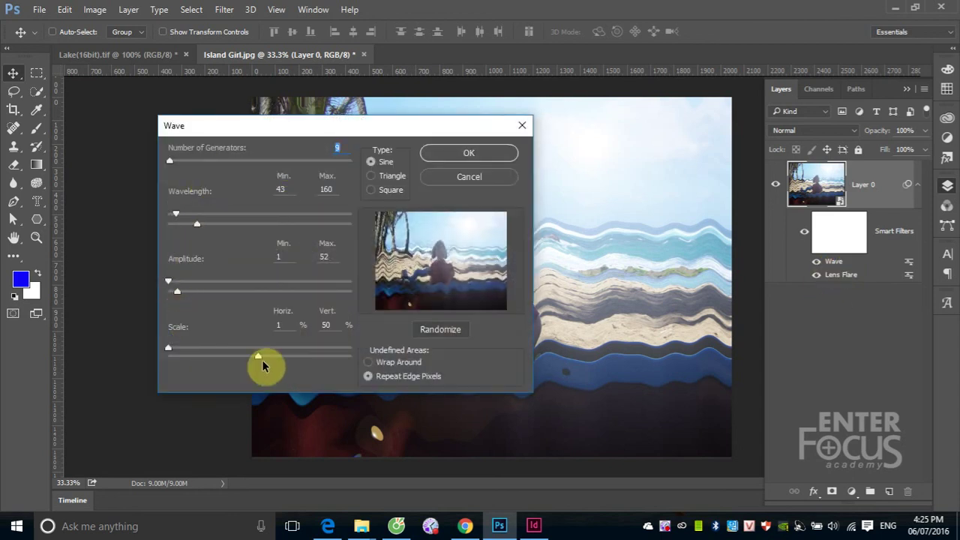
left_click_drag(258, 362, 202, 371)
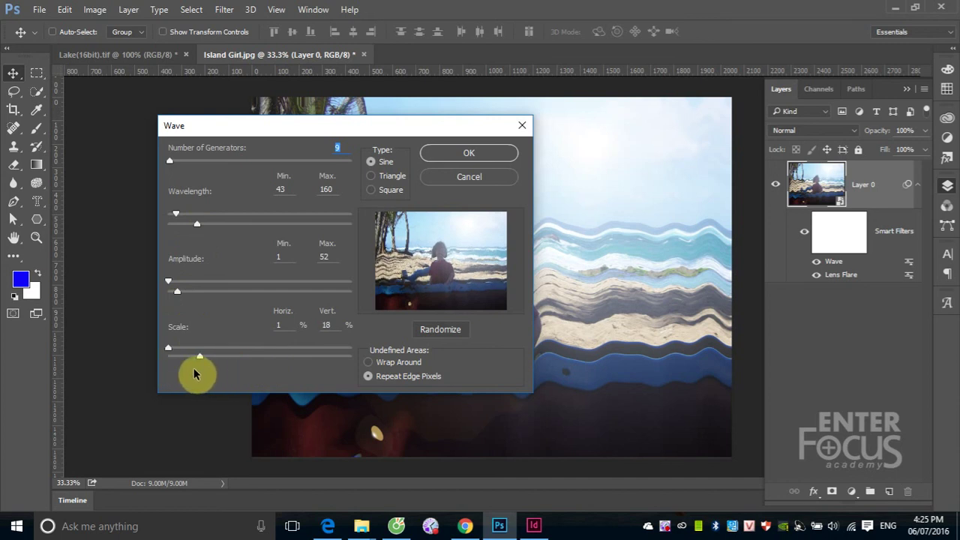
left_click(451, 153)
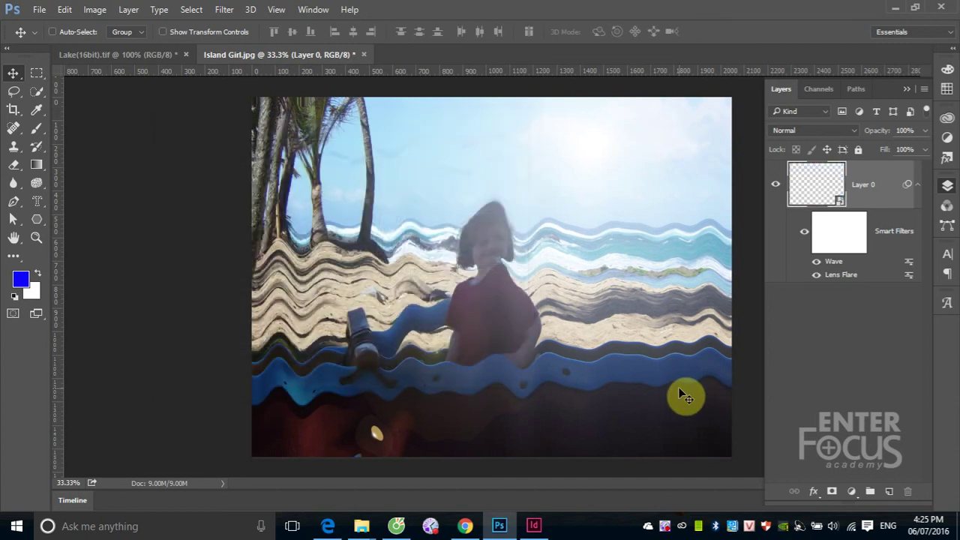